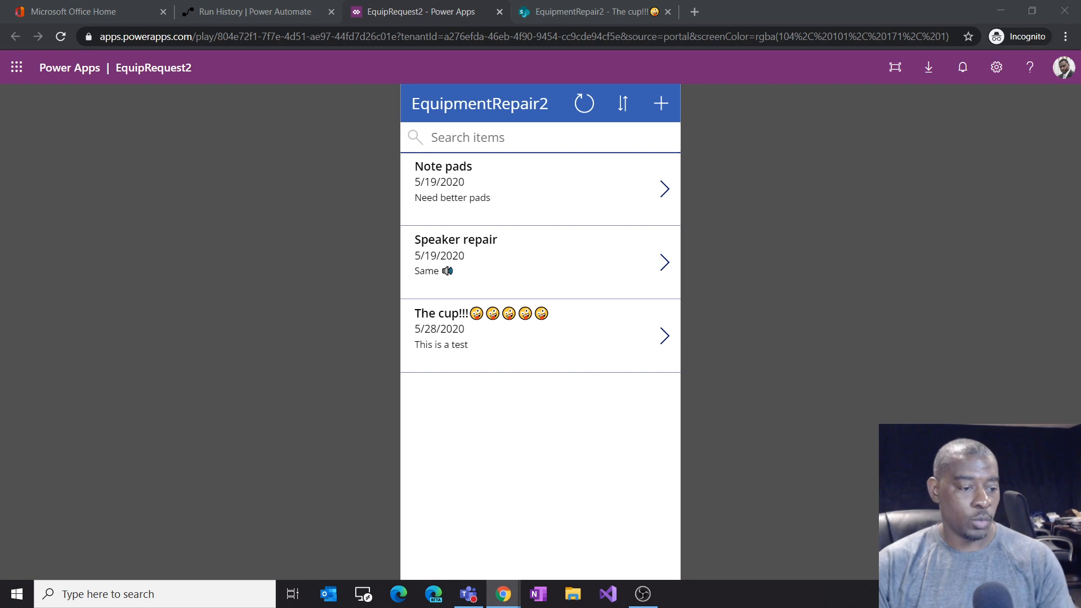
Step: Review the running EquipRequest2 app in Teams and the browser, opening the cup record's details and returning to the list
{"action": "left_click", "coordinate": [468, 598]}
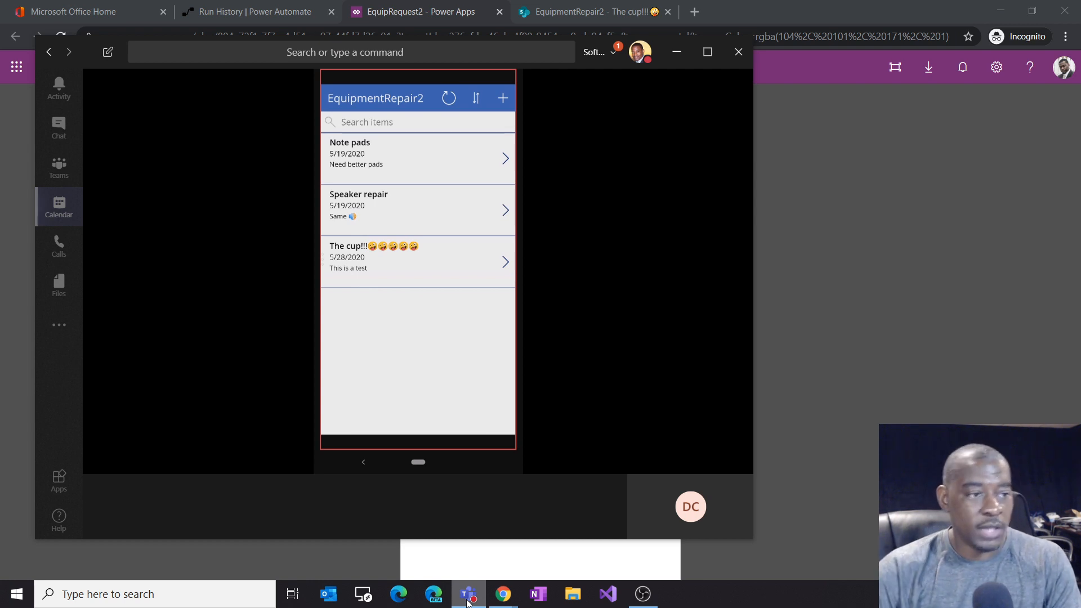
{"action": "mouse_move", "coordinate": [515, 596]}
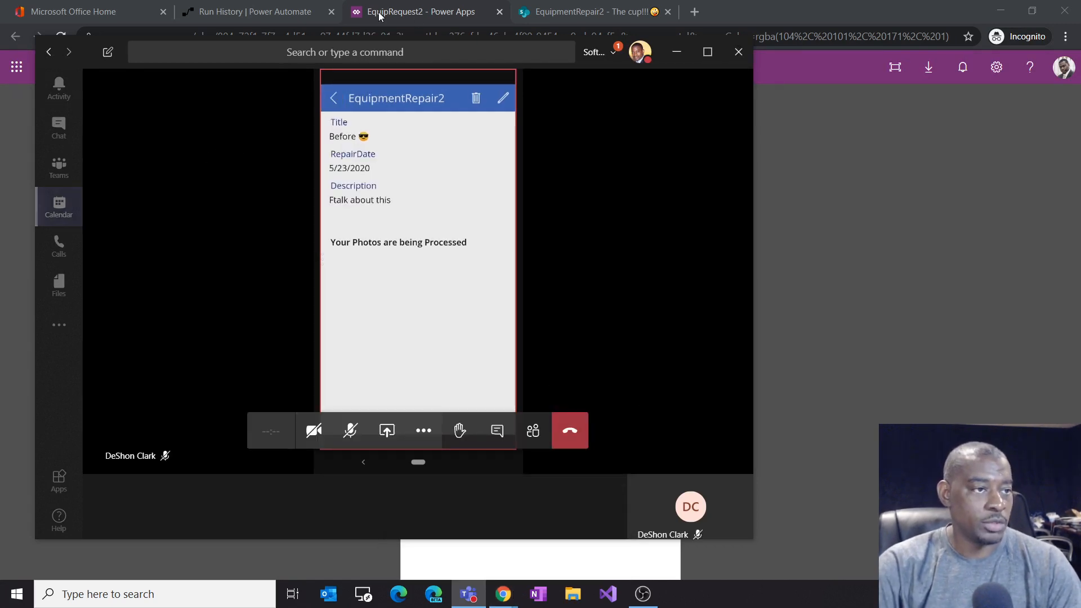
{"action": "left_click", "coordinate": [424, 13]}
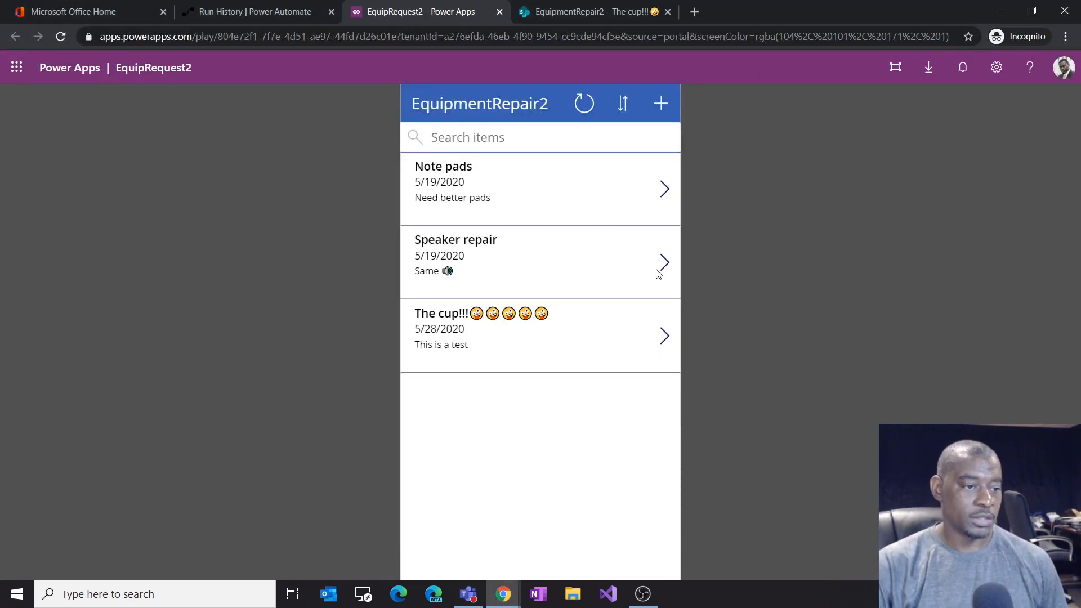
{"action": "left_click", "coordinate": [656, 331]}
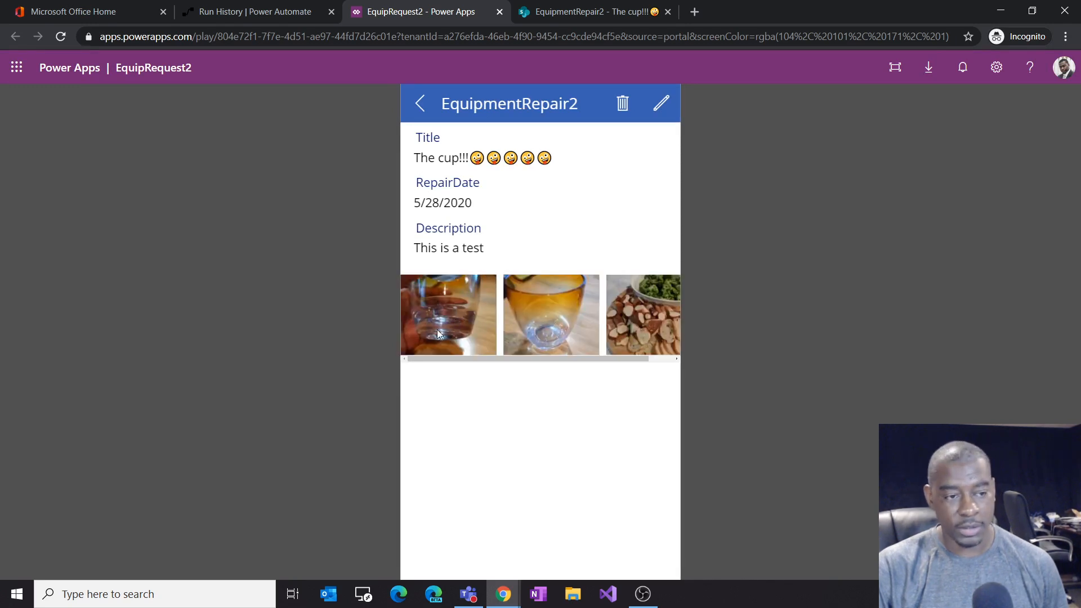
{"action": "left_click", "coordinate": [421, 104]}
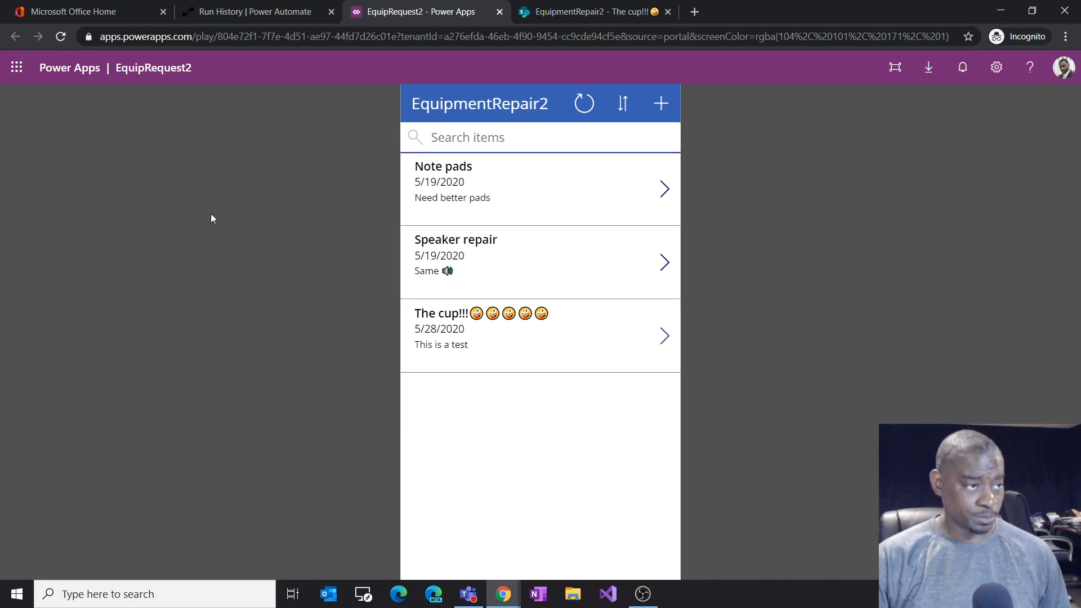
Step: Open the EquipRequest2 canvas app for editing from the Power Apps apps list
{"action": "left_click", "coordinate": [210, 11]}
{"action": "left_click", "coordinate": [85, 11]}
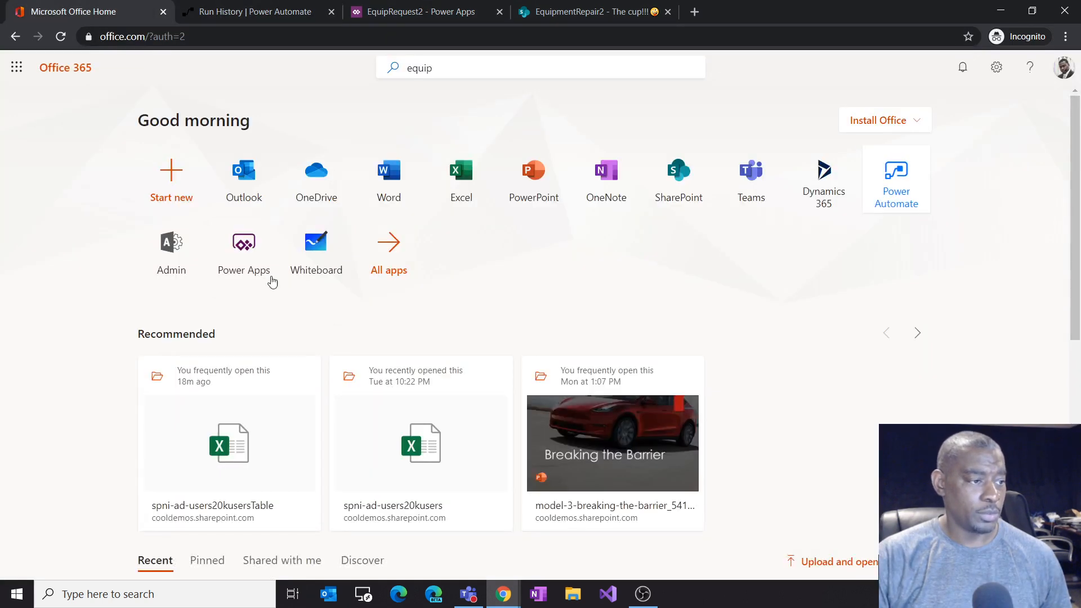
{"action": "left_click", "coordinate": [242, 258]}
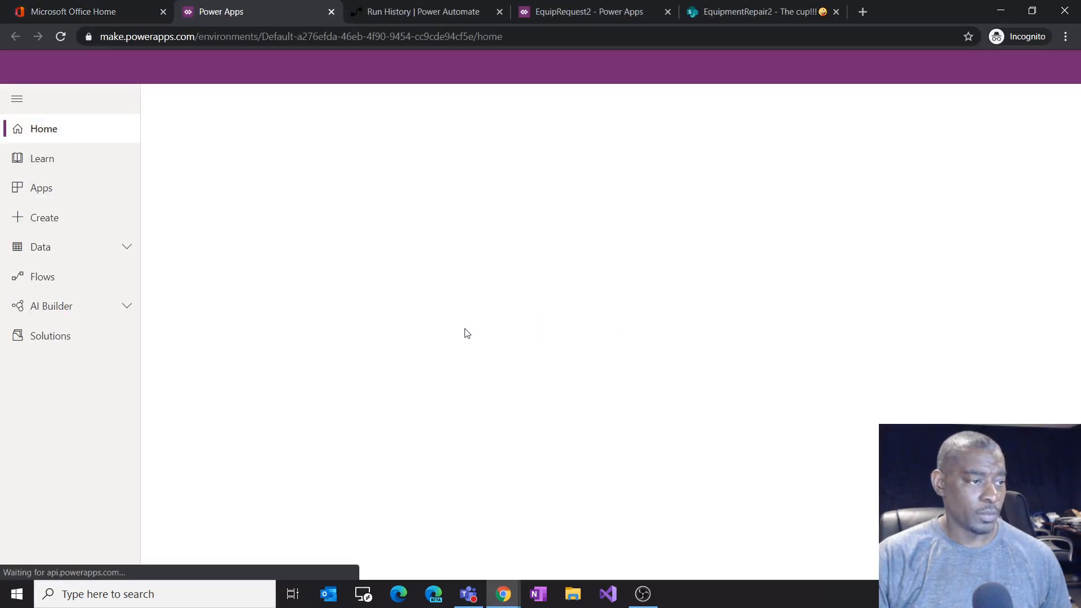
{"action": "left_click", "coordinate": [56, 193]}
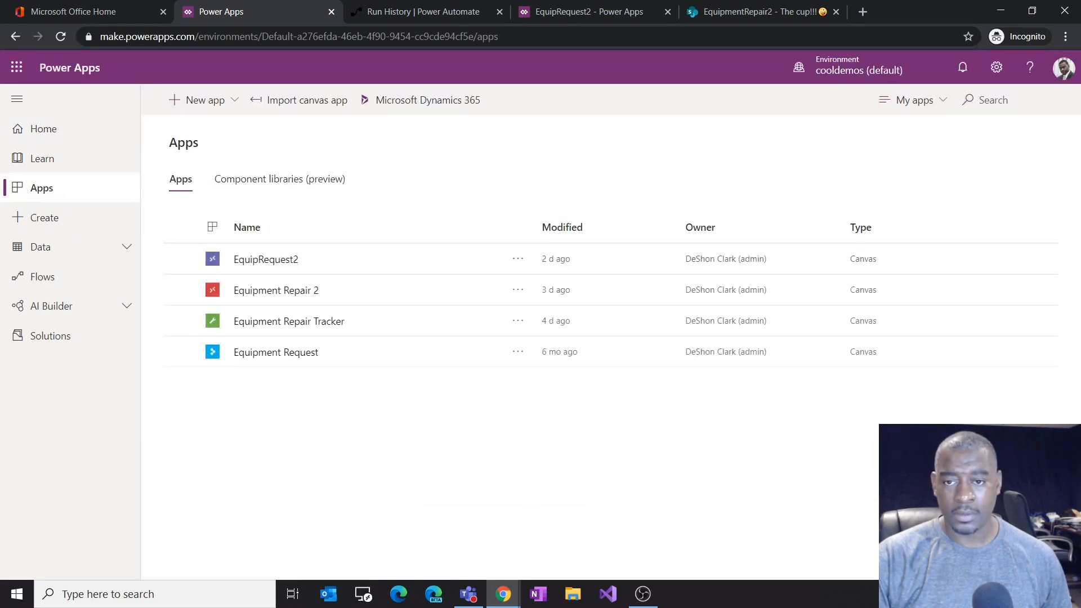
{"action": "key", "text": "alt+Tab"}
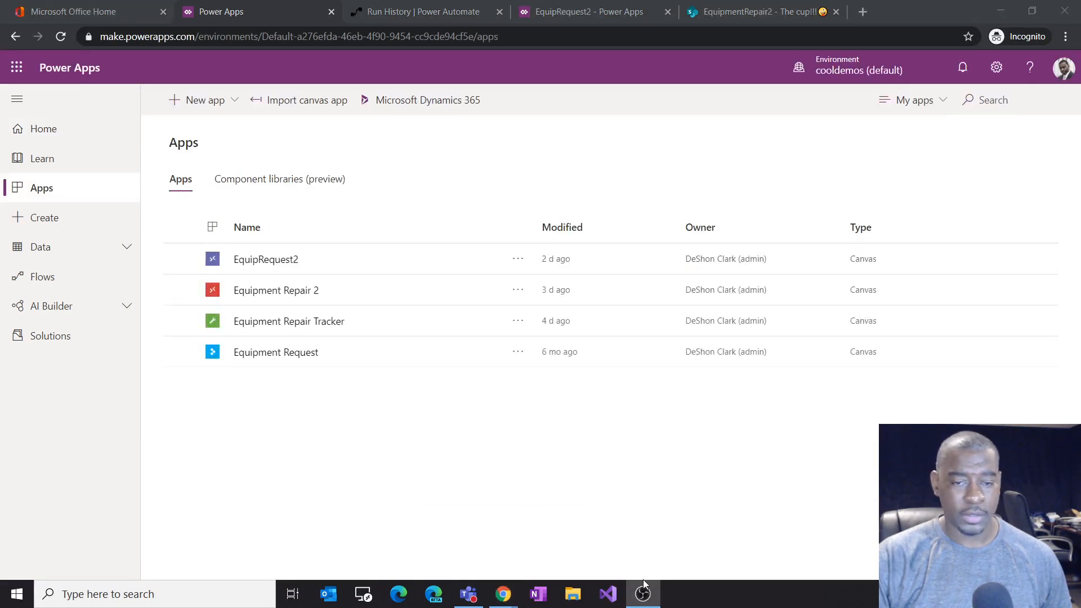
{"action": "left_click", "coordinate": [268, 262]}
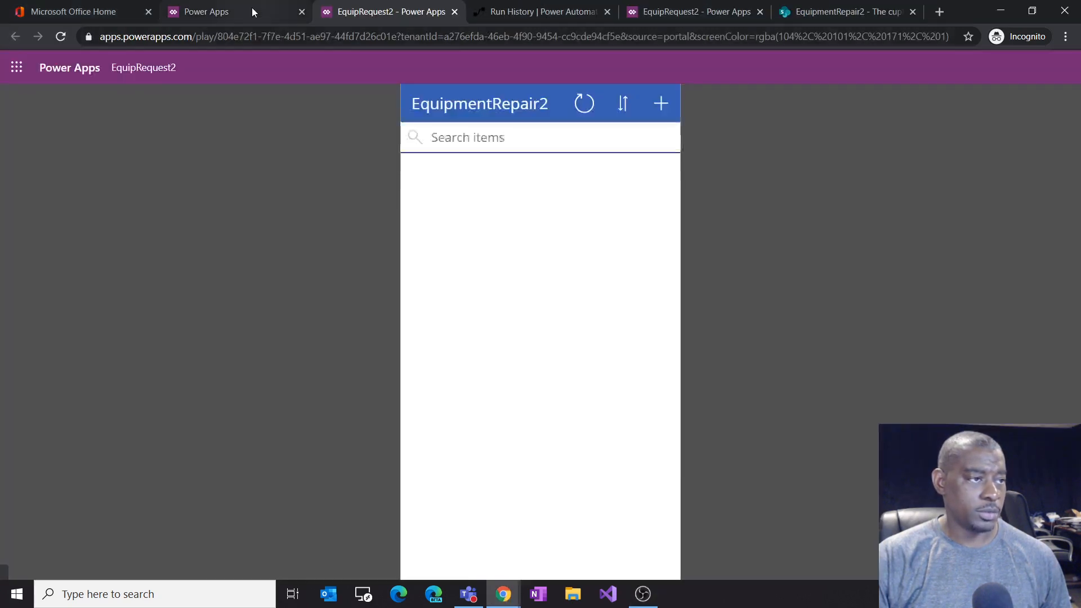
{"action": "left_click", "coordinate": [251, 9]}
{"action": "left_click", "coordinate": [518, 259]}
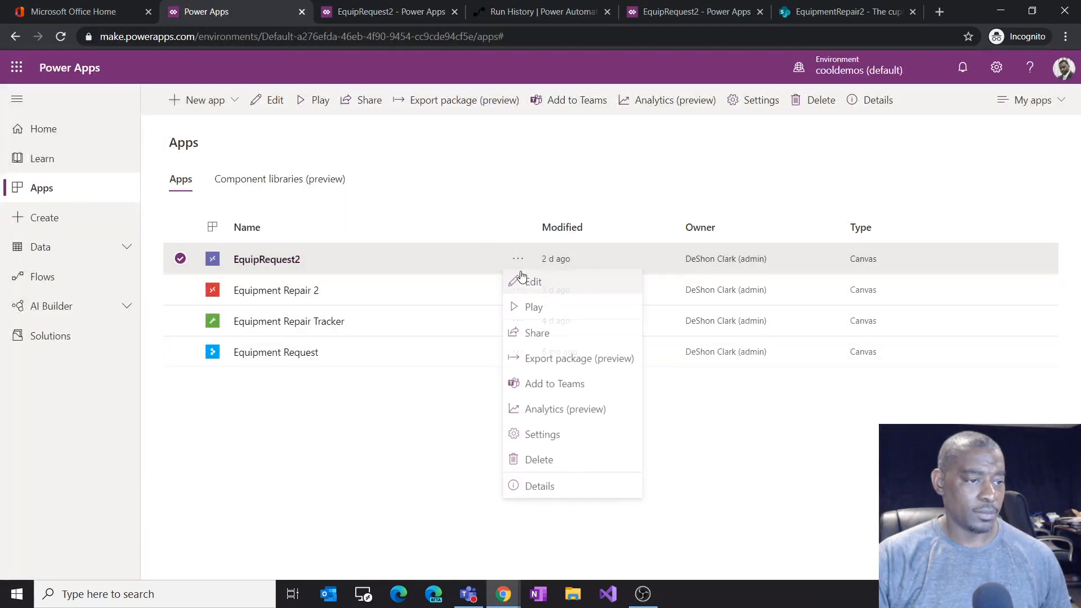
{"action": "left_click", "coordinate": [535, 283]}
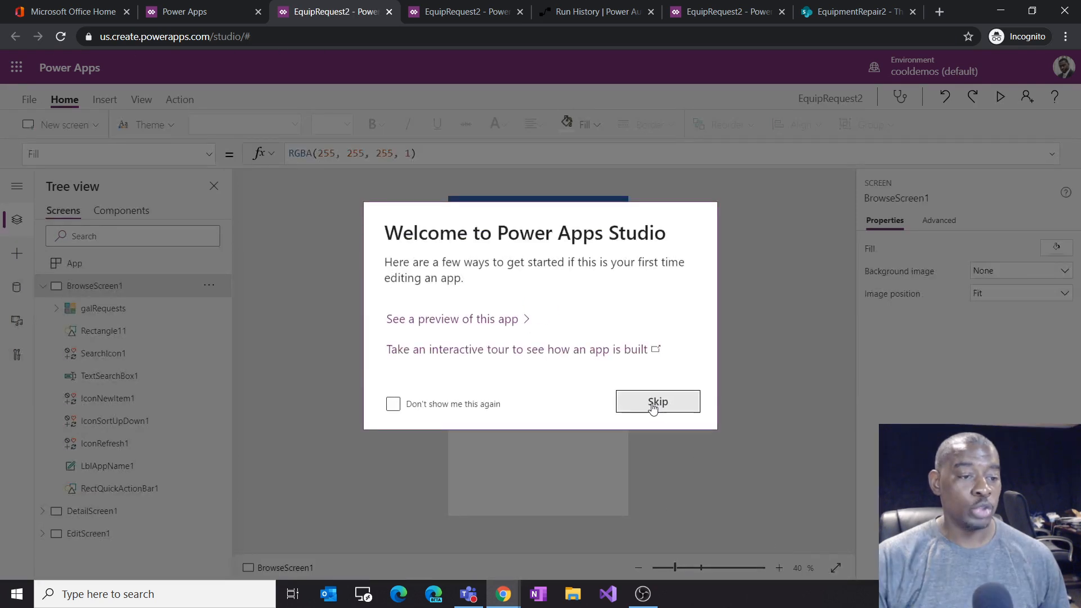
Step: Add a new blank screen to the app
{"action": "left_click", "coordinate": [469, 406]}
{"action": "left_click", "coordinate": [676, 411]}
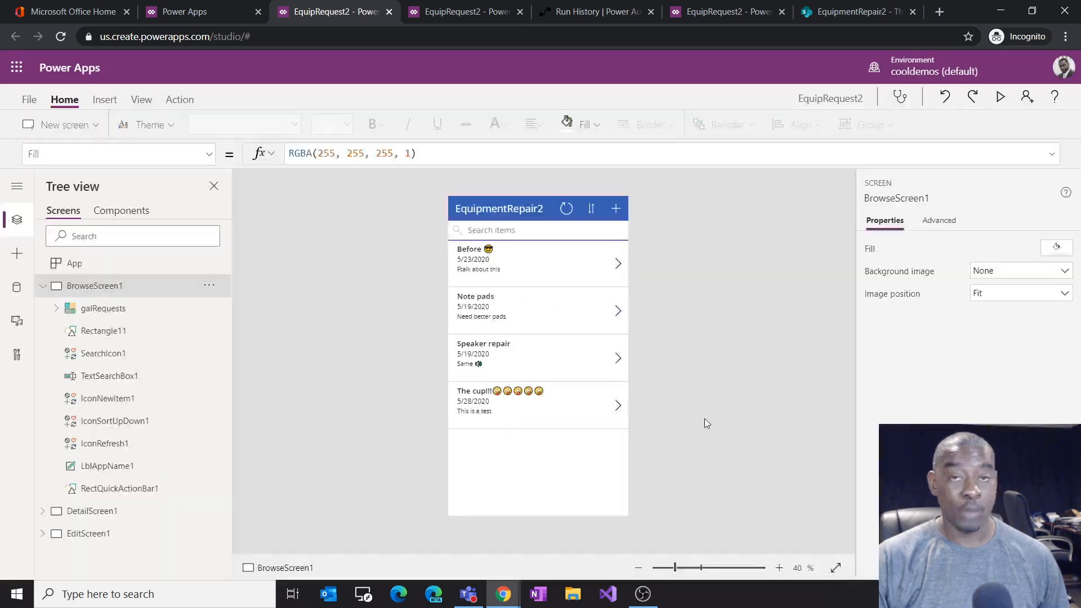
{"action": "left_click", "coordinate": [779, 569]}
{"action": "left_click", "coordinate": [780, 569]}
{"action": "left_click", "coordinate": [780, 569]}
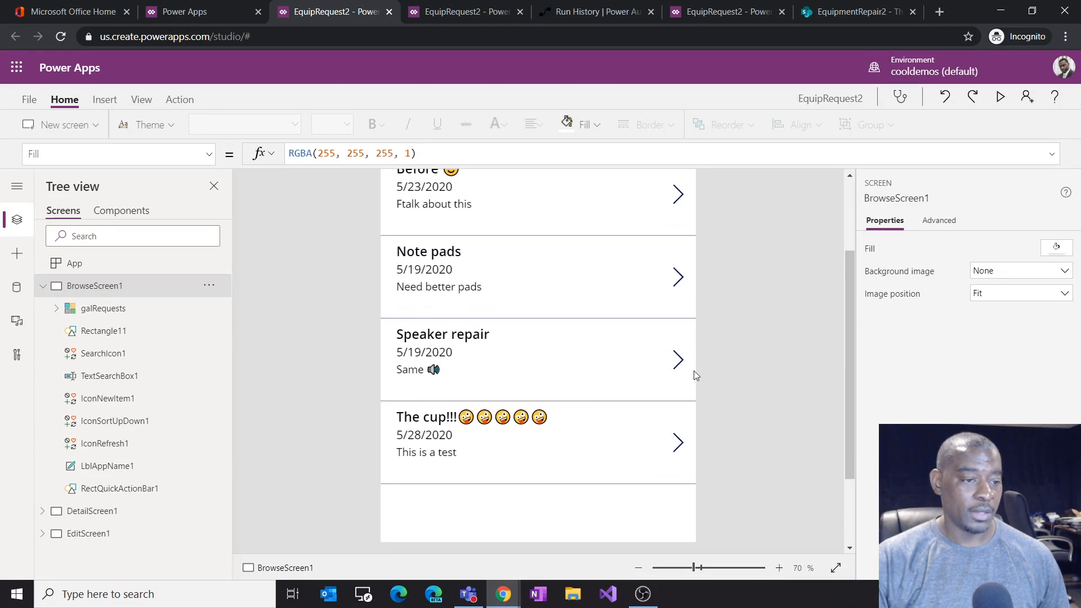
{"action": "left_click", "coordinate": [679, 361]}
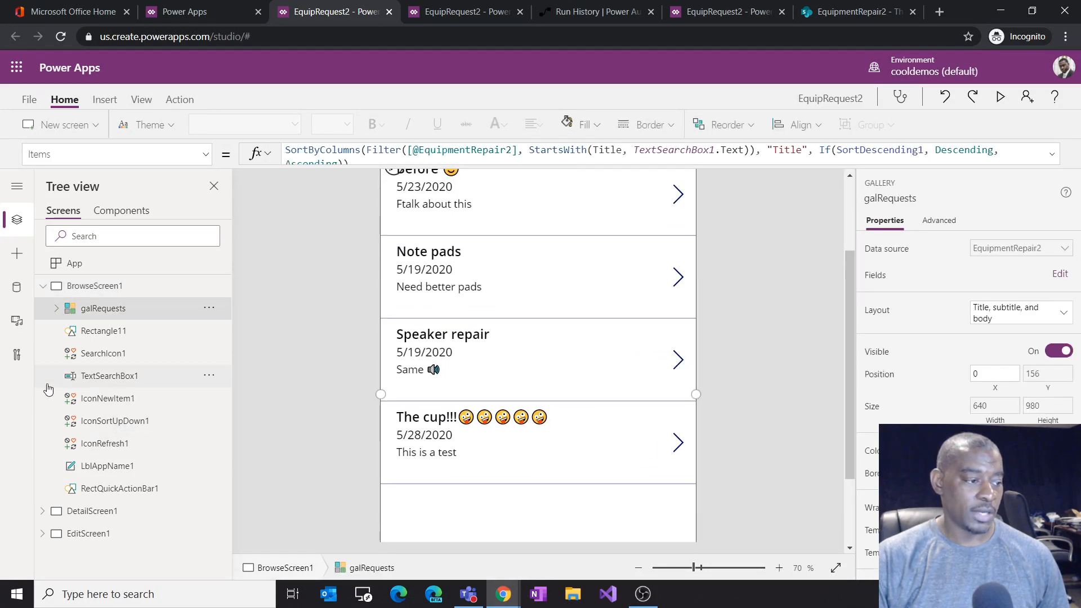
{"action": "left_click", "coordinate": [44, 286]}
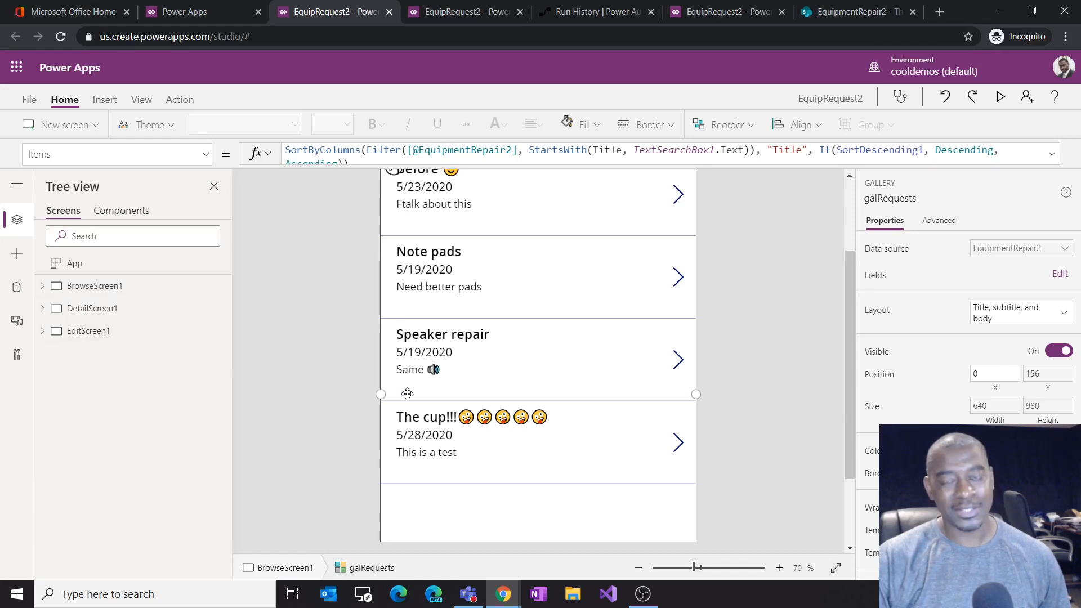
{"action": "left_click", "coordinate": [42, 310]}
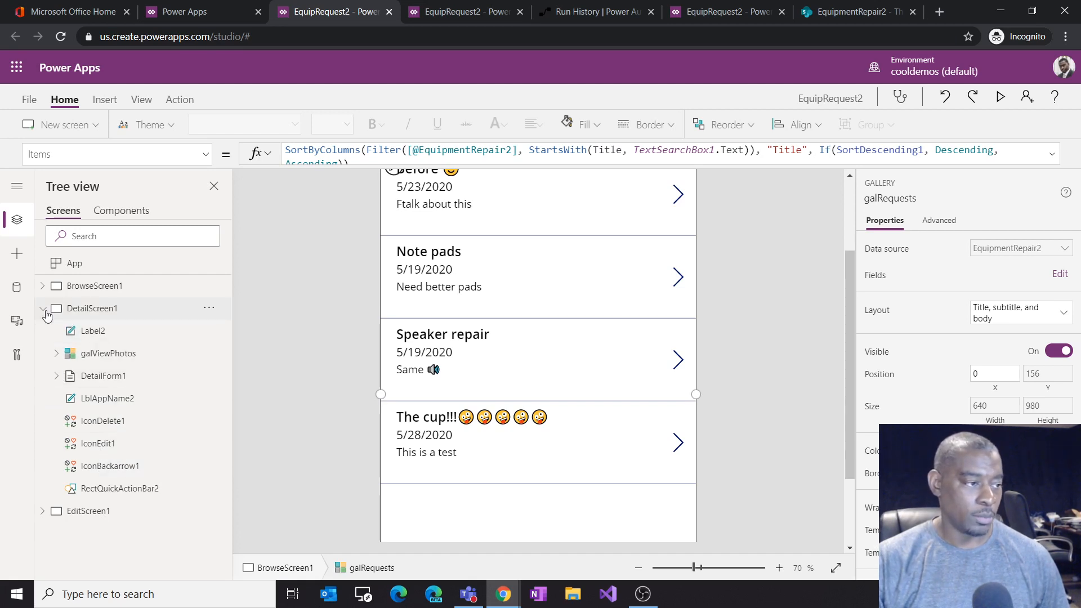
{"action": "left_click", "coordinate": [56, 125]}
{"action": "left_click", "coordinate": [62, 206]}
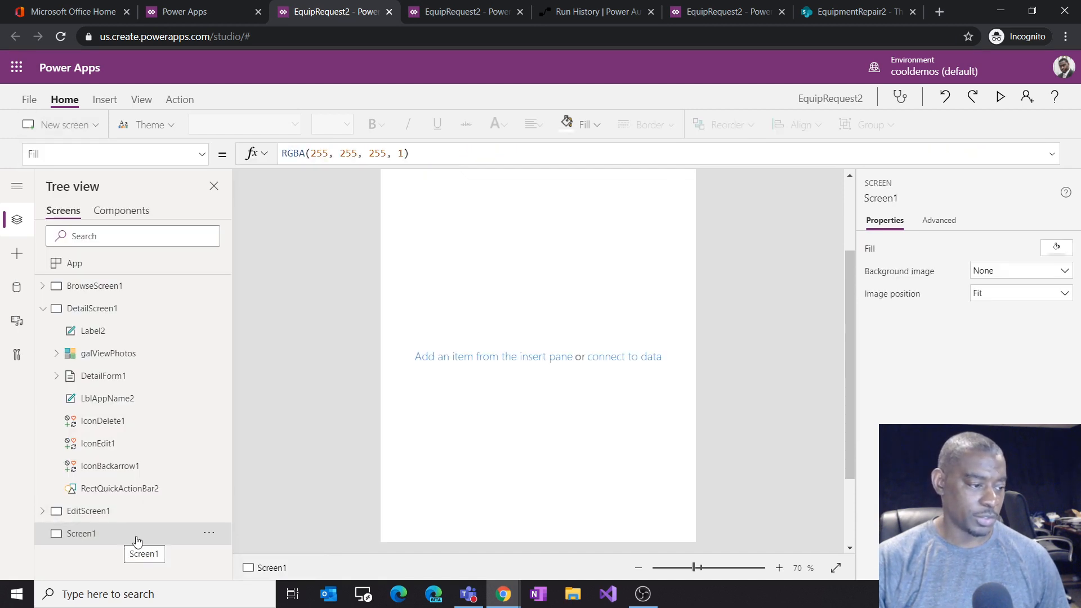
Step: Rename the new screen to PhotoGallery
{"action": "left_click", "coordinate": [209, 534]}
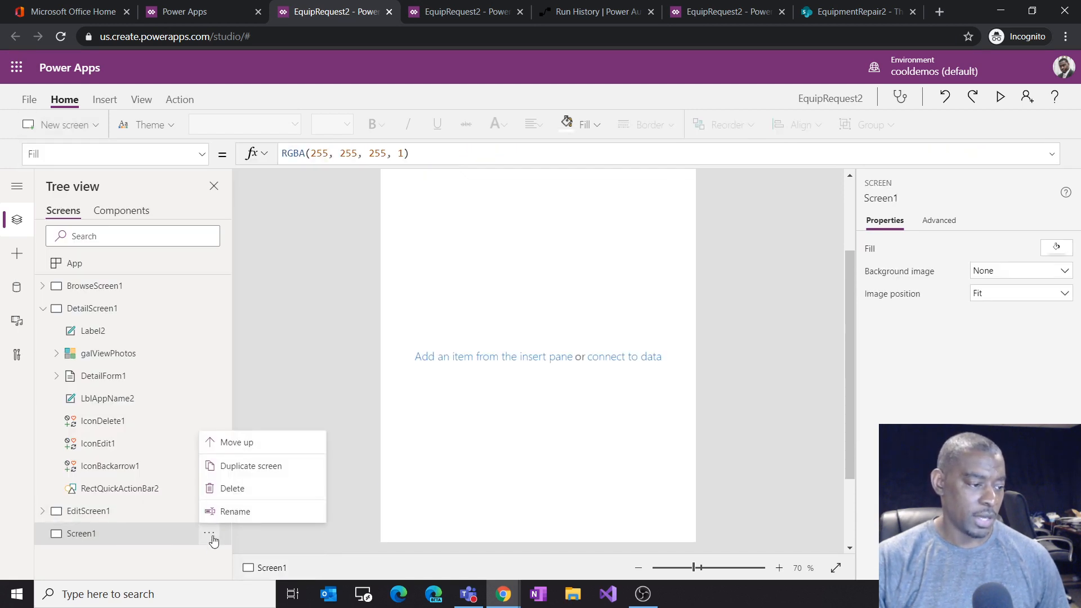
{"action": "left_click", "coordinate": [245, 512]}
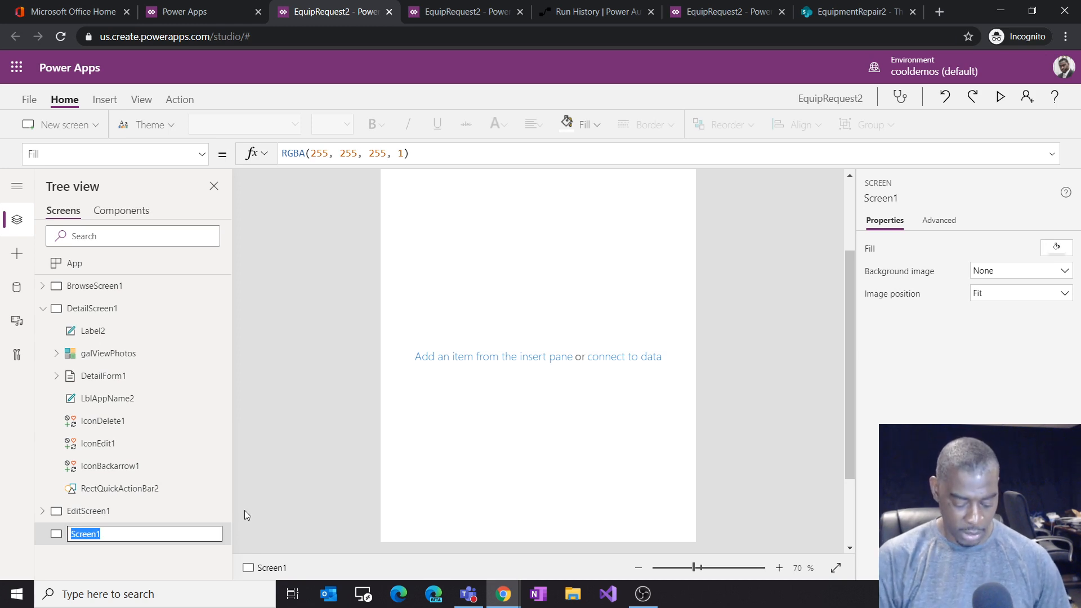
{"action": "type", "text": "Phot"}
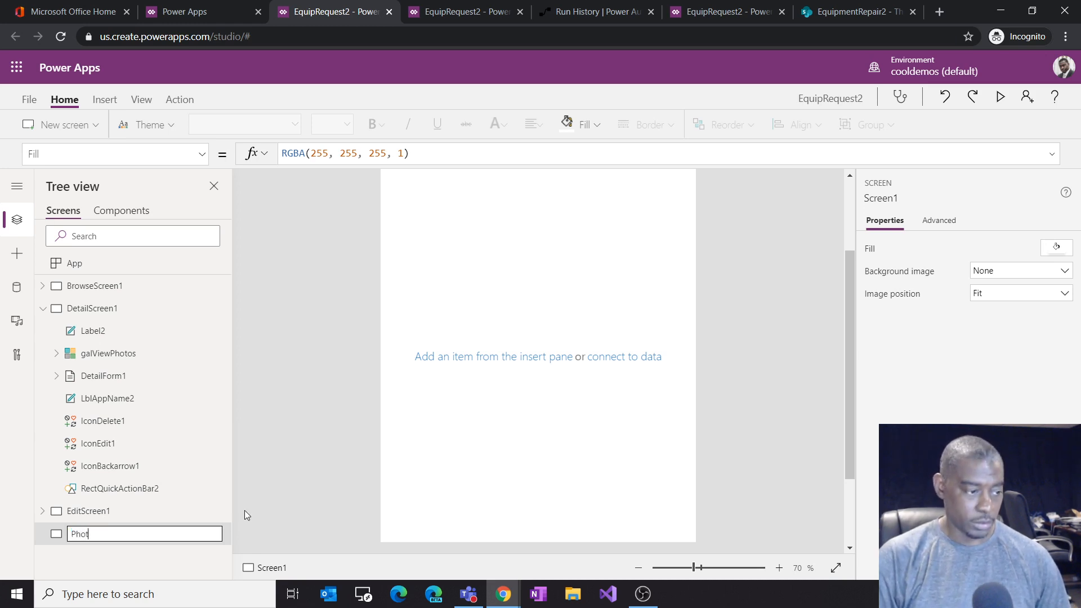
{"action": "type", "text": "oGallery"}
{"action": "key", "text": "Return"}
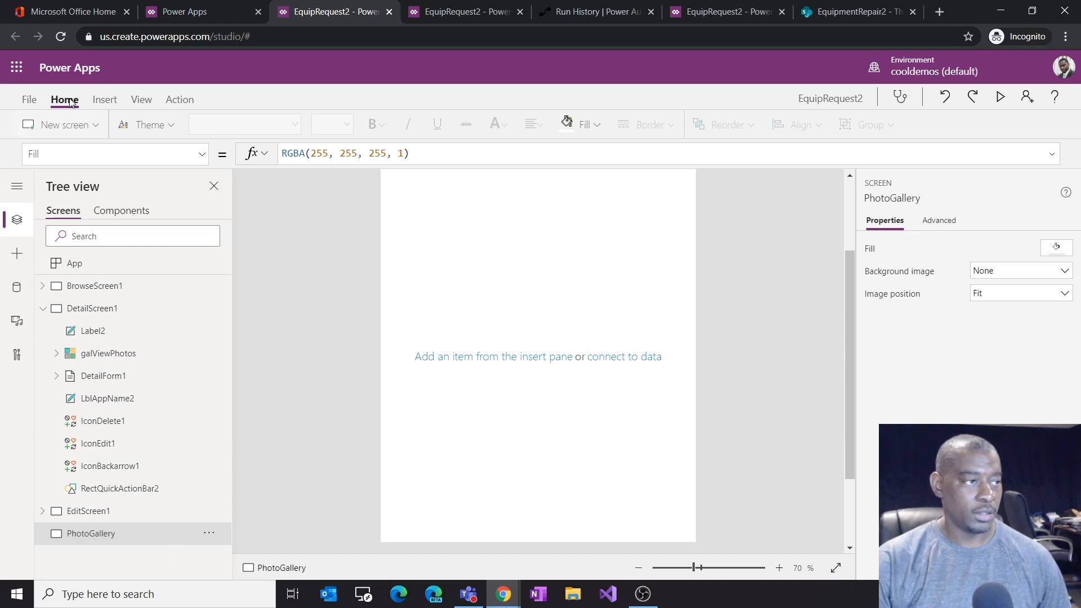
Step: Insert a horizontal gallery on the PhotoGallery screen
{"action": "left_click", "coordinate": [104, 100]}
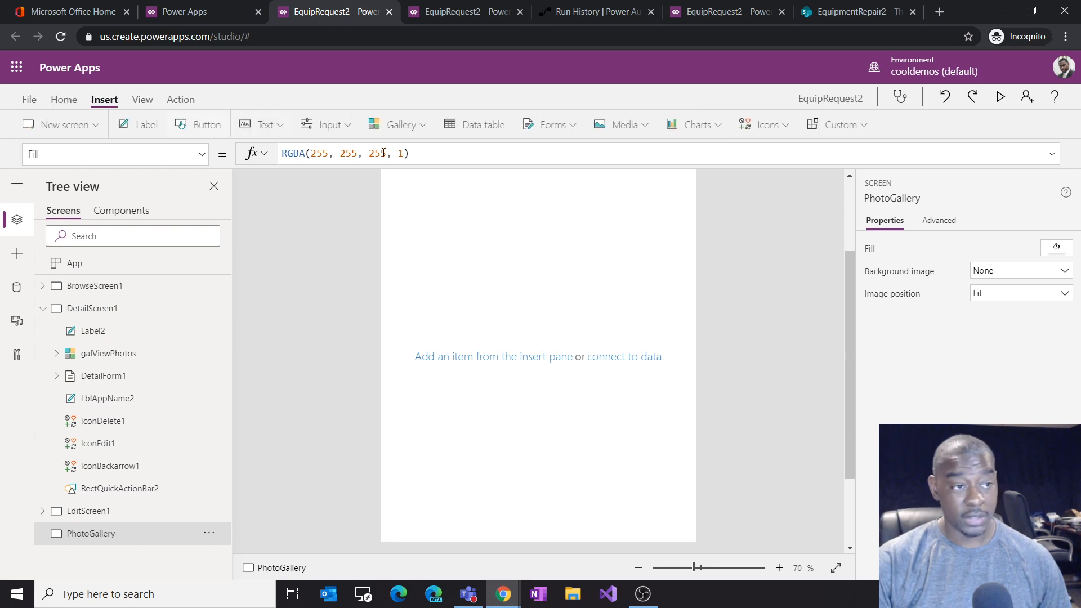
{"action": "left_click", "coordinate": [403, 129]}
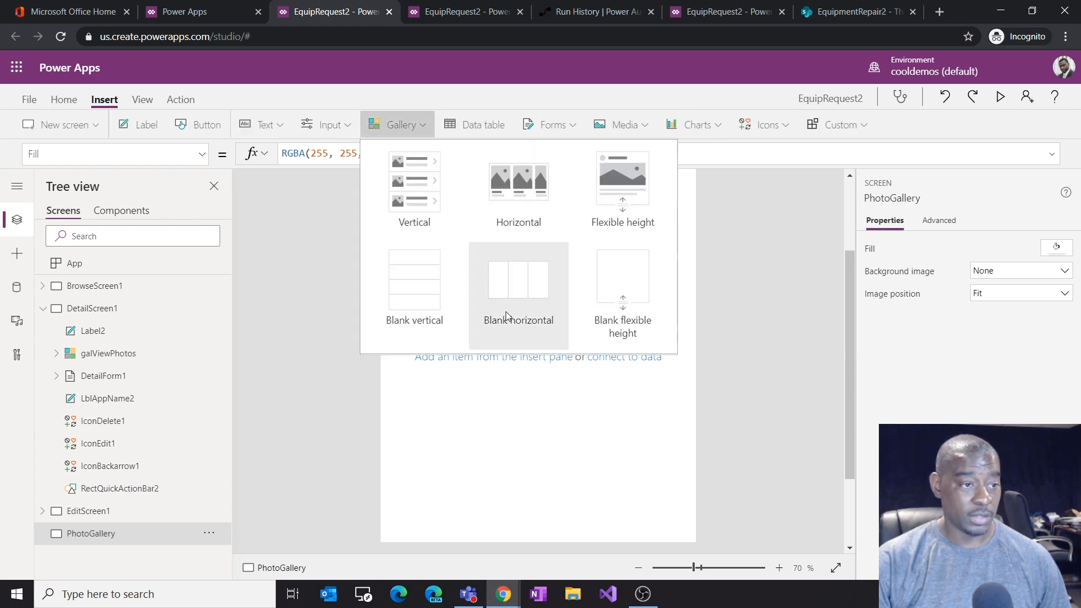
{"action": "left_click", "coordinate": [532, 204]}
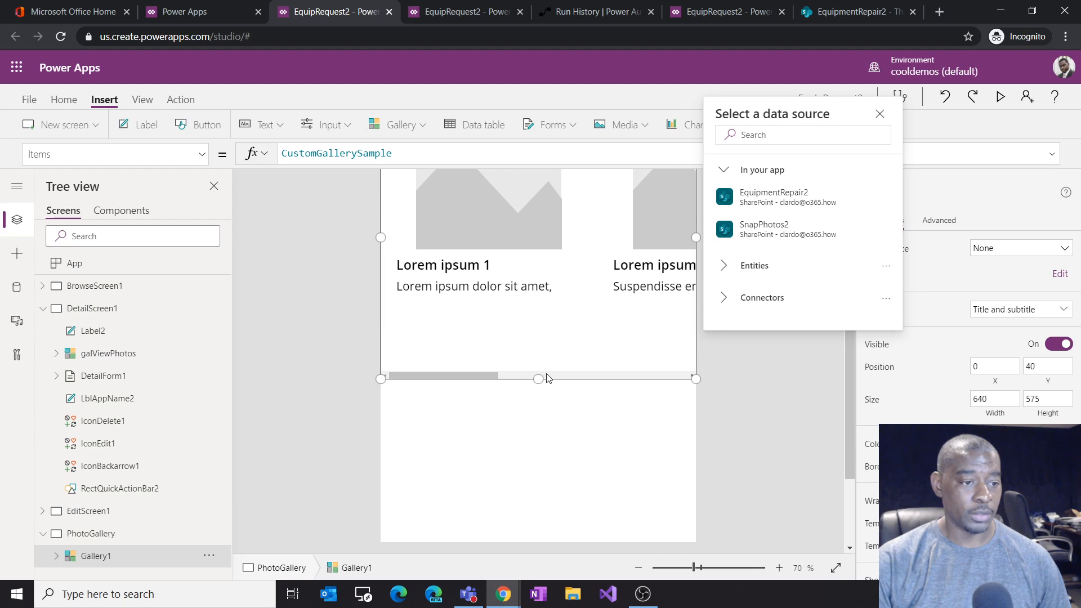
Step: Resize the gallery to 640 by about 772, positioned about 148 from the top of the screen
{"action": "left_click_drag", "start_coordinate": [537, 379], "coordinate": [543, 526]}
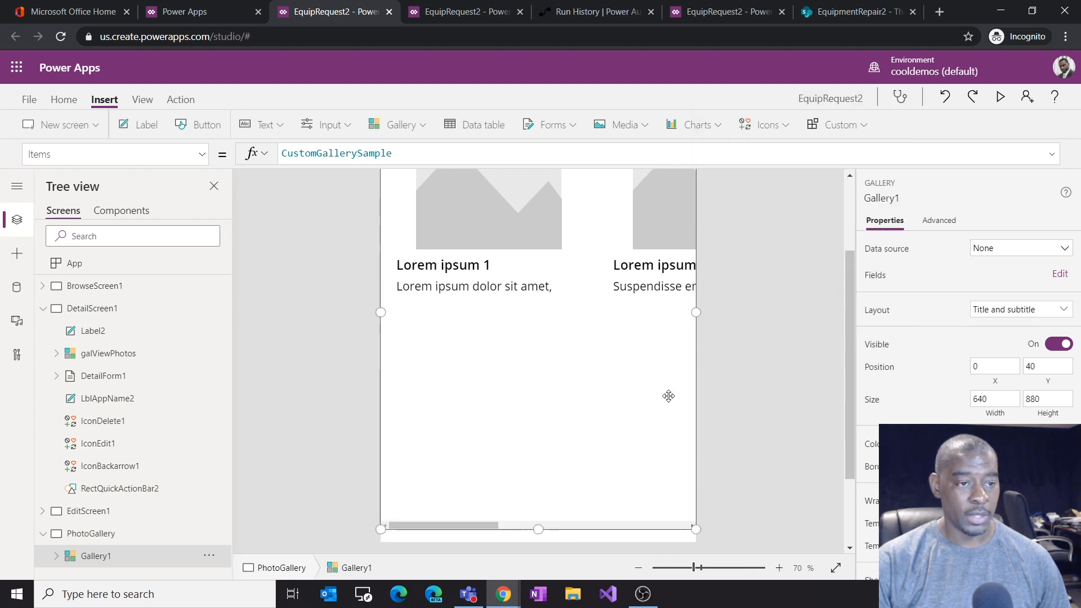
{"action": "left_click_drag", "start_coordinate": [544, 223], "coordinate": [542, 265]}
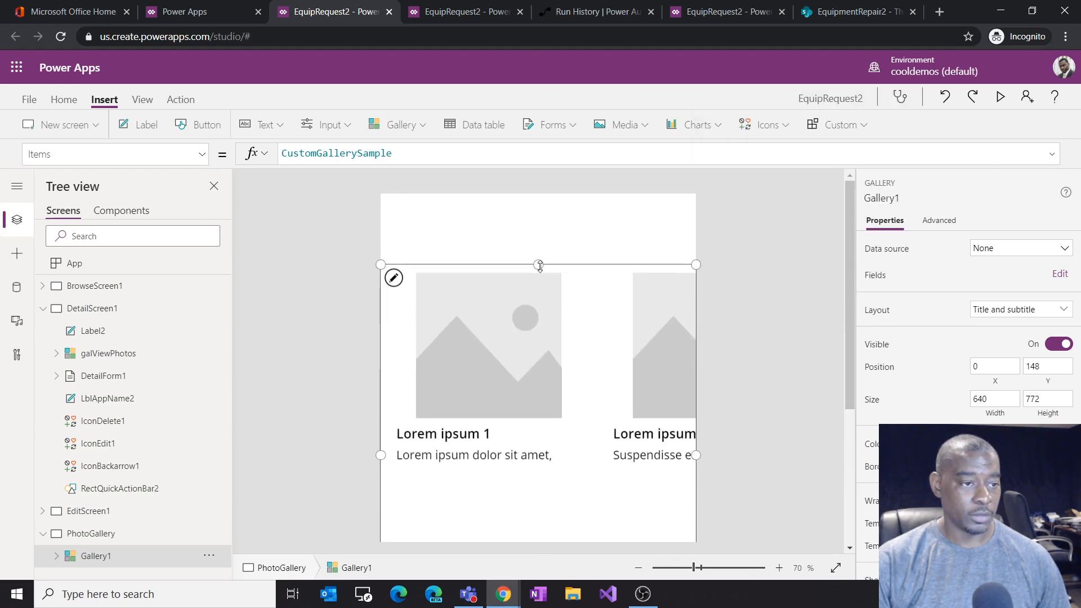
{"action": "left_click", "coordinate": [551, 230]}
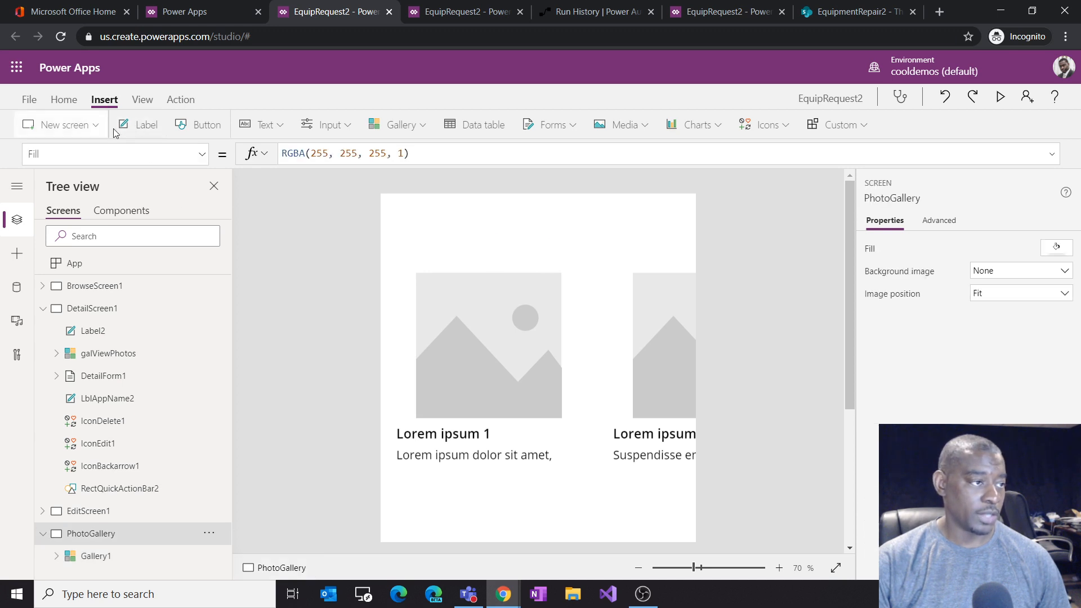
Step: Insert a rectangle header bar at the top of the screen, sized 640 wide and about 70 high
{"action": "left_click", "coordinate": [22, 269]}
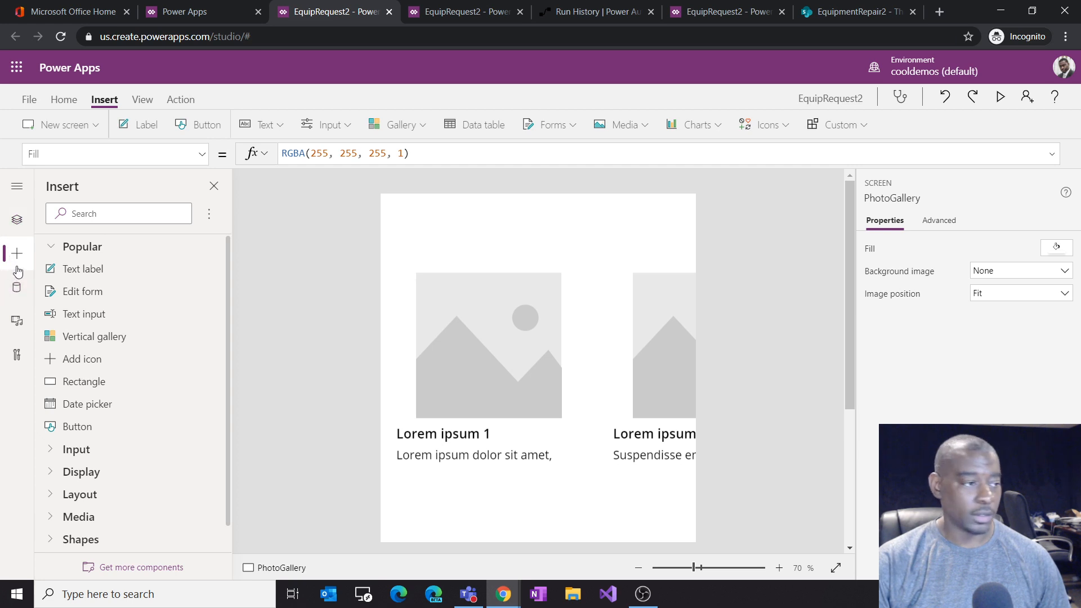
{"action": "left_click", "coordinate": [84, 383]}
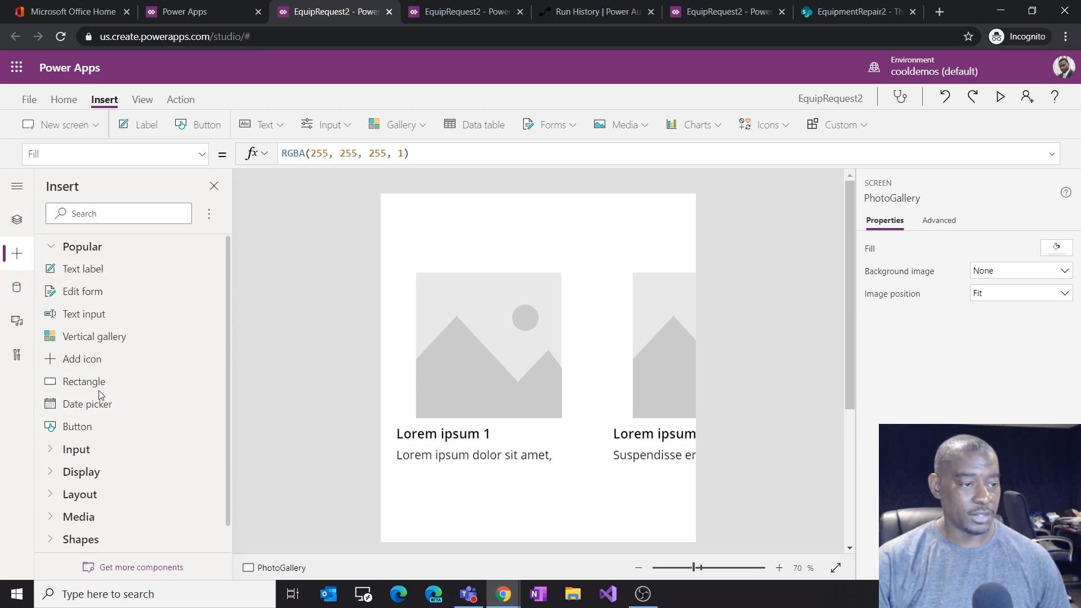
{"action": "left_click_drag", "start_coordinate": [437, 243], "coordinate": [363, 171]}
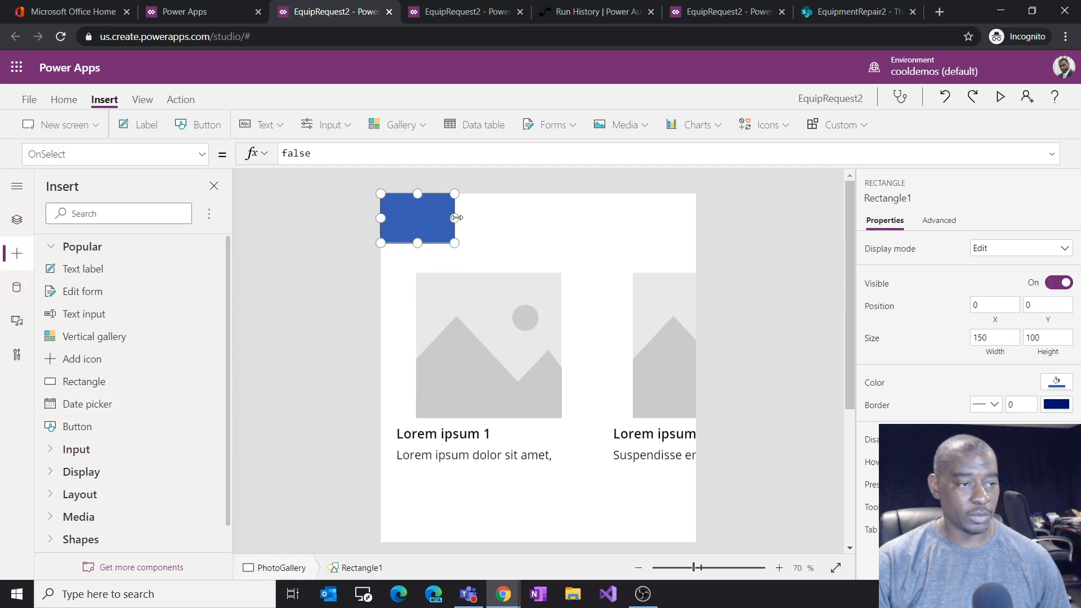
{"action": "left_click_drag", "start_coordinate": [456, 218], "coordinate": [697, 218]}
{"action": "left_click_drag", "start_coordinate": [540, 244], "coordinate": [538, 228]}
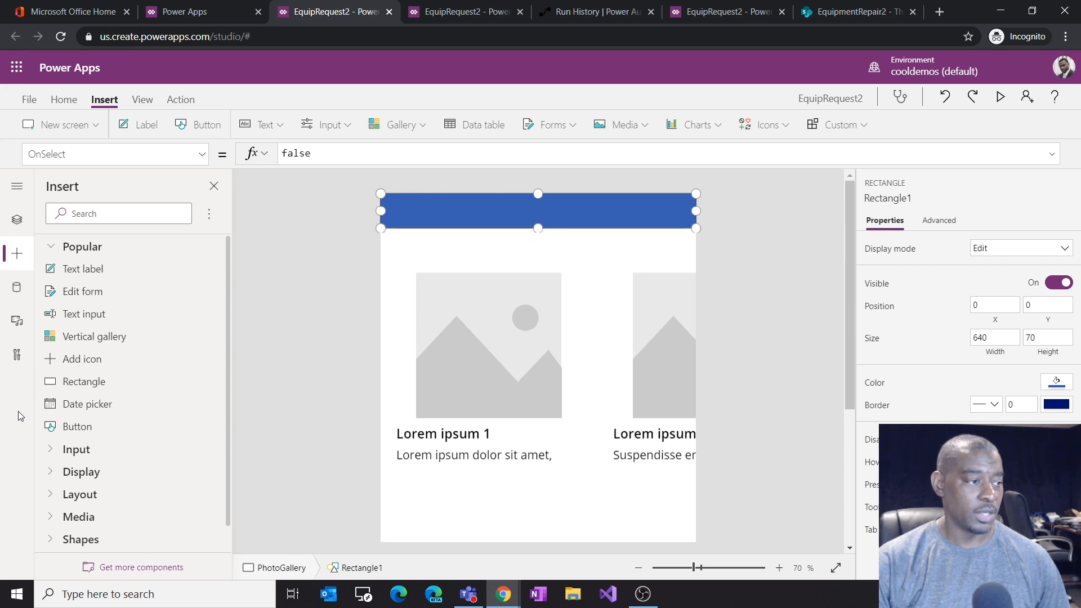
{"action": "left_click", "coordinate": [15, 225]}
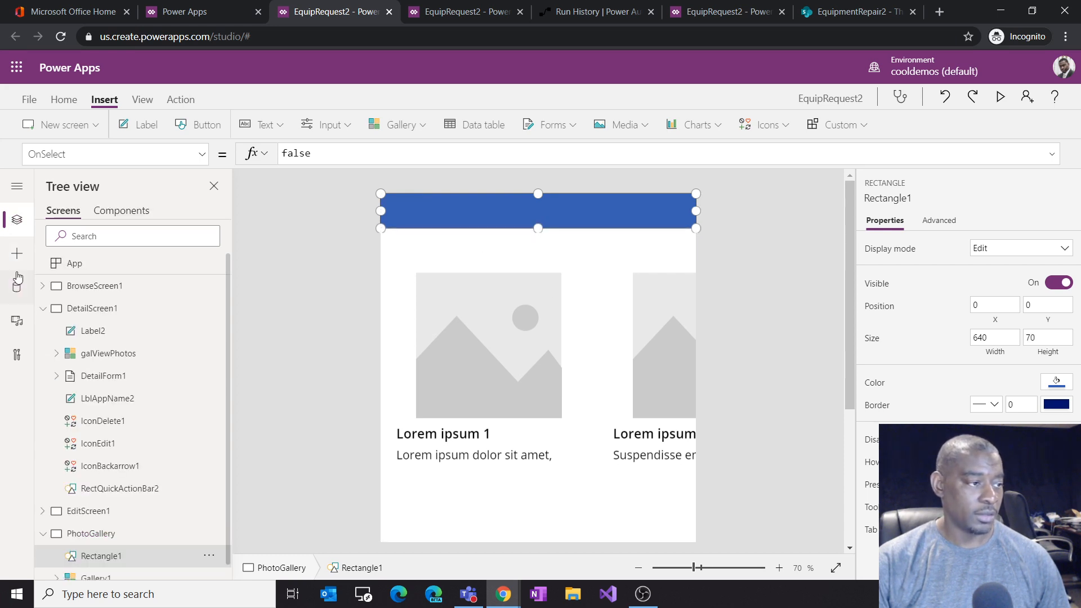
Step: Copy the back arrow icon and the app name label from DetailScreen1 and paste them onto the PhotoGallery screen
{"action": "left_click", "coordinate": [90, 309]}
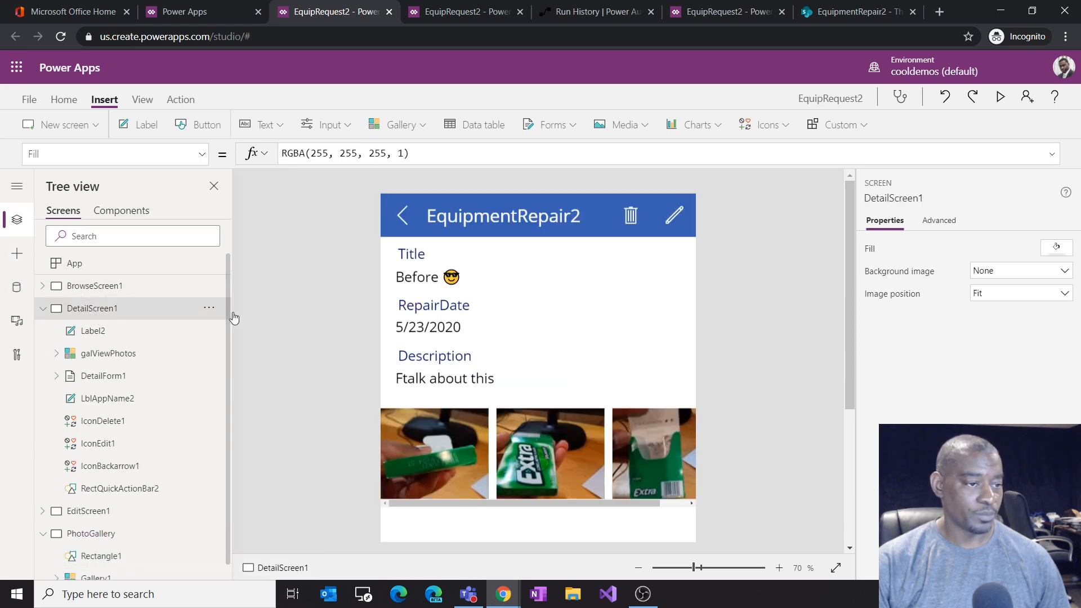
{"action": "left_click", "coordinate": [395, 216]}
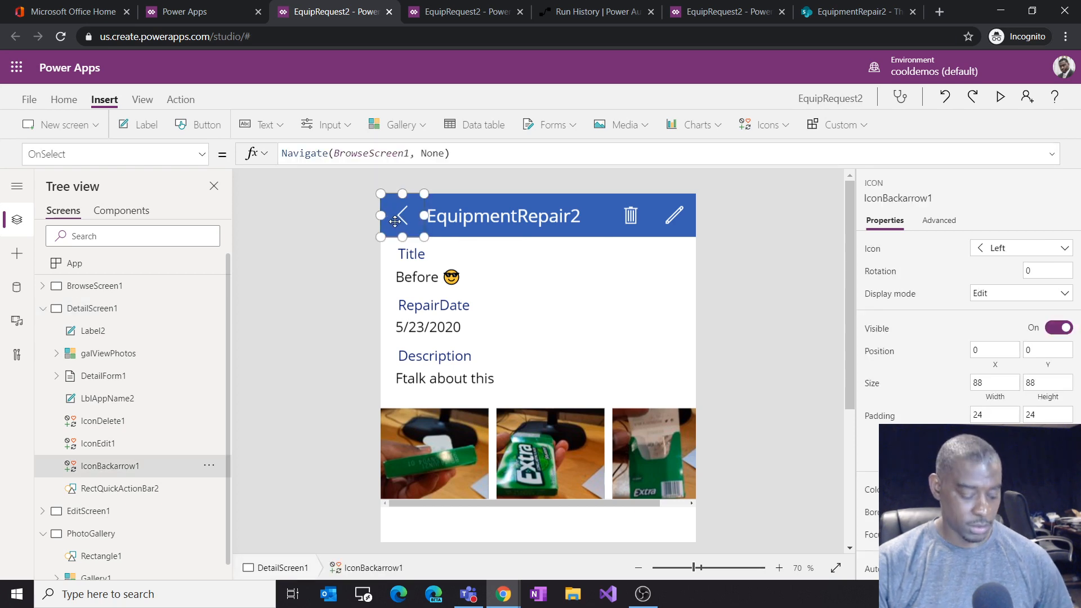
{"action": "left_click", "coordinate": [499, 219], "text": "shift"}
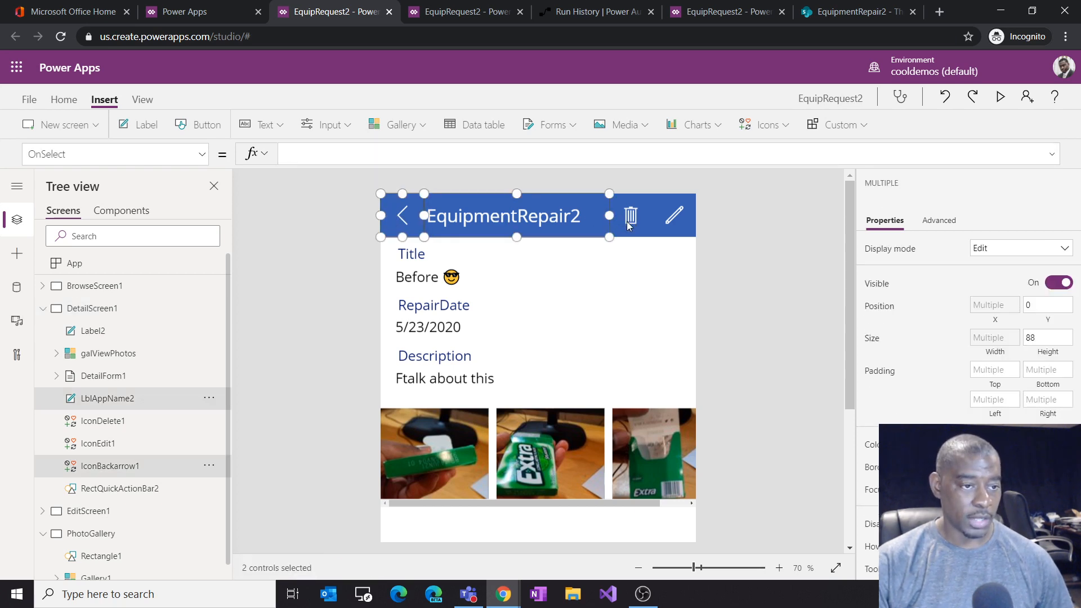
{"action": "left_click", "coordinate": [643, 231], "text": "shift"}
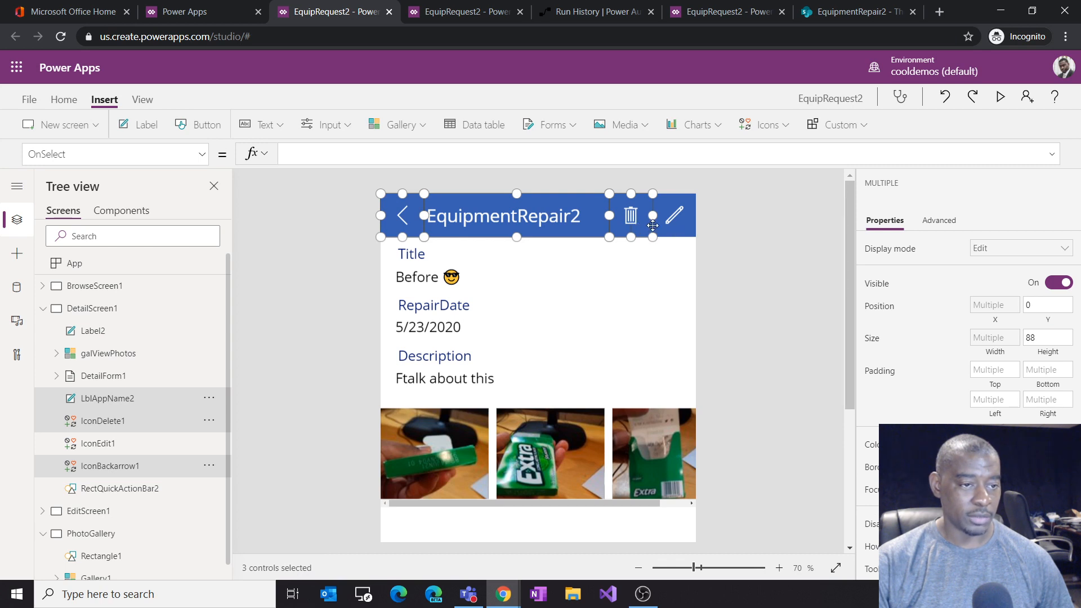
{"action": "left_click", "coordinate": [648, 228], "text": "shift"}
{"action": "left_click", "coordinate": [672, 222], "text": "shift"}
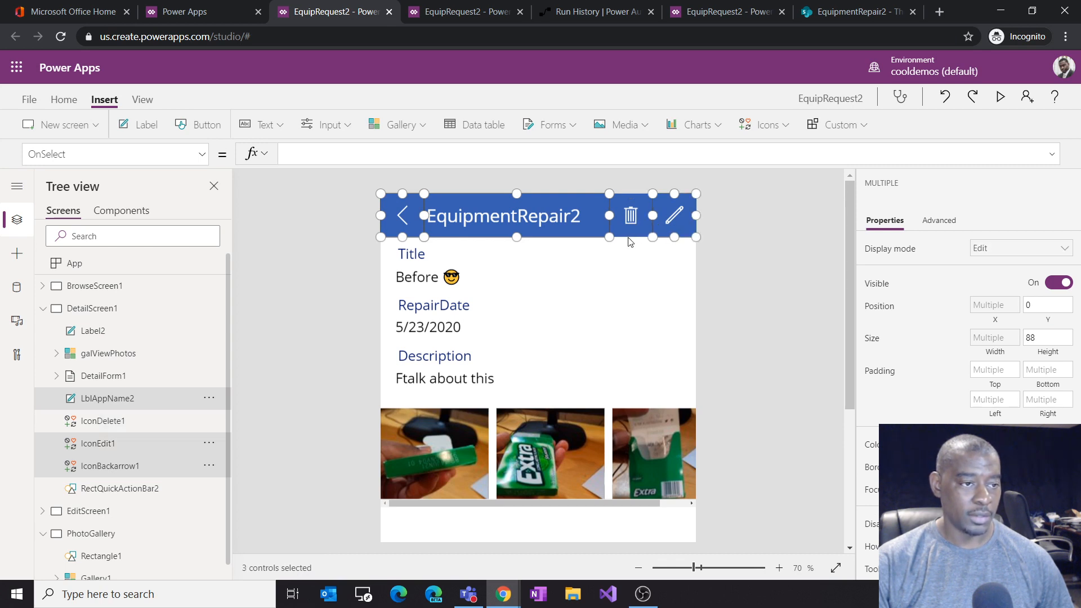
{"action": "left_click", "coordinate": [653, 232], "text": "shift"}
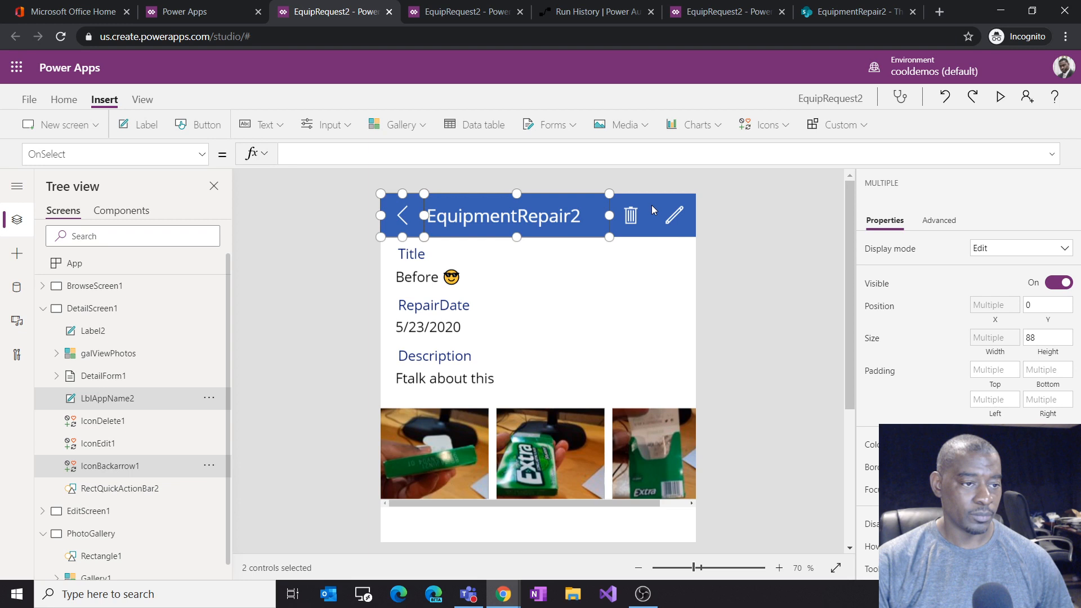
{"action": "left_click", "coordinate": [125, 540]}
{"action": "key", "text": "ctrl+v"}
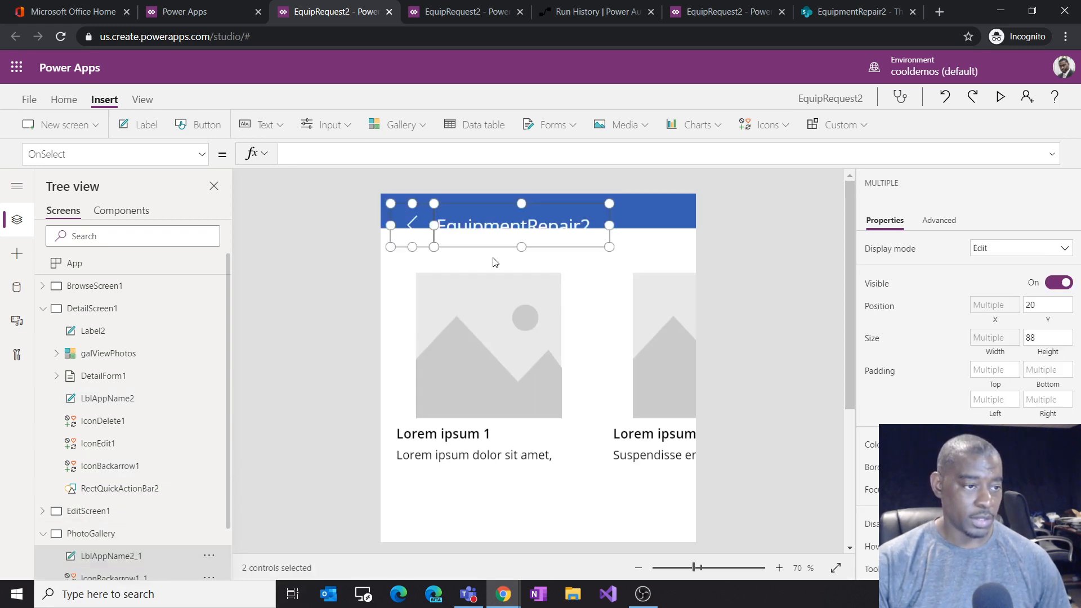
Step: Move the pasted controls to the top of the screen and stretch the header rectangle to 88 high
{"action": "left_click_drag", "start_coordinate": [471, 221], "coordinate": [372, 177]}
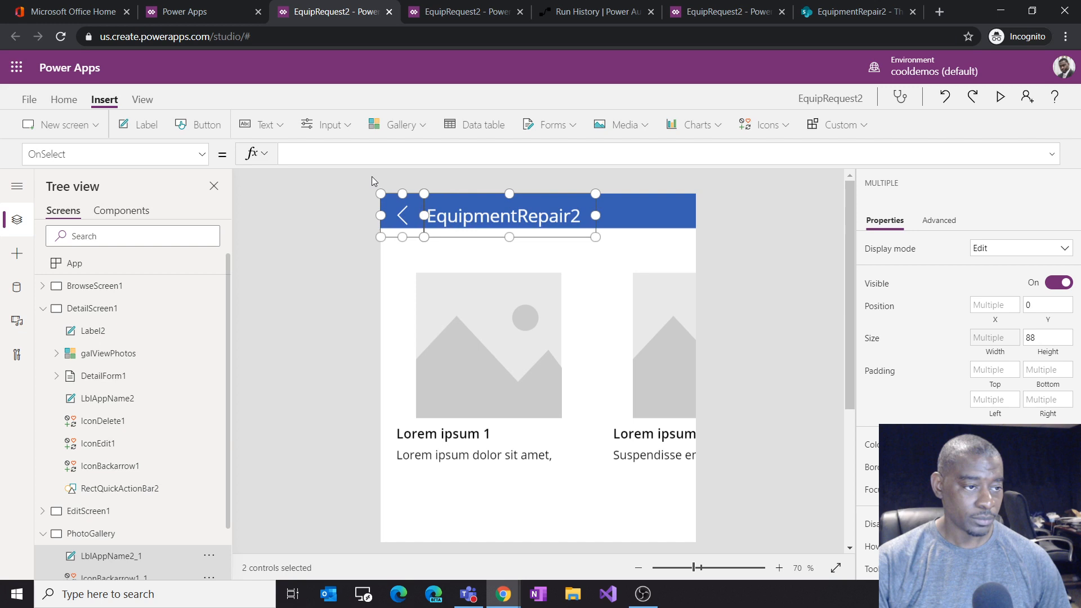
{"action": "left_click", "coordinate": [660, 233]}
{"action": "left_click_drag", "start_coordinate": [538, 237], "coordinate": [538, 244]}
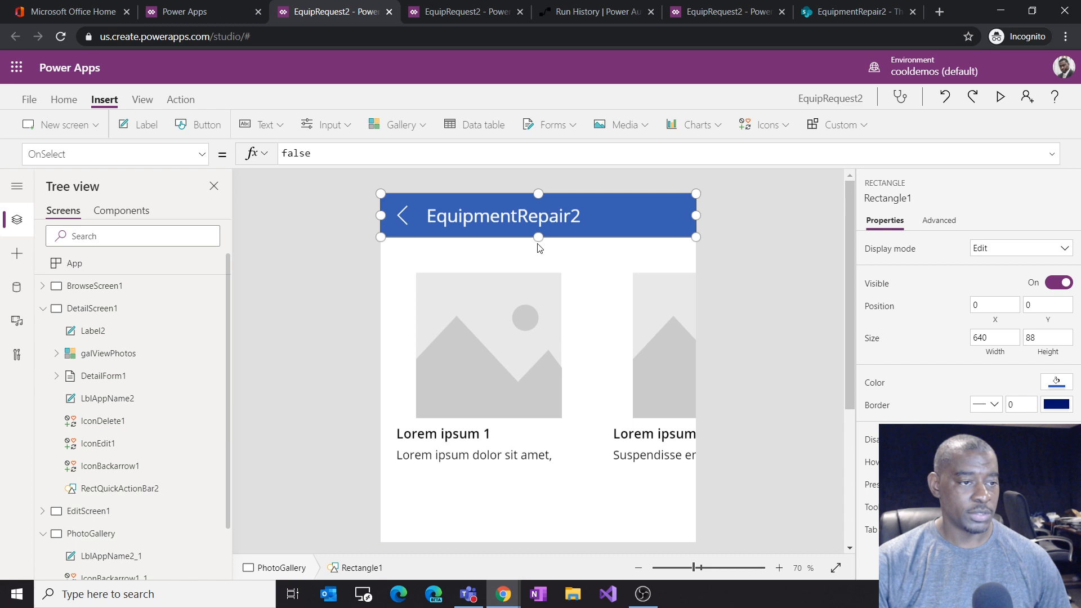
{"action": "left_click", "coordinate": [755, 262]}
Step: Change the pasted header label's Text to "Photo Details"
{"action": "left_click", "coordinate": [496, 217]}
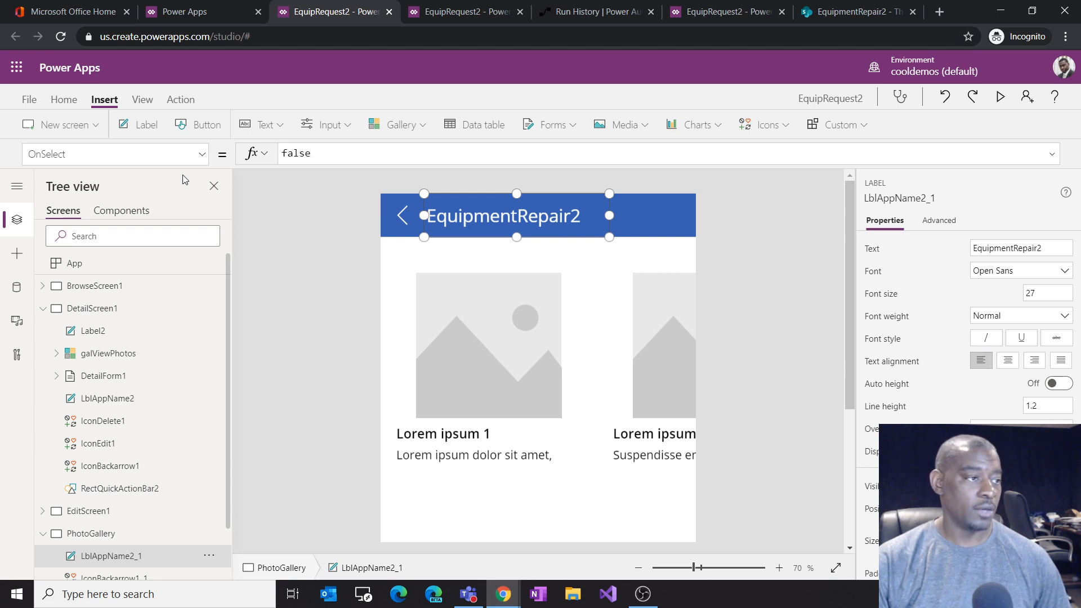
{"action": "left_click", "coordinate": [203, 161]}
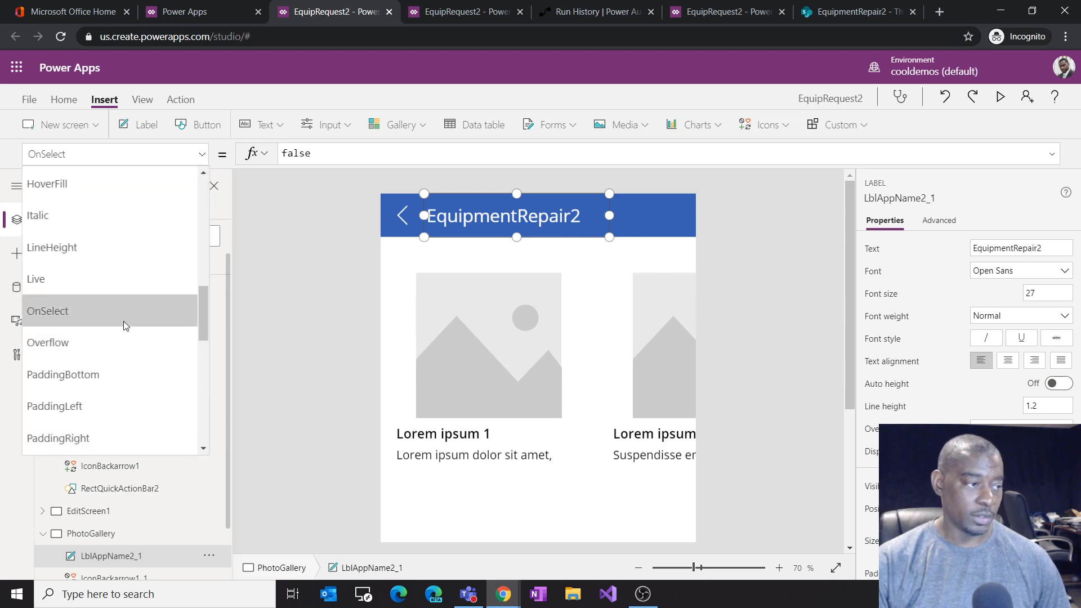
{"action": "scroll", "coordinate": [124, 324], "scroll_direction": "down", "scroll_amount": 7}
{"action": "left_click", "coordinate": [103, 301]}
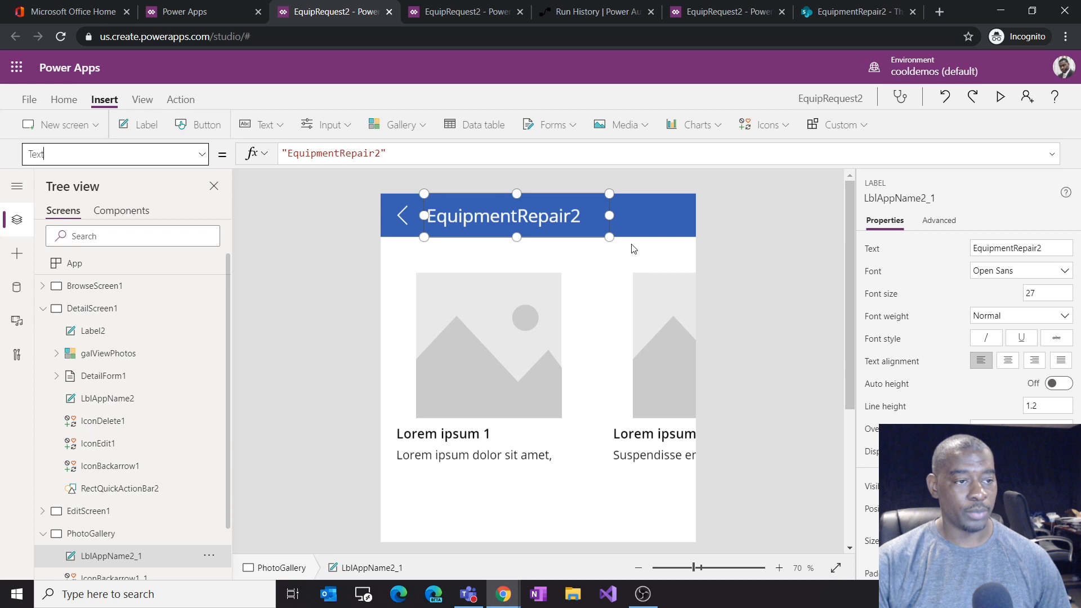
{"action": "left_click", "coordinate": [381, 156]}
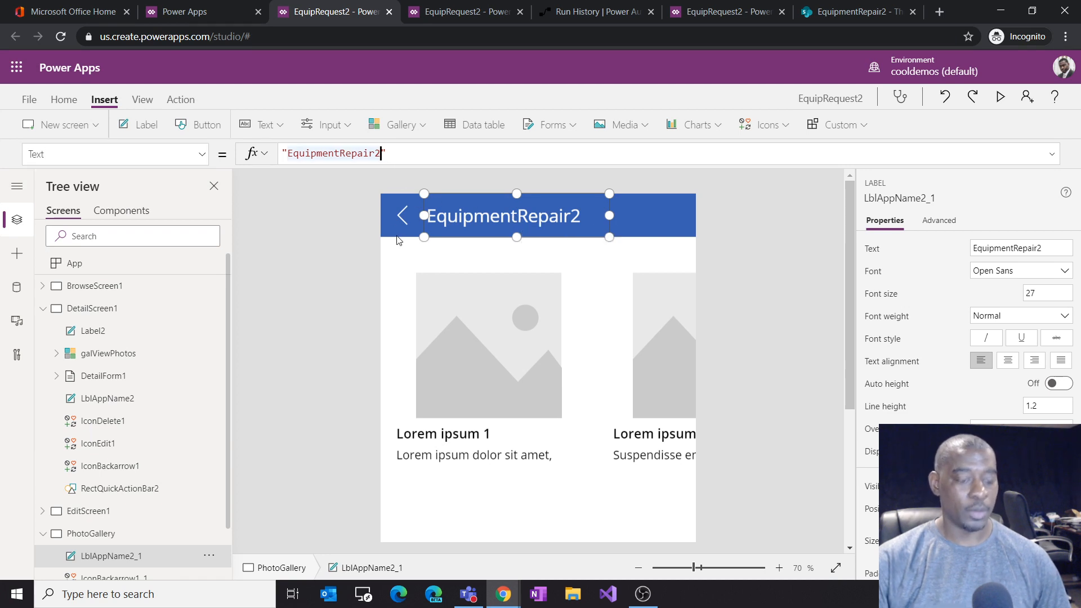
{"action": "key", "text": "BackSpace"}
{"action": "key", "text": "BackSpace"}
{"action": "key", "text": "BackSpace"}
{"action": "key", "text": "BackSpace"}
{"action": "key", "text": "BackSpace"}
{"action": "key", "text": "BackSpace"}
{"action": "key", "text": "BackSpace"}
{"action": "key", "text": "BackSpace"}
{"action": "key", "text": "BackSpace"}
{"action": "key", "text": "BackSpace"}
{"action": "key", "text": "BackSpace"}
{"action": "key", "text": "BackSpace"}
{"action": "key", "text": "BackSpace"}
{"action": "key", "text": "BackSpace"}
{"action": "key", "text": "BackSpace"}
{"action": "key", "text": "BackSpace"}
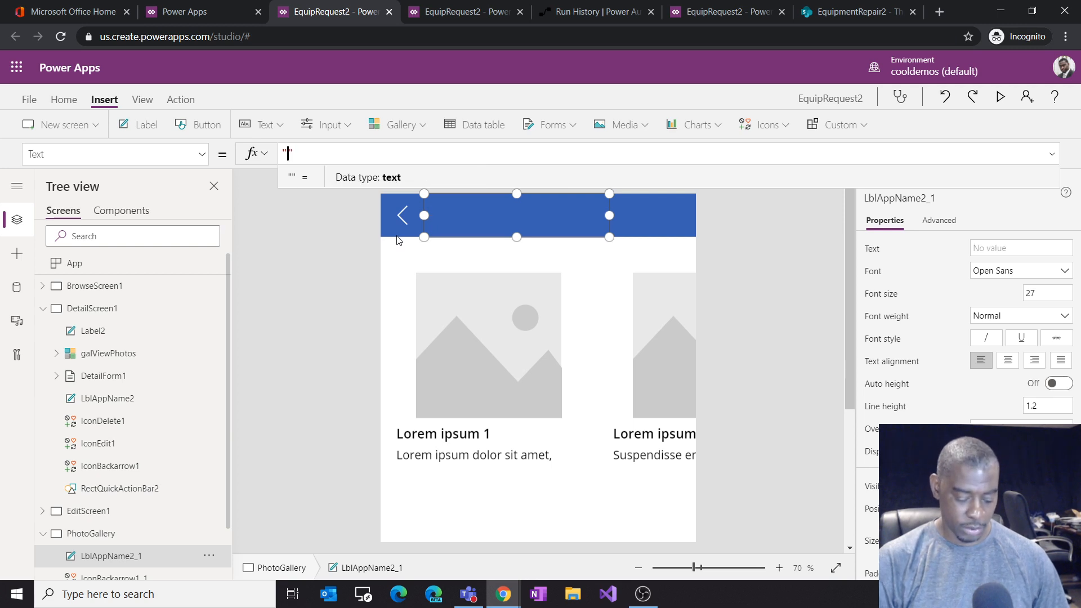
{"action": "type", "text": "P"}
{"action": "type", "text": "o"}
{"action": "type", "text": "hoto"}
{"action": "type", "text": " Details"}
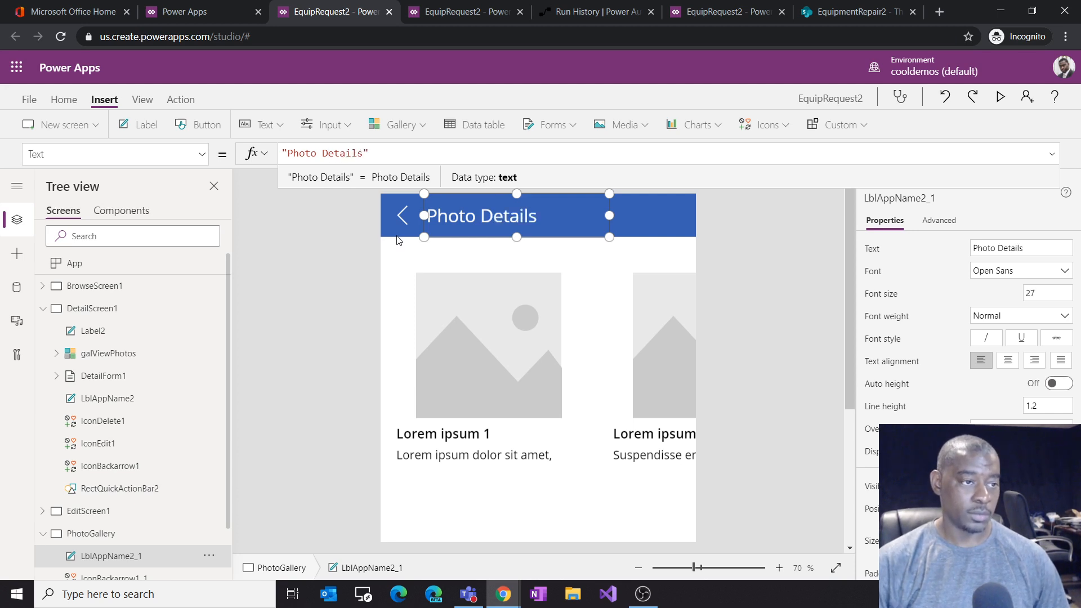
{"action": "left_click", "coordinate": [415, 247]}
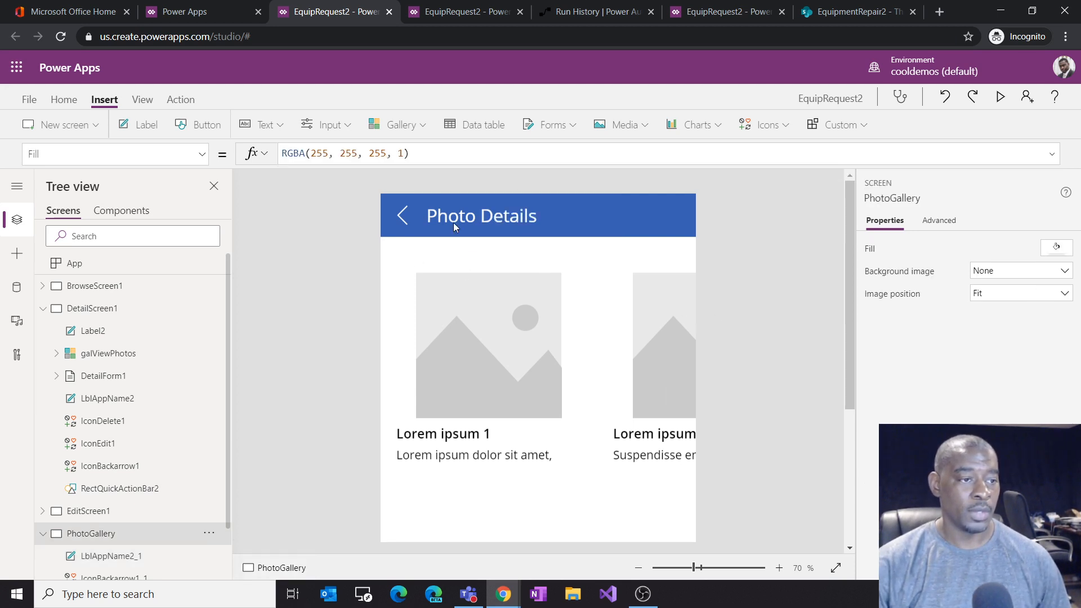
Step: Set the pasted back arrow's OnSelect to Navigate(DetailScreen1, ScreenTransition.None)
{"action": "left_click", "coordinate": [403, 217]}
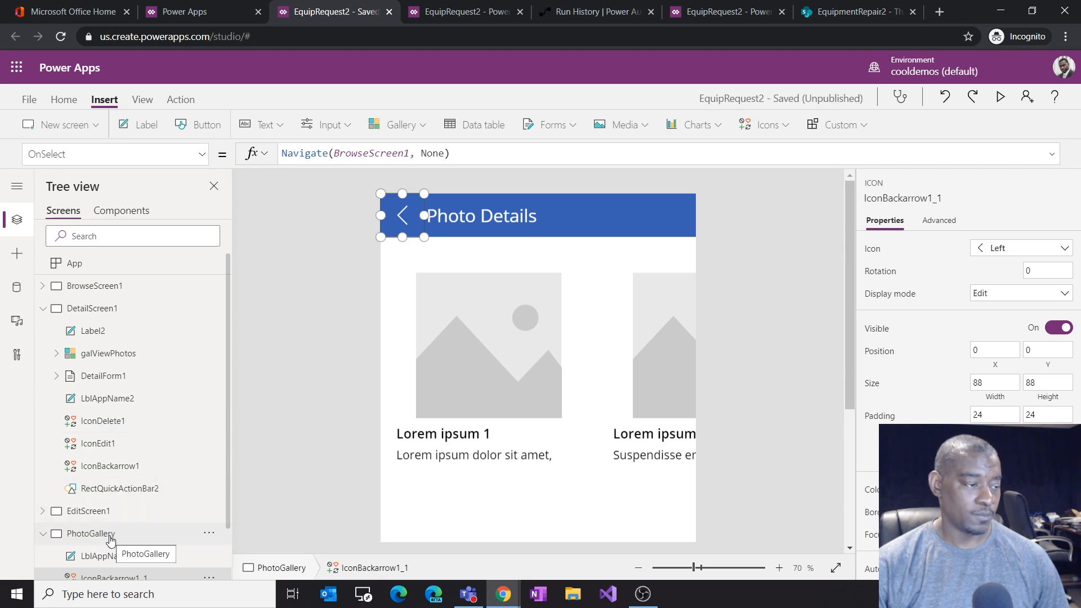
{"action": "left_click", "coordinate": [98, 312]}
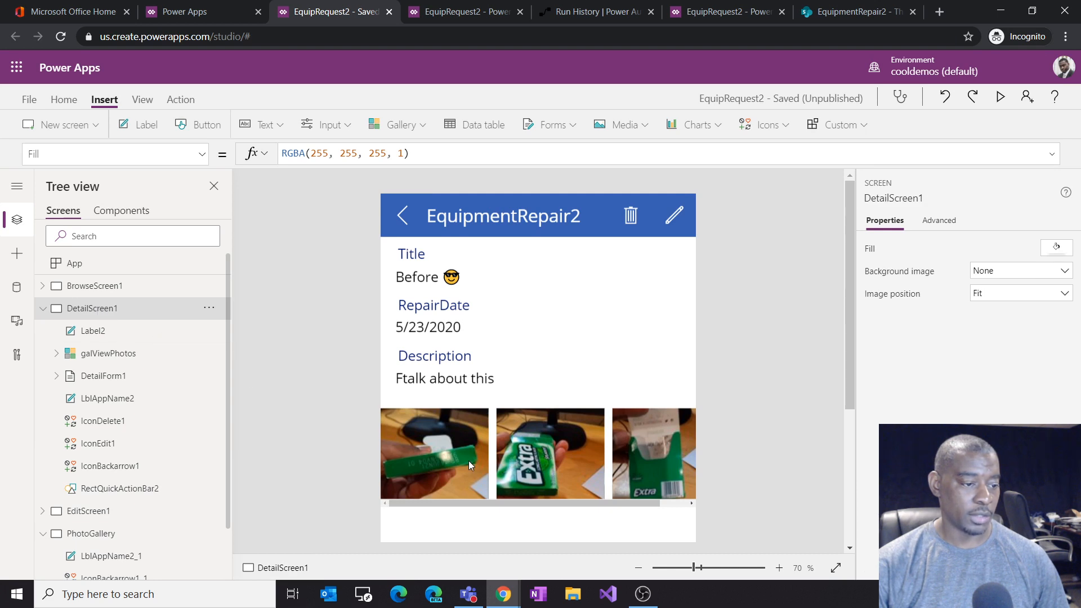
{"action": "left_click", "coordinate": [126, 542]}
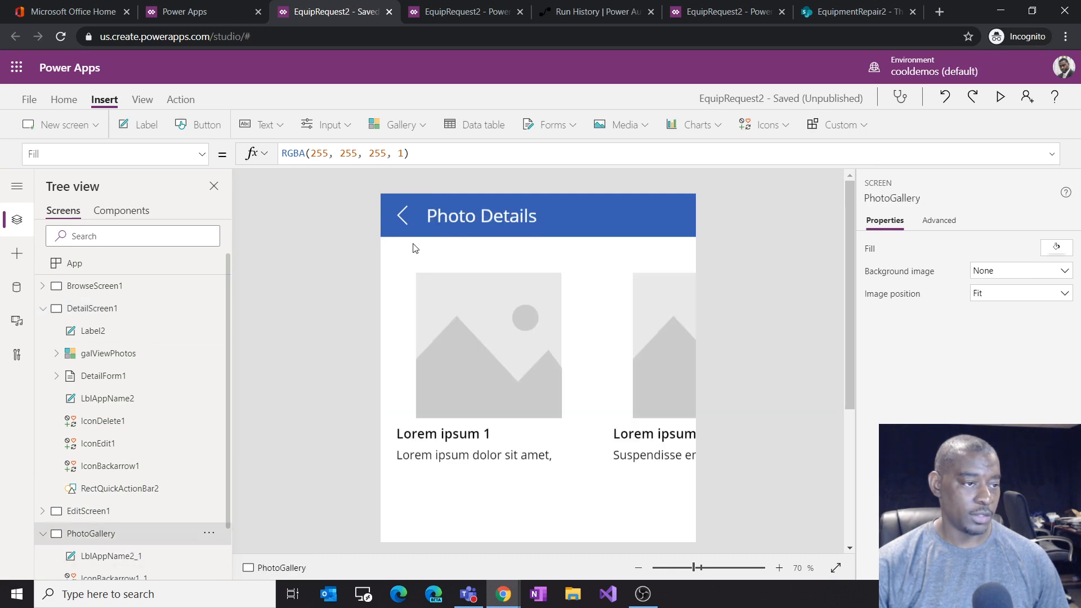
{"action": "left_click", "coordinate": [405, 224]}
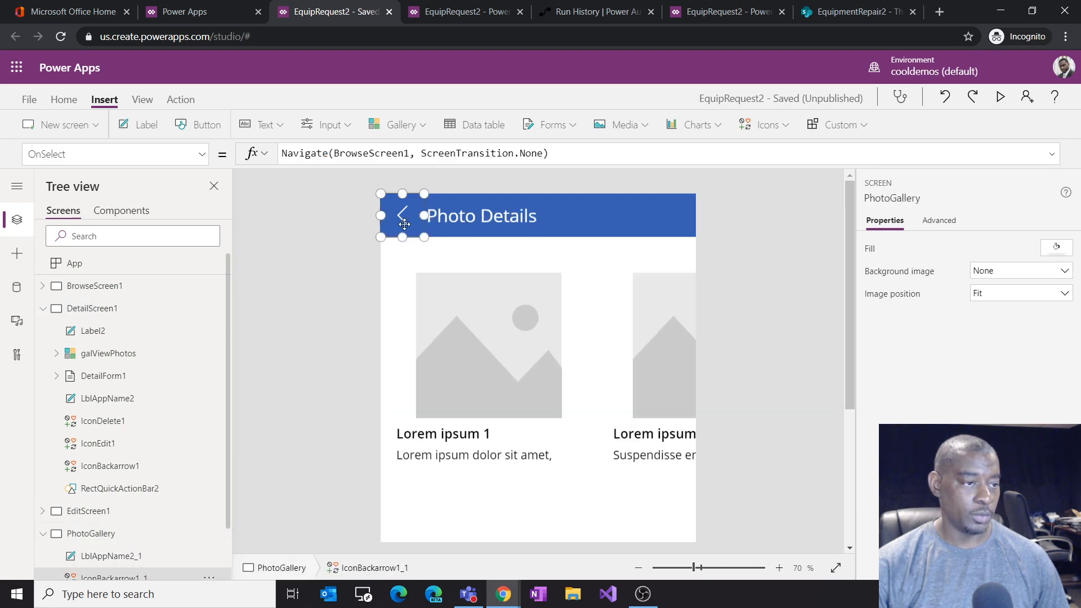
{"action": "left_click", "coordinate": [369, 154]}
{"action": "key", "text": "BackSpace"}
{"action": "key", "text": "BackSpace"}
{"action": "key", "text": "BackSpace"}
{"action": "key", "text": "BackSpace"}
{"action": "key", "text": "BackSpace"}
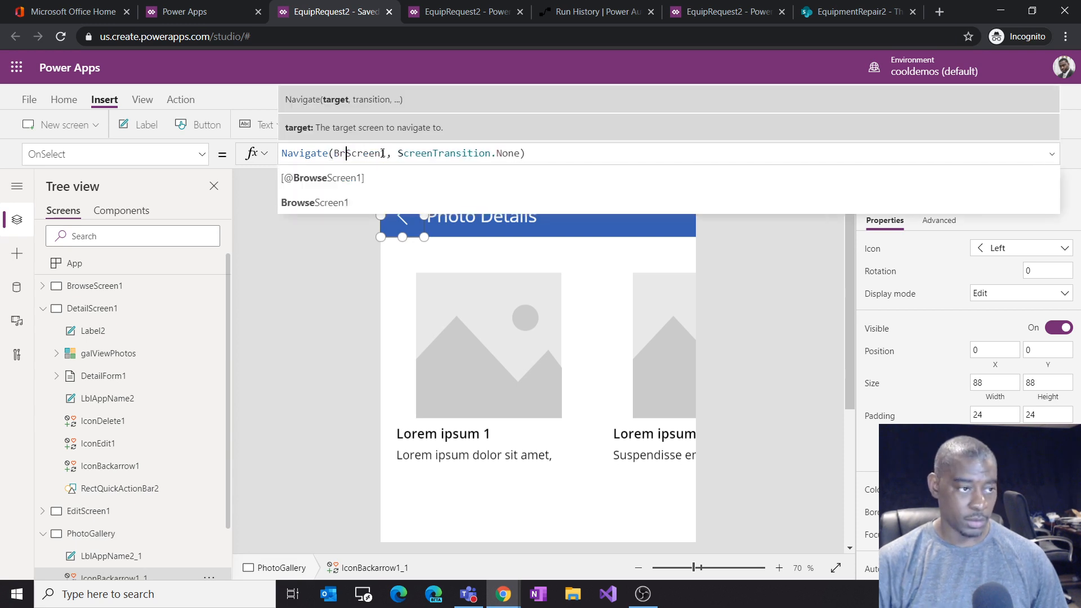
{"action": "key", "text": "BackSpace"}
{"action": "type", "text": "det"}
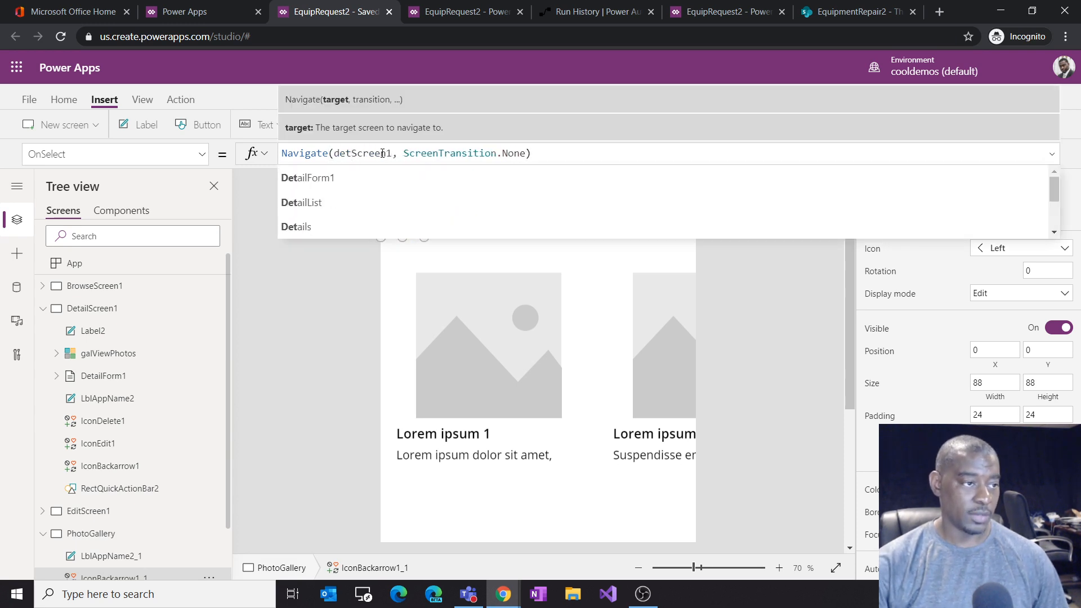
{"action": "scroll", "coordinate": [357, 207], "scroll_direction": "down", "scroll_amount": 2}
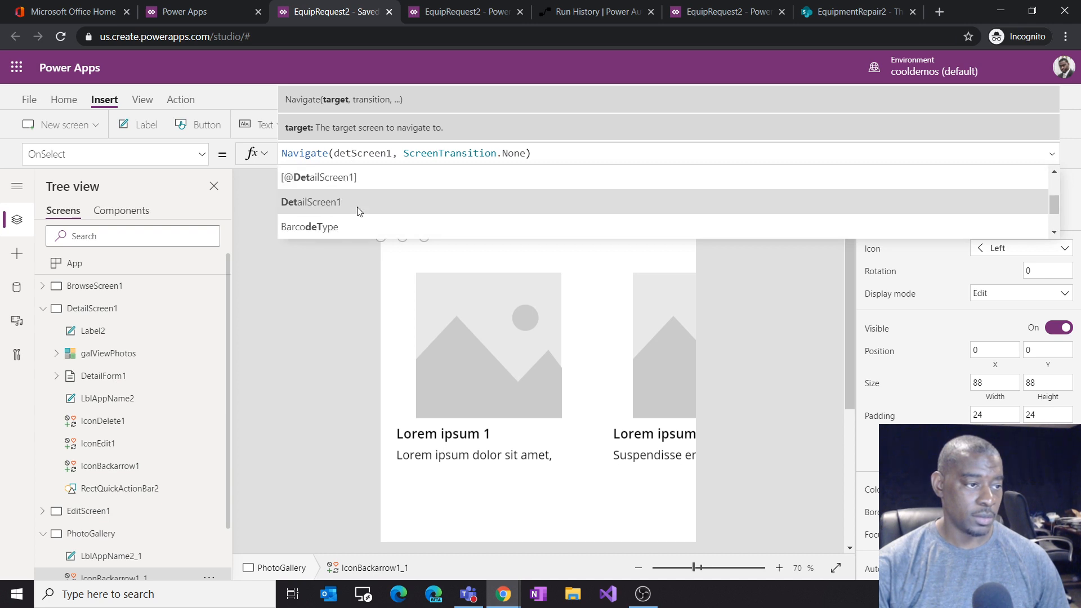
{"action": "left_click", "coordinate": [357, 202]}
{"action": "left_click", "coordinate": [589, 152]}
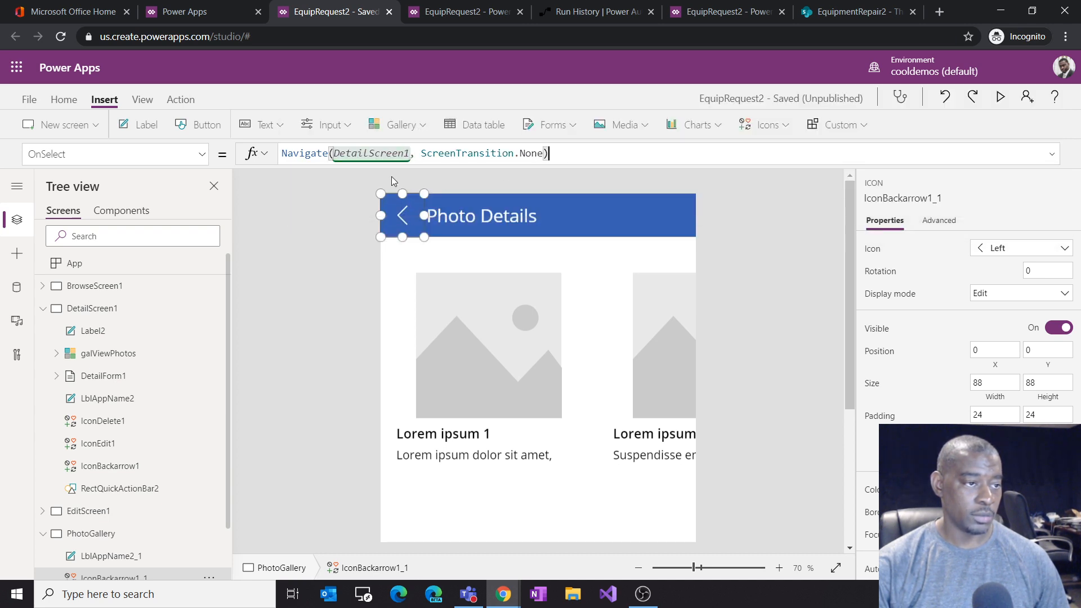
{"action": "left_click", "coordinate": [745, 405]}
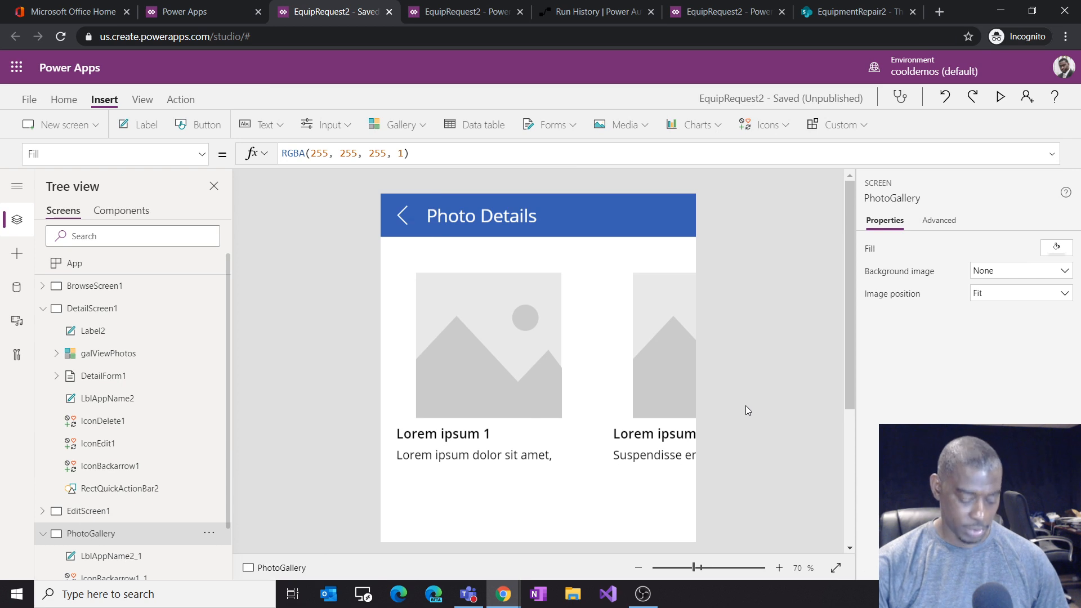
Step: On DetailScreen1, begin extending the photo image's OnSelect formula with a Navigate call after Select(Parent)
{"action": "left_click", "coordinate": [404, 230], "text": "alt"}
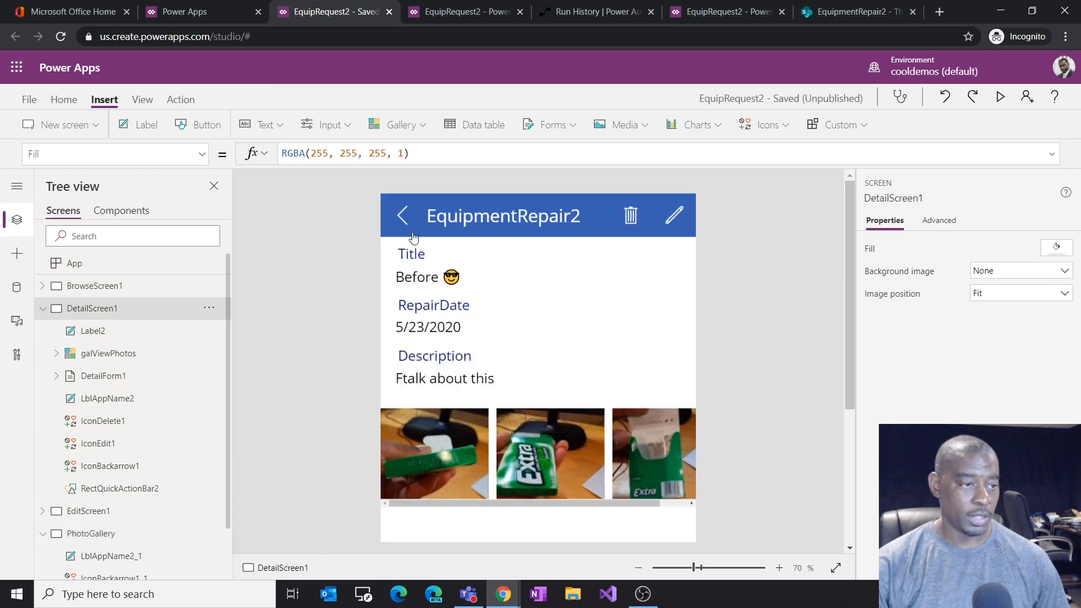
{"action": "left_click", "coordinate": [471, 476]}
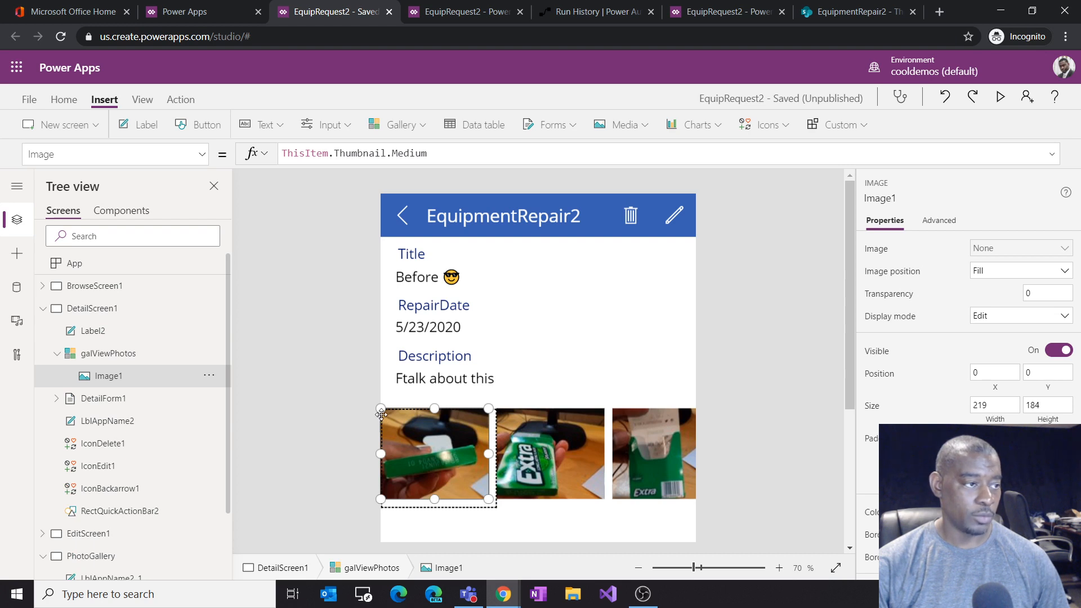
{"action": "left_click", "coordinate": [203, 157]}
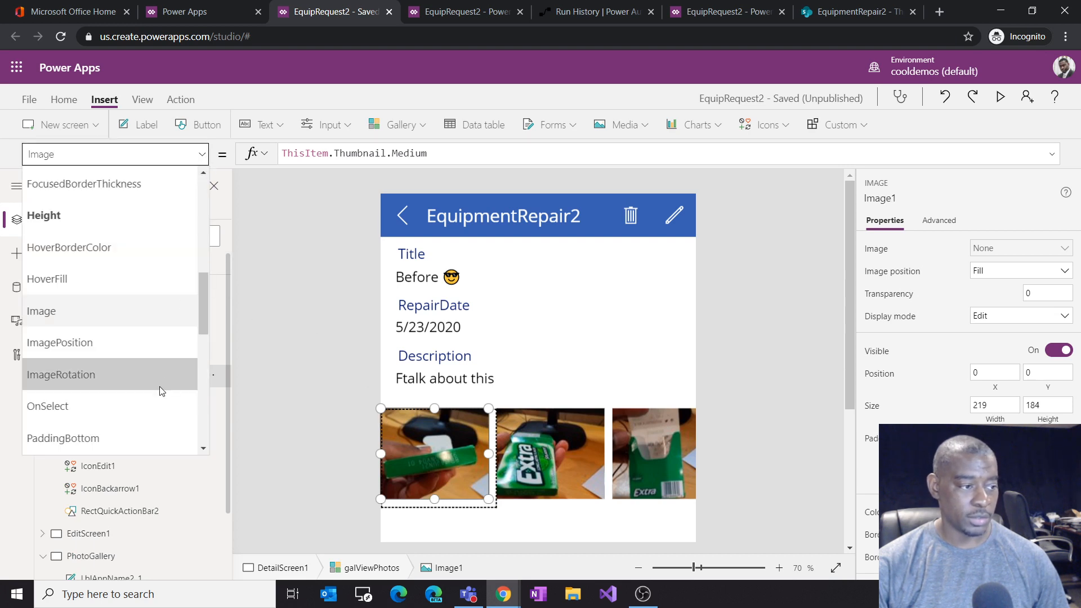
{"action": "left_click", "coordinate": [153, 403]}
{"action": "scroll", "coordinate": [727, 451], "scroll_direction": "down", "scroll_amount": 5}
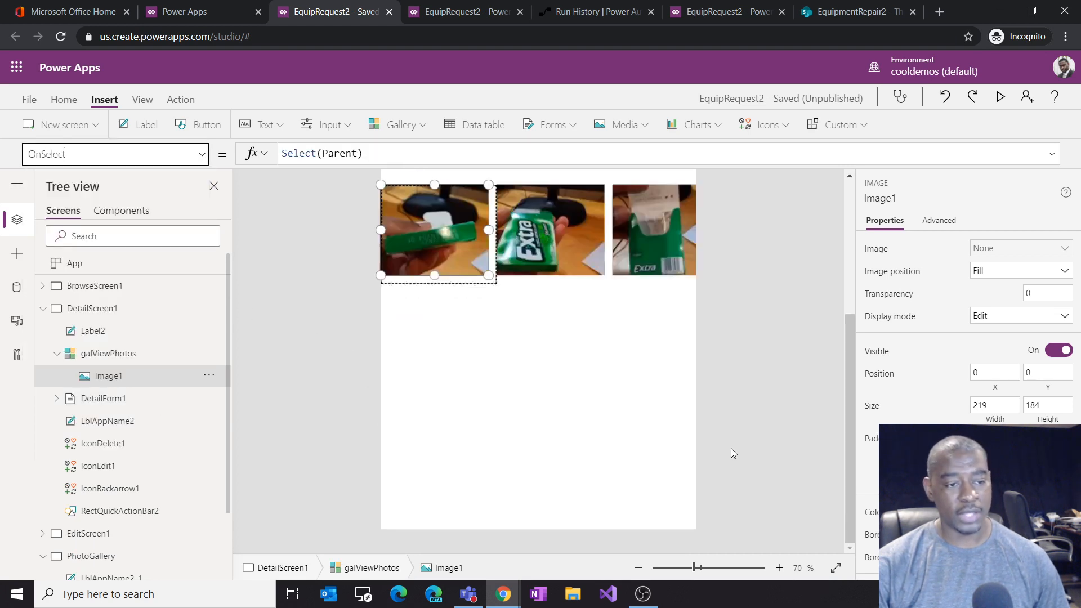
{"action": "scroll", "coordinate": [731, 453], "scroll_direction": "up", "scroll_amount": 2}
{"action": "left_click", "coordinate": [780, 568]}
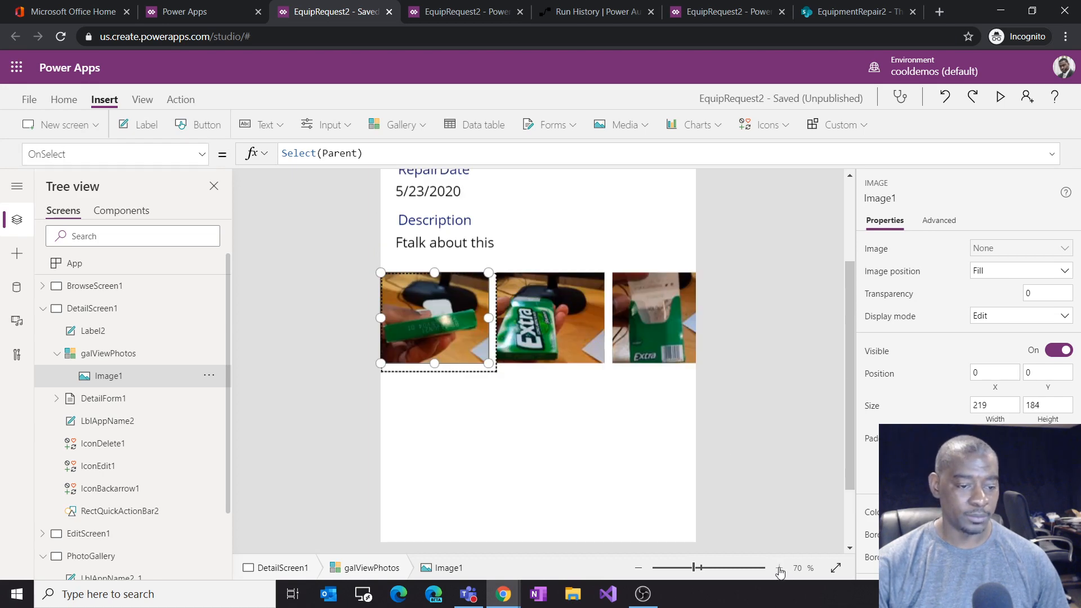
{"action": "left_click", "coordinate": [779, 568]}
{"action": "scroll", "coordinate": [788, 488], "scroll_direction": "down", "scroll_amount": 4}
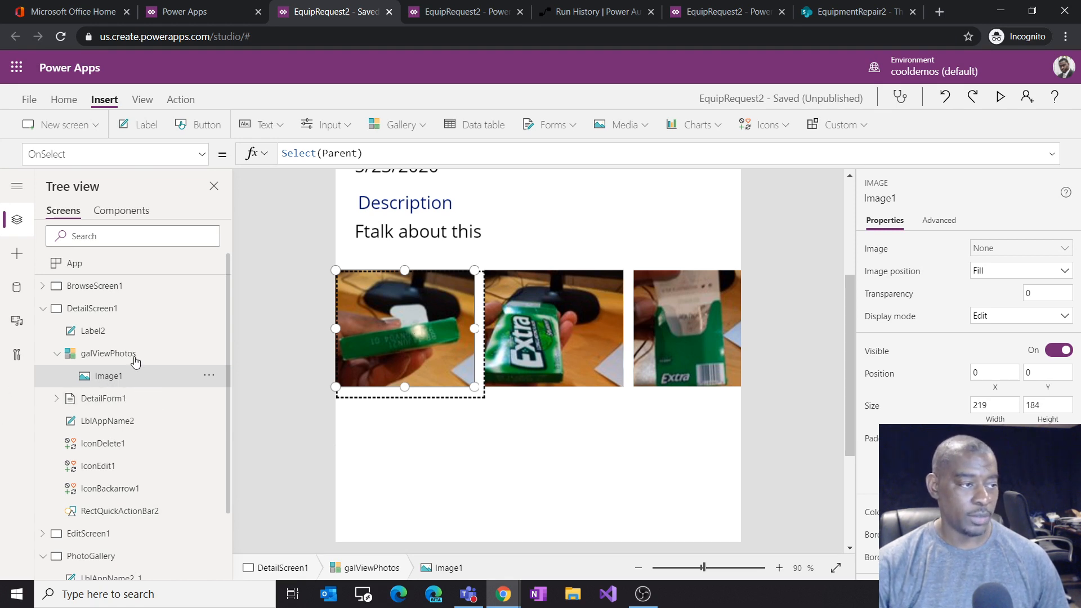
{"action": "left_click", "coordinate": [318, 152]}
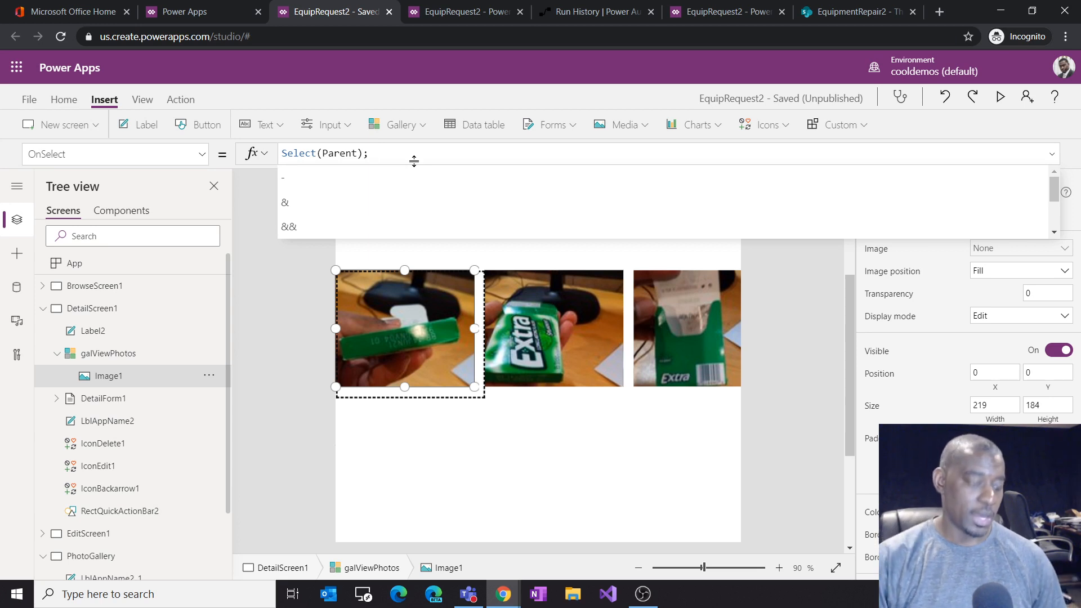
{"action": "type", "text": "avig"}
{"action": "key", "text": "Tab"}
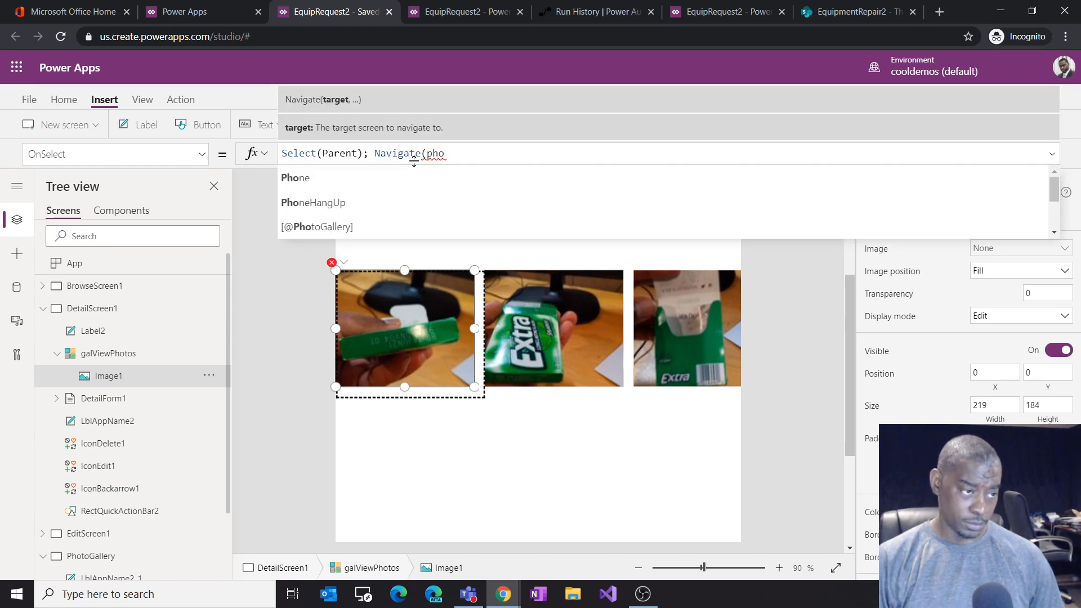
{"action": "type", "text": "to"}
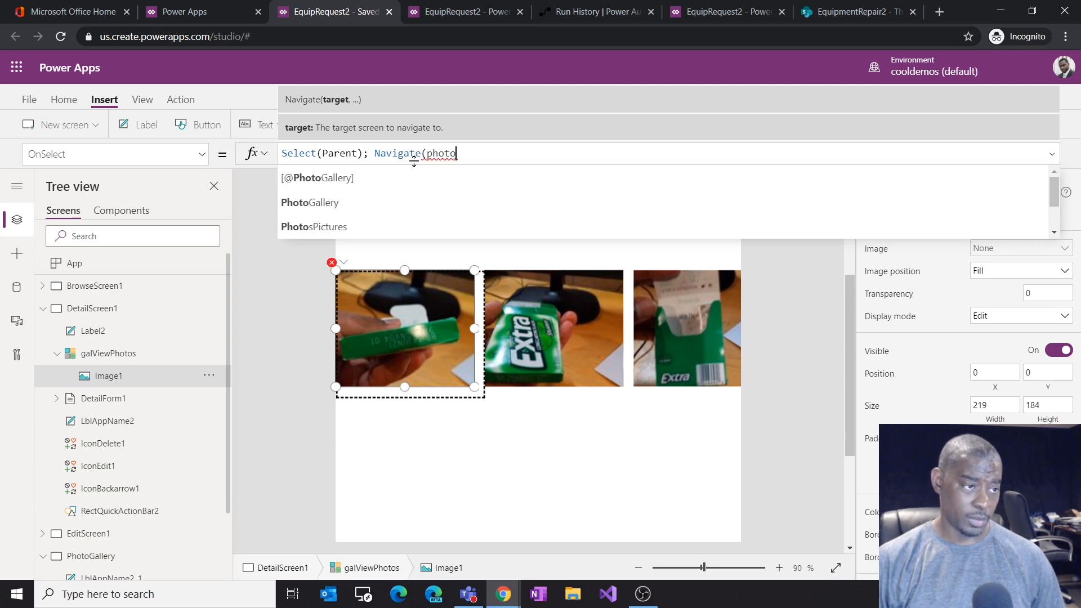
{"action": "scroll", "coordinate": [410, 197], "scroll_direction": "down", "scroll_amount": 1}
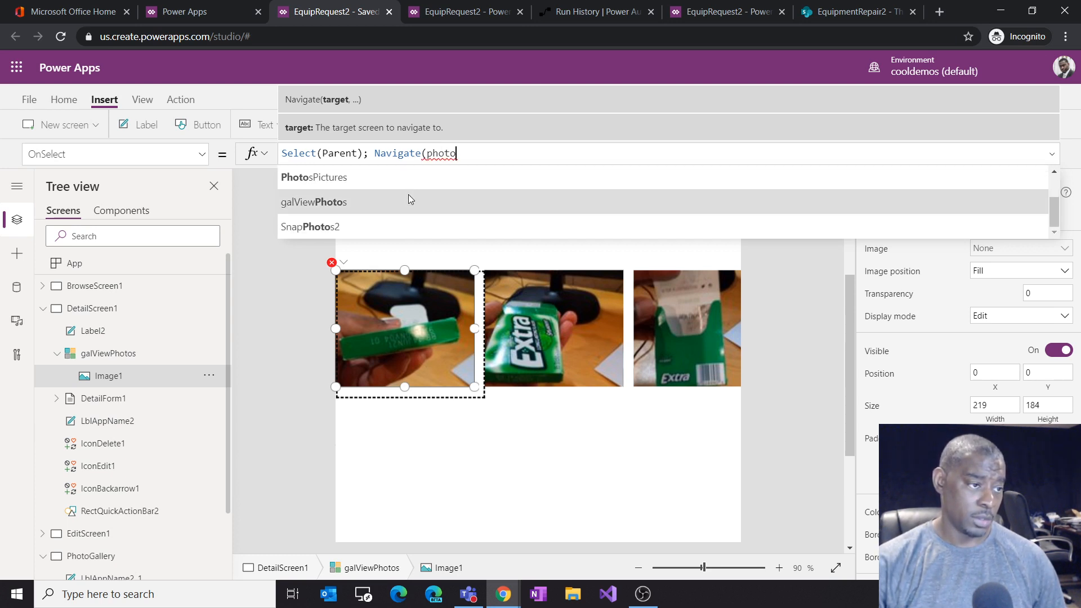
{"action": "scroll", "coordinate": [156, 426], "scroll_direction": "down", "scroll_amount": 2}
{"action": "scroll", "coordinate": [157, 427], "scroll_direction": "up", "scroll_amount": 2}
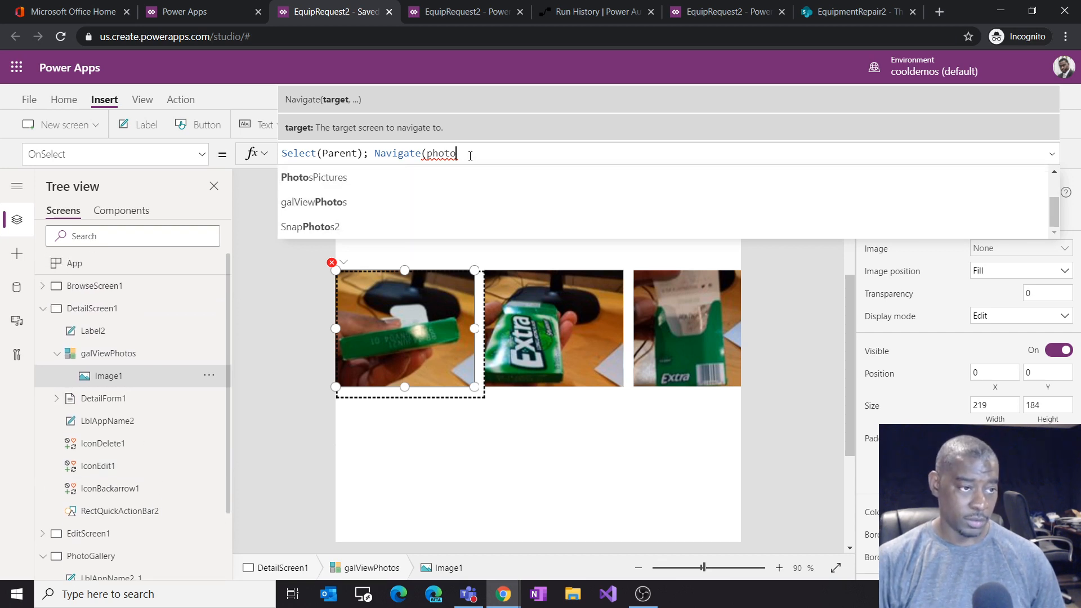
{"action": "type", "text": "gal"}
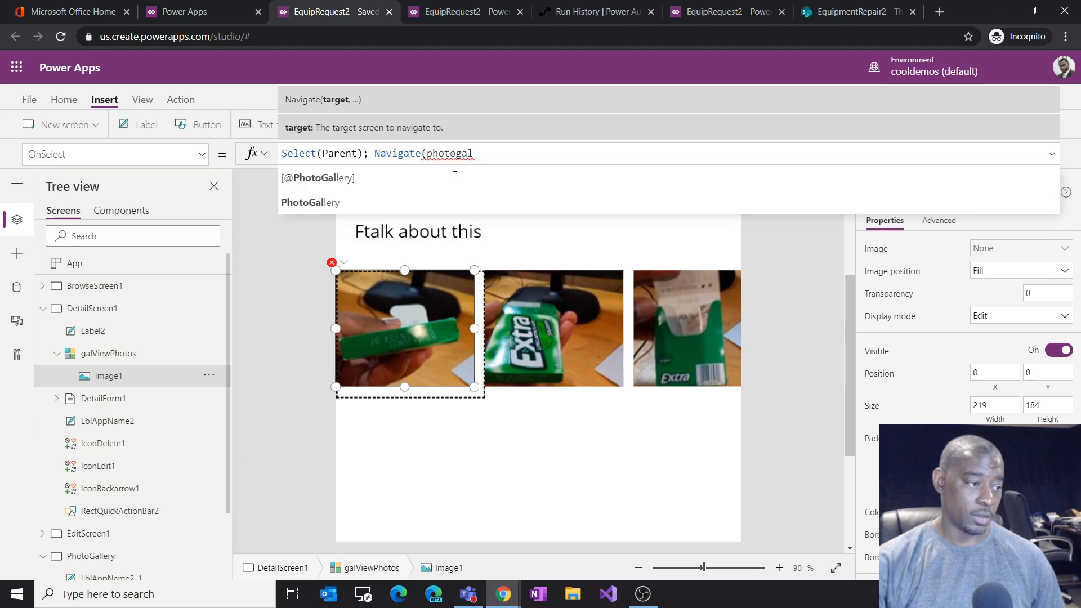
Step: Rename the PhotoGallery screen to PhotoScreen
{"action": "left_click", "coordinate": [207, 557]}
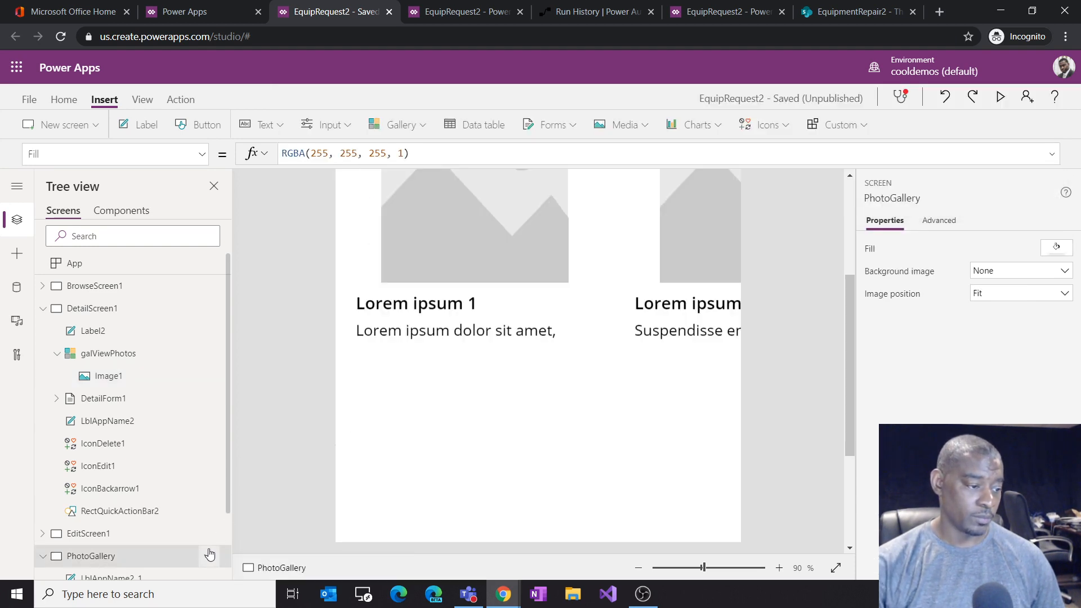
{"action": "left_click", "coordinate": [210, 556]}
{"action": "left_click", "coordinate": [246, 490]}
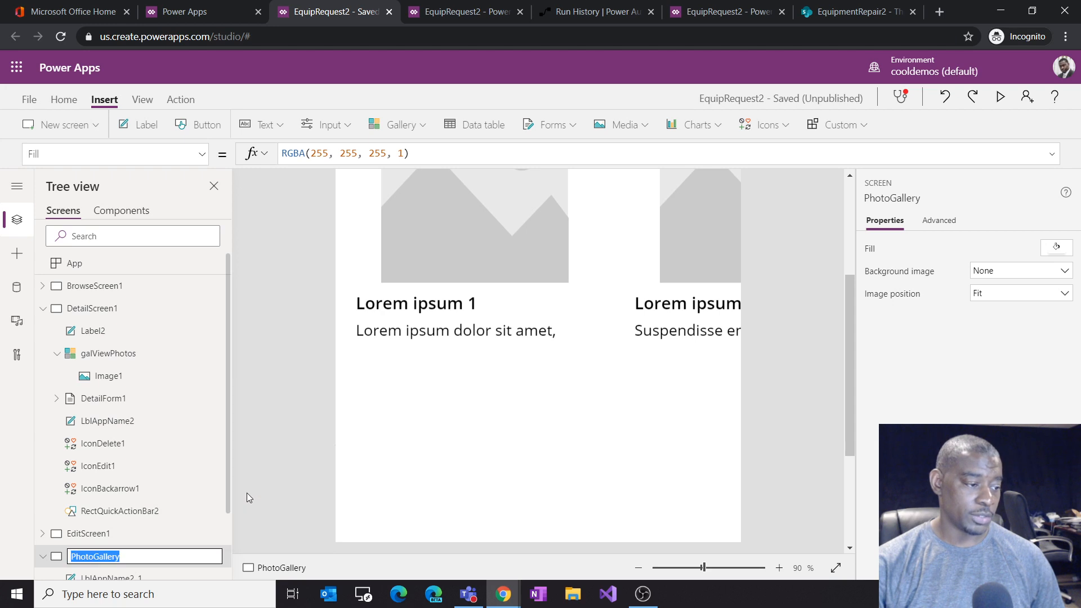
{"action": "key", "text": "End"}
{"action": "key", "text": "BackSpace"}
{"action": "key", "text": "BackSpace"}
{"action": "key", "text": "BackSpace"}
{"action": "key", "text": "BackSpace"}
{"action": "key", "text": "BackSpace"}
{"action": "key", "text": "BackSpace"}
{"action": "key", "text": "BackSpace"}
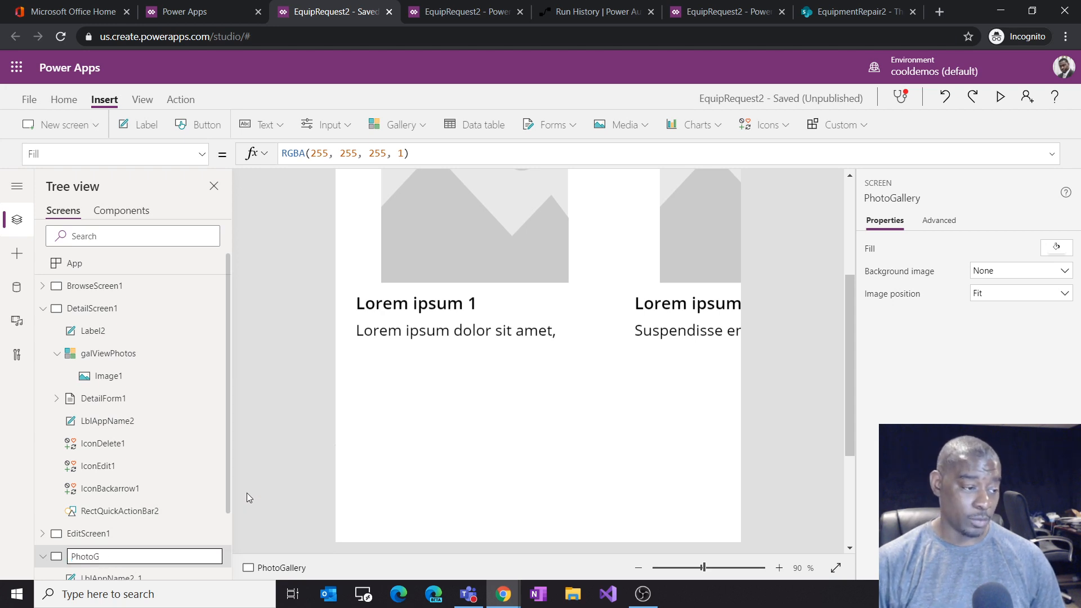
{"action": "type", "text": "Screen"}
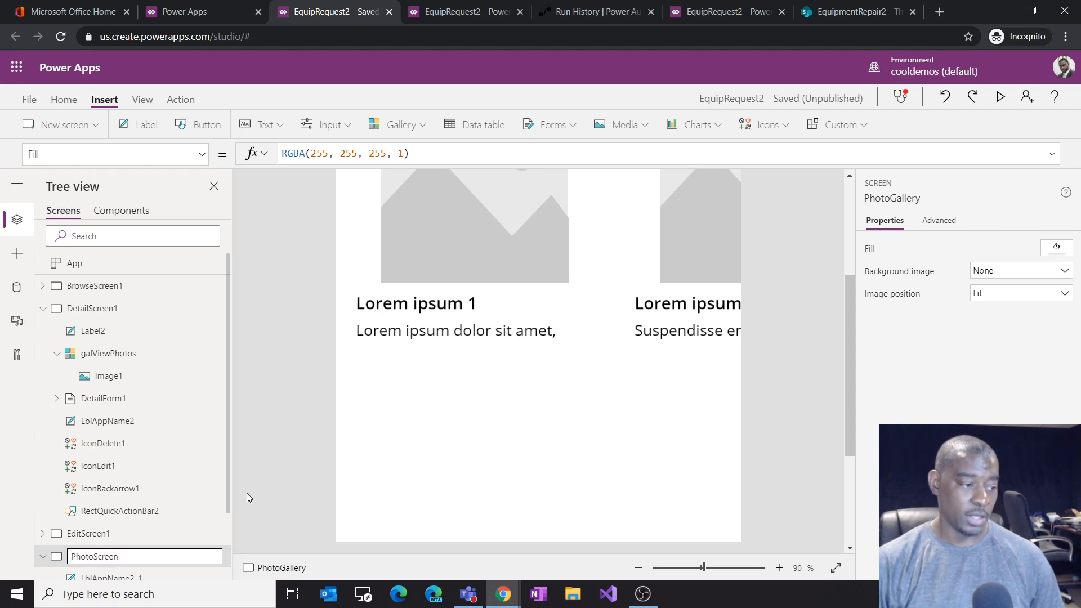
{"action": "key", "text": "Return"}
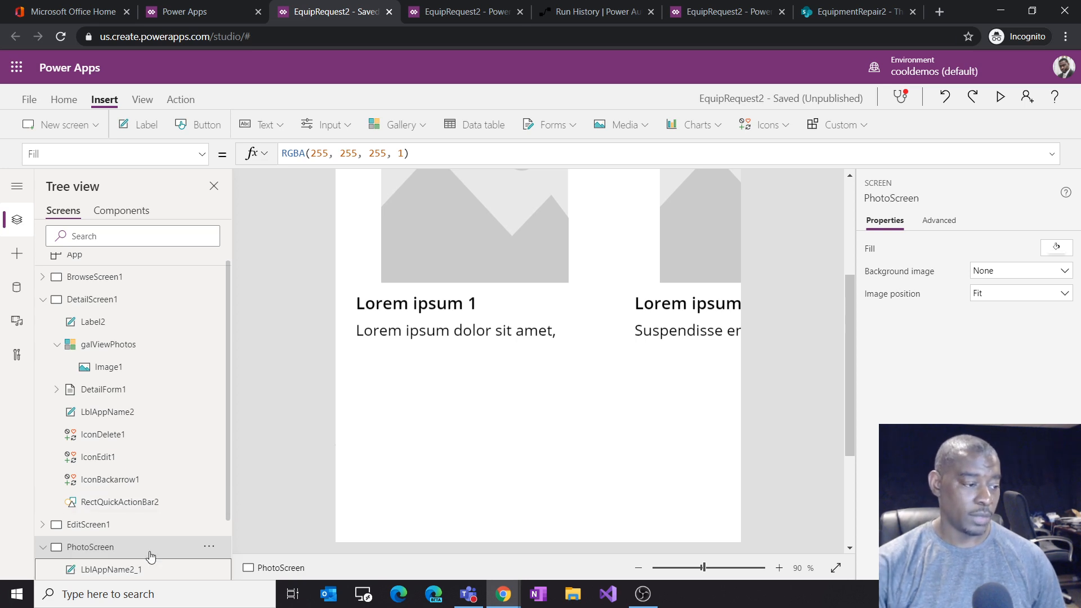
Step: Complete the photo image's OnSelect as Select(Parent); Navigate(PhotoScreen, ScreenTransition.Fade);
{"action": "left_click", "coordinate": [134, 368]}
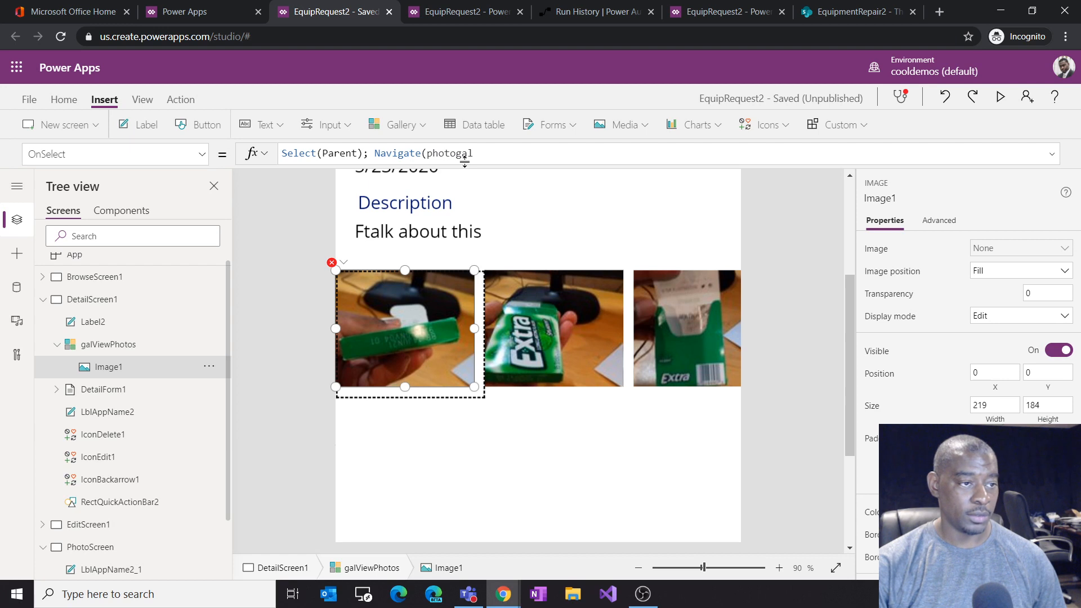
{"action": "key", "text": "BackSpace"}
{"action": "key", "text": "BackSpace"}
{"action": "key", "text": "BackSpace"}
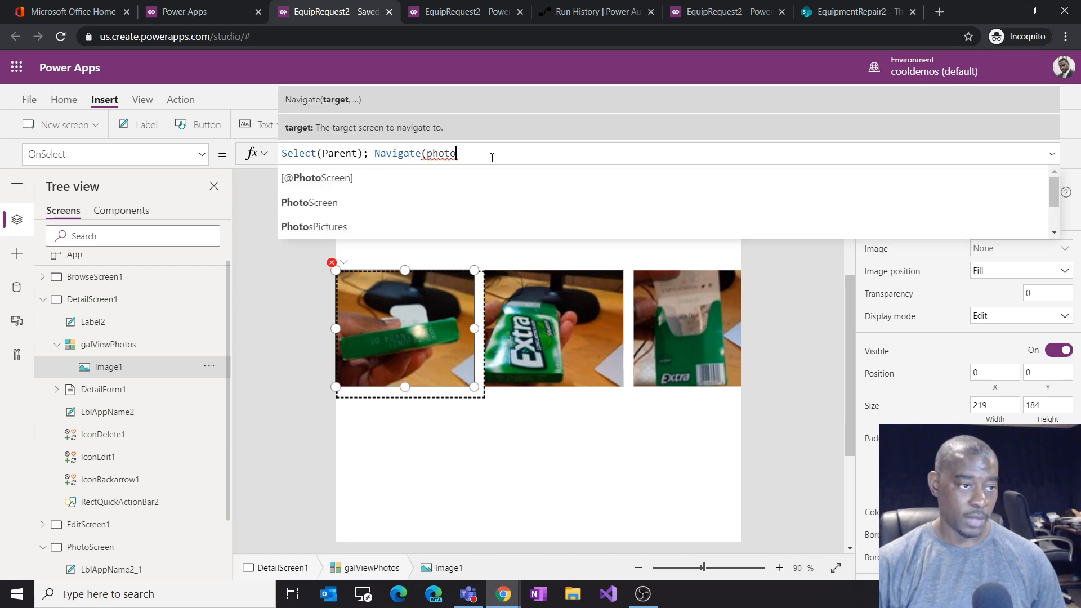
{"action": "left_click", "coordinate": [377, 198]}
{"action": "type", "text": ", "}
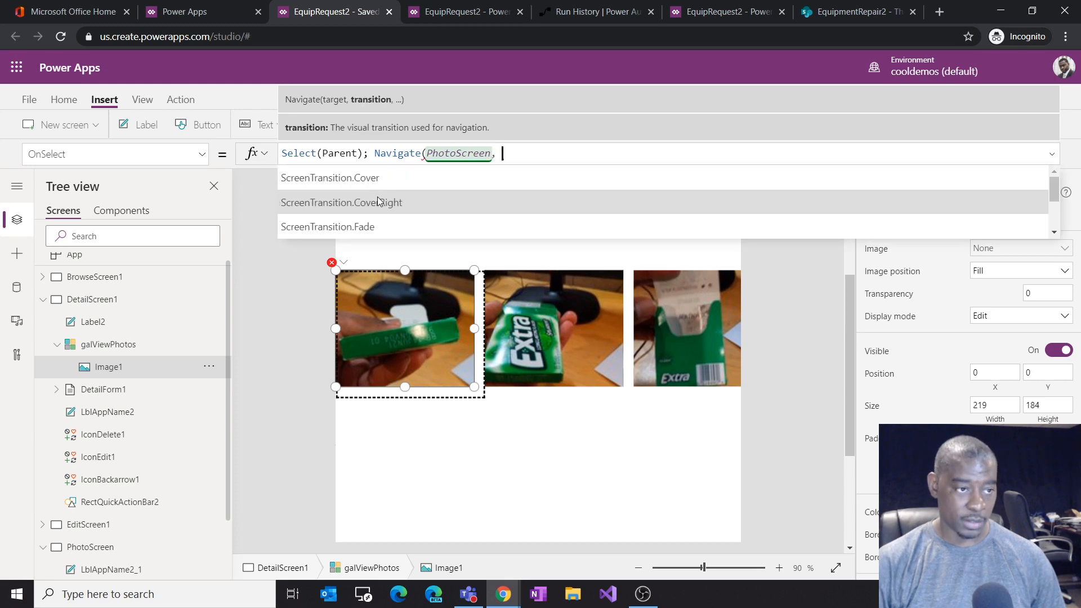
{"action": "type", "text": "fa"}
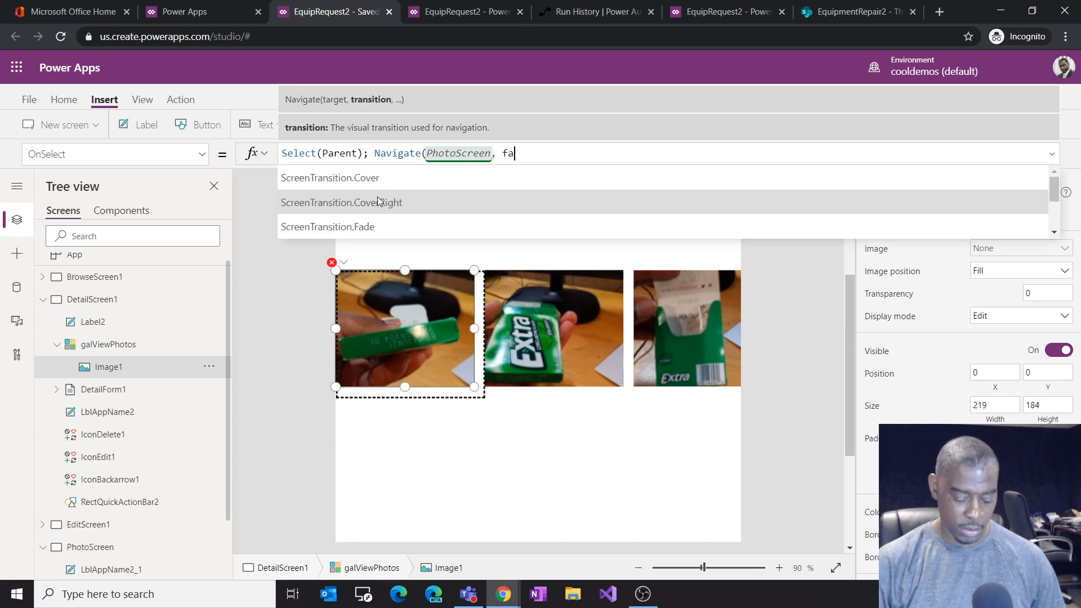
{"action": "type", "text": "de"}
{"action": "left_click", "coordinate": [373, 222]}
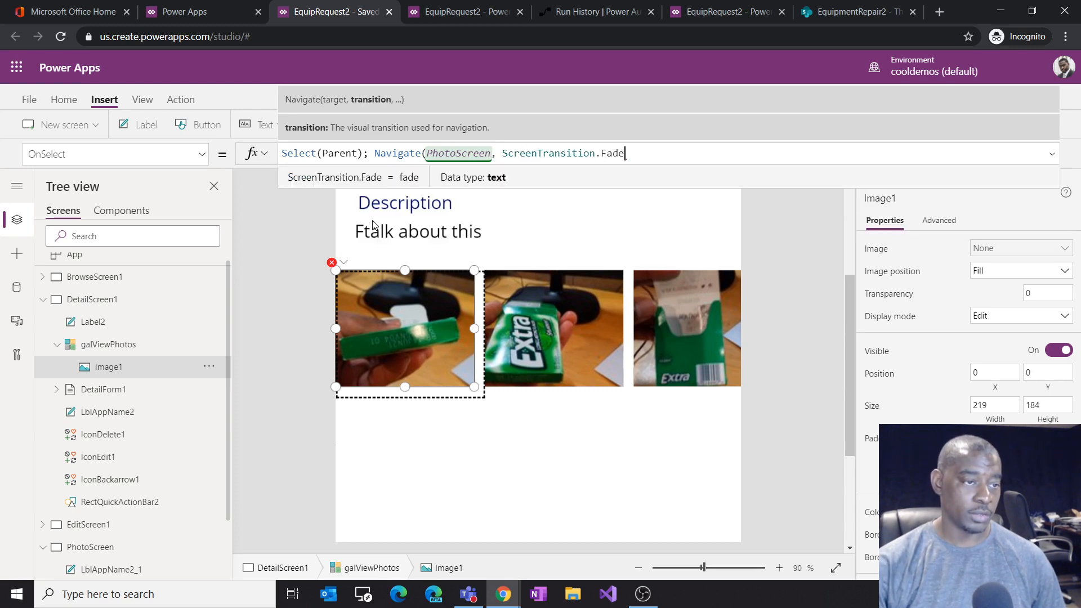
{"action": "type", "text": ")"}
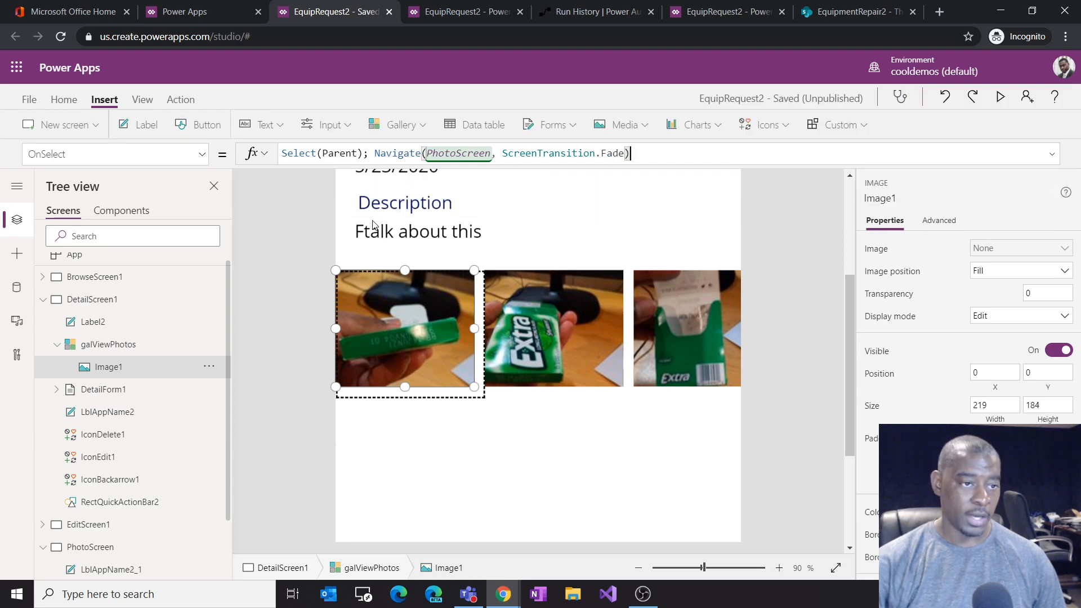
{"action": "type", "text": ";"}
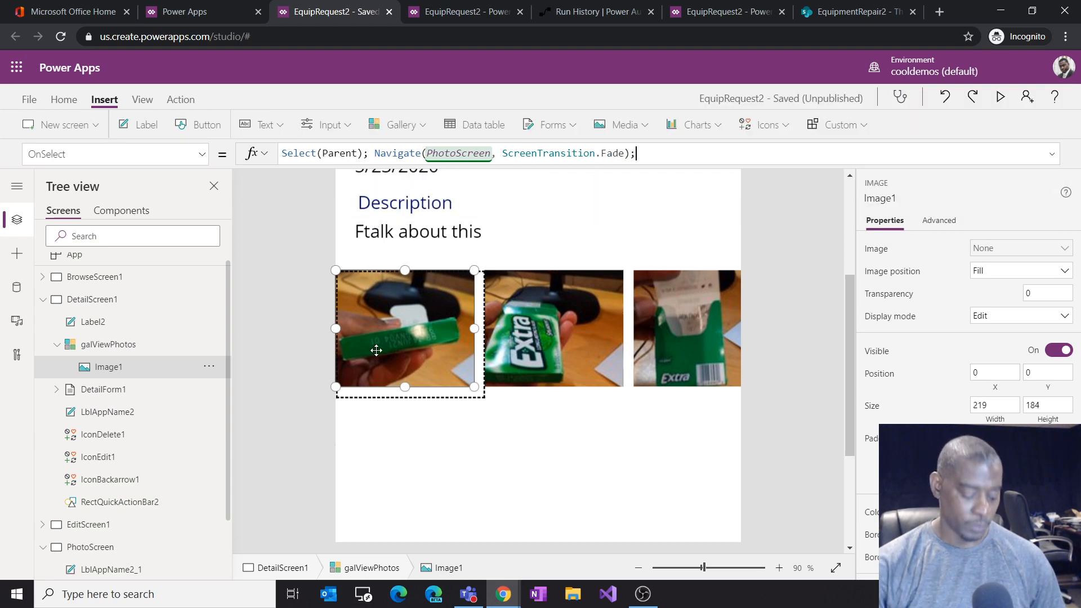
{"action": "left_click", "coordinate": [397, 332], "text": "alt"}
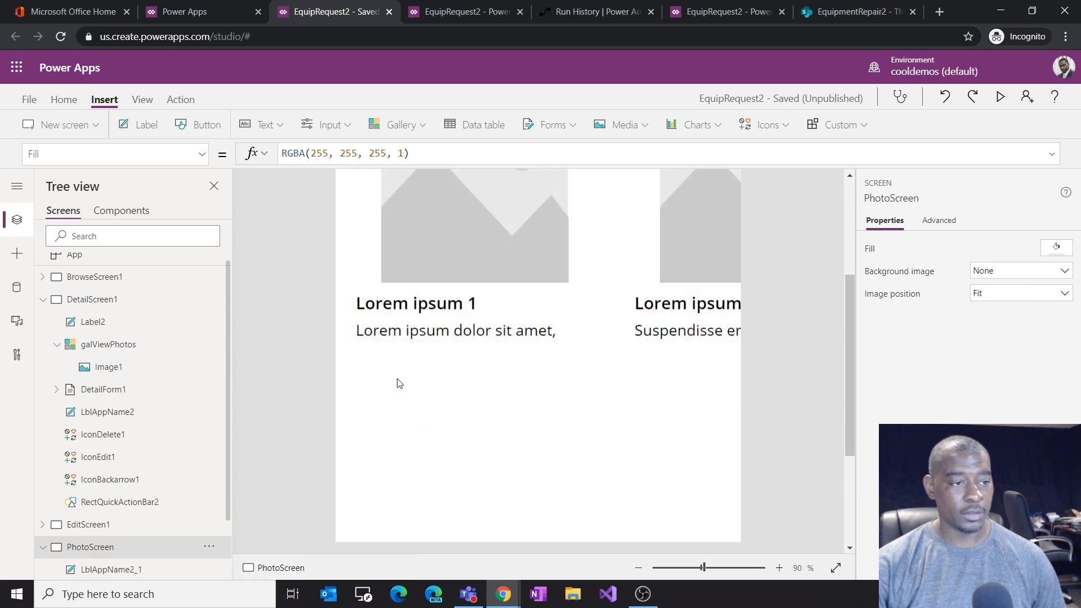
Step: Rename the gallery on PhotoScreen to galPhotoDetails
{"action": "left_click", "coordinate": [501, 431]}
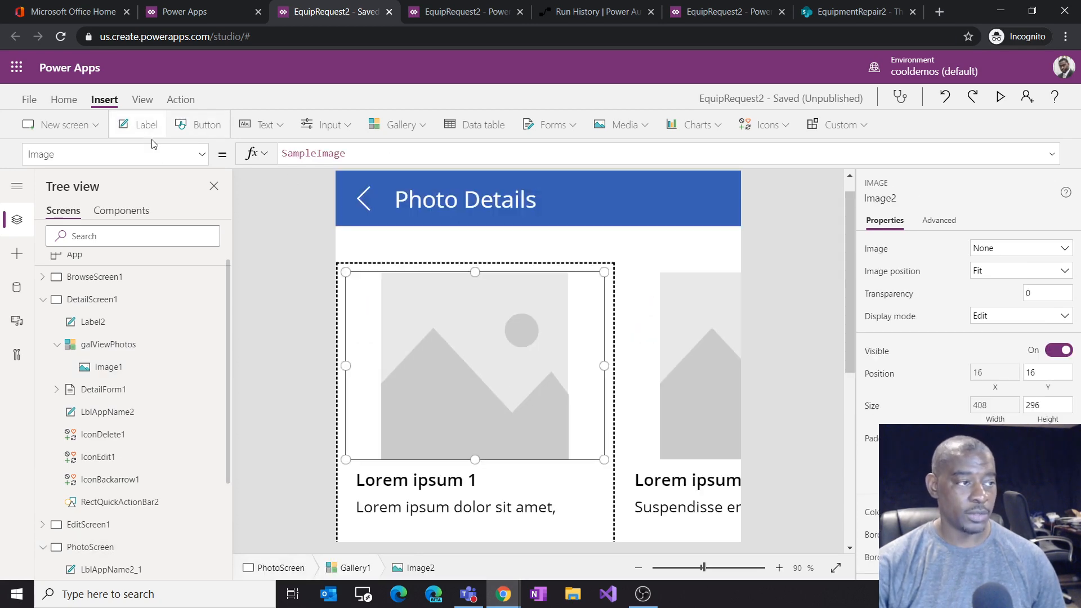
{"action": "scroll", "coordinate": [157, 426], "scroll_direction": "down", "scroll_amount": 3}
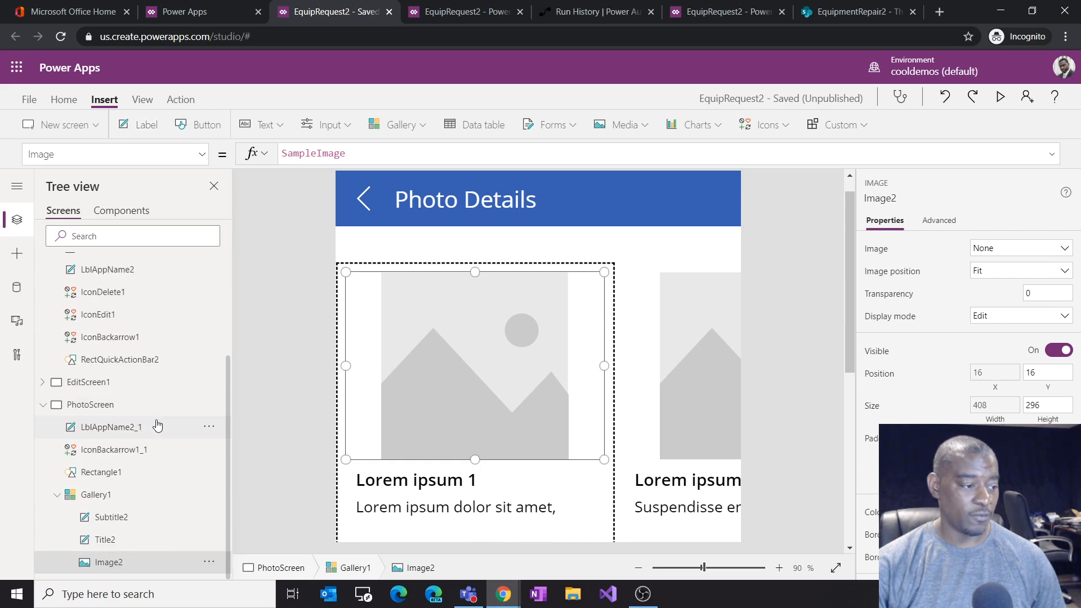
{"action": "left_click", "coordinate": [133, 495]}
{"action": "left_click", "coordinate": [210, 497]}
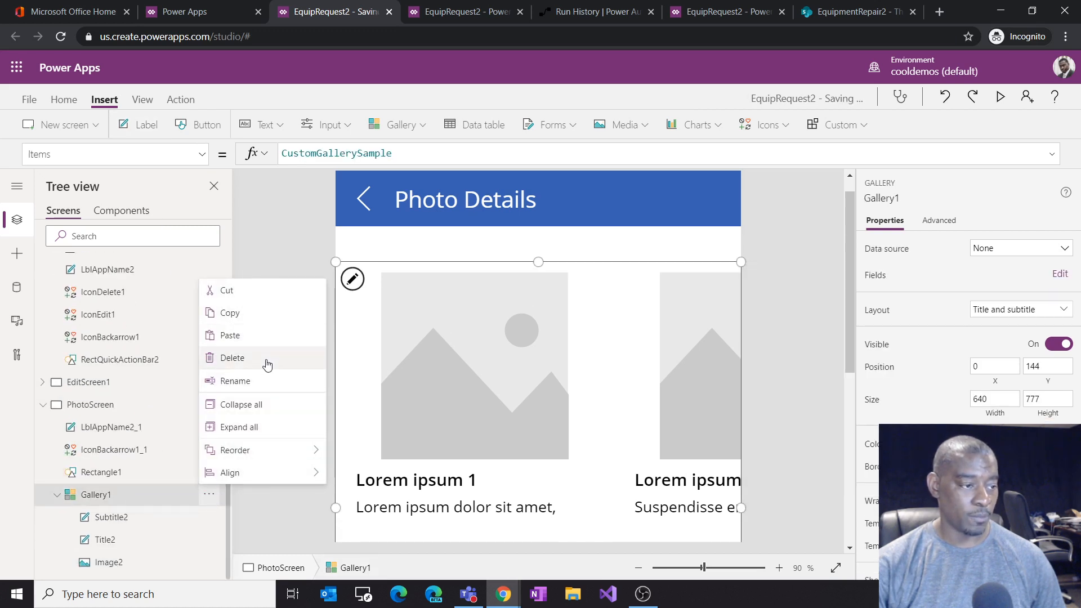
{"action": "left_click", "coordinate": [256, 381]}
{"action": "type", "text": "galPhoto"}
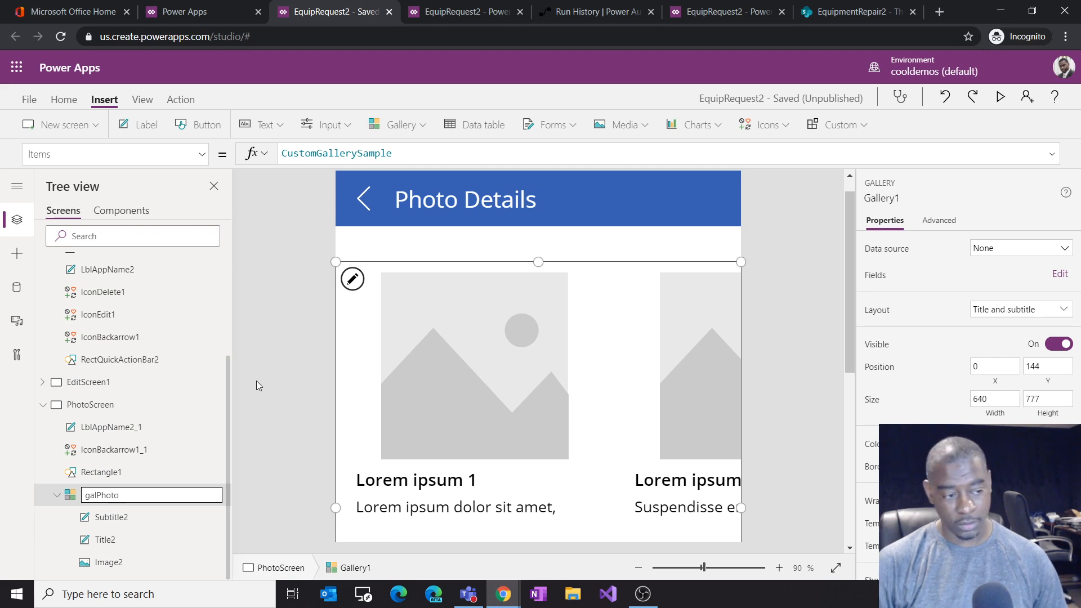
{"action": "type", "text": "Data"}
{"action": "key", "text": "Return"}
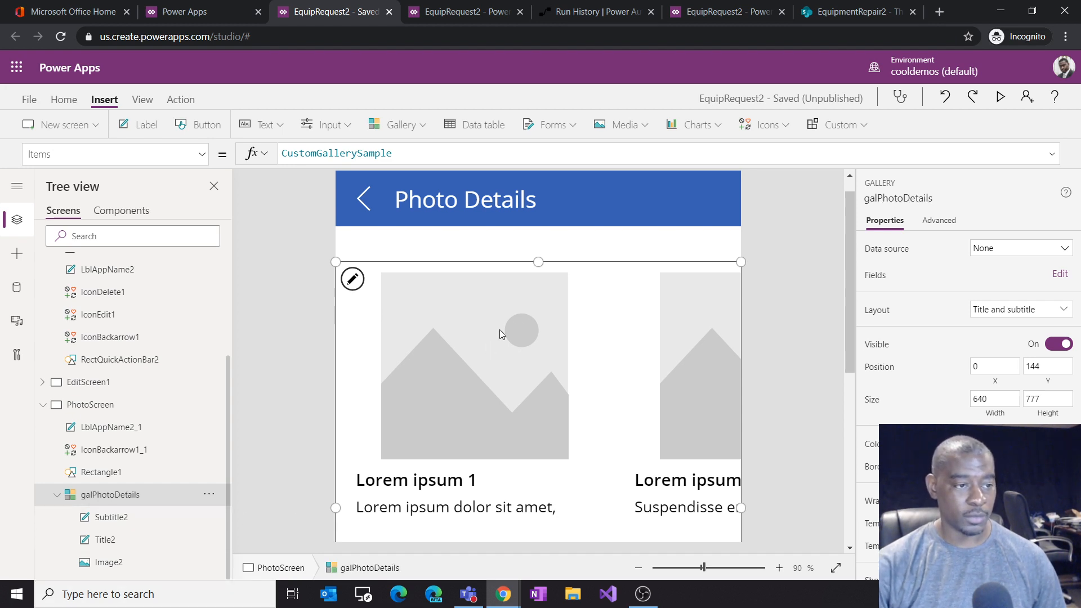
Step: Delete the Title2 and Subtitle2 labels from the galPhotoDetails gallery
{"action": "left_click", "coordinate": [114, 541]}
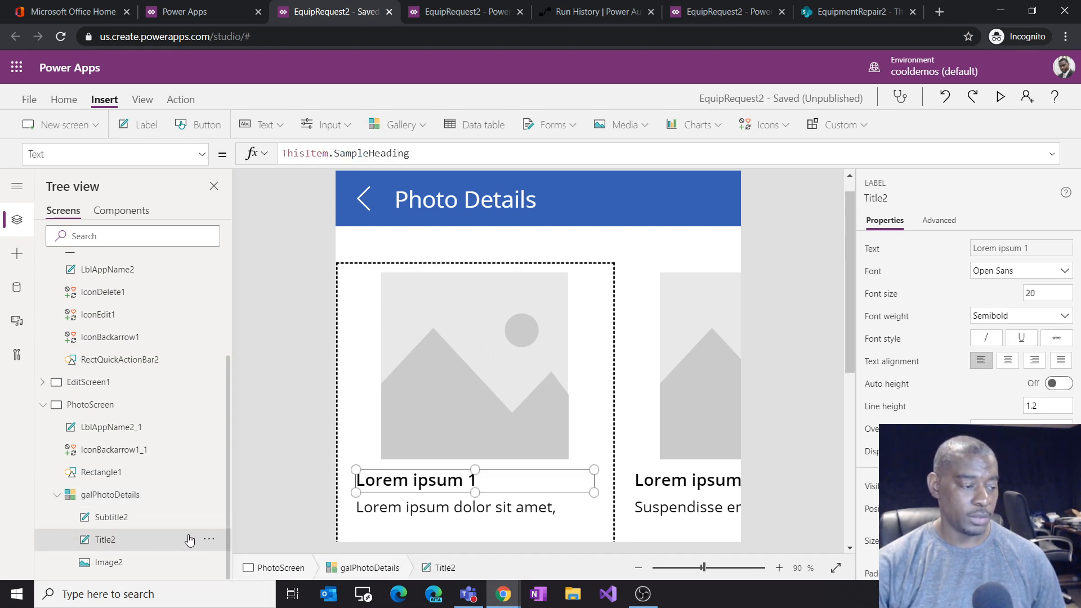
{"action": "left_click", "coordinate": [214, 543]}
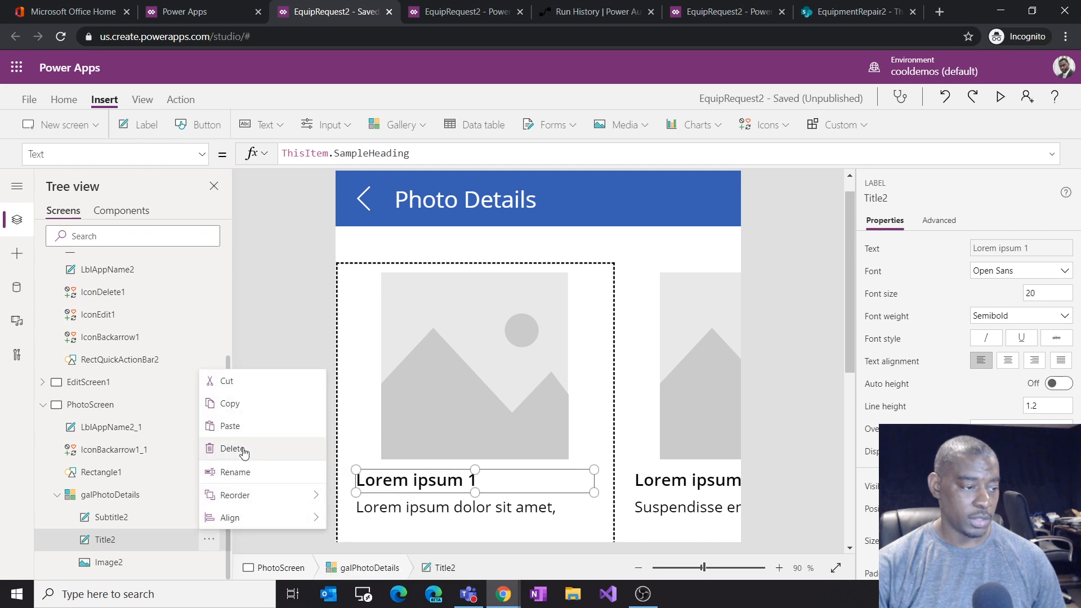
{"action": "left_click", "coordinate": [239, 449]}
{"action": "left_click", "coordinate": [151, 541]}
{"action": "left_click", "coordinate": [209, 539]}
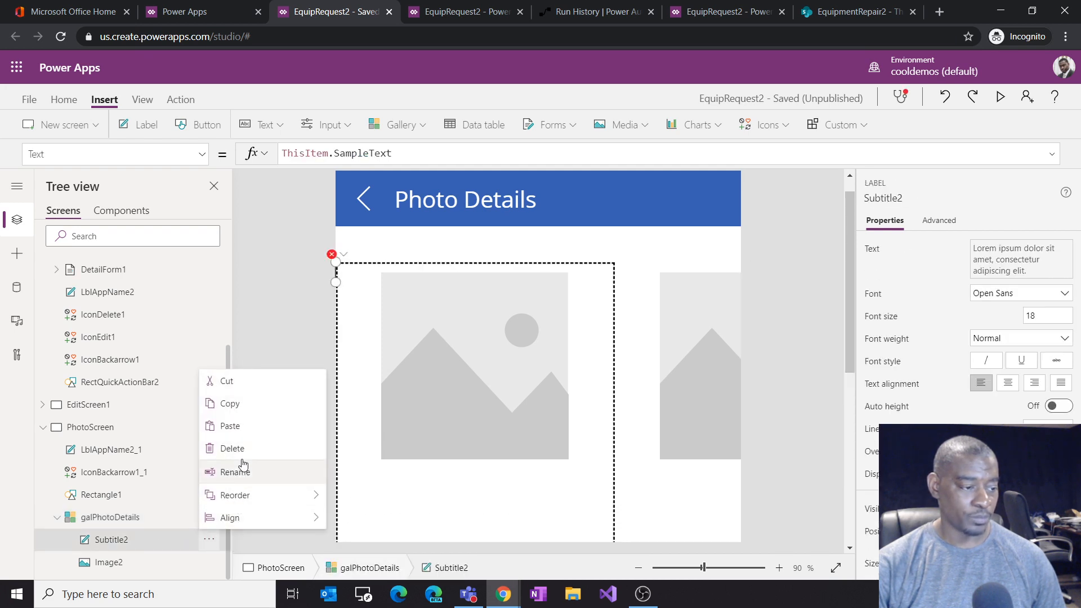
{"action": "left_click", "coordinate": [233, 449]}
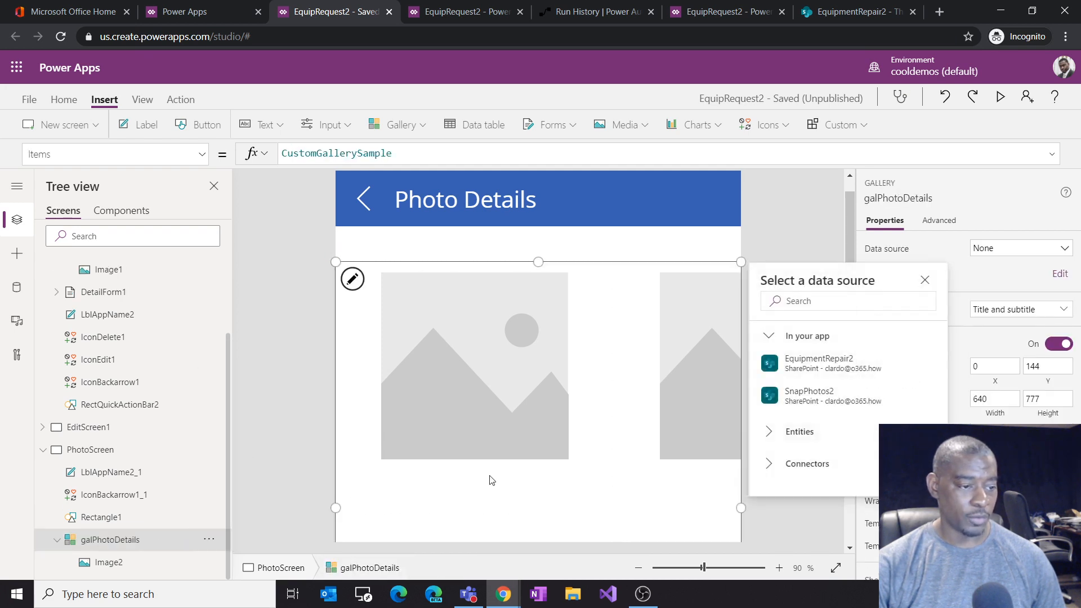
{"action": "left_click", "coordinate": [522, 401]}
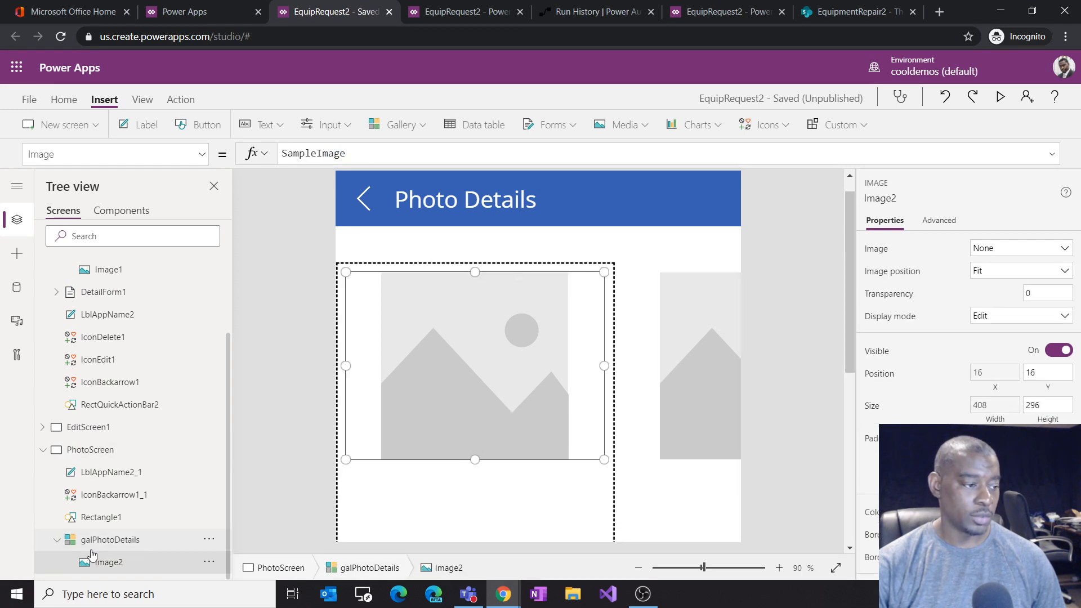
Step: Copy galViewPhotos' Items formula and set galPhotoDetails' Items to Filter(SnapPhotos2, ItemID = Text(galRequests.Selected.ID))
{"action": "left_click", "coordinate": [115, 542]}
{"action": "left_click", "coordinate": [336, 153]}
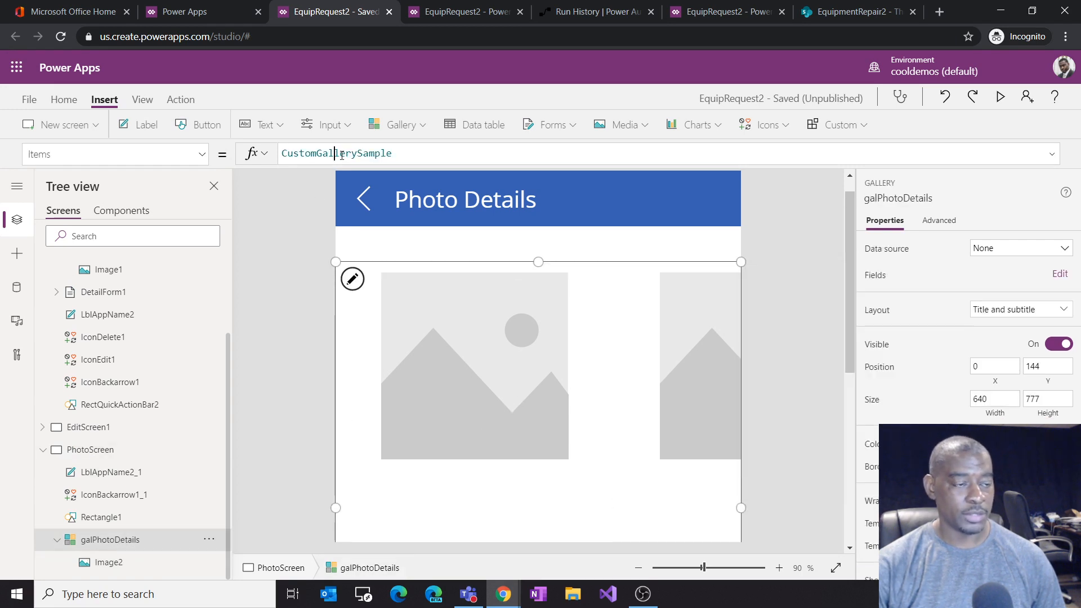
{"action": "scroll", "coordinate": [207, 309], "scroll_direction": "up", "scroll_amount": 3}
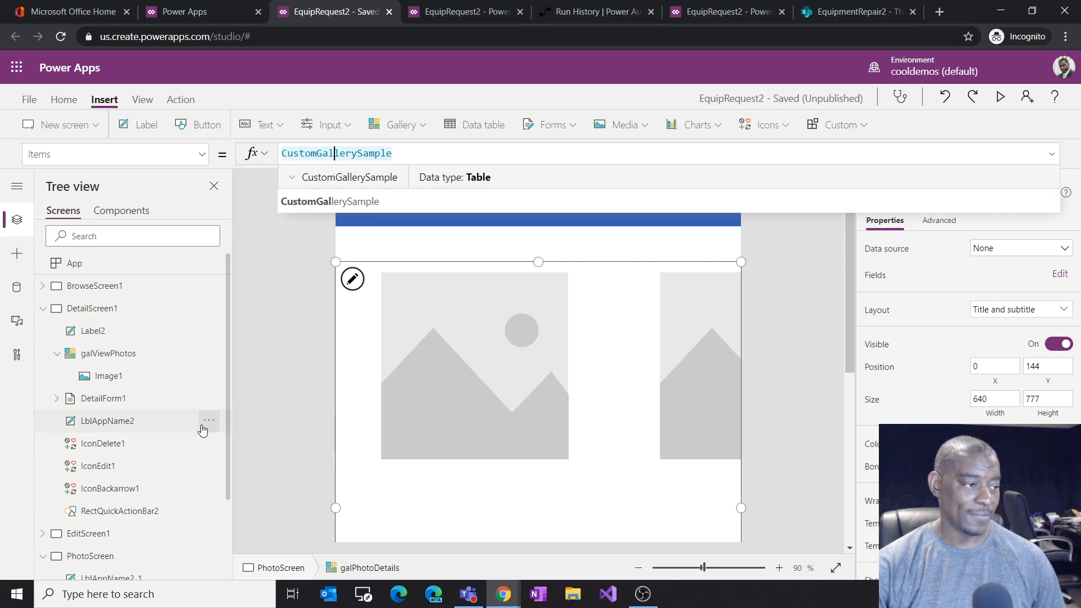
{"action": "left_click", "coordinate": [139, 359]}
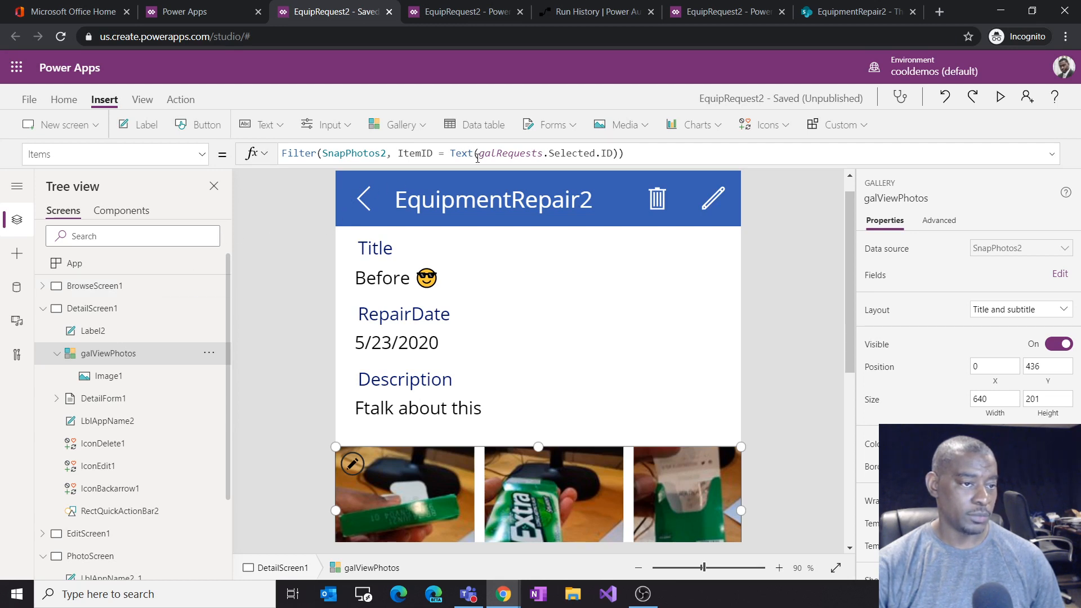
{"action": "left_click_drag", "start_coordinate": [655, 154], "coordinate": [232, 188]}
{"action": "key", "text": "ctrl+c"}
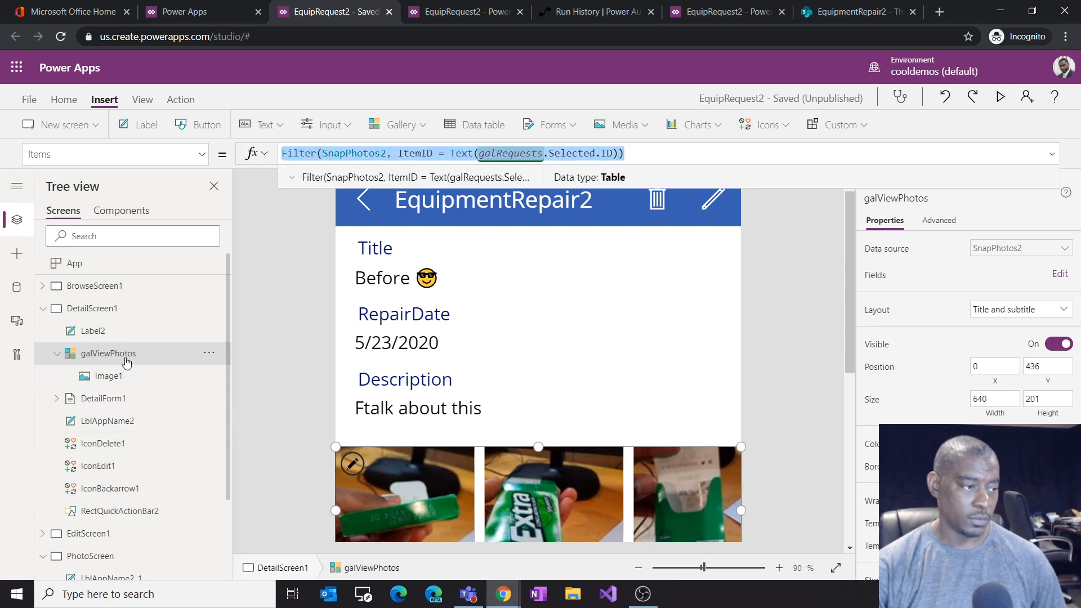
{"action": "scroll", "coordinate": [146, 394], "scroll_direction": "down", "scroll_amount": 1}
{"action": "scroll", "coordinate": [148, 397], "scroll_direction": "down", "scroll_amount": 1}
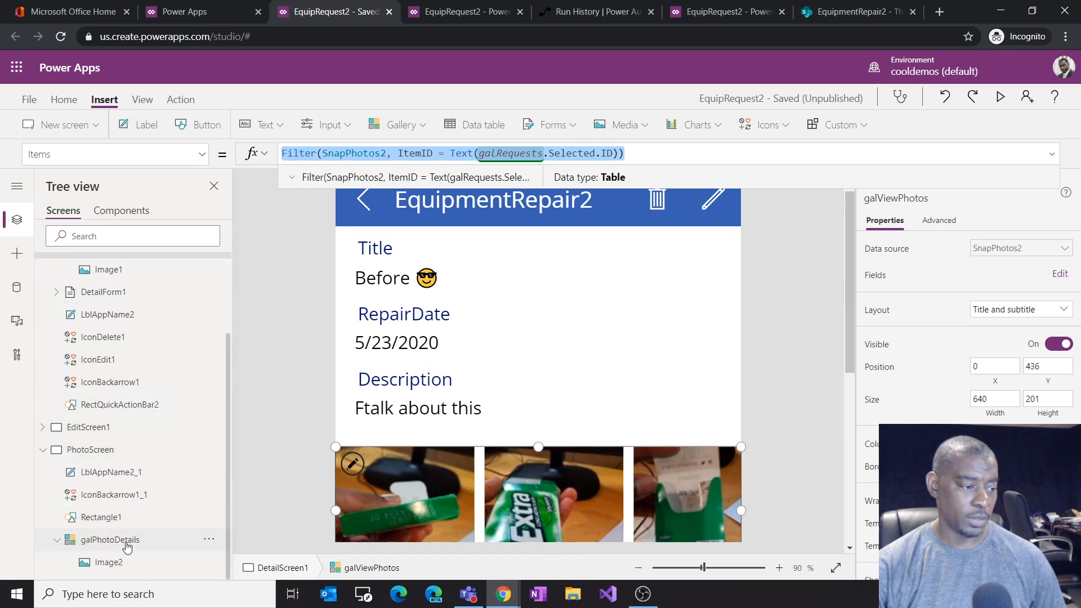
{"action": "left_click", "coordinate": [127, 541]}
{"action": "left_click", "coordinate": [366, 161]}
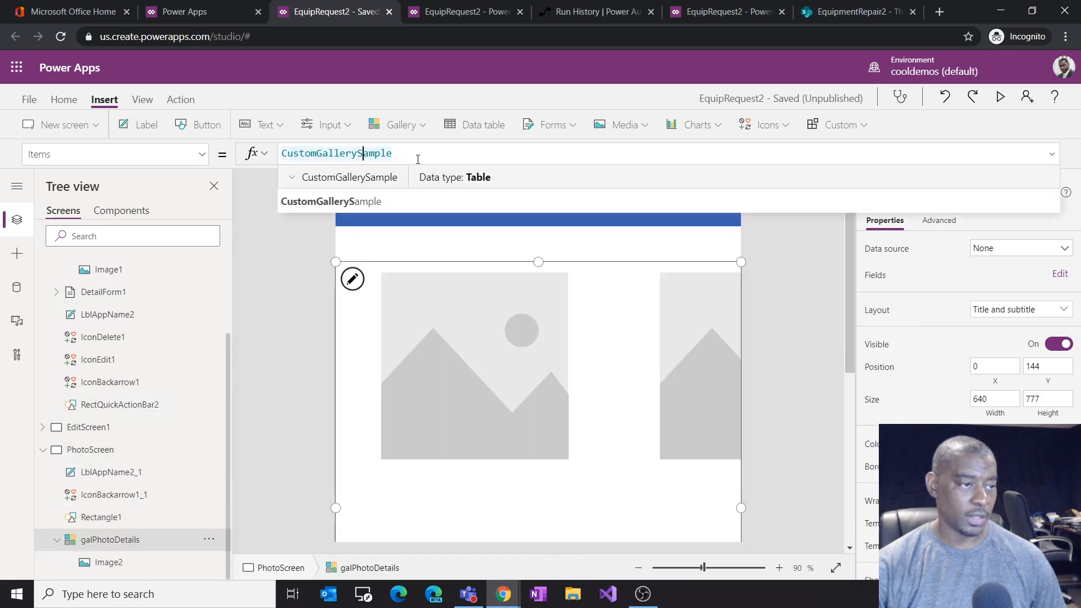
{"action": "key", "text": "ctrl+a"}
{"action": "key", "text": "ctrl+v"}
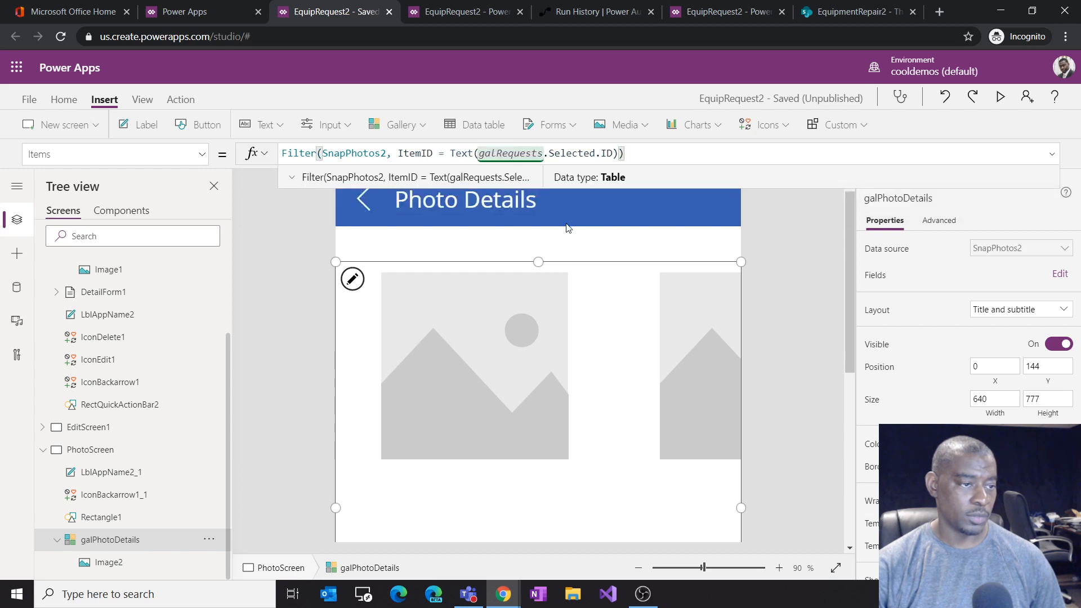
Step: Enlarge the photo image in galPhotoDetails to about 749 px tall
{"action": "scroll", "coordinate": [150, 386], "scroll_direction": "up", "scroll_amount": 2}
{"action": "scroll", "coordinate": [149, 386], "scroll_direction": "up", "scroll_amount": 1}
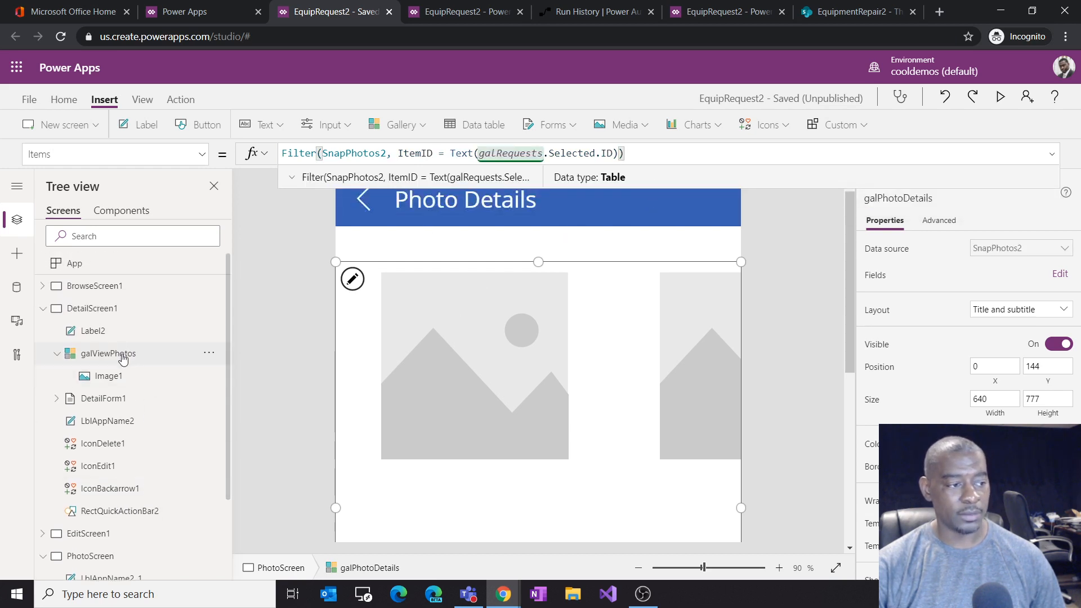
{"action": "left_click", "coordinate": [138, 359]}
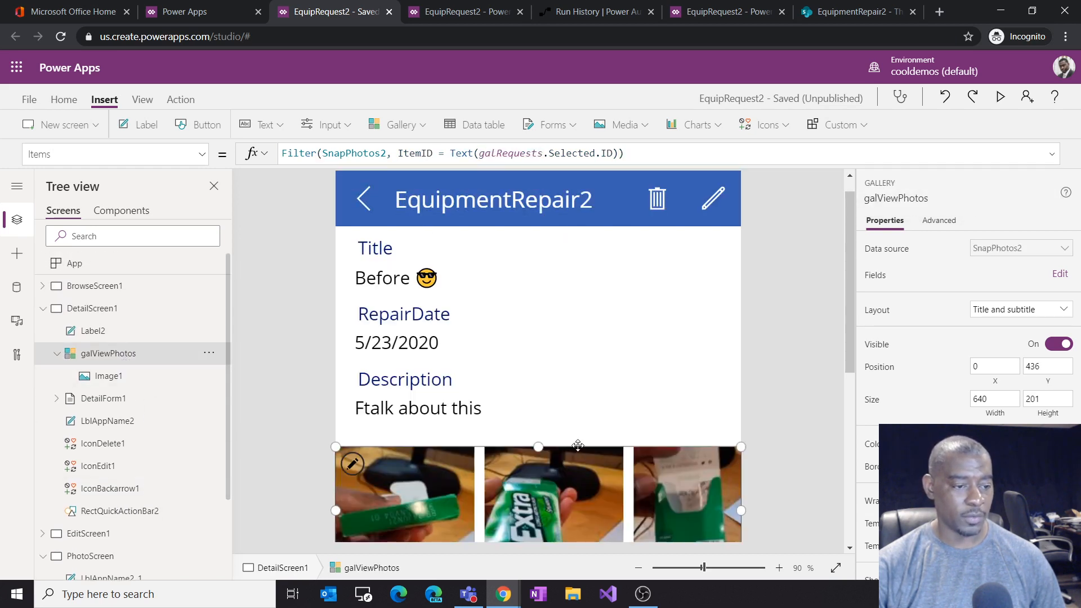
{"action": "scroll", "coordinate": [578, 447], "scroll_direction": "down", "scroll_amount": 3}
{"action": "scroll", "coordinate": [162, 458], "scroll_direction": "down", "scroll_amount": 2}
{"action": "left_click", "coordinate": [138, 542]}
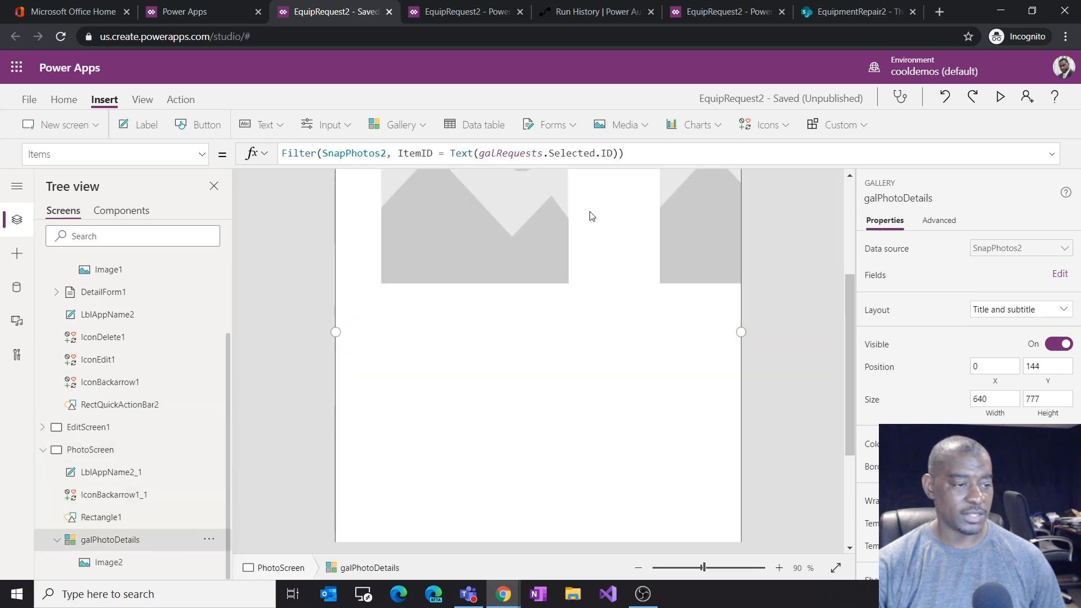
{"action": "scroll", "coordinate": [593, 270], "scroll_direction": "up", "scroll_amount": 2}
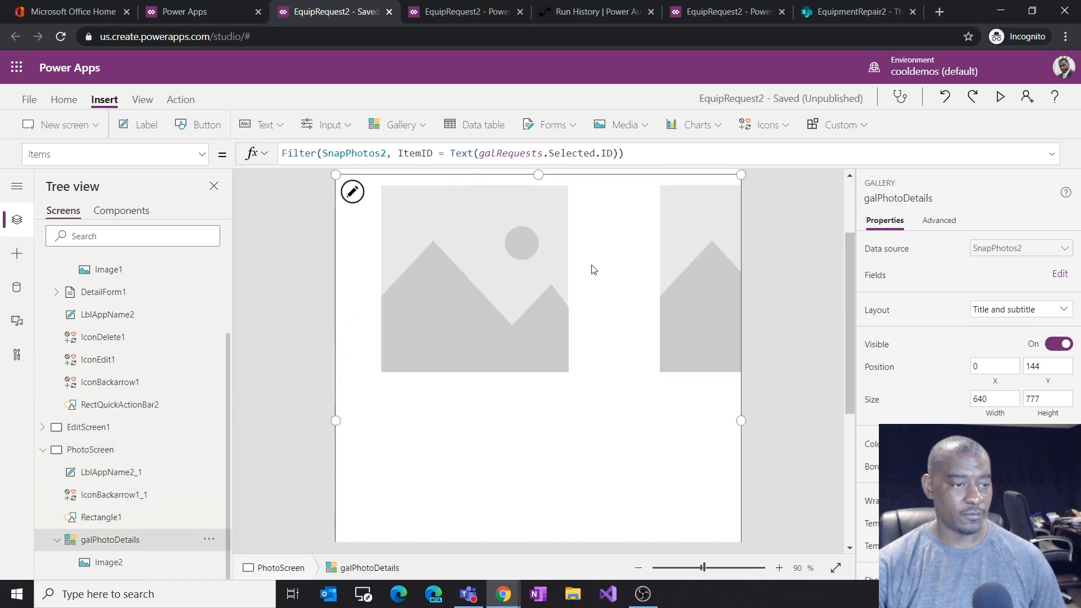
{"action": "left_click", "coordinate": [487, 320]}
{"action": "left_click_drag", "start_coordinate": [475, 377], "coordinate": [478, 570]}
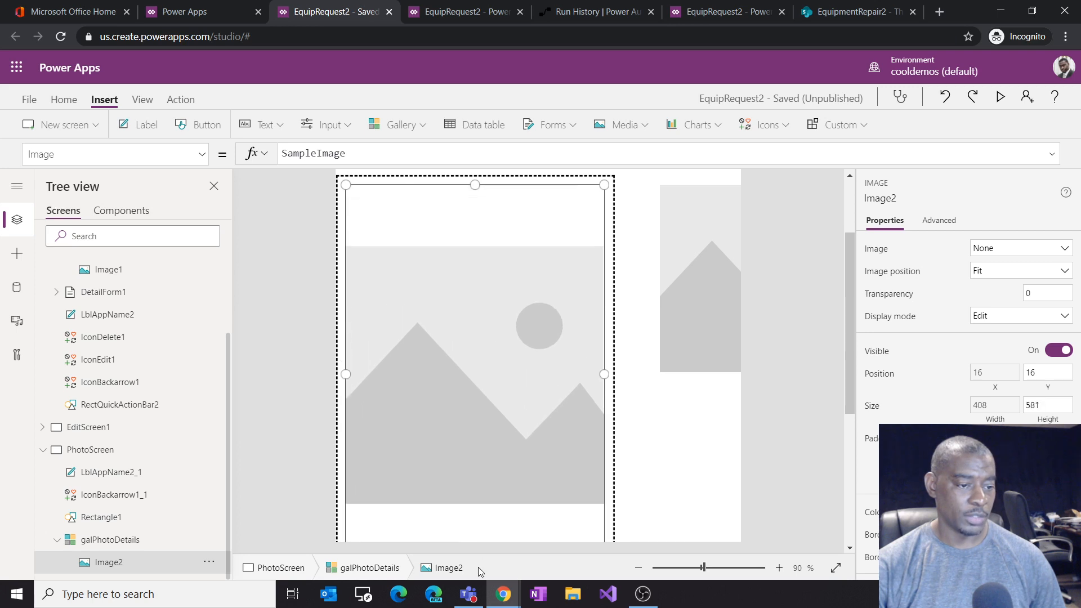
{"action": "scroll", "coordinate": [492, 341], "scroll_direction": "down", "scroll_amount": 2}
{"action": "left_click_drag", "start_coordinate": [477, 389], "coordinate": [478, 483]}
{"action": "scroll", "coordinate": [509, 300], "scroll_direction": "up", "scroll_amount": 3}
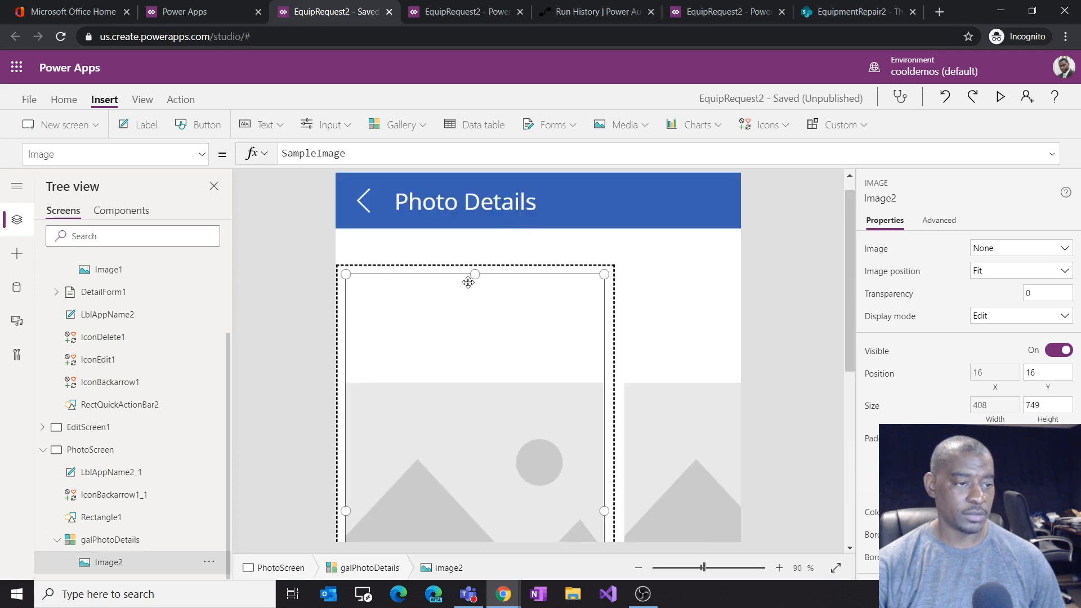
Step: Set the gallery image's Image property to ThisItem.'Link to item'
{"action": "left_click", "coordinate": [305, 154]}
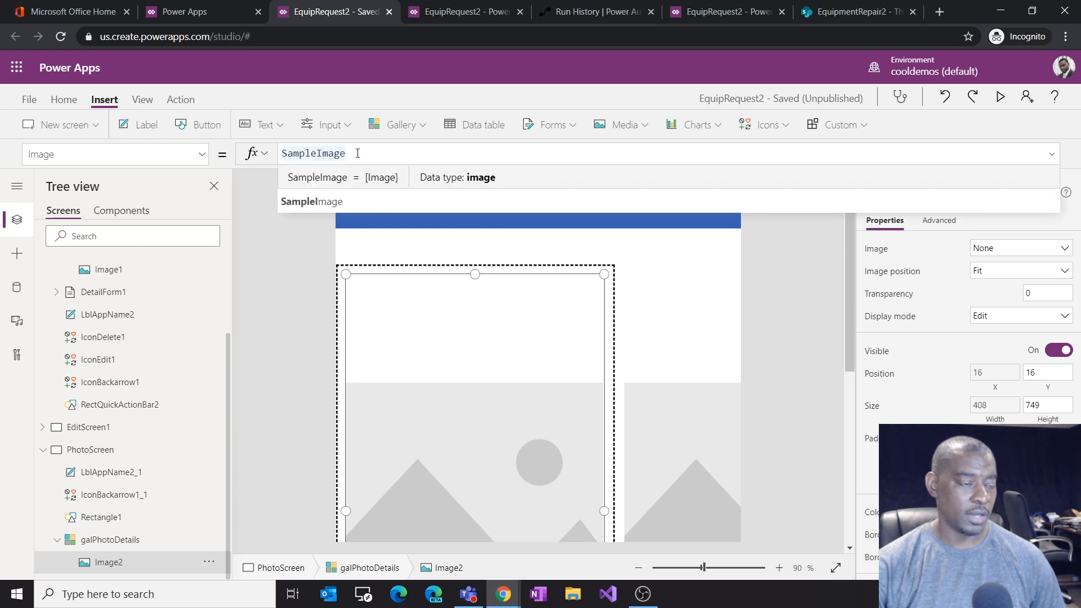
{"action": "left_click_drag", "start_coordinate": [345, 154], "coordinate": [255, 165]}
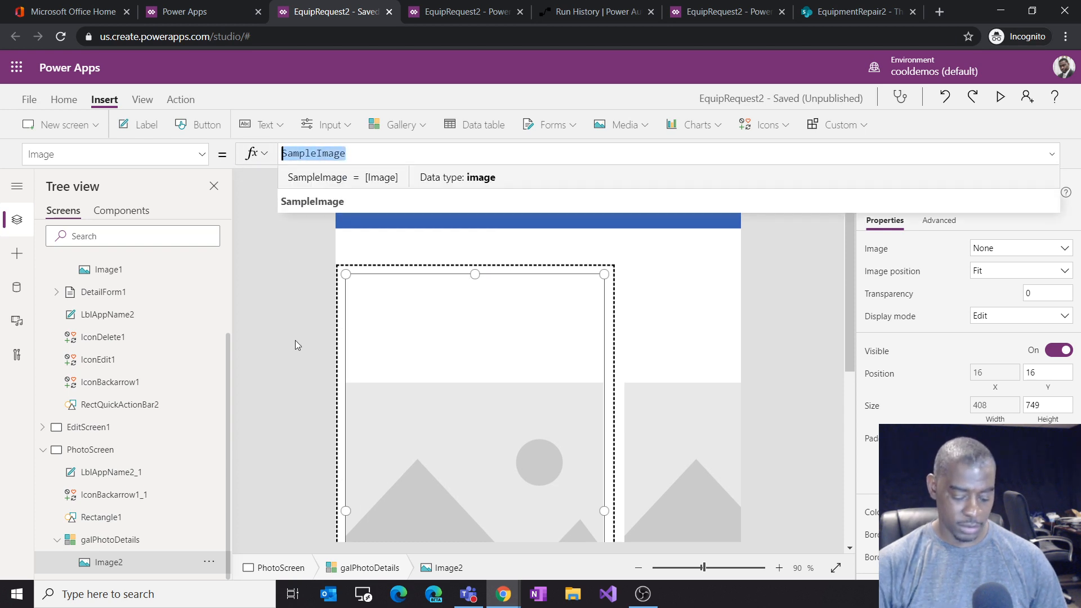
{"action": "type", "text": "thisi"}
{"action": "key", "text": "Tab"}
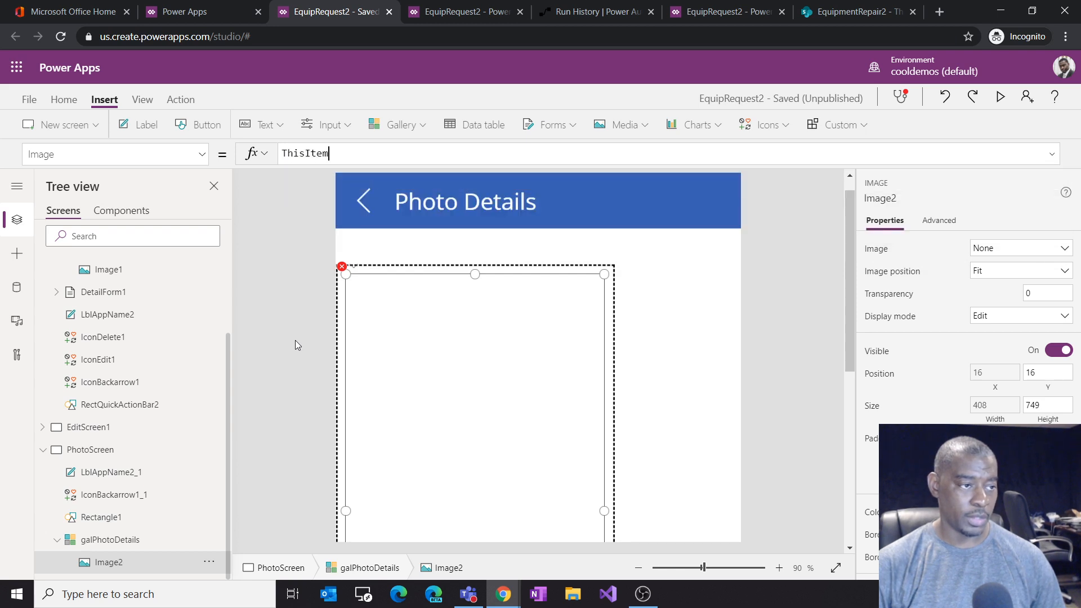
{"action": "type", "text": ".lin"}
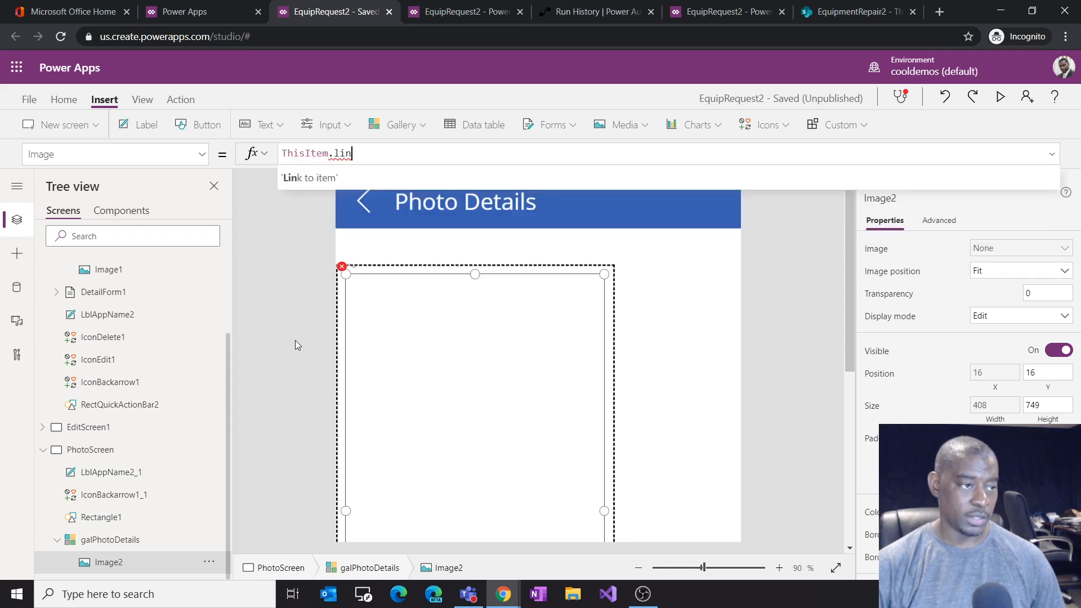
{"action": "key", "text": "Tab"}
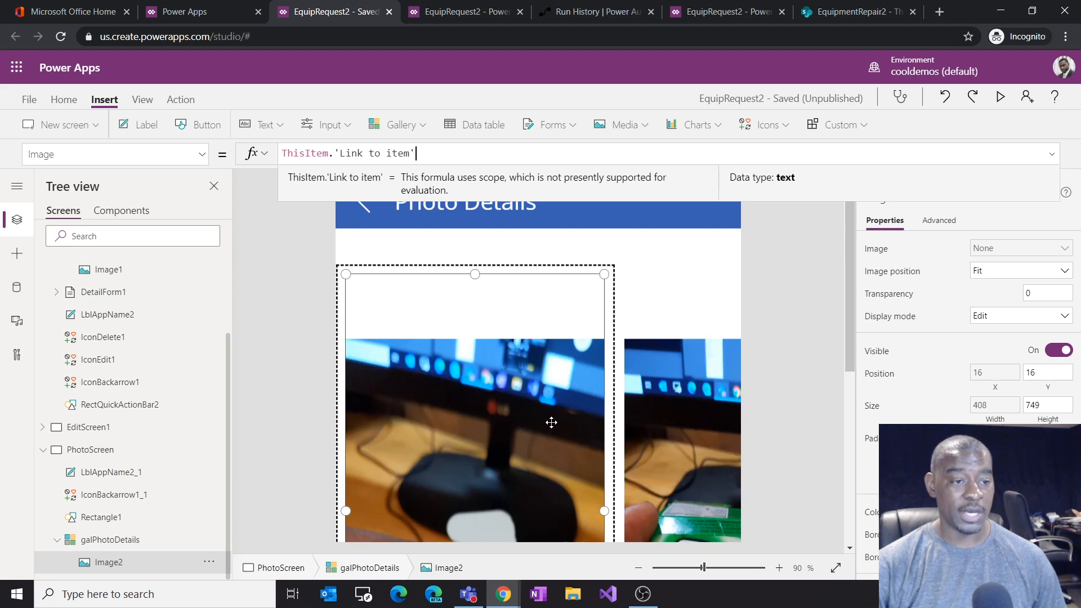
Step: Widen the gallery photo to about 425 px
{"action": "left_click", "coordinate": [536, 356]}
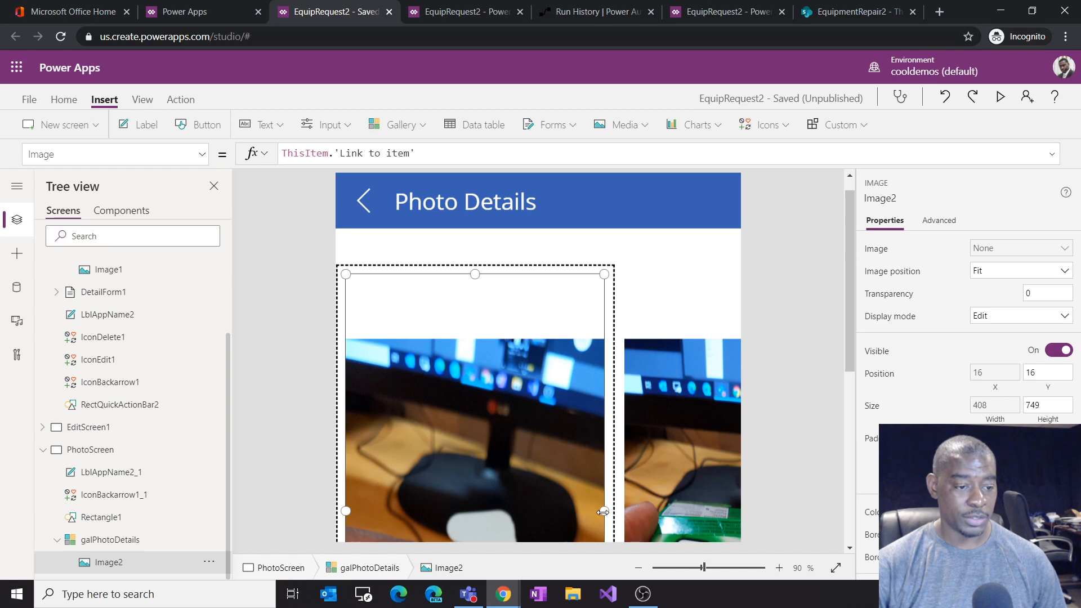
{"action": "left_click_drag", "start_coordinate": [602, 512], "coordinate": [610, 511]}
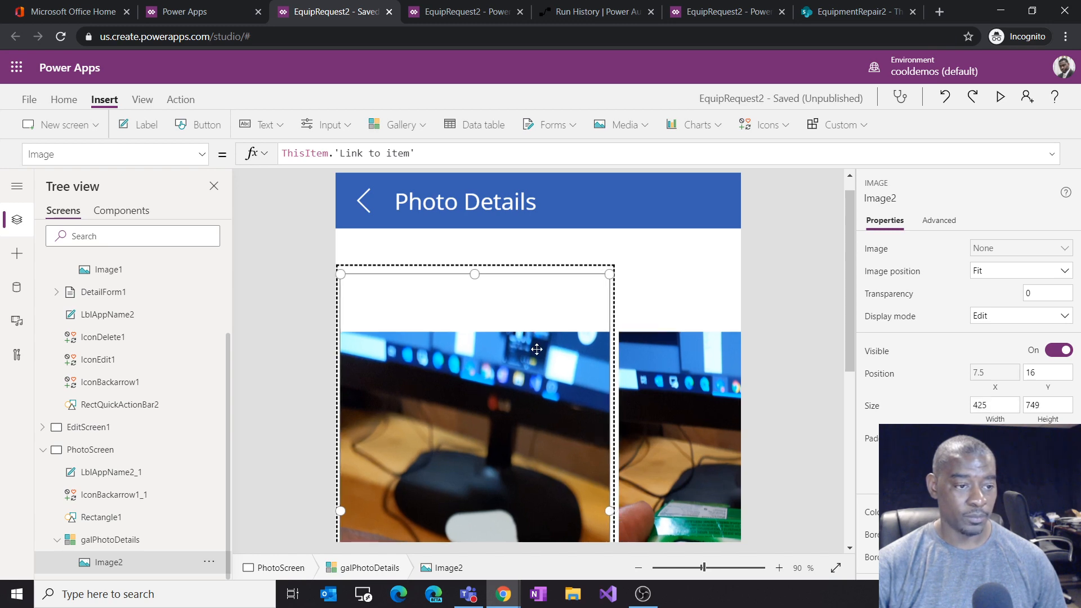
{"action": "scroll", "coordinate": [536, 372], "scroll_direction": "down", "scroll_amount": 3}
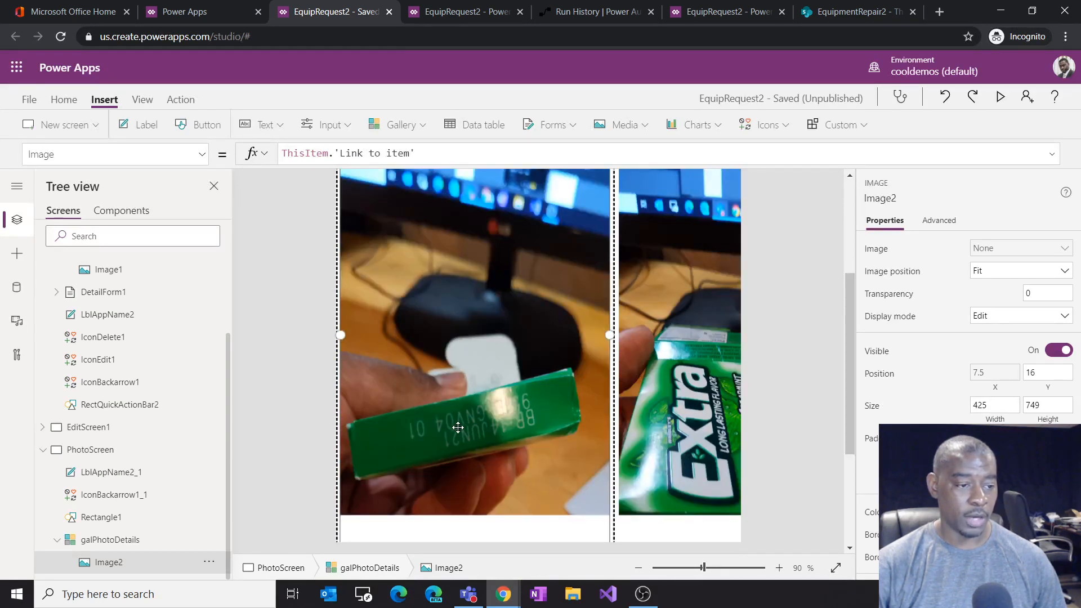
{"action": "scroll", "coordinate": [507, 422], "scroll_direction": "up", "scroll_amount": 3}
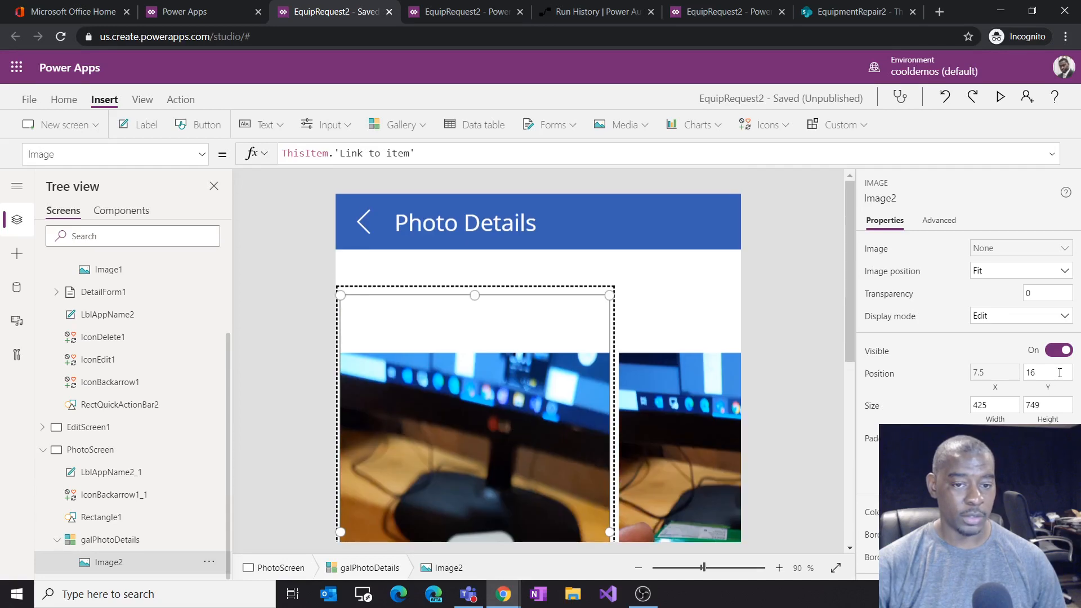
Step: Try the Fill, Fit and Stretch image positions on the photo, ending with Fill
{"action": "left_click", "coordinate": [988, 279]}
{"action": "left_click", "coordinate": [995, 304]}
{"action": "scroll", "coordinate": [456, 442], "scroll_direction": "down", "scroll_amount": 2}
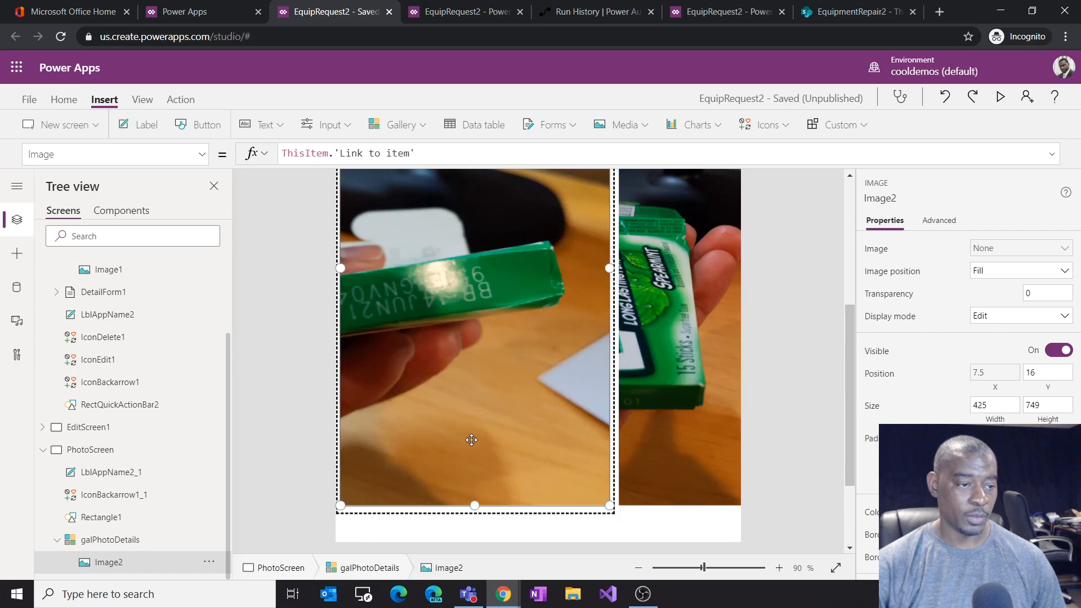
{"action": "left_click", "coordinate": [1007, 273]}
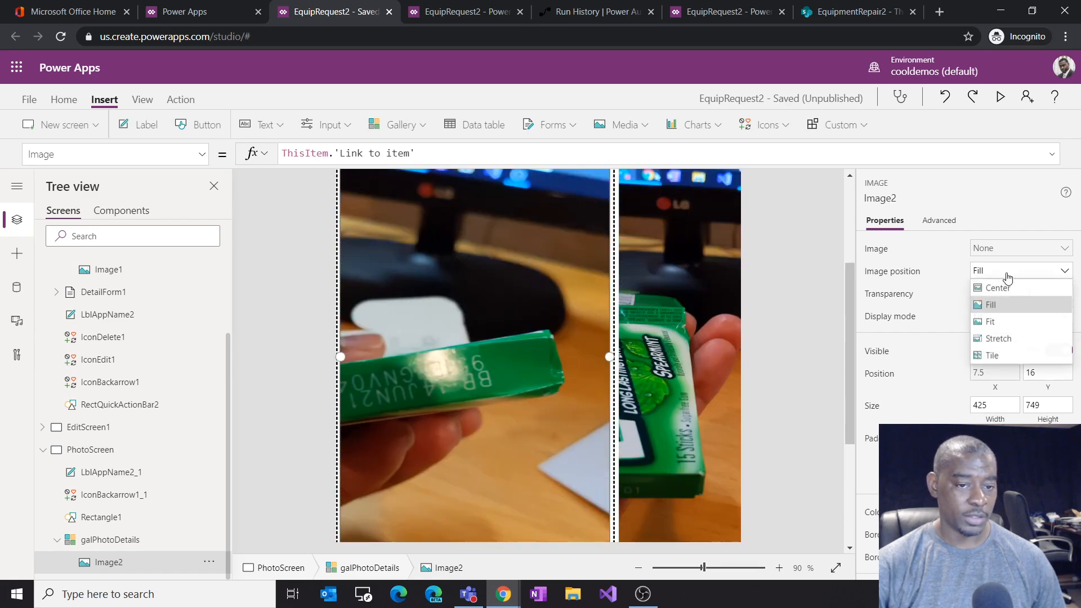
{"action": "left_click", "coordinate": [1006, 321]}
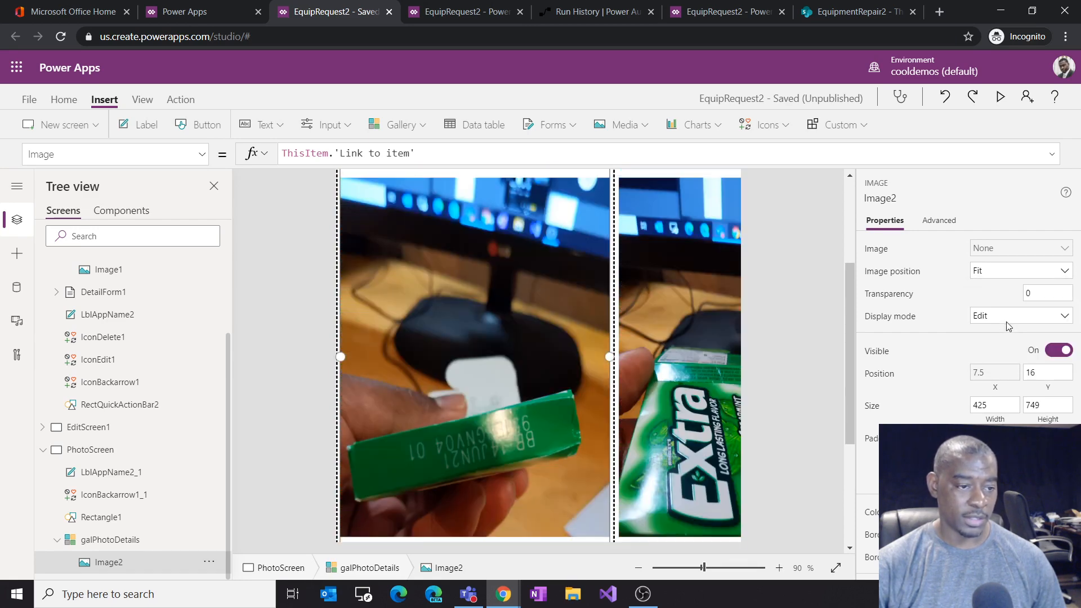
{"action": "left_click", "coordinate": [994, 272]}
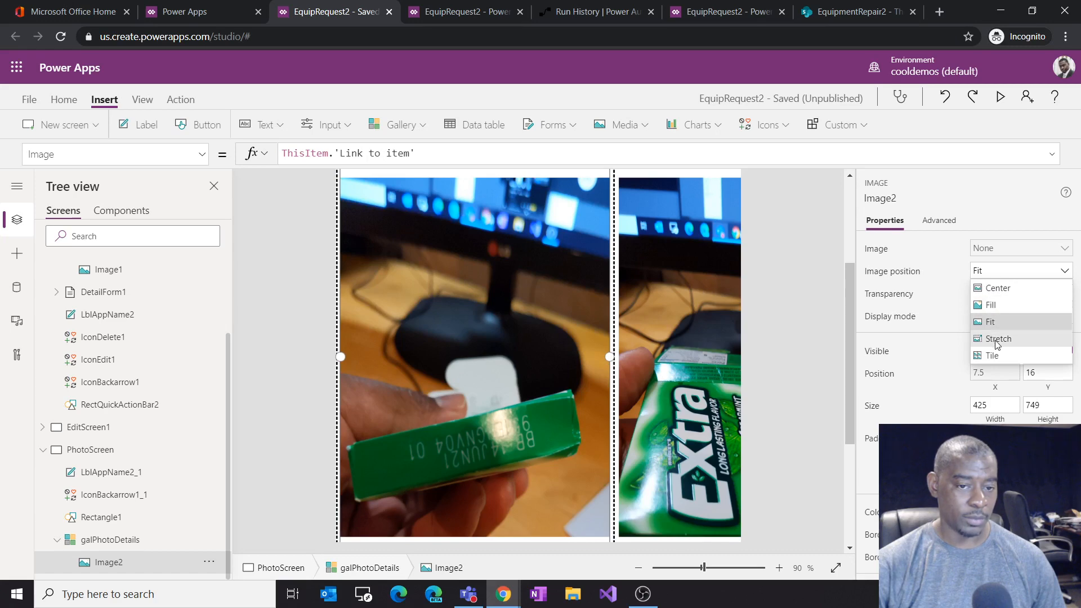
{"action": "left_click", "coordinate": [998, 339]}
{"action": "left_click", "coordinate": [995, 280]}
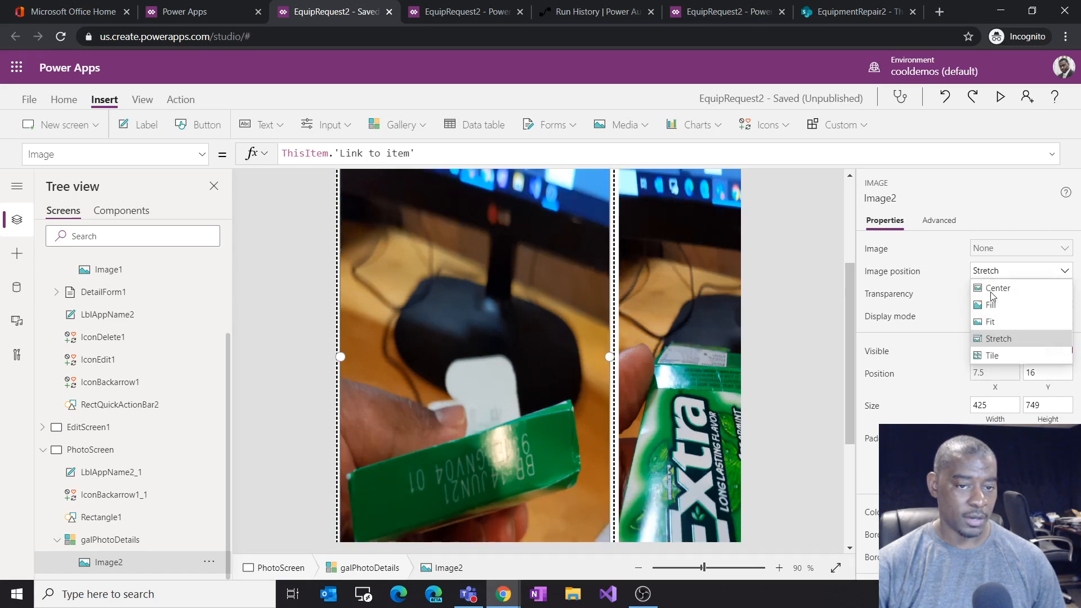
{"action": "left_click", "coordinate": [994, 303]}
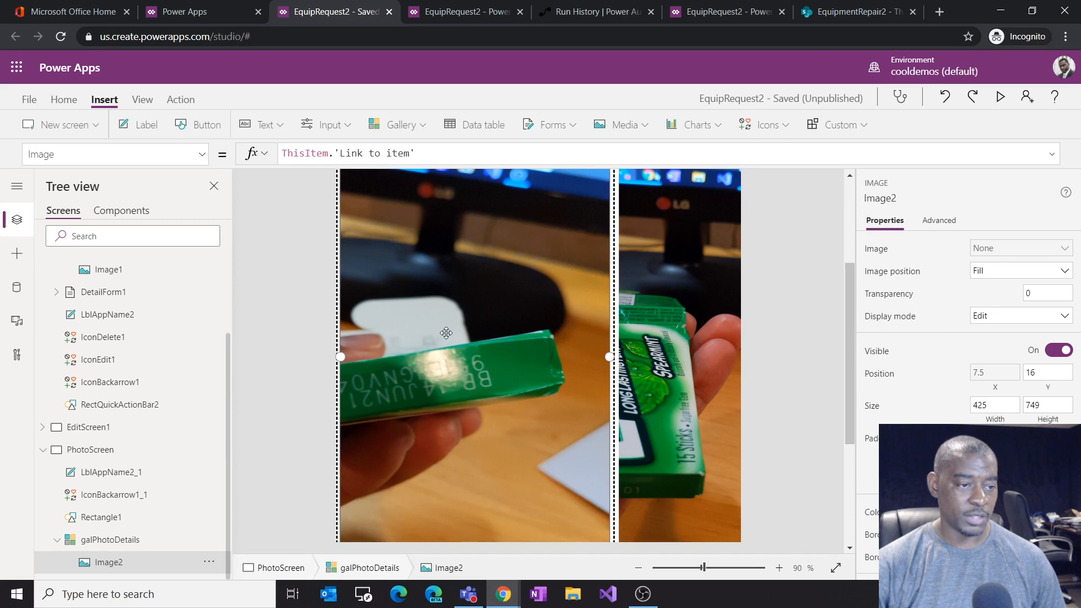
{"action": "scroll", "coordinate": [458, 332], "scroll_direction": "up", "scroll_amount": 2}
{"action": "scroll", "coordinate": [457, 331], "scroll_direction": "down", "scroll_amount": 1}
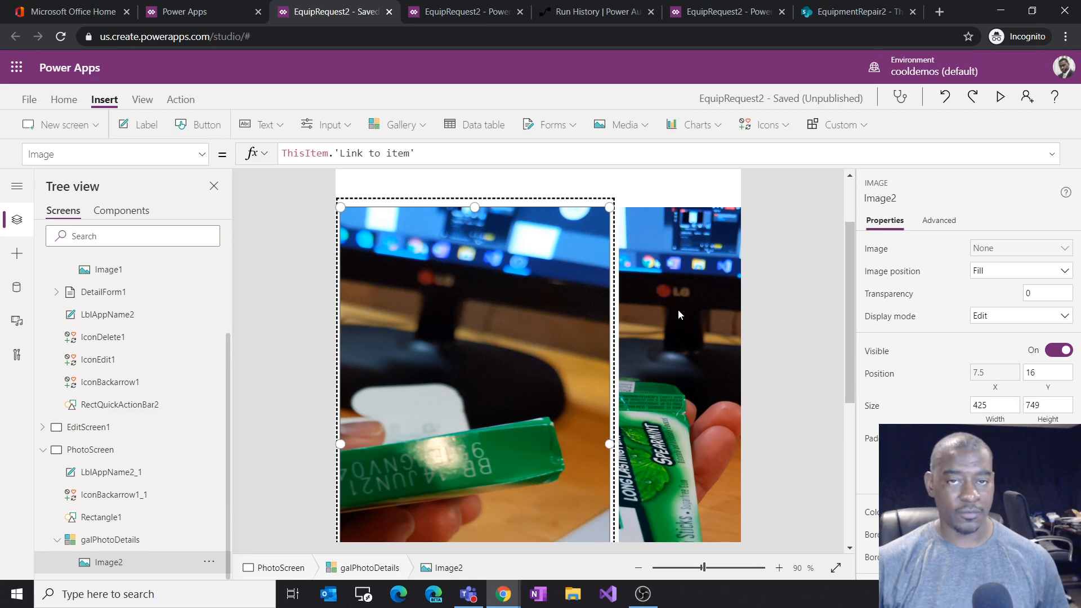
{"action": "scroll", "coordinate": [759, 281], "scroll_direction": "up", "scroll_amount": 2}
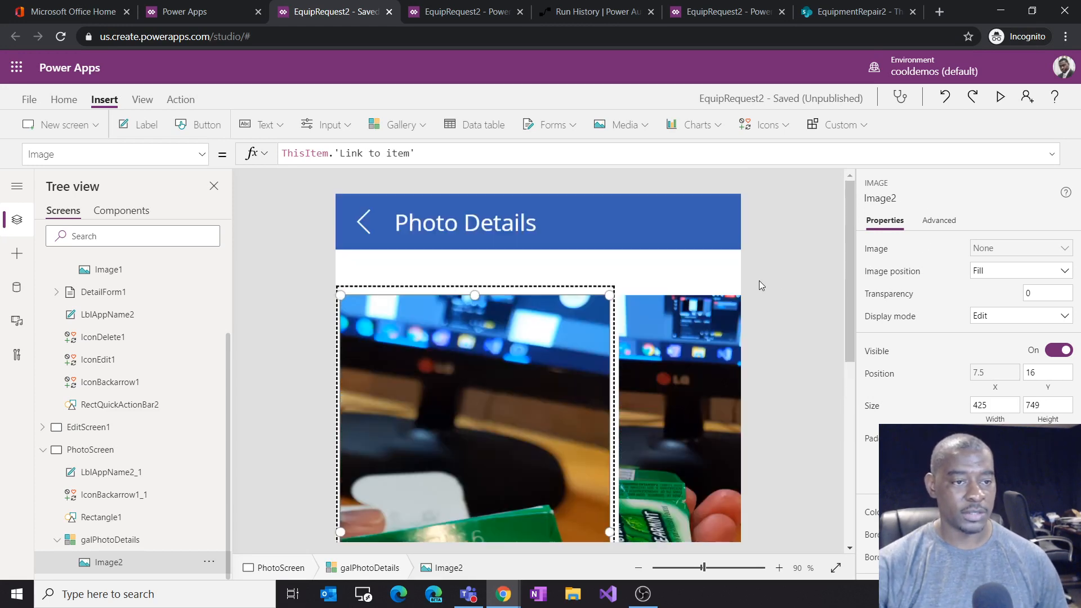
Step: Move the photo to the template's top at about 430 x 764 px and set its image position to Fit
{"action": "left_click", "coordinate": [584, 278]}
{"action": "left_click_drag", "start_coordinate": [595, 293], "coordinate": [676, 255]}
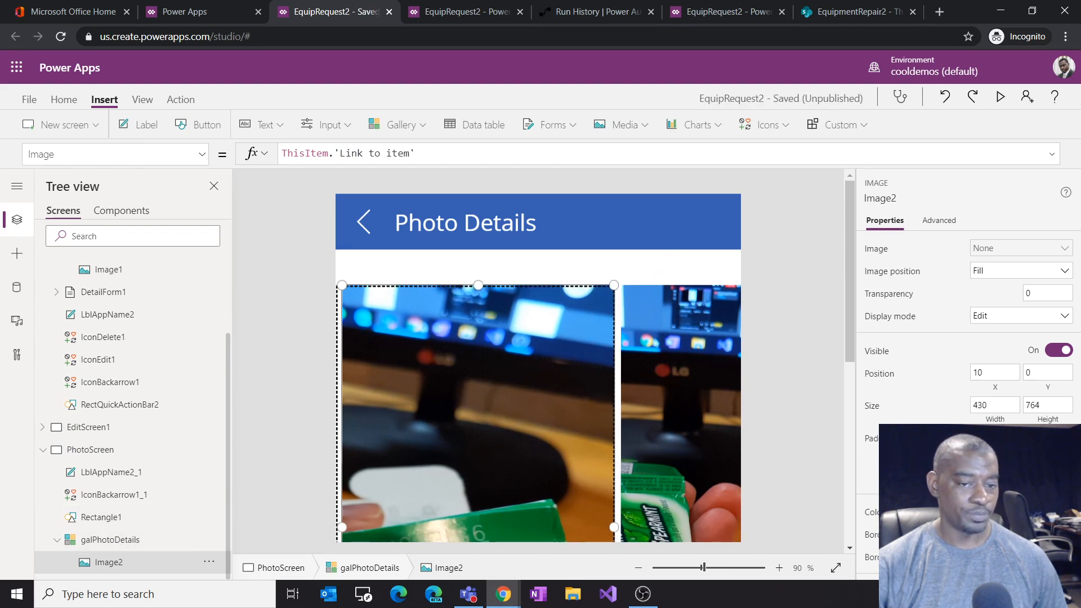
{"action": "left_click", "coordinate": [986, 279]}
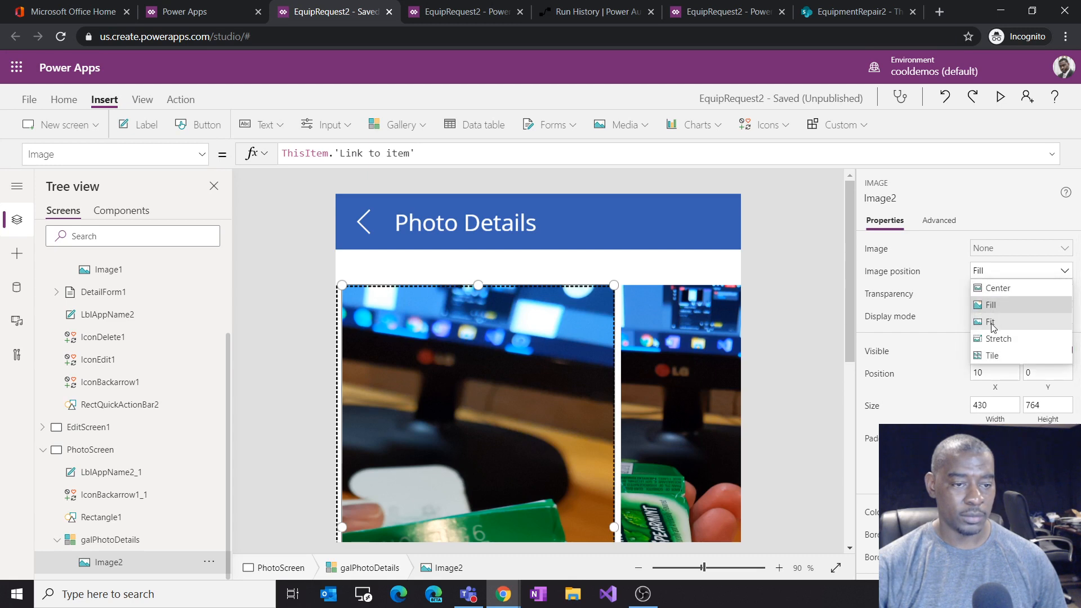
{"action": "left_click", "coordinate": [994, 326]}
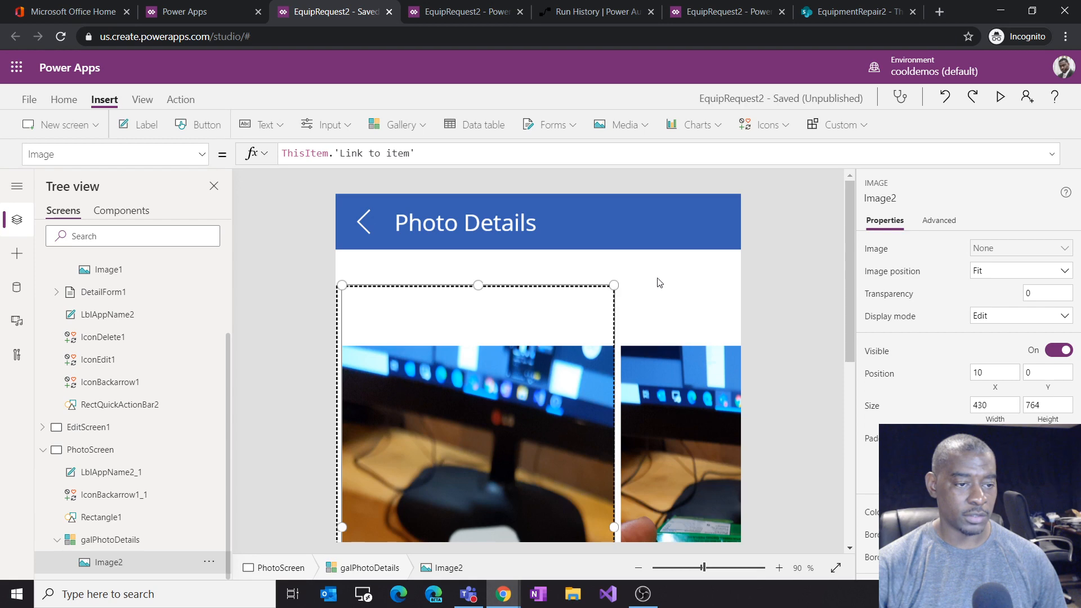
Step: Resize the galPhotoDetails template from the photo's lower-right corner and select the gallery
{"action": "scroll", "coordinate": [575, 332], "scroll_direction": "down", "scroll_amount": 5}
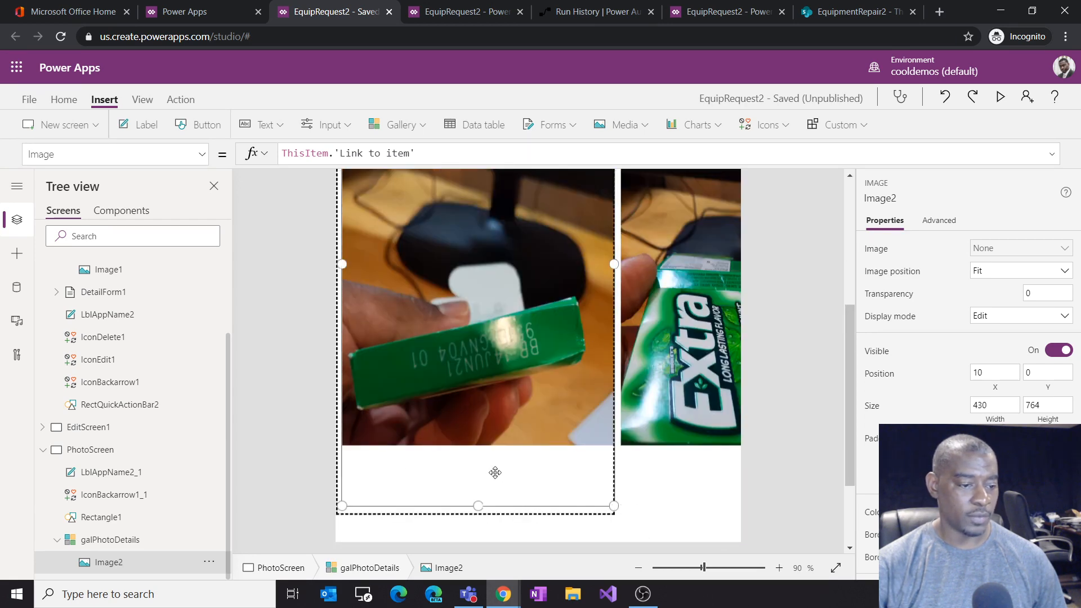
{"action": "left_click_drag", "start_coordinate": [611, 505], "coordinate": [720, 522]}
{"action": "left_click", "coordinate": [607, 497]}
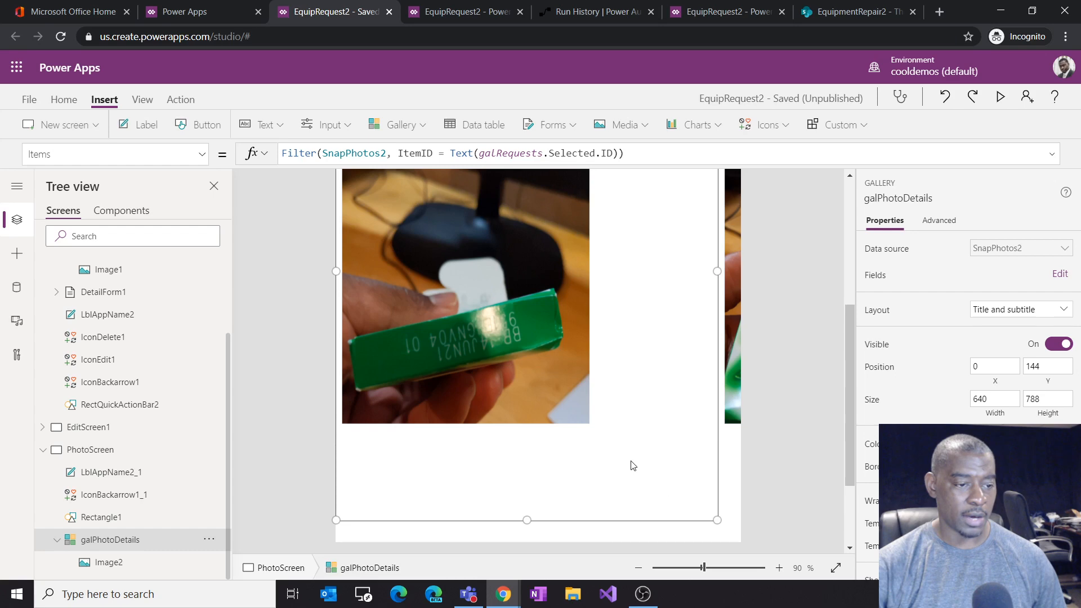
Step: Resize the gallery photo from its lower-right corner to fill the template, about 591 x 781 px
{"action": "left_click", "coordinate": [588, 402]}
{"action": "left_click_drag", "start_coordinate": [590, 493], "coordinate": [717, 516]}
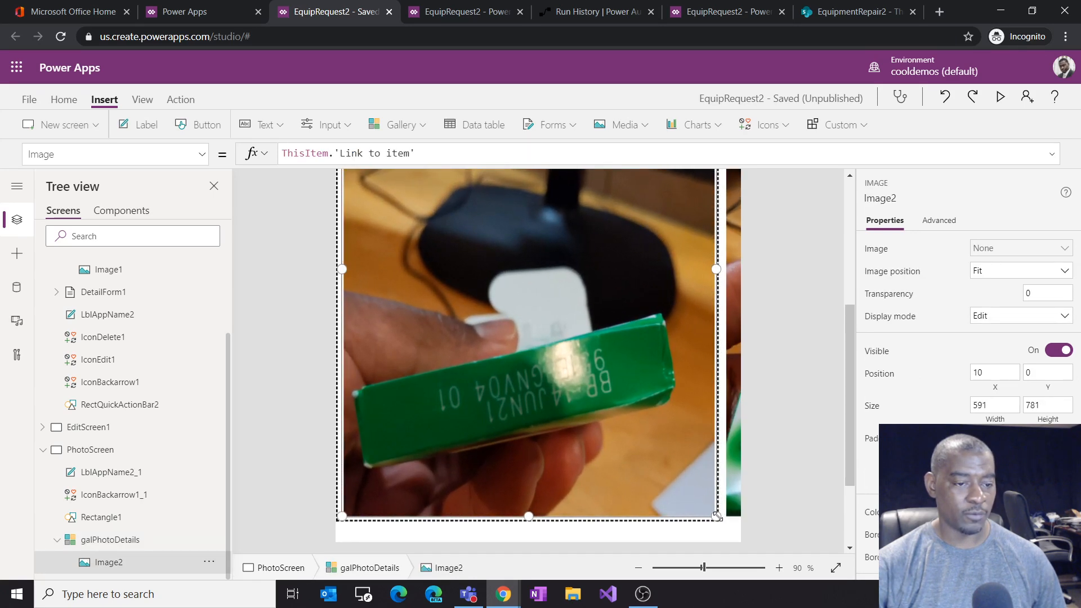
{"action": "scroll", "coordinate": [723, 452], "scroll_direction": "up", "scroll_amount": 2}
{"action": "scroll", "coordinate": [724, 448], "scroll_direction": "up", "scroll_amount": 2}
{"action": "scroll", "coordinate": [725, 448], "scroll_direction": "down", "scroll_amount": 2}
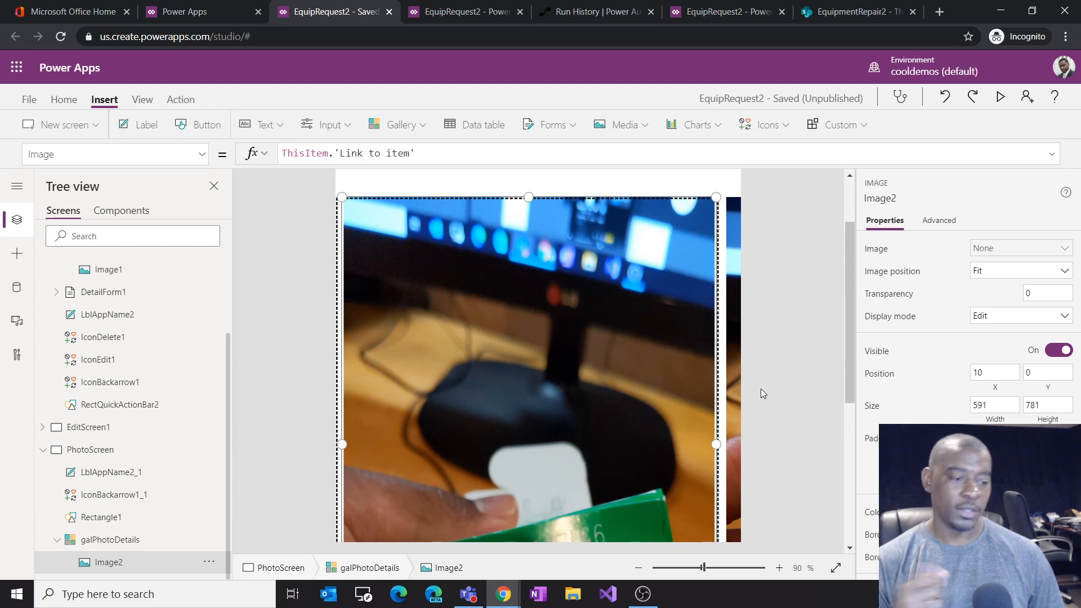
Step: Select the photo in the gallery template and nudge it left to X 5
{"action": "scroll", "coordinate": [599, 318], "scroll_direction": "up", "scroll_amount": 2}
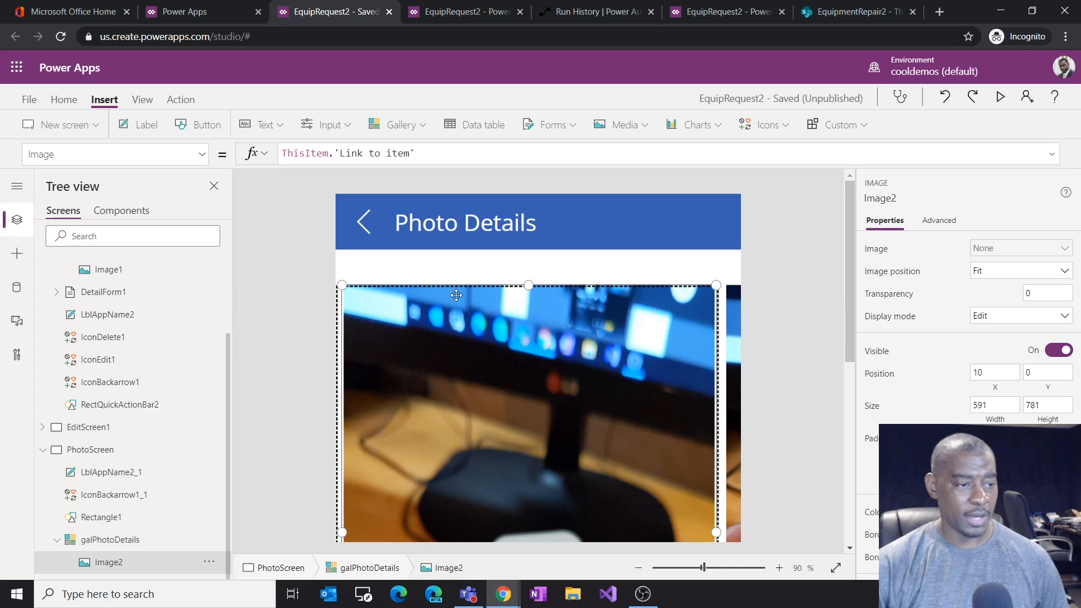
{"action": "left_click", "coordinate": [420, 273]}
{"action": "left_click", "coordinate": [379, 285]}
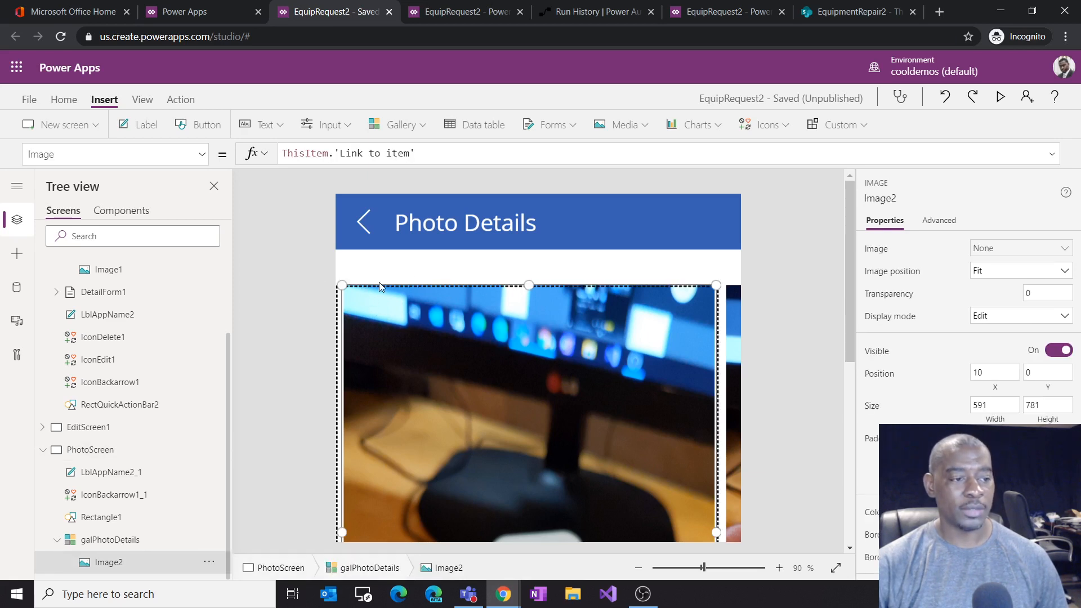
{"action": "key", "text": "Left"}
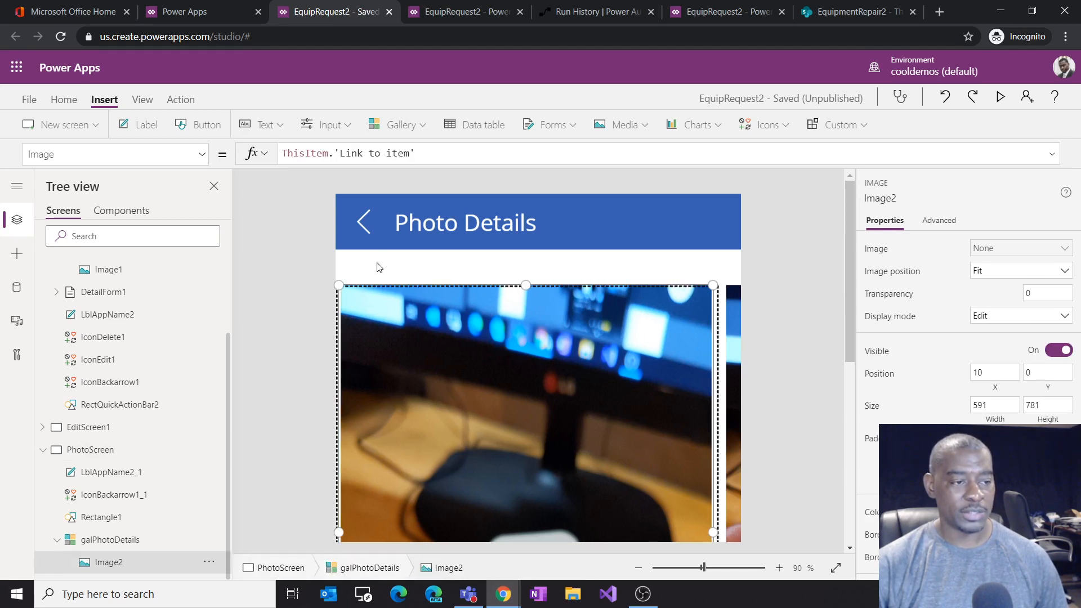
{"action": "scroll", "coordinate": [767, 390], "scroll_direction": "down", "scroll_amount": 4}
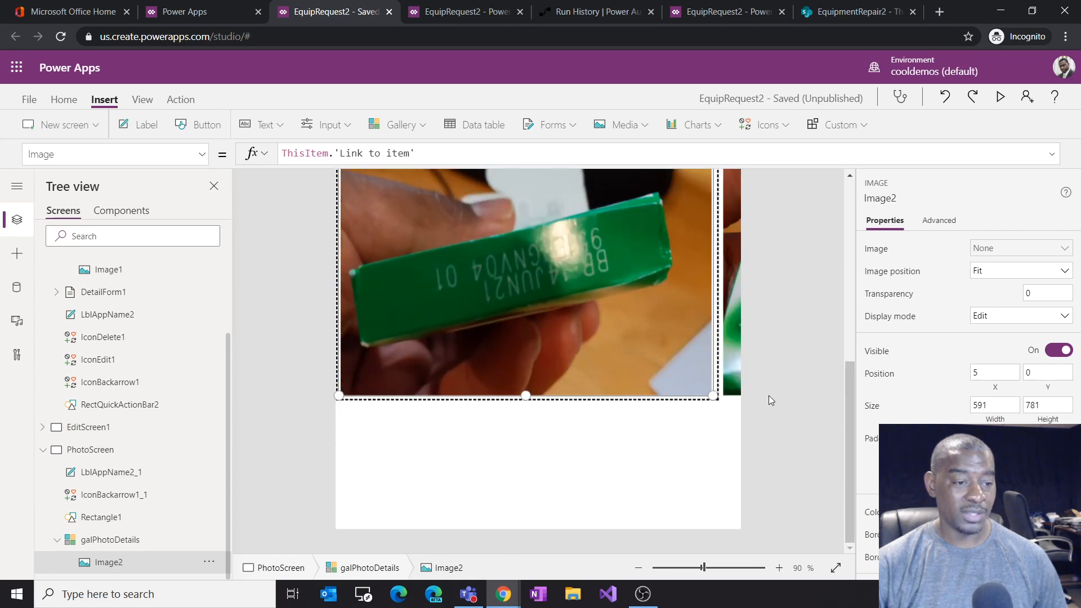
Step: Change the photo's Image formula to ThisItem.Thumbnail.Large
{"action": "left_click", "coordinate": [375, 153]}
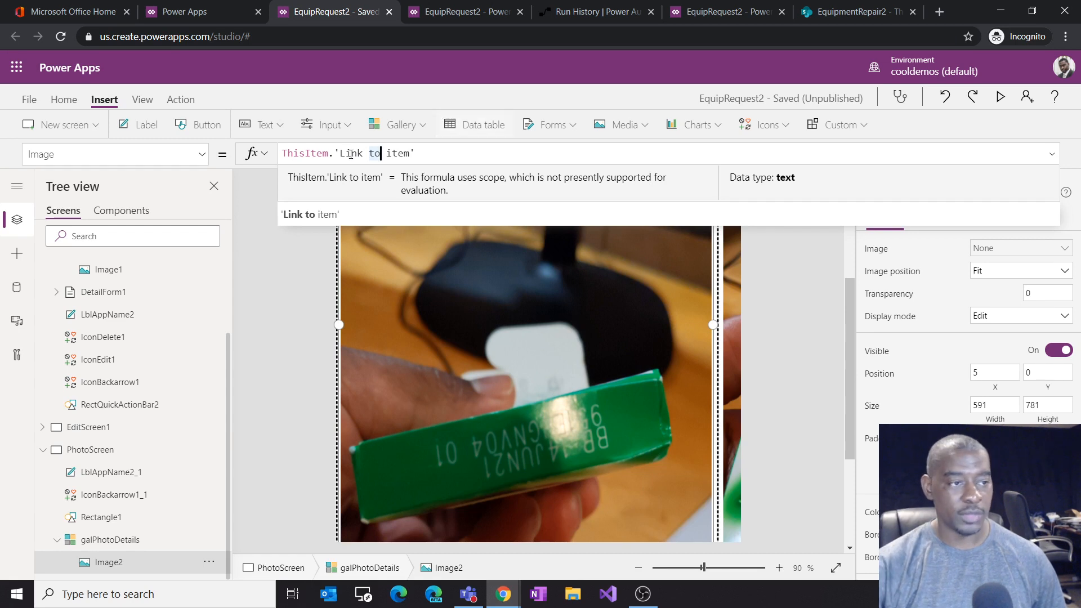
{"action": "left_click_drag", "start_coordinate": [340, 153], "coordinate": [539, 165]}
{"action": "key", "text": "BackSpace"}
{"action": "key", "text": "BackSpace"}
{"action": "key", "text": "BackSpace"}
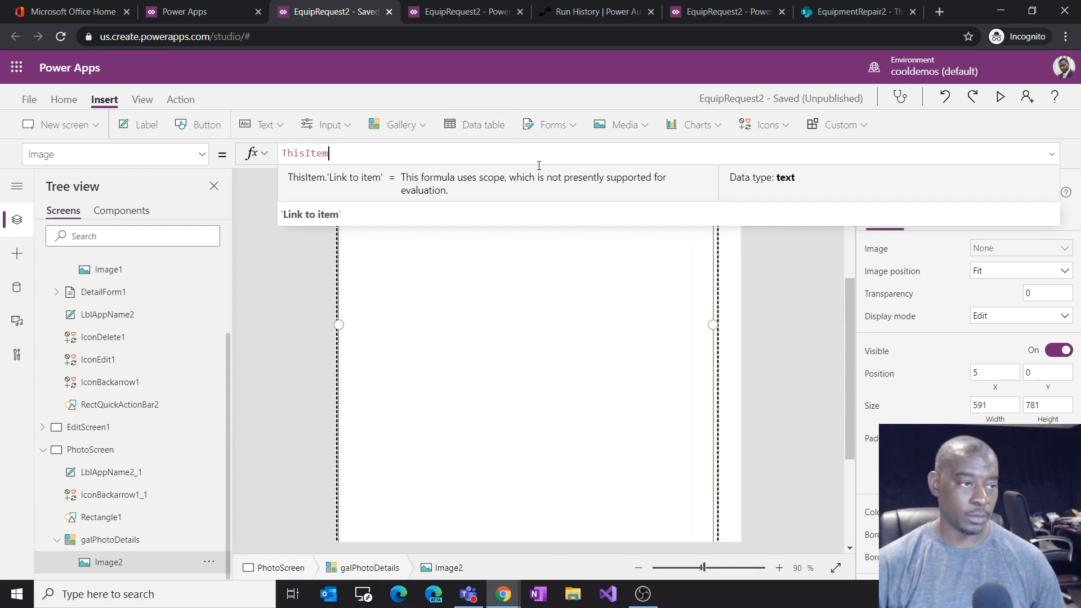
{"action": "type", "text": ".thumb"}
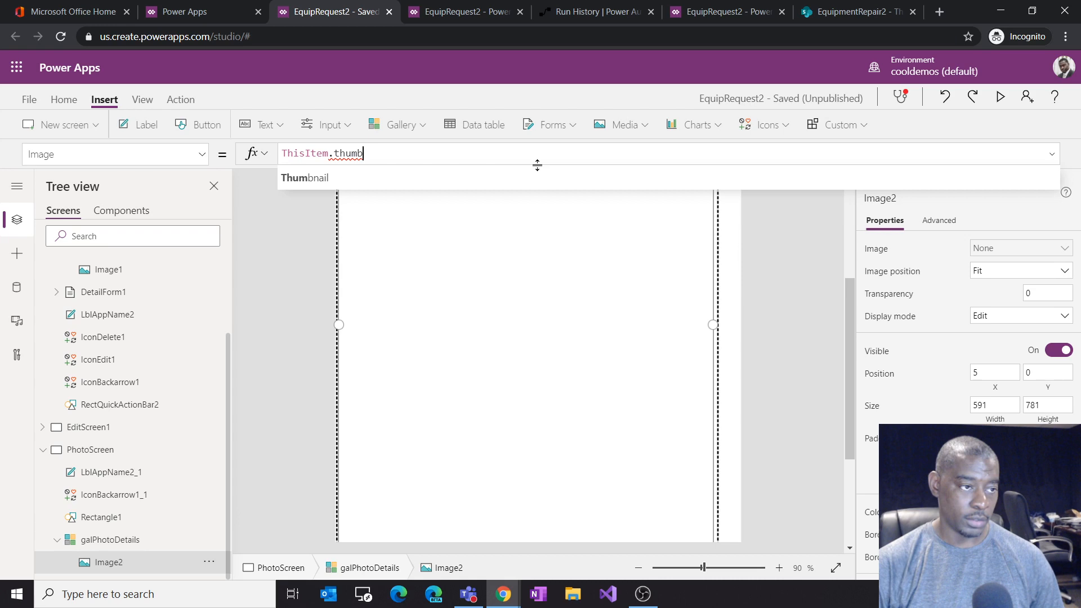
{"action": "key", "text": "Tab"}
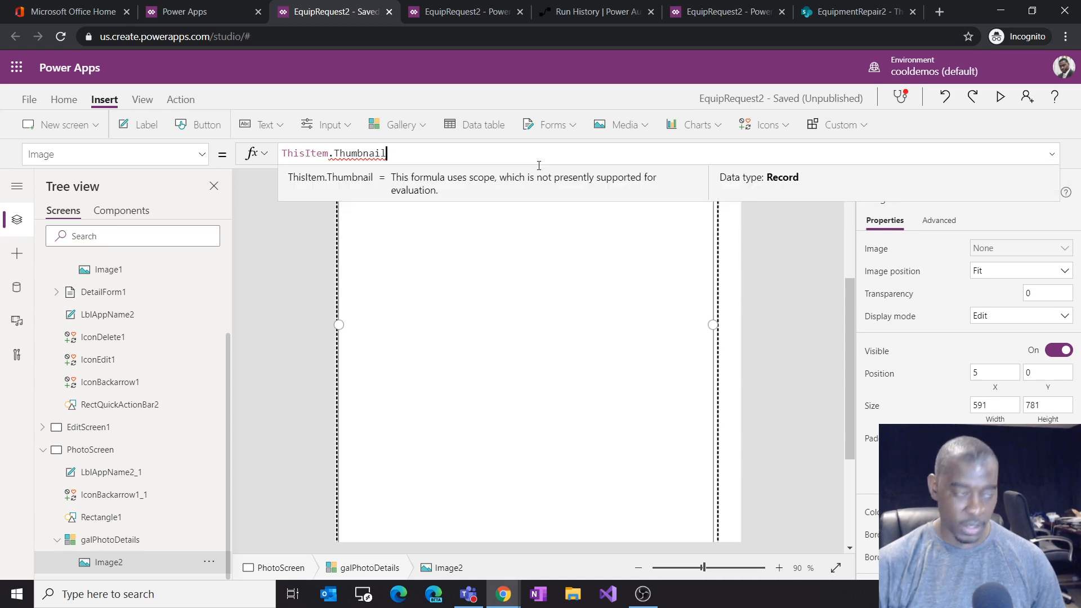
{"action": "type", "text": "."}
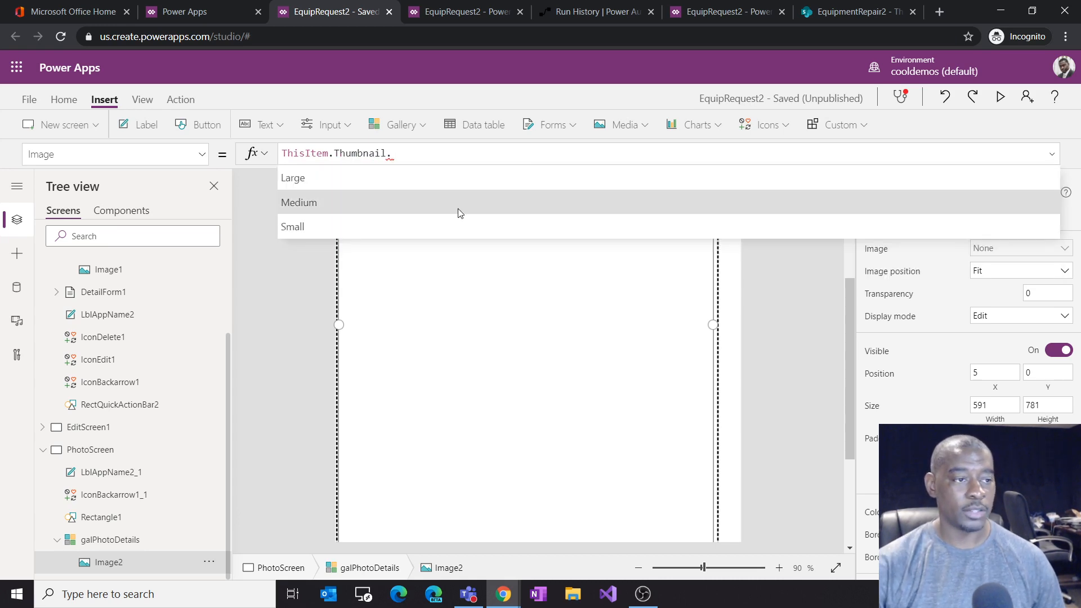
{"action": "left_click", "coordinate": [482, 179]}
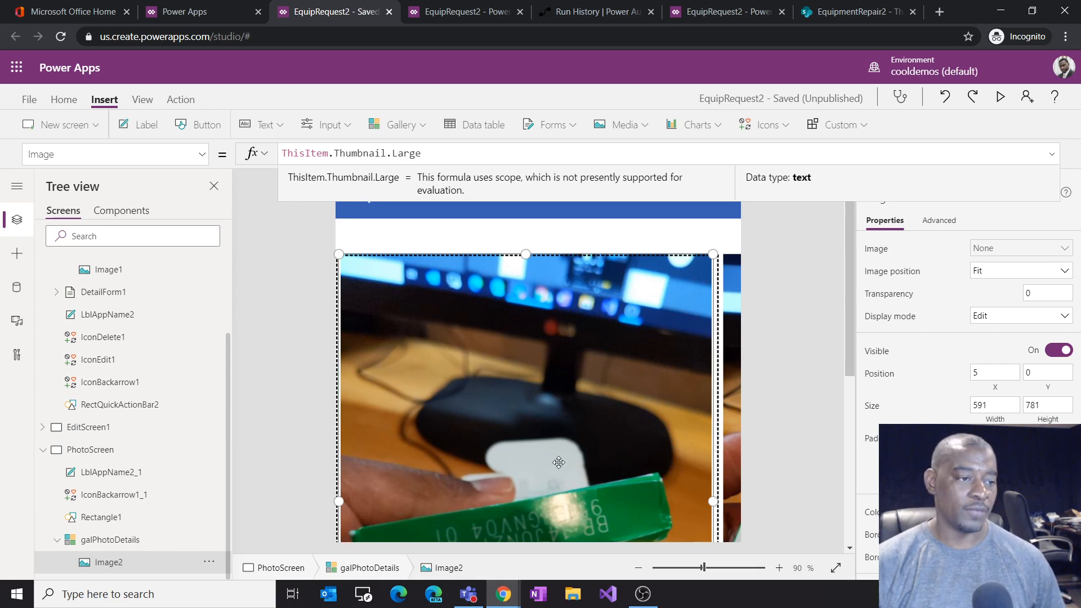
Step: Save the app and return to the editing canvas
{"action": "left_click", "coordinate": [771, 422]}
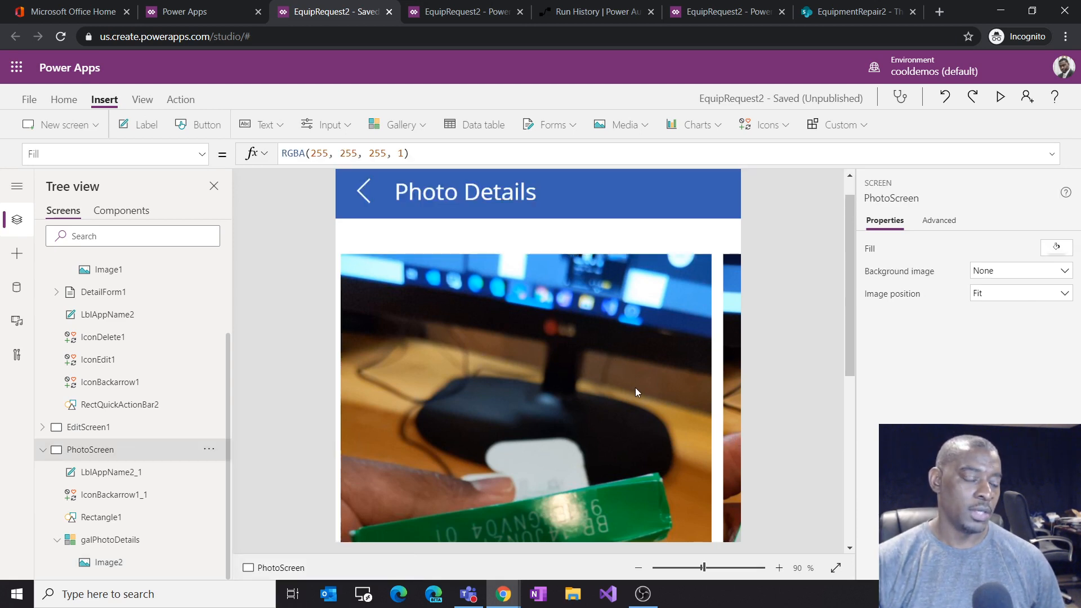
{"action": "scroll", "coordinate": [619, 383], "scroll_direction": "down", "scroll_amount": 2}
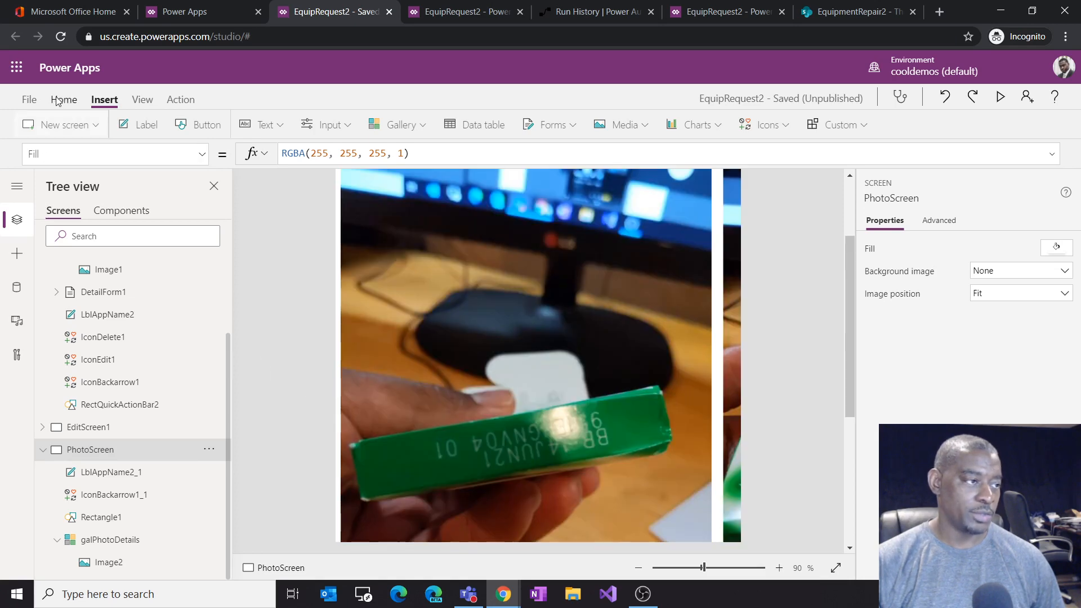
{"action": "left_click", "coordinate": [30, 100]}
{"action": "left_click", "coordinate": [212, 306]}
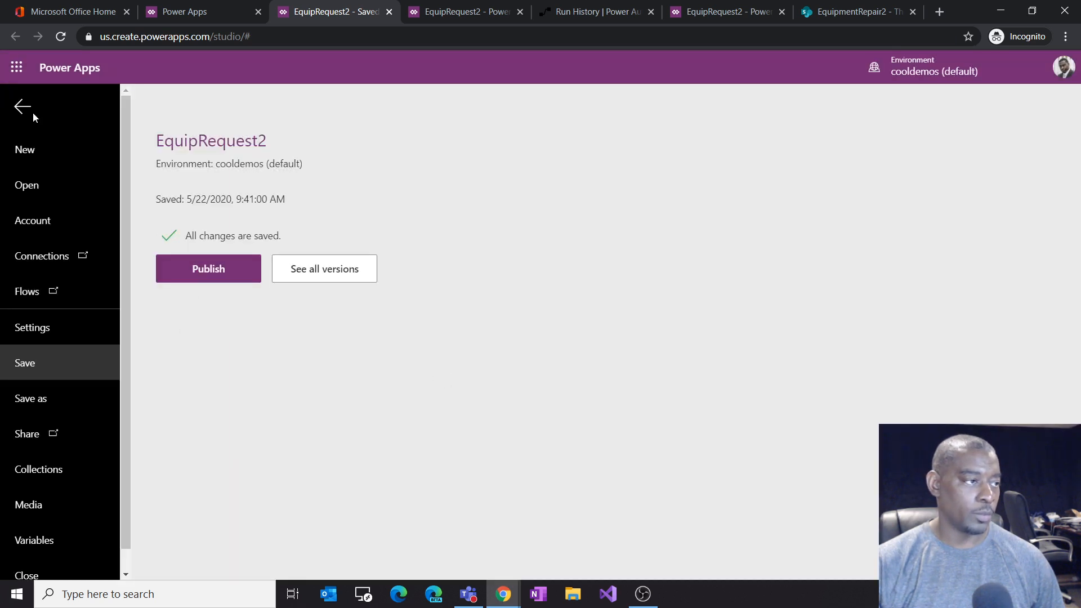
{"action": "left_click", "coordinate": [26, 110]}
Step: Test navigating between DetailScreen1 photos and PhotoScreen using the photos and back arrows
{"action": "scroll", "coordinate": [474, 347], "scroll_direction": "down", "scroll_amount": 3}
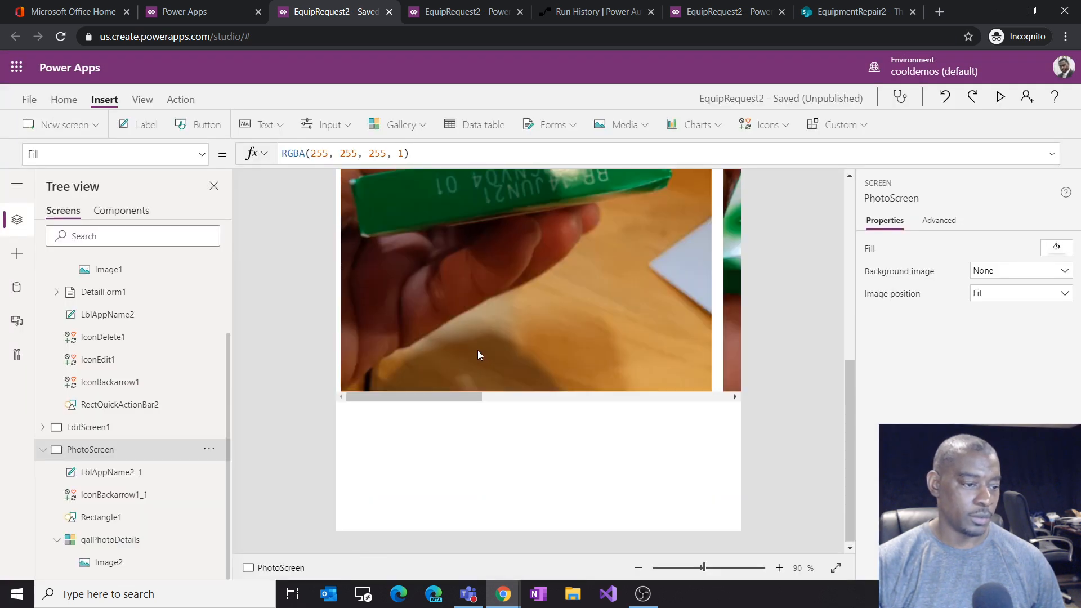
{"action": "scroll", "coordinate": [478, 350], "scroll_direction": "up", "scroll_amount": 4}
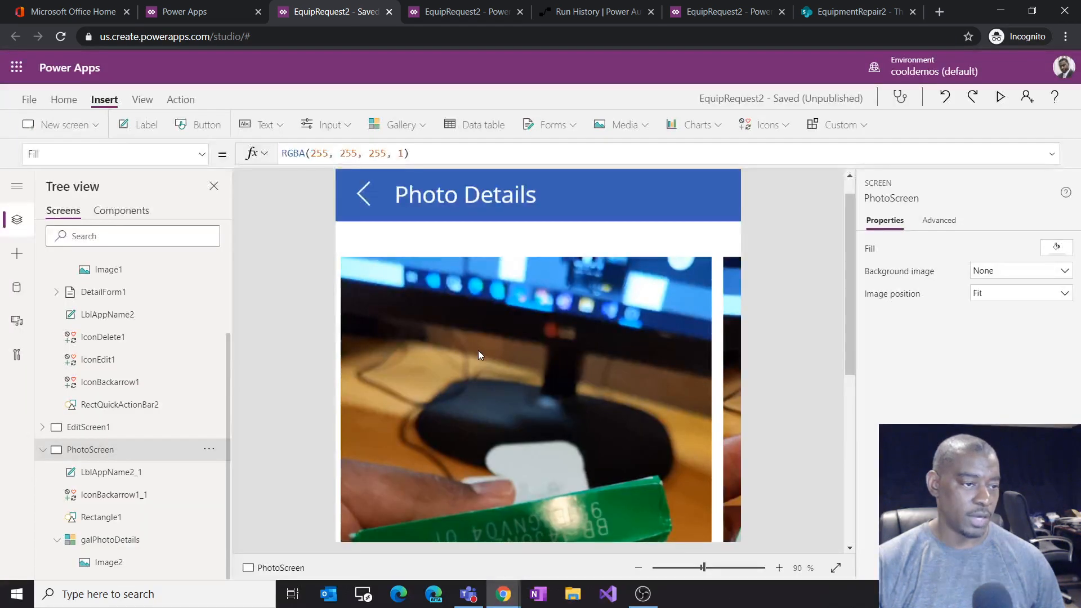
{"action": "left_click", "coordinate": [364, 194], "text": "alt"}
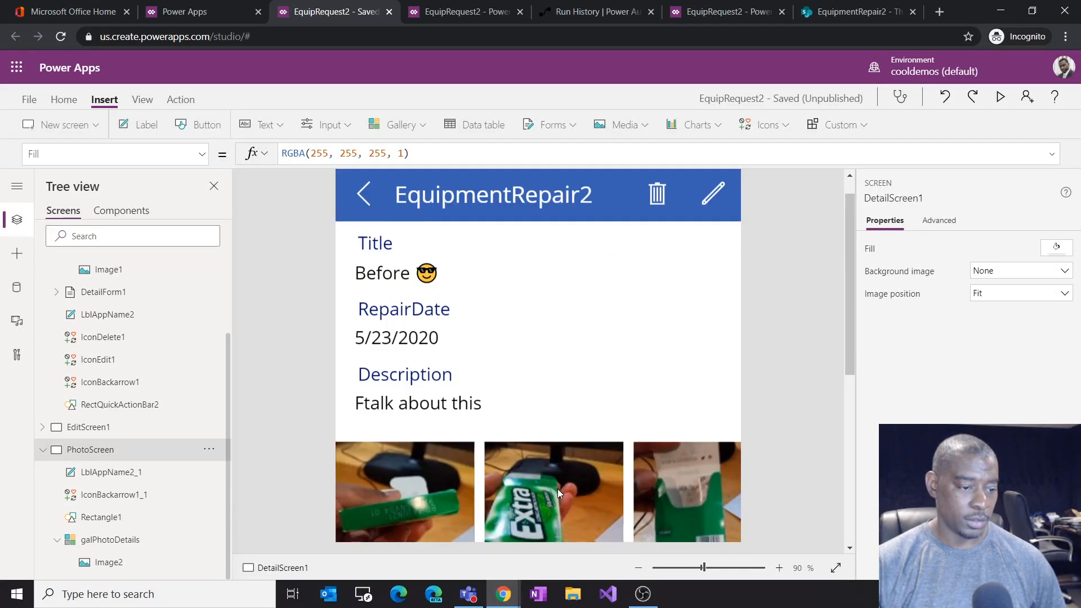
{"action": "left_click", "coordinate": [557, 489], "text": "alt"}
{"action": "left_click", "coordinate": [363, 198], "text": "alt"}
{"action": "left_click", "coordinate": [691, 511], "text": "alt"}
{"action": "scroll", "coordinate": [648, 451], "scroll_direction": "down", "scroll_amount": 6}
{"action": "scroll", "coordinate": [648, 443], "scroll_direction": "up", "scroll_amount": 6}
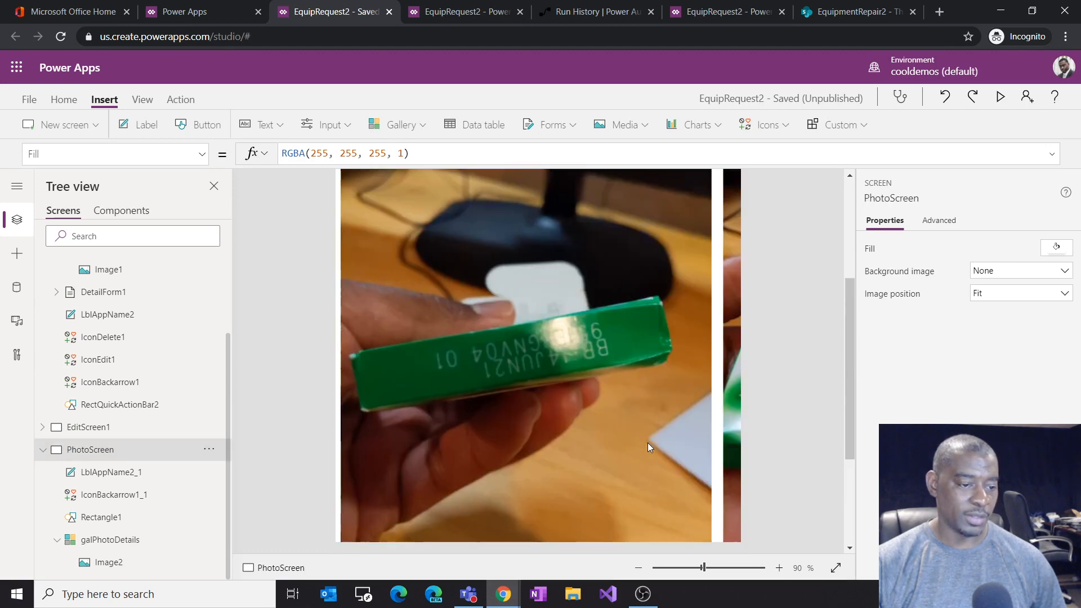
{"action": "left_click", "coordinate": [366, 200], "text": "alt"}
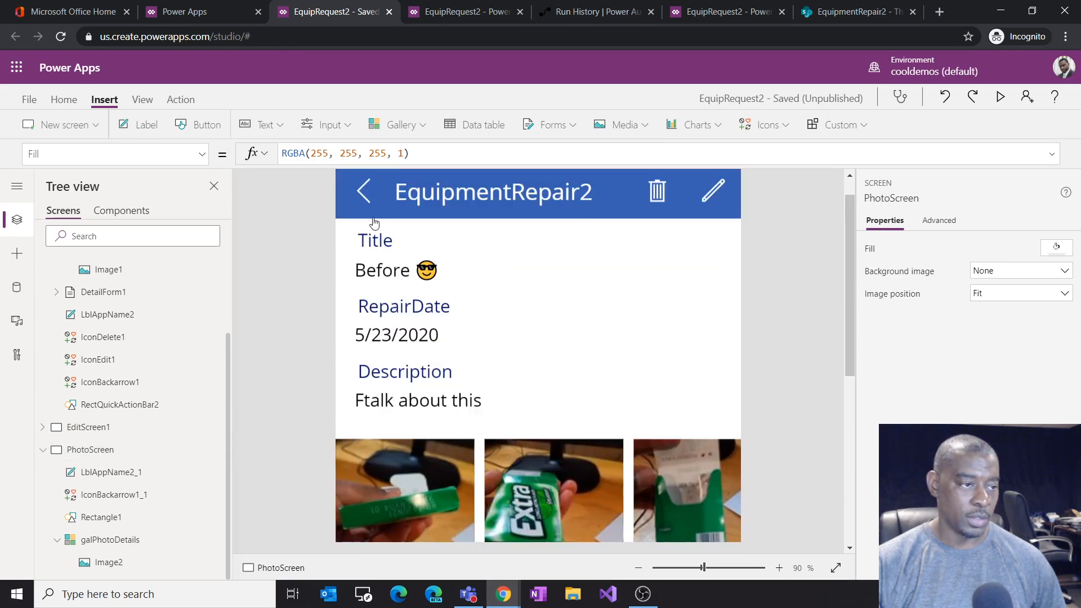
{"action": "left_click", "coordinate": [410, 499], "text": "alt"}
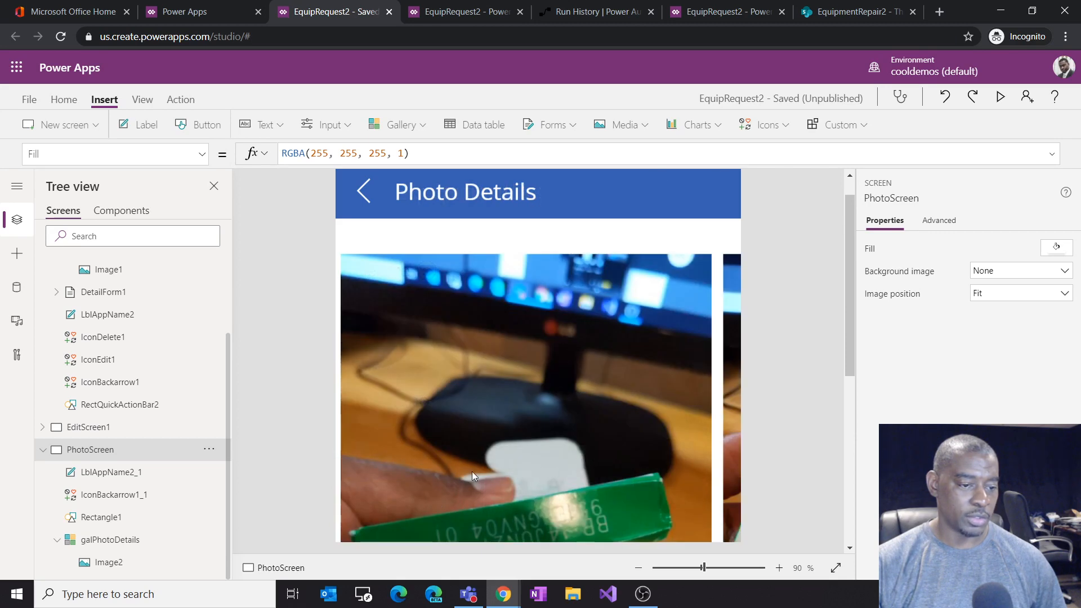
{"action": "left_click", "coordinate": [586, 438]}
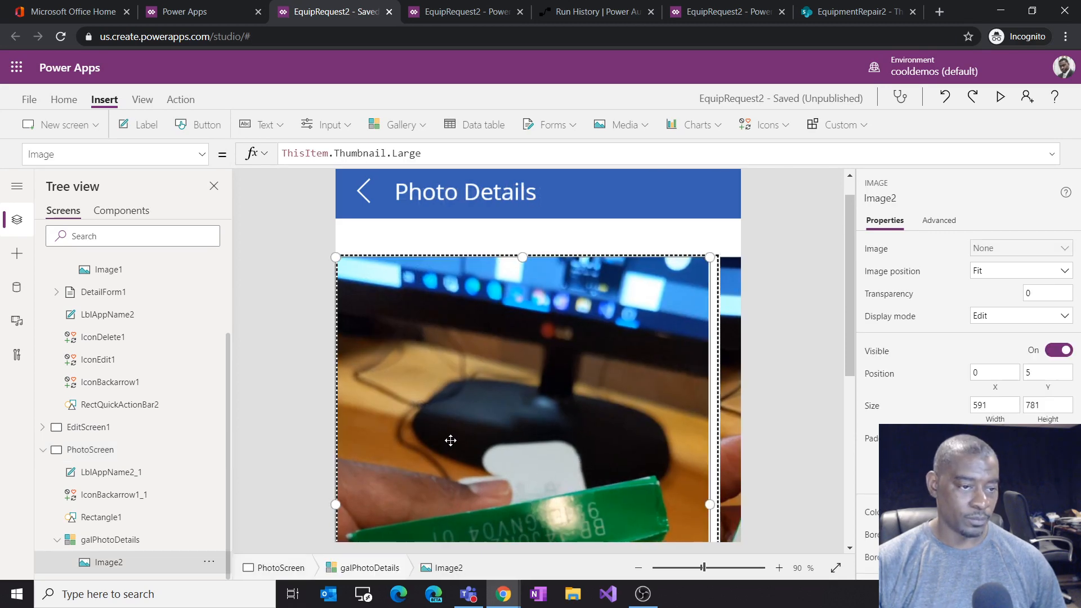
{"action": "left_click", "coordinate": [364, 194], "text": "alt"}
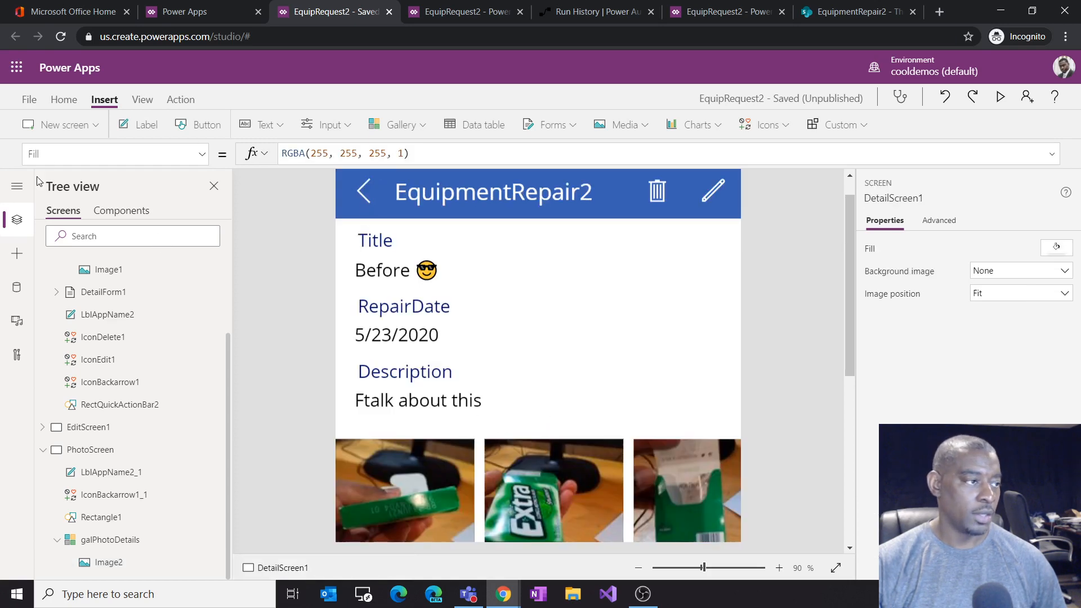
Step: Save and publish the EquipRequest2 app
{"action": "left_click", "coordinate": [29, 100]}
{"action": "left_click", "coordinate": [203, 316]}
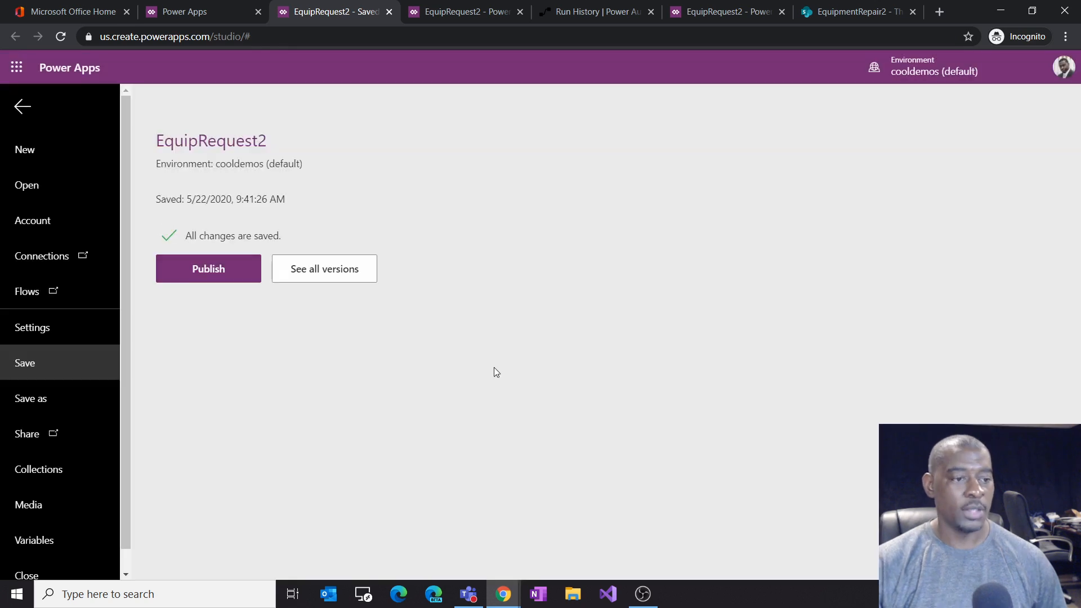
{"action": "left_click", "coordinate": [209, 271]}
{"action": "left_click", "coordinate": [550, 404]}
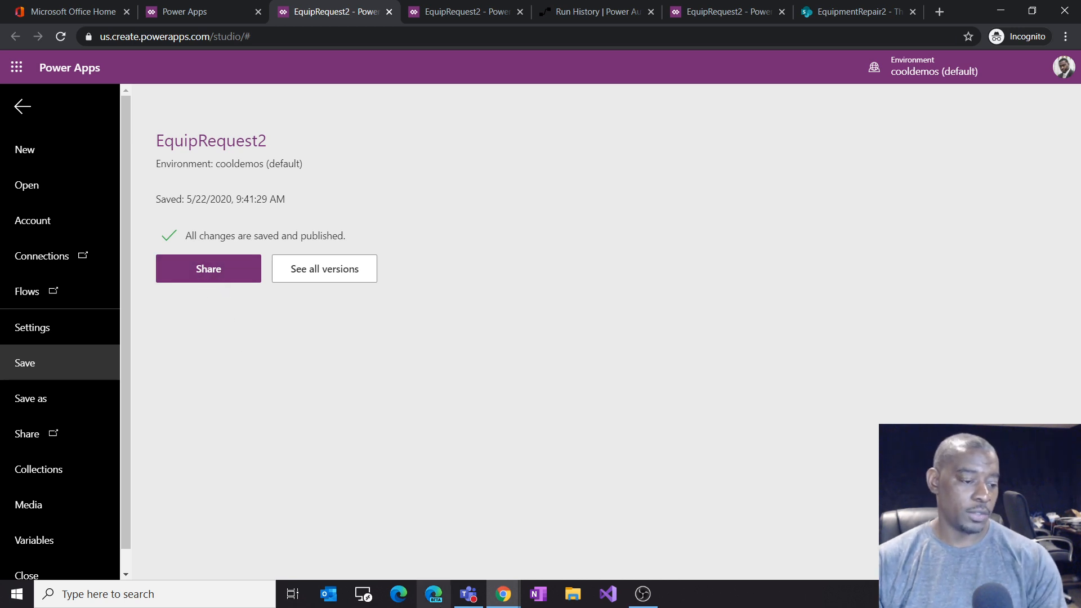
Step: Check the published app running on the phone shown in the Teams window
{"action": "left_click", "coordinate": [460, 600]}
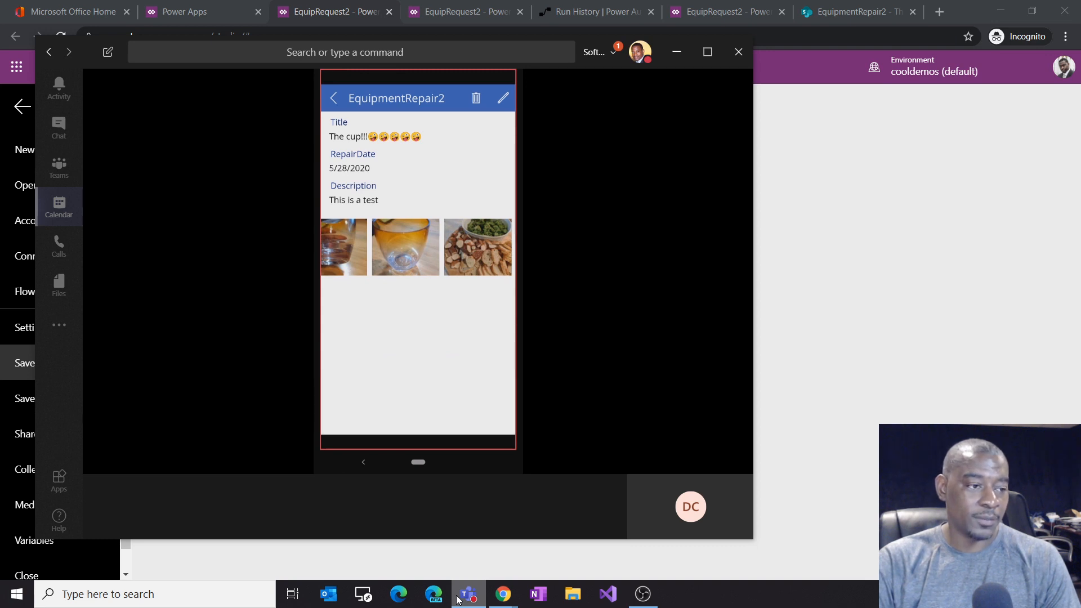
{"action": "left_click", "coordinate": [837, 90]}
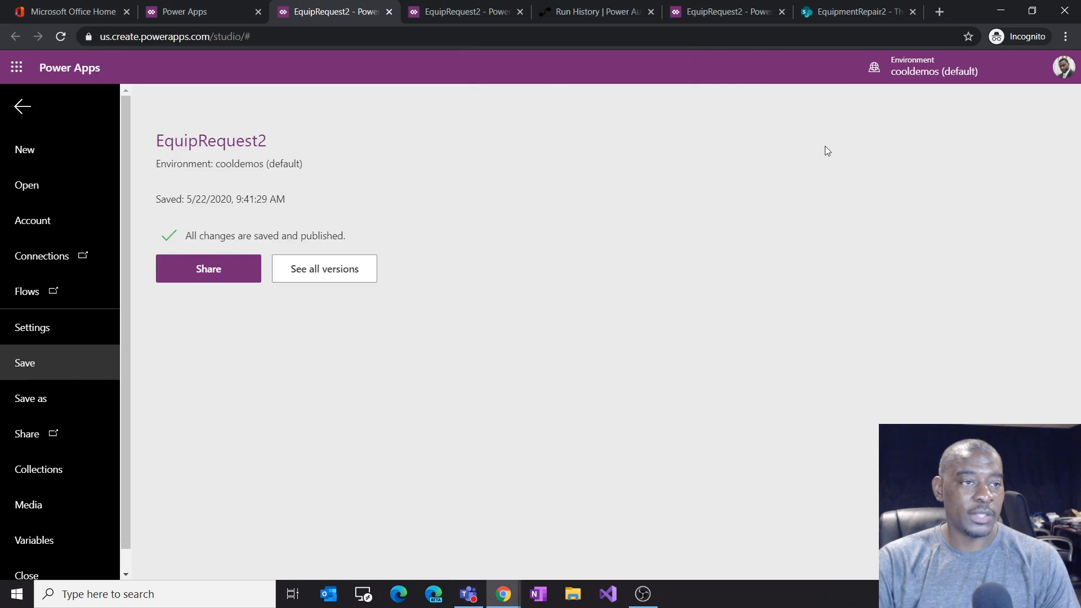
{"action": "left_click", "coordinate": [21, 107]}
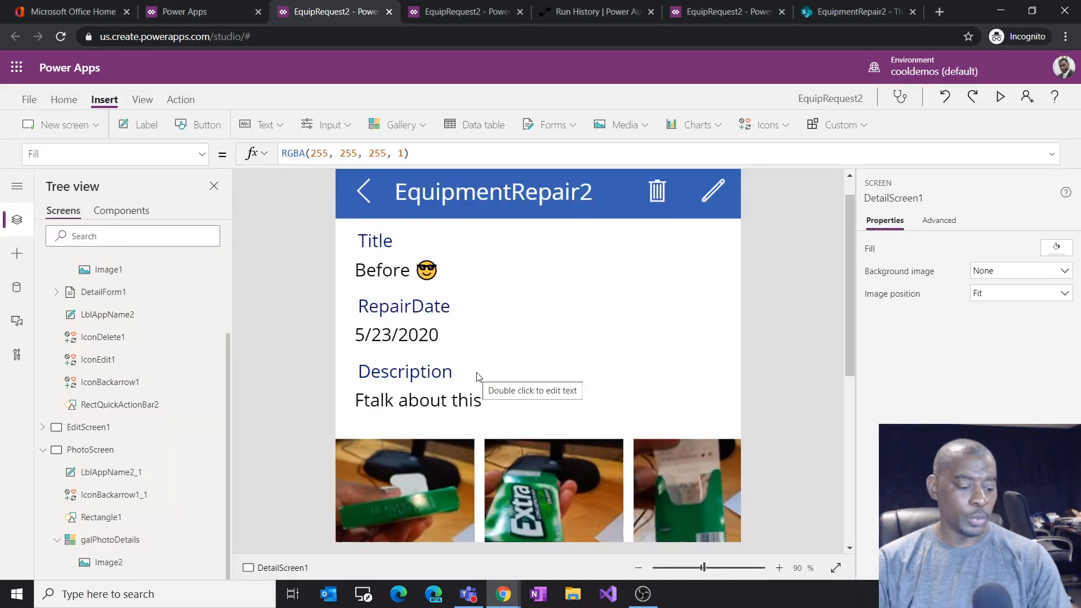
{"action": "left_click", "coordinate": [467, 605]}
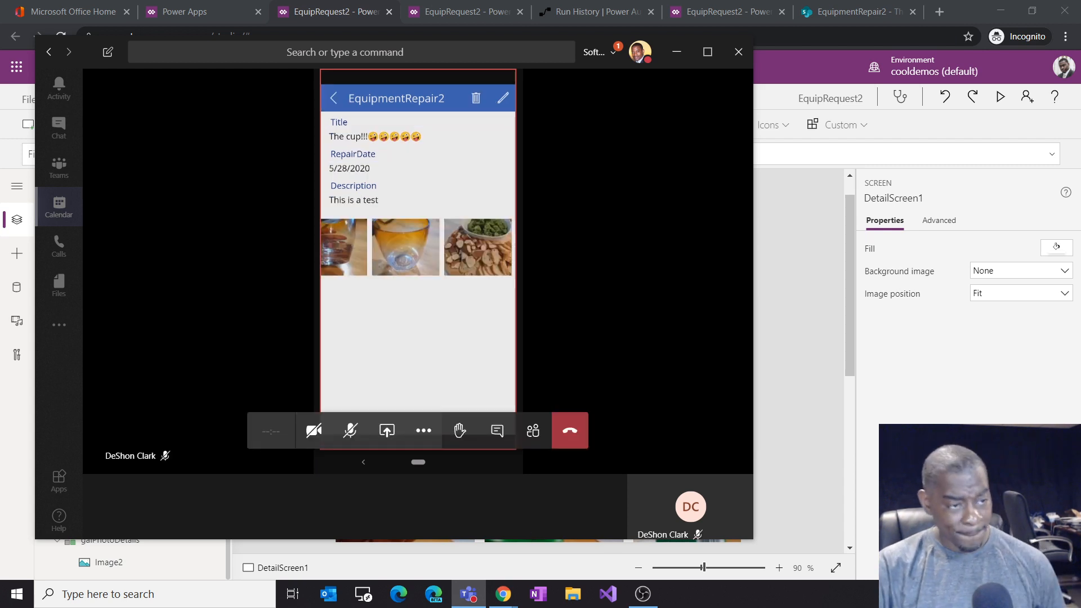
{"action": "left_click", "coordinate": [823, 99]}
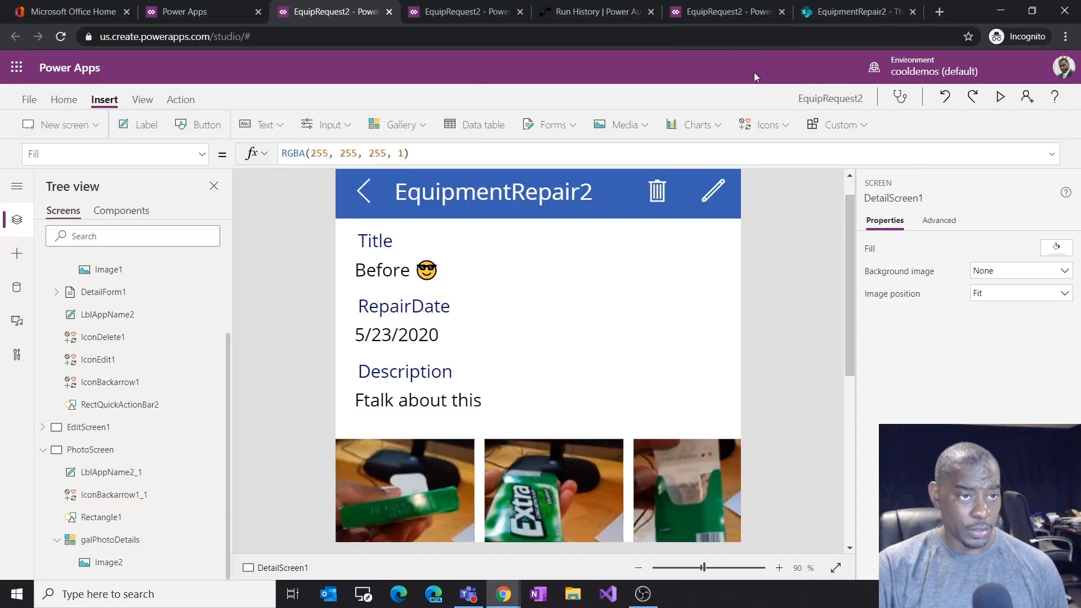
Step: Switch to the EquipmentRepair2 SharePoint list and review its items and column options
{"action": "left_click", "coordinate": [856, 12]}
{"action": "left_click", "coordinate": [459, 468]}
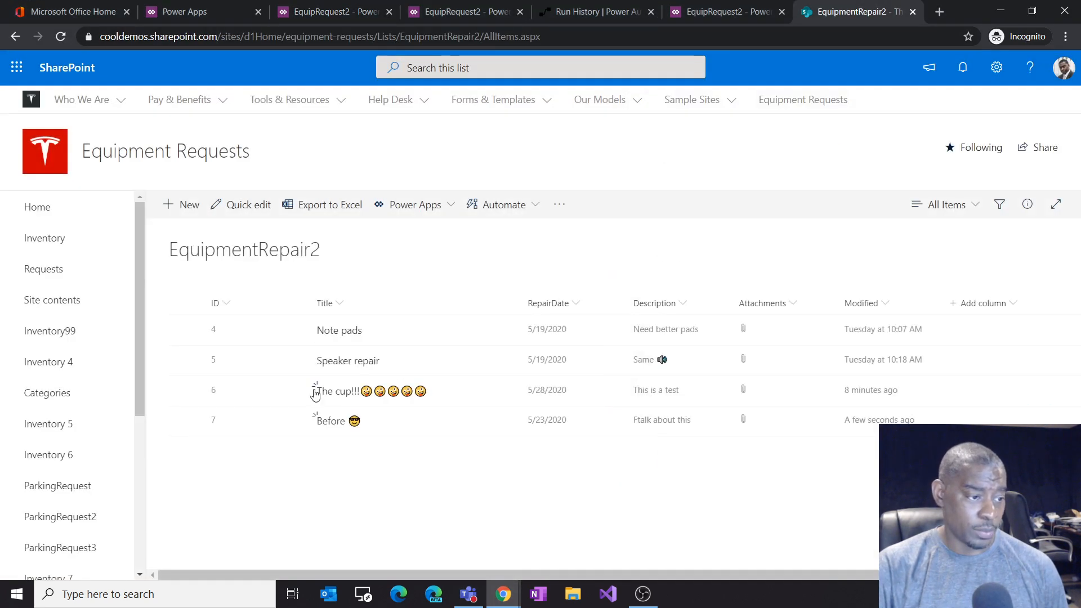
{"action": "left_click", "coordinate": [60, 36]}
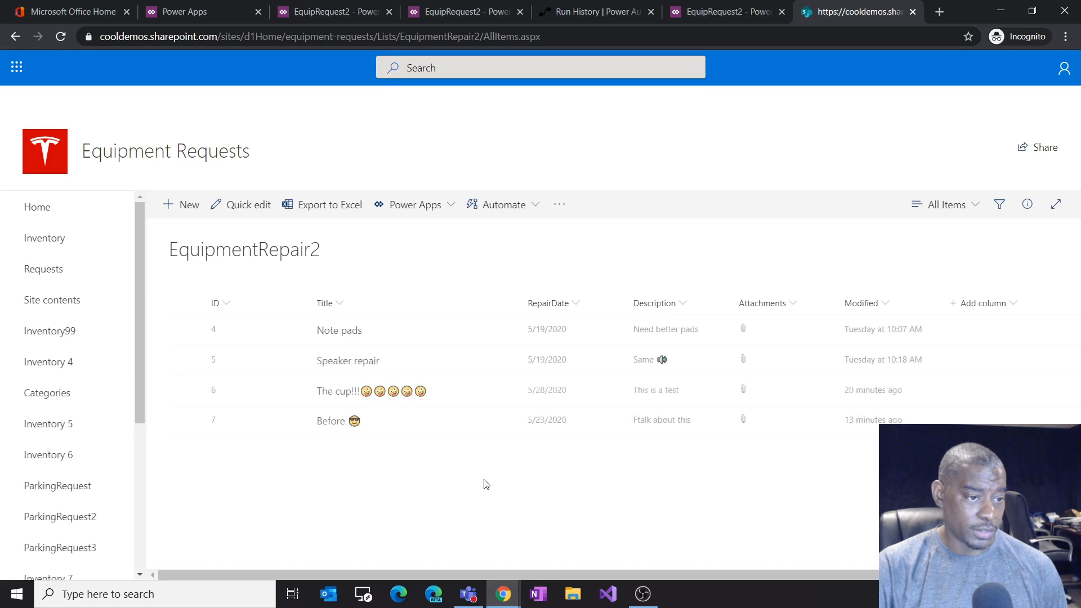
{"action": "left_click_drag", "start_coordinate": [403, 576], "coordinate": [350, 572]}
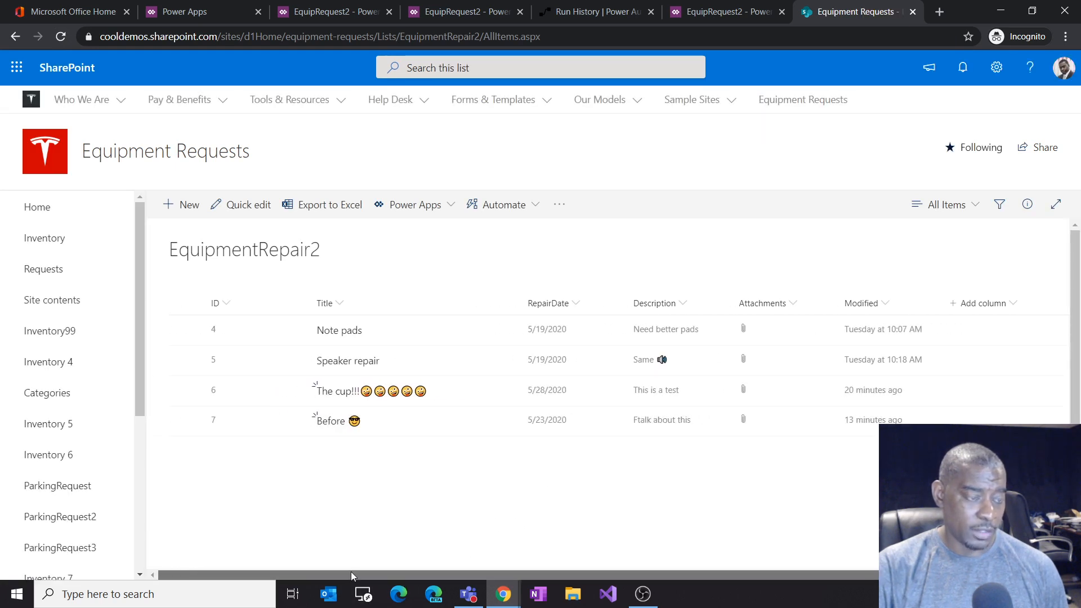
{"action": "left_click", "coordinate": [997, 304]}
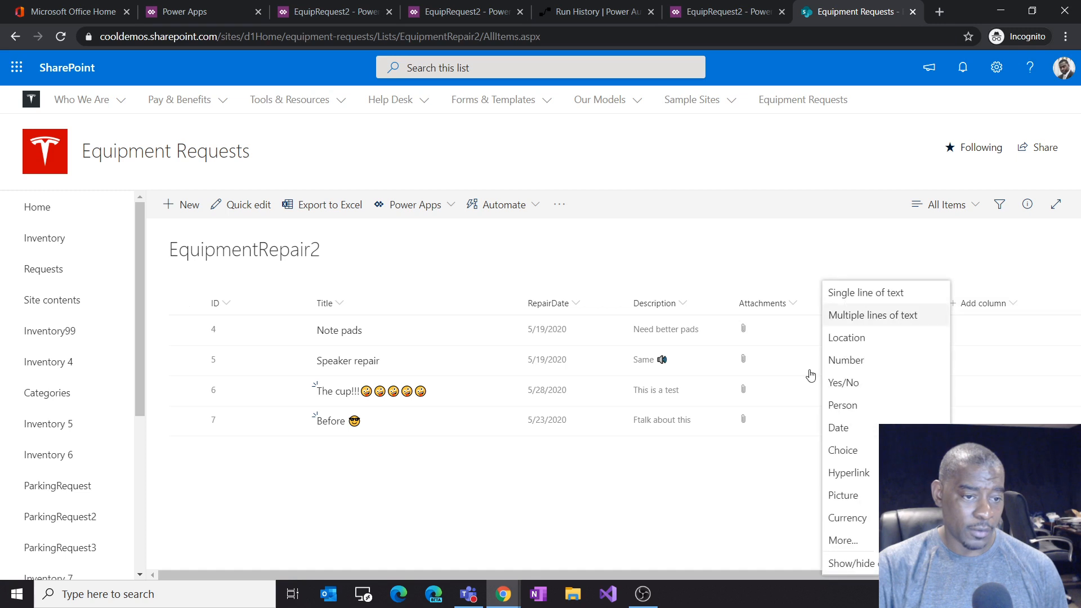
{"action": "left_click", "coordinate": [535, 515]}
{"action": "scroll", "coordinate": [52, 451], "scroll_direction": "down", "scroll_amount": 4}
{"action": "scroll", "coordinate": [51, 450], "scroll_direction": "up", "scroll_amount": 1}
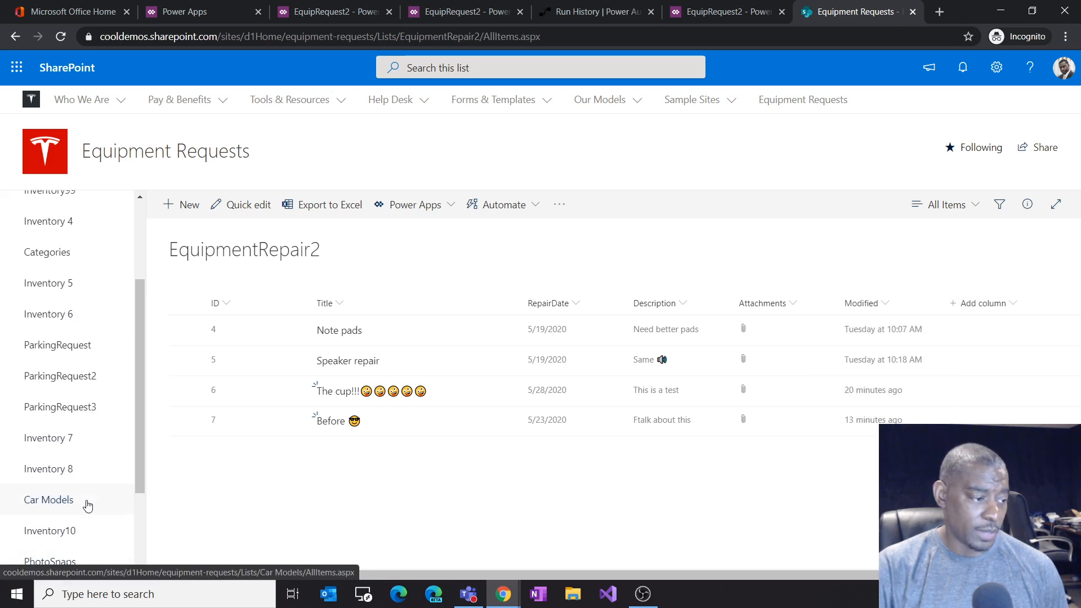
Step: Open the PhotoSnaps library, then return to the EquipmentRepair2 list
{"action": "scroll", "coordinate": [56, 478], "scroll_direction": "down", "scroll_amount": 2}
{"action": "left_click", "coordinate": [62, 425]}
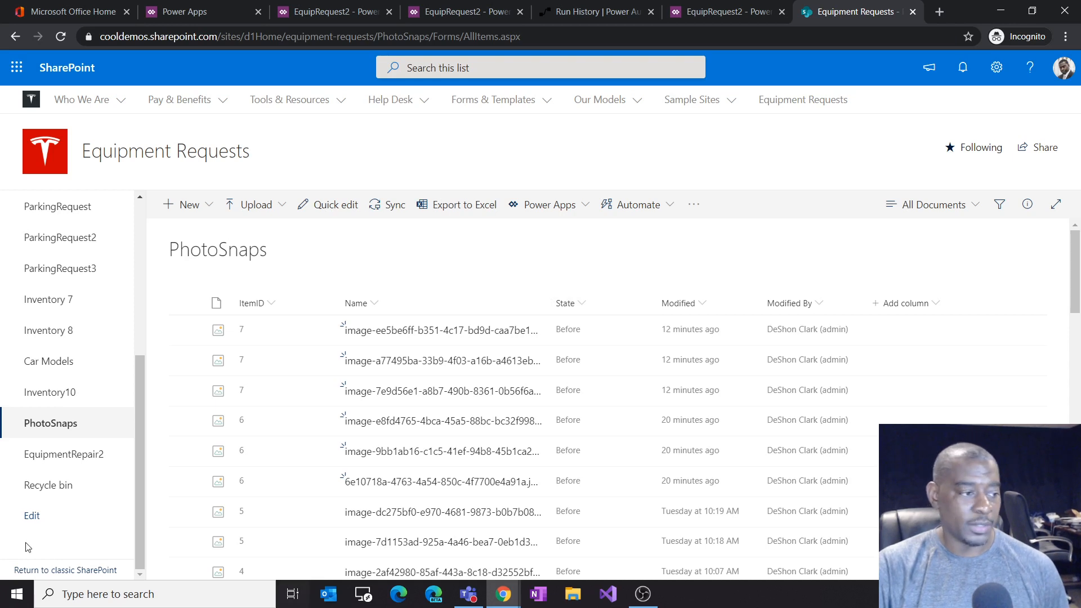
{"action": "left_click", "coordinate": [63, 457]}
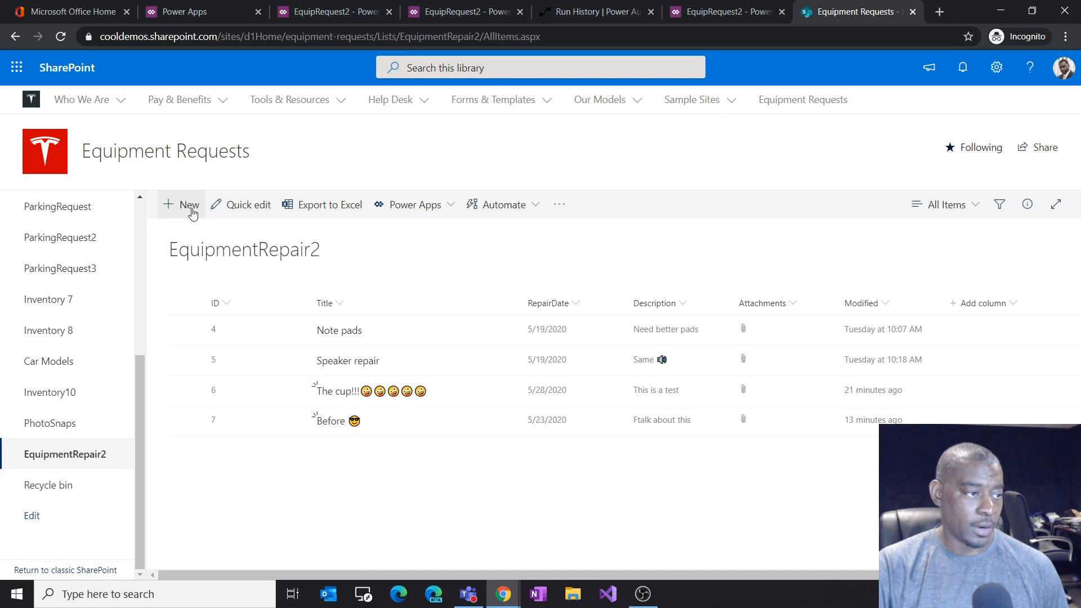
Step: Add a Choice column named PhotoType to EquipmentRepair2 with choices Before, After and Enhancements
{"action": "left_click", "coordinate": [988, 306]}
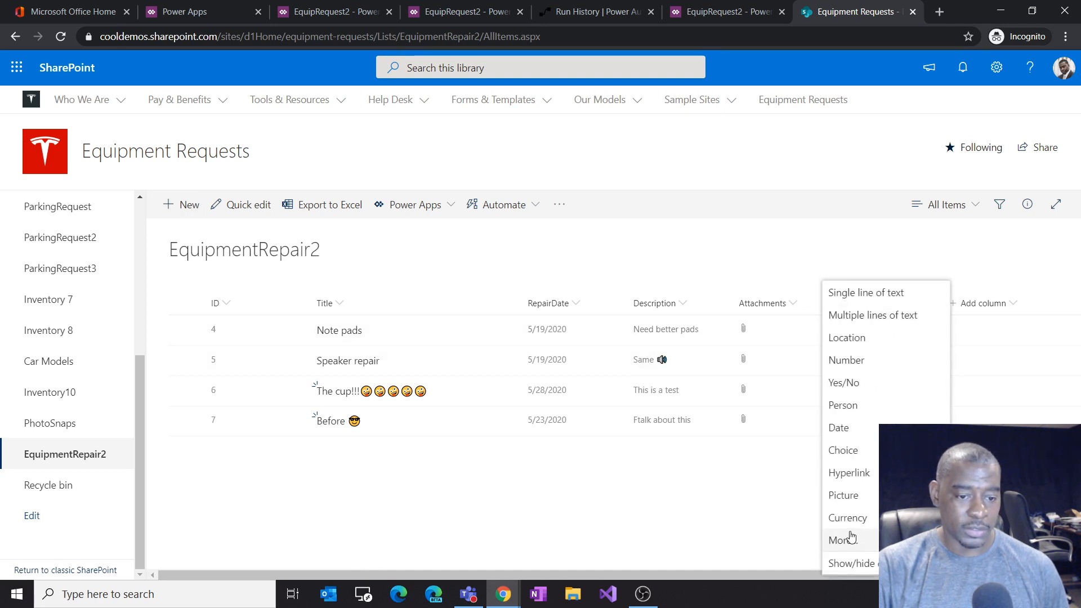
{"action": "left_click", "coordinate": [864, 452]}
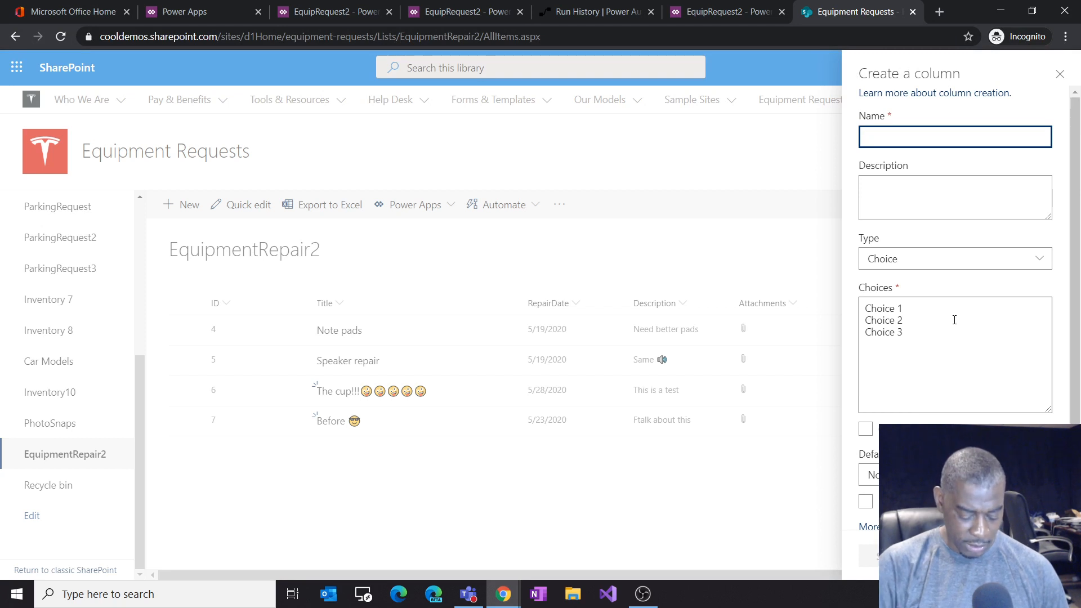
{"action": "type", "text": "Photo"}
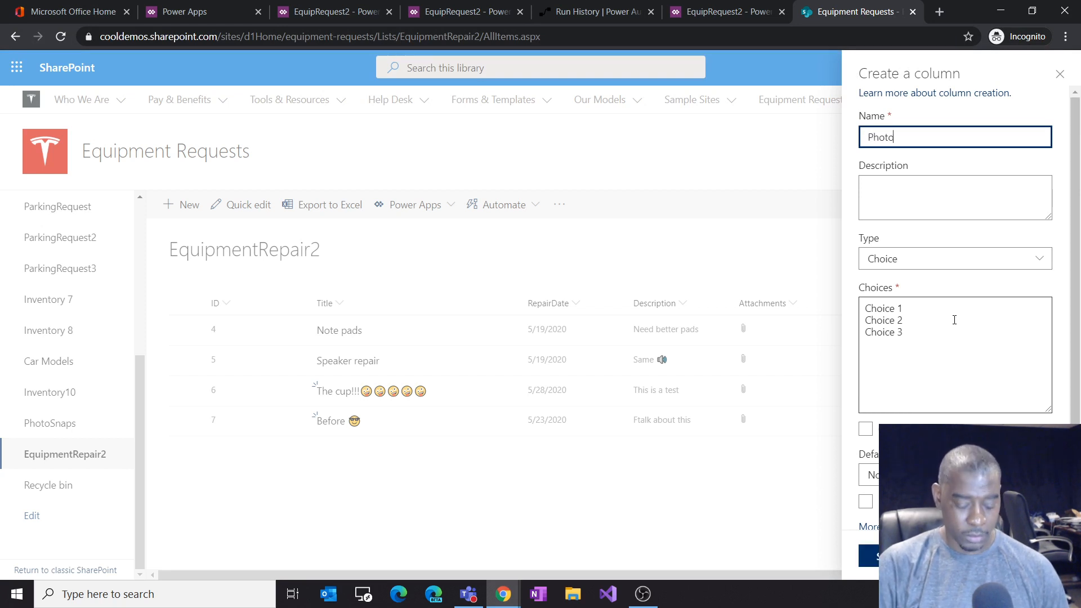
{"action": "type", "text": "Type"}
{"action": "left_click_drag", "start_coordinate": [920, 336], "coordinate": [844, 291]}
{"action": "type", "text": "Before"}
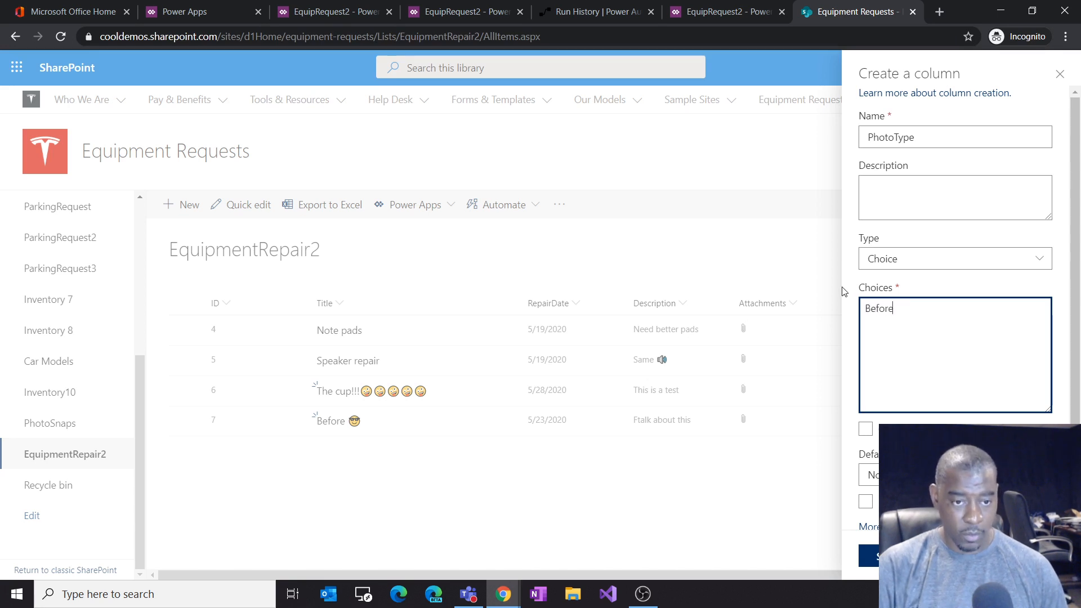
{"action": "key", "text": "Return"}
{"action": "type", "text": "After"}
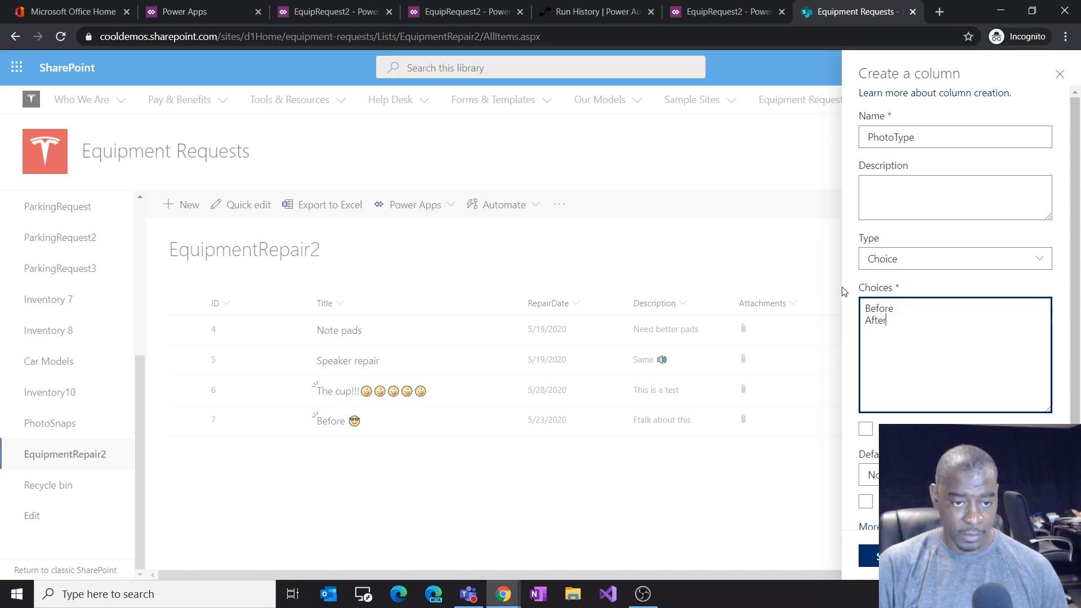
{"action": "key", "text": "Return"}
{"action": "type", "text": "Enha"}
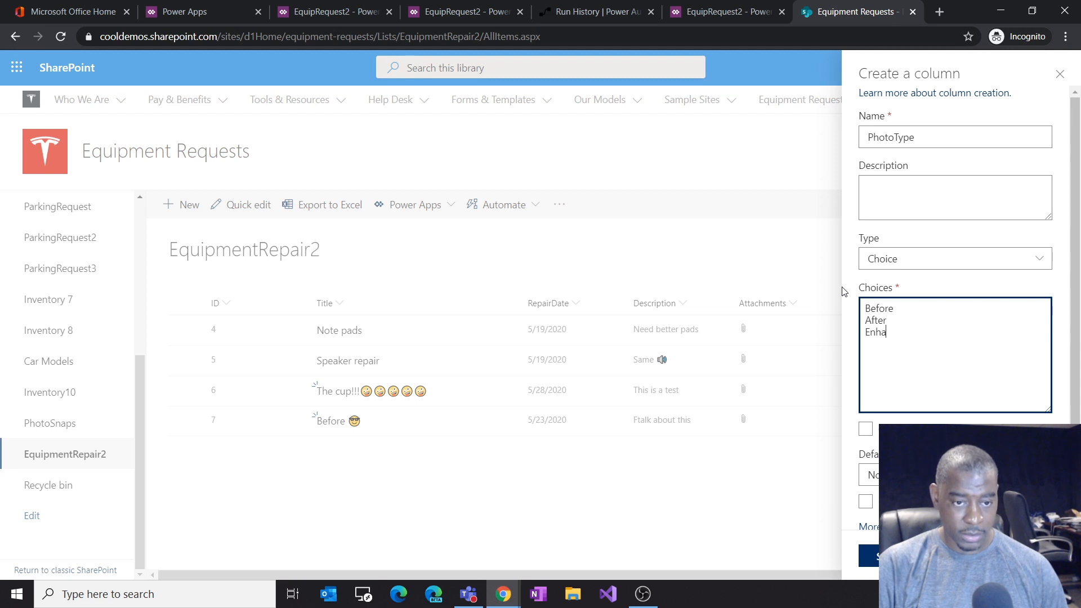
{"action": "type", "text": "ncements"}
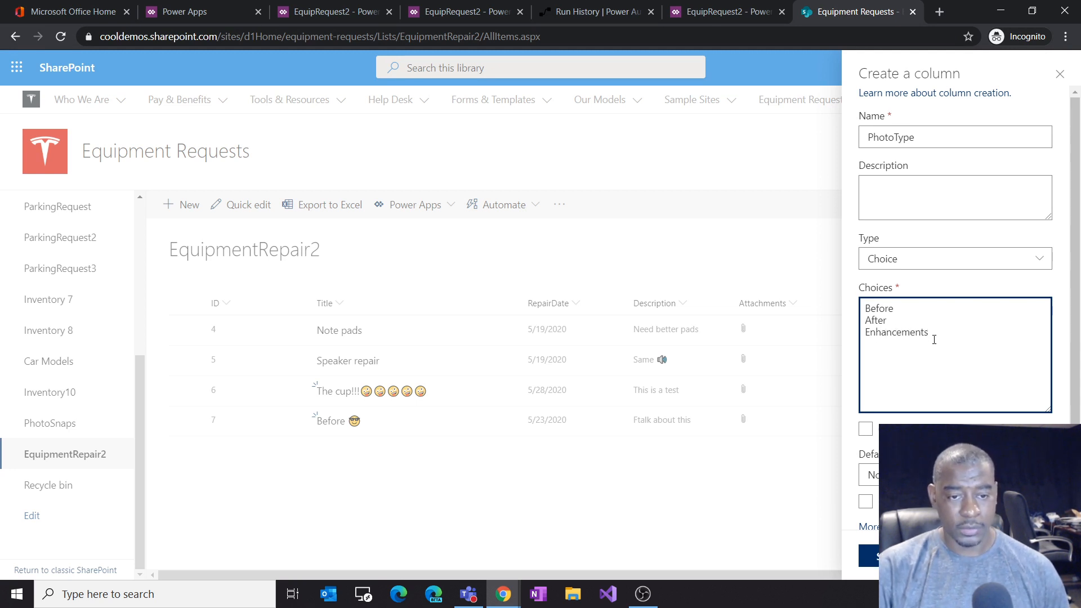
Step: Set the PhotoType column's default value to Before and save the new column
{"action": "left_click", "coordinate": [869, 474]}
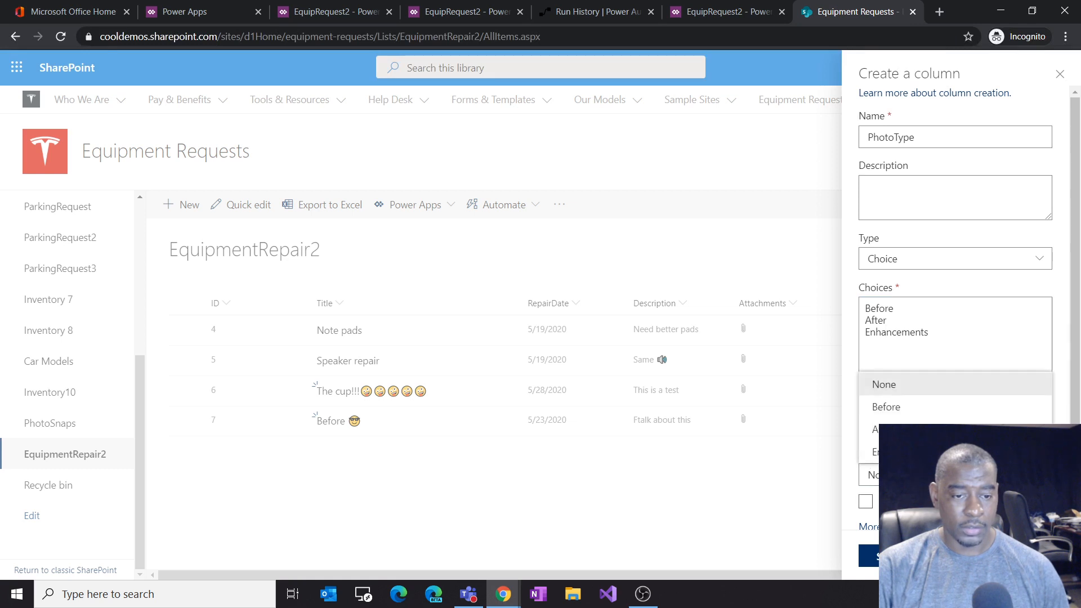
{"action": "left_click", "coordinate": [887, 407]}
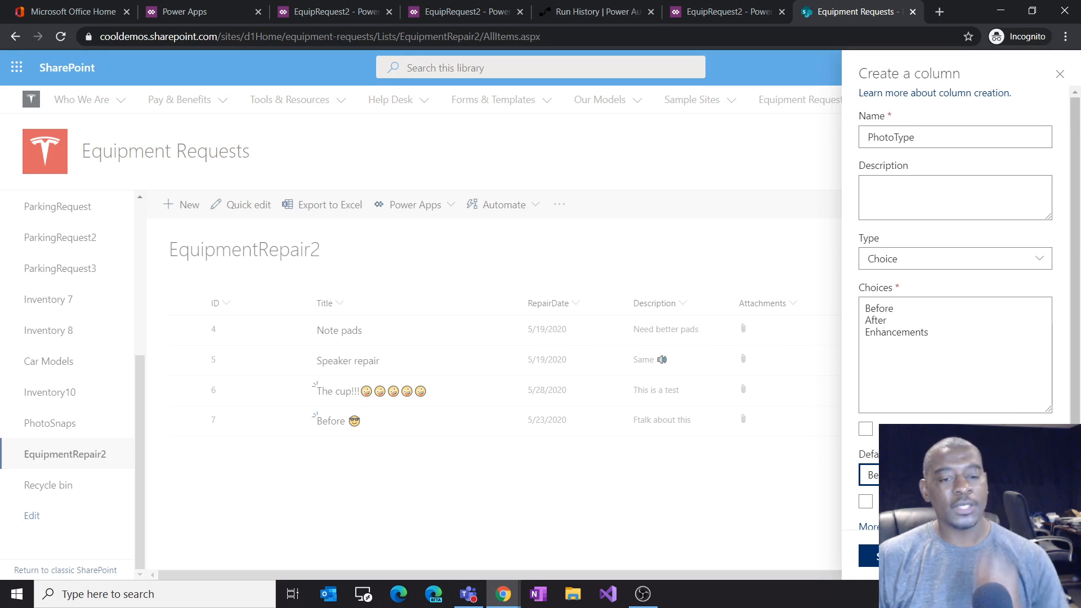
{"action": "scroll", "coordinate": [957, 298], "scroll_direction": "down", "scroll_amount": 1}
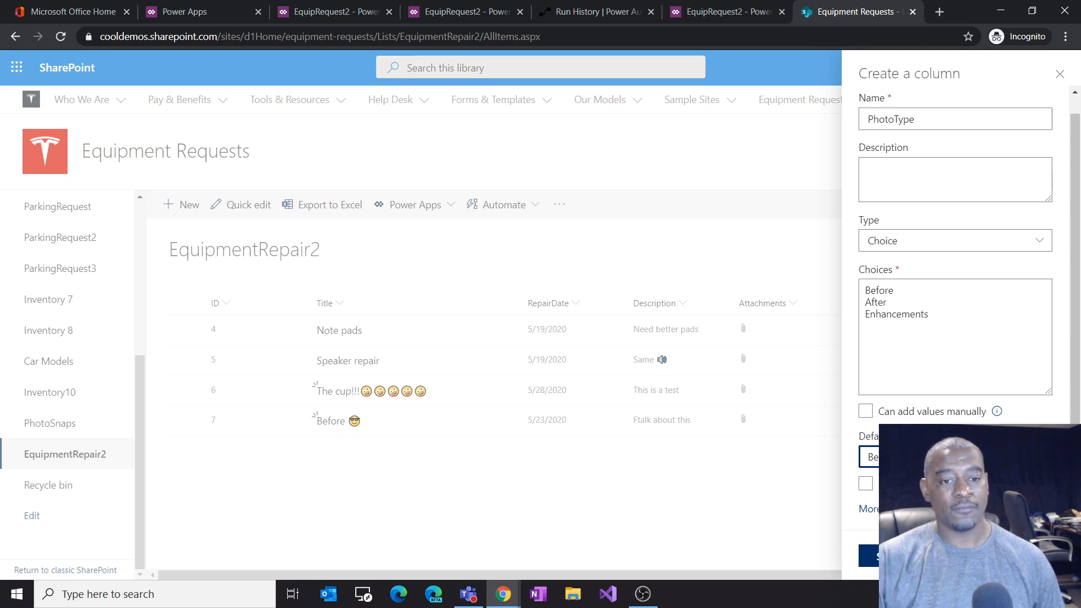
{"action": "left_click", "coordinate": [869, 556]}
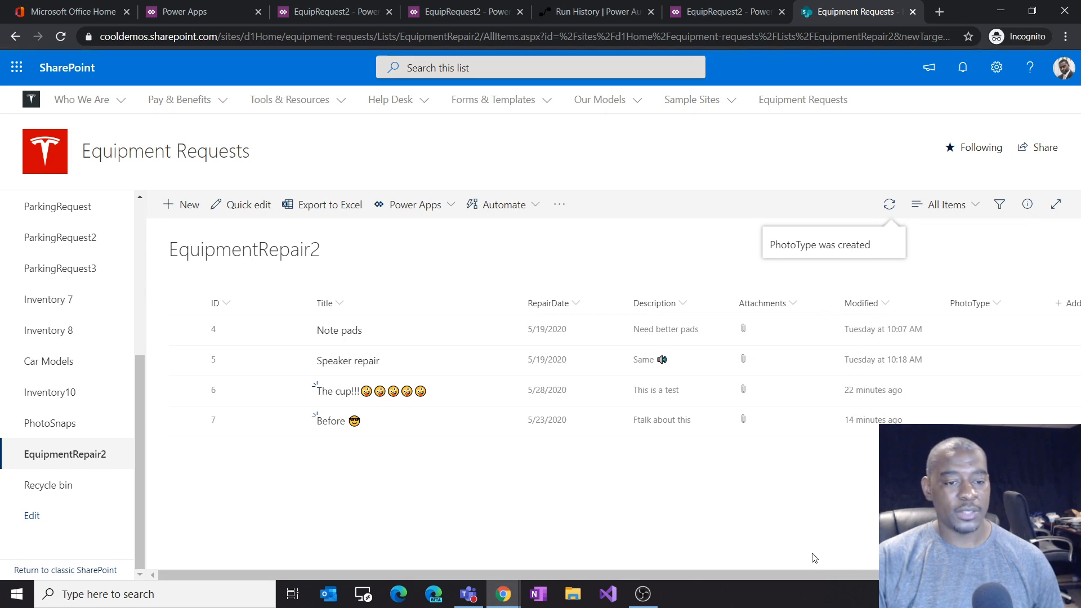
Step: Open the Edit View settings for the list's current view, then return to the list tab
{"action": "left_click_drag", "start_coordinate": [793, 573], "coordinate": [870, 572]}
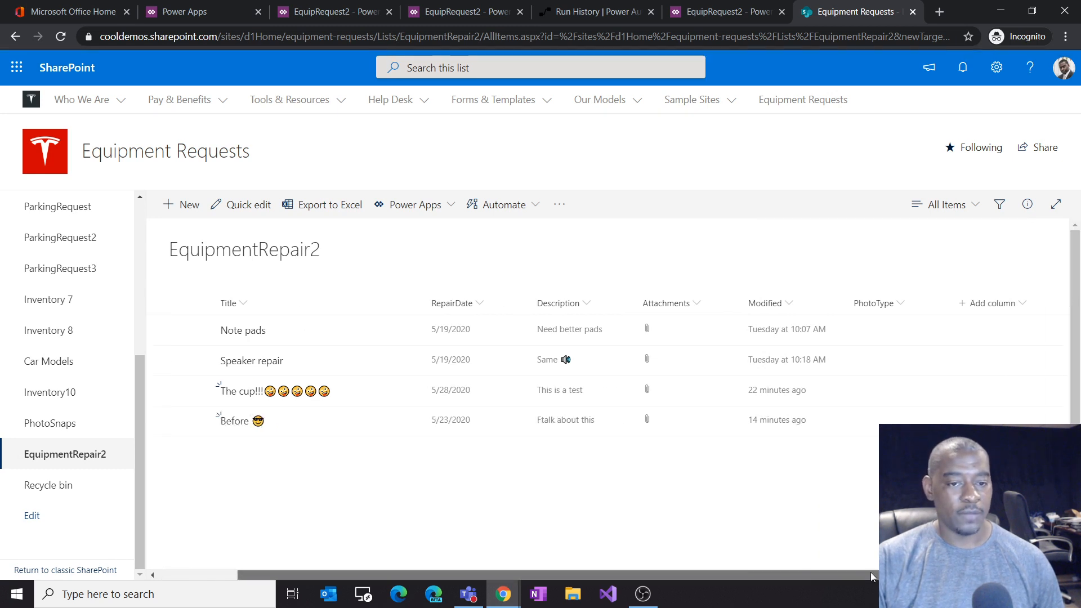
{"action": "left_click", "coordinate": [961, 207]}
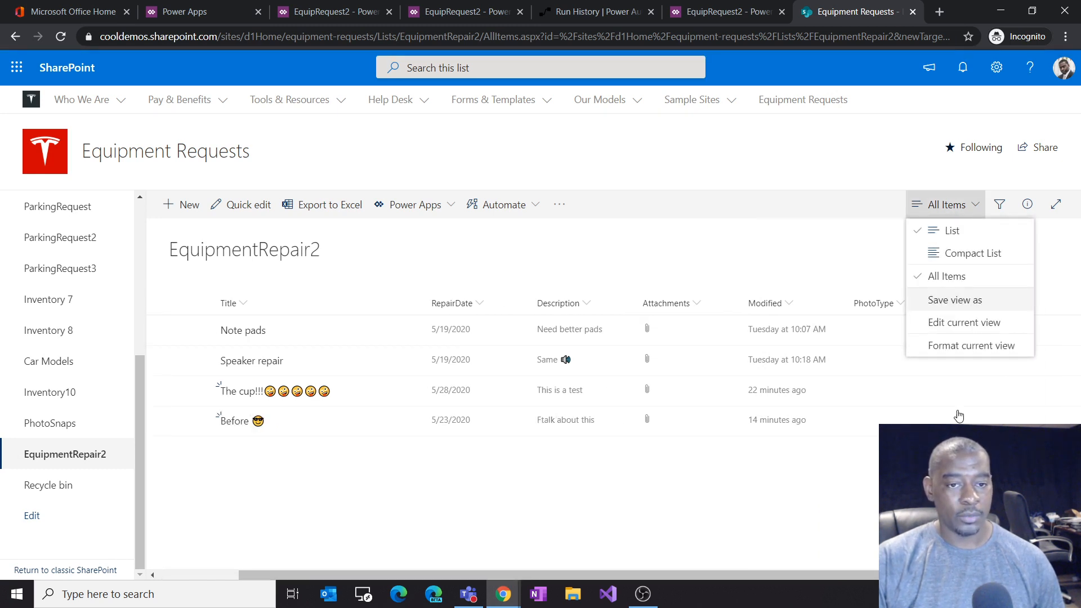
{"action": "left_click", "coordinate": [954, 326]}
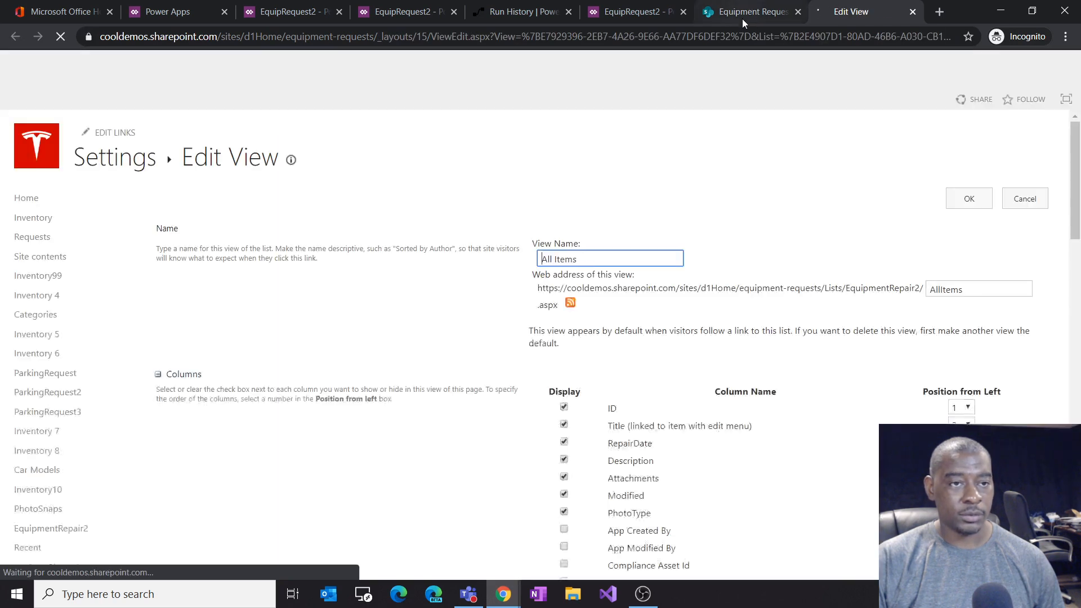
{"action": "left_click", "coordinate": [743, 16]}
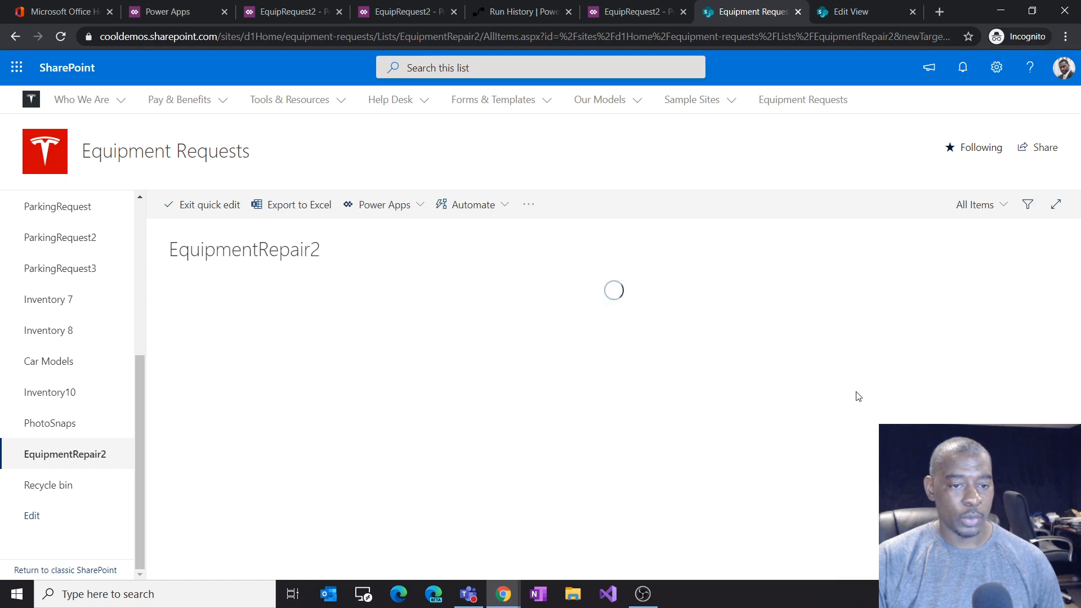
Step: In the quick-edit grid, set the first item's PhotoType to Before and fill it down to all items
{"action": "left_click", "coordinate": [750, 330]}
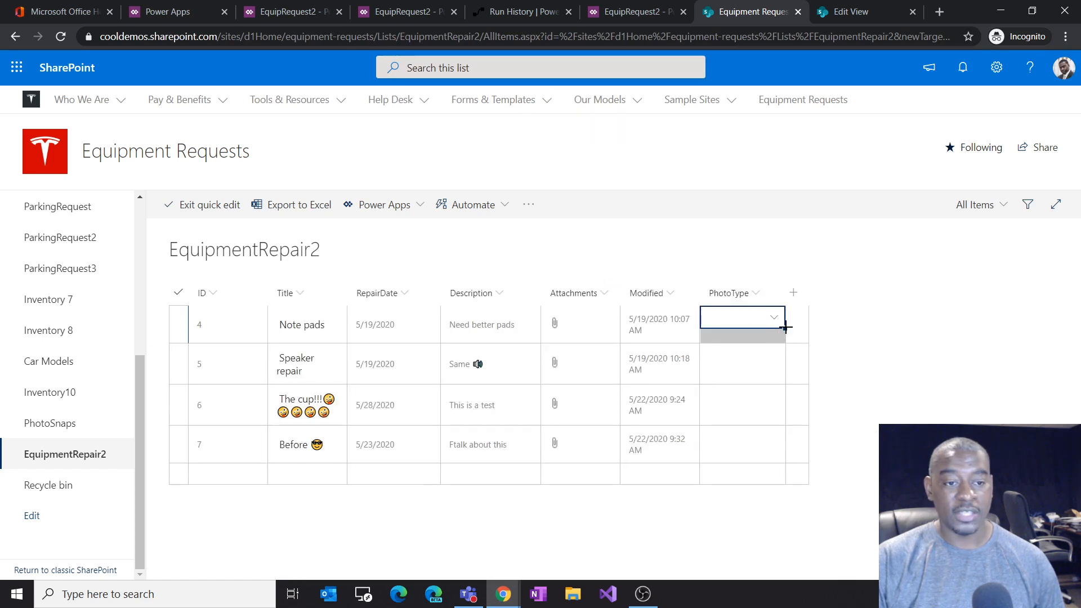
{"action": "mouse_move", "coordinate": [786, 326]}
{"action": "left_mouse_down"}
{"action": "mouse_move", "coordinate": [762, 431]}
{"action": "mouse_move", "coordinate": [782, 430]}
{"action": "mouse_move", "coordinate": [771, 326]}
{"action": "left_mouse_up"}
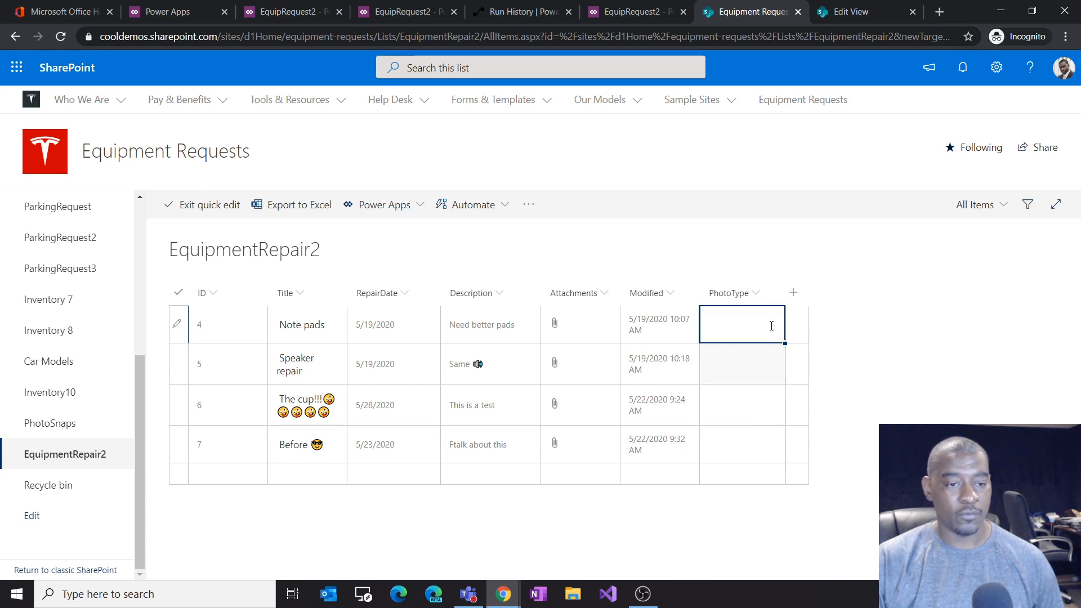
{"action": "left_click", "coordinate": [766, 338]}
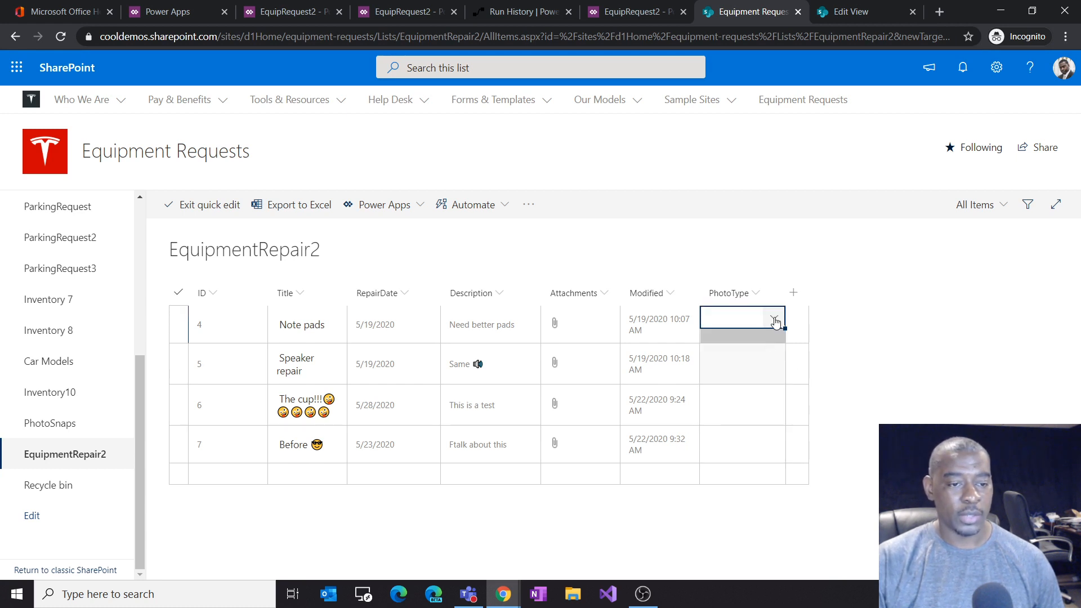
{"action": "left_click", "coordinate": [741, 344]}
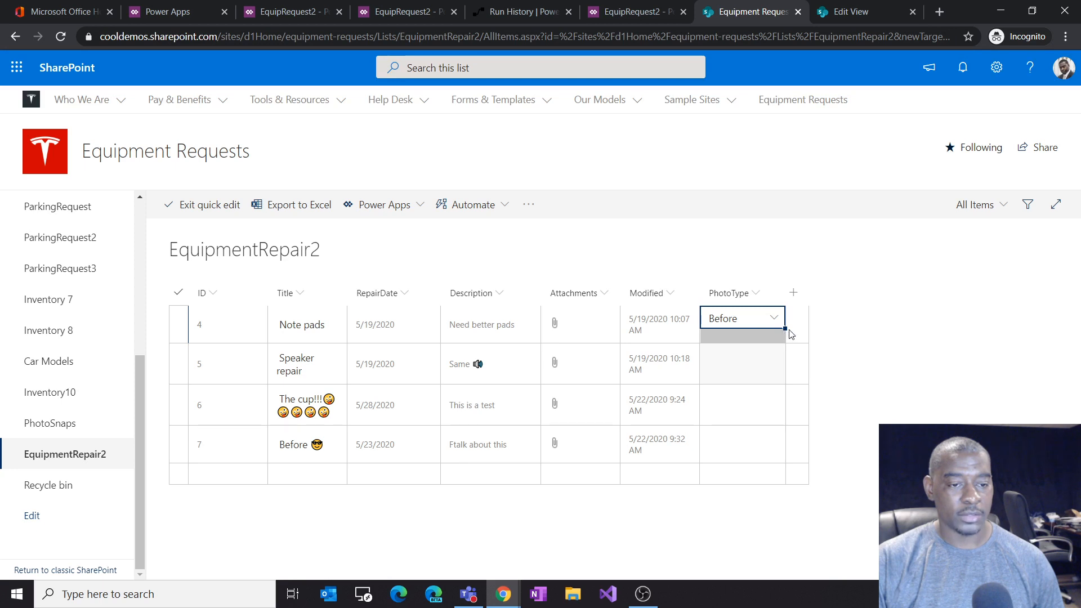
{"action": "left_click_drag", "start_coordinate": [784, 329], "coordinate": [774, 470]}
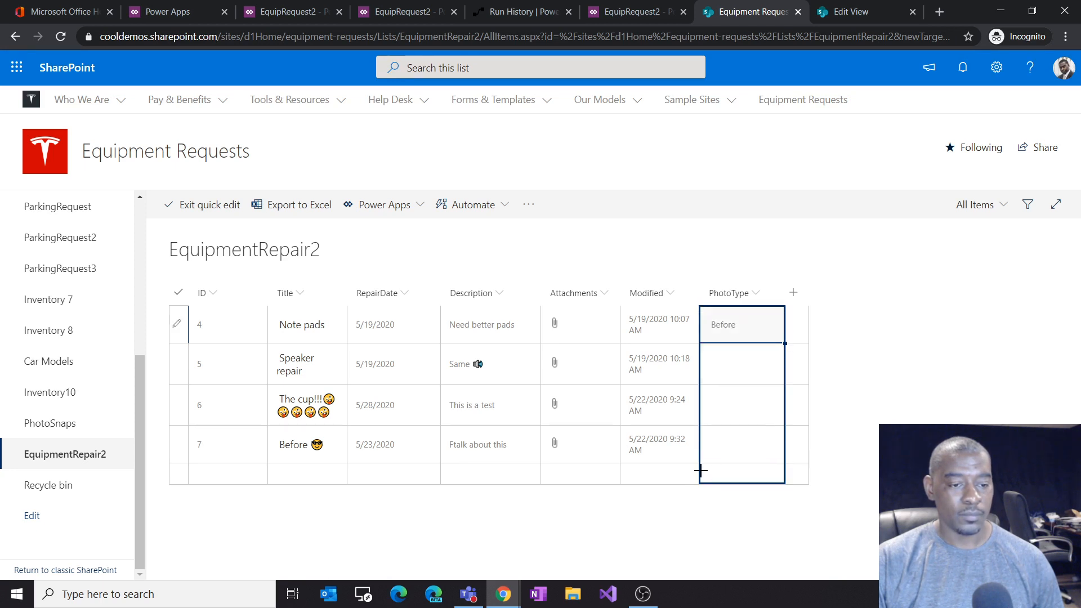
{"action": "left_click_drag", "start_coordinate": [700, 468], "coordinate": [725, 458]}
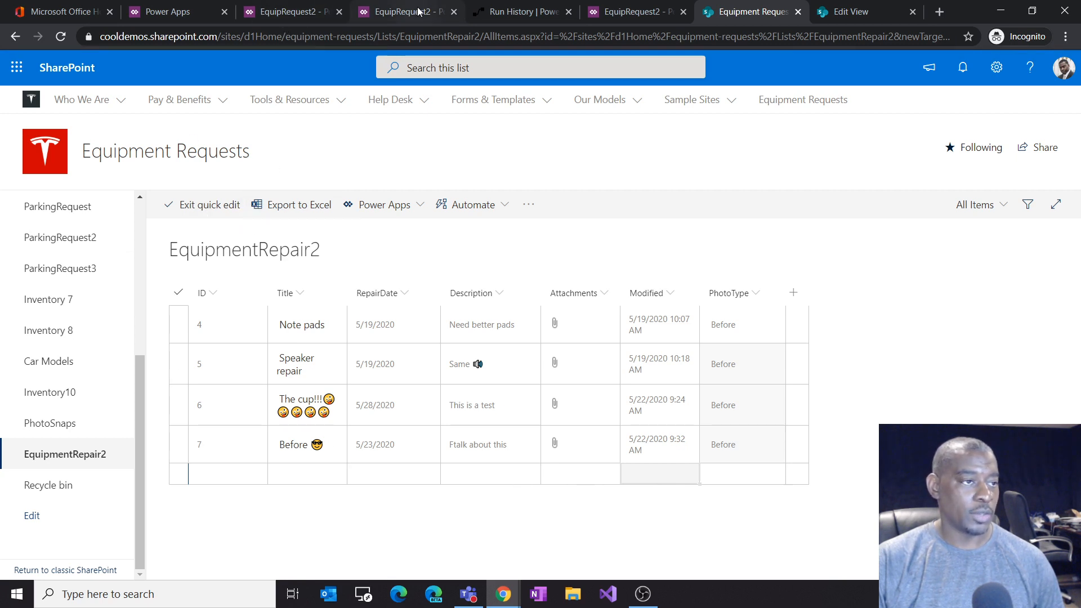
Step: Switch to the Power Apps Studio tab and refresh the EquipmentRepair2 data source
{"action": "left_click", "coordinate": [394, 12]}
{"action": "left_click", "coordinate": [634, 16]}
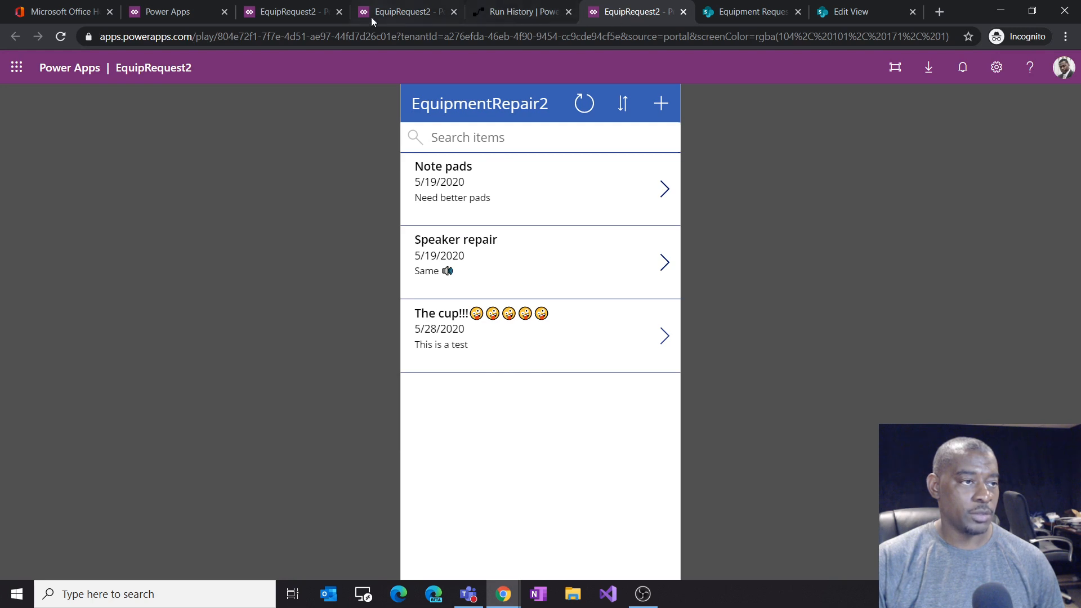
{"action": "left_click", "coordinate": [302, 15]}
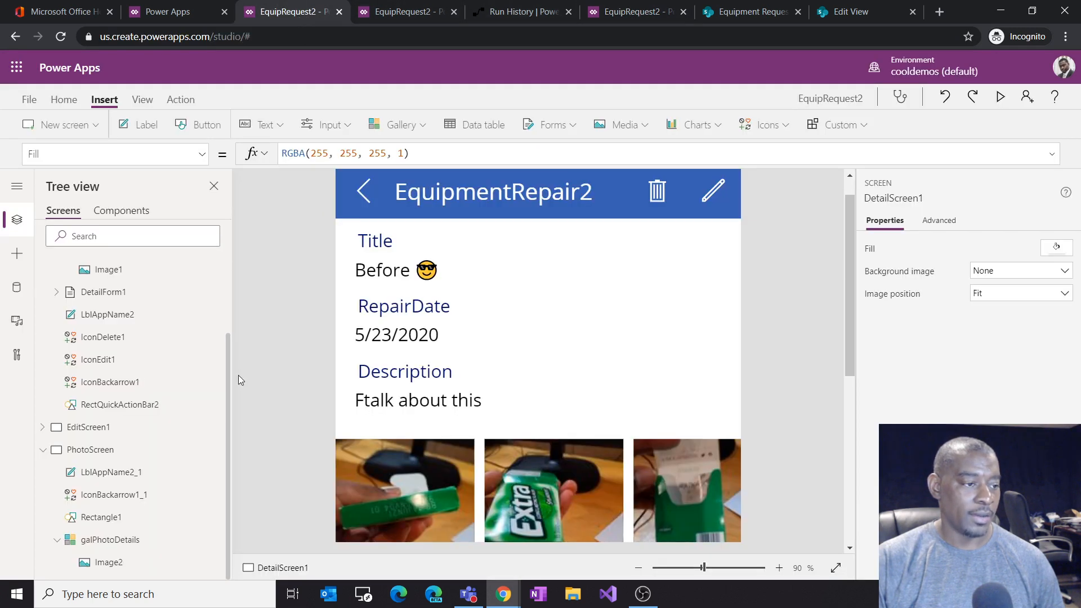
{"action": "left_click", "coordinate": [17, 287]}
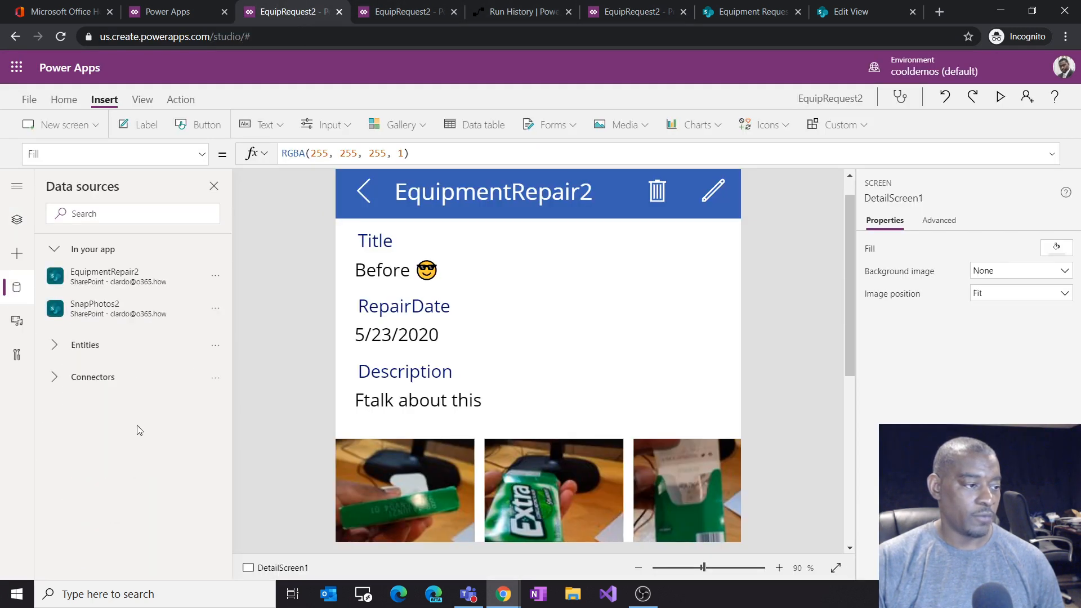
{"action": "left_click", "coordinate": [212, 285]}
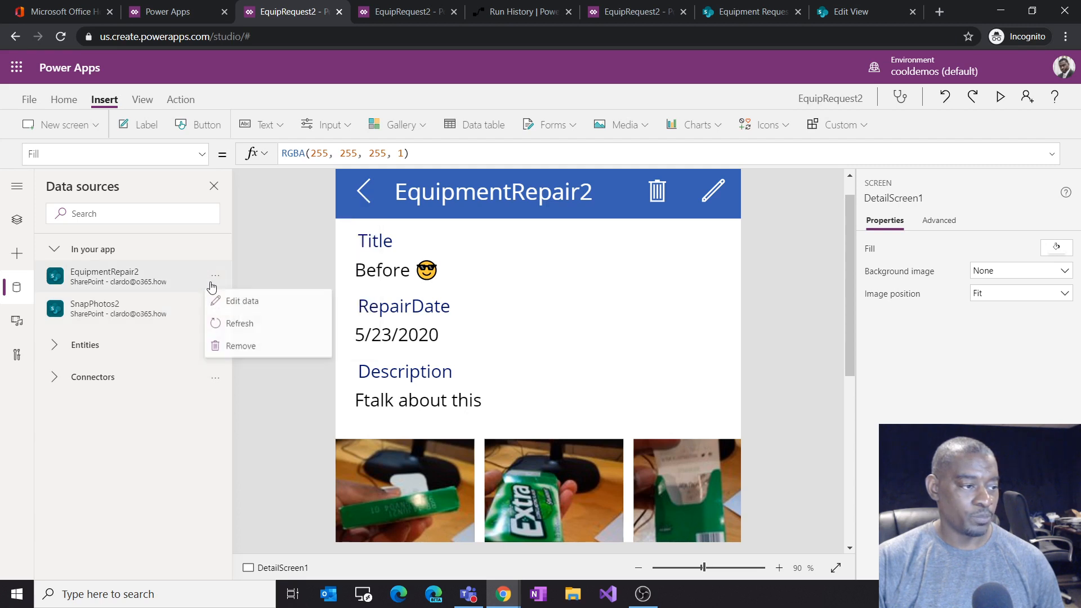
{"action": "left_click", "coordinate": [242, 323]}
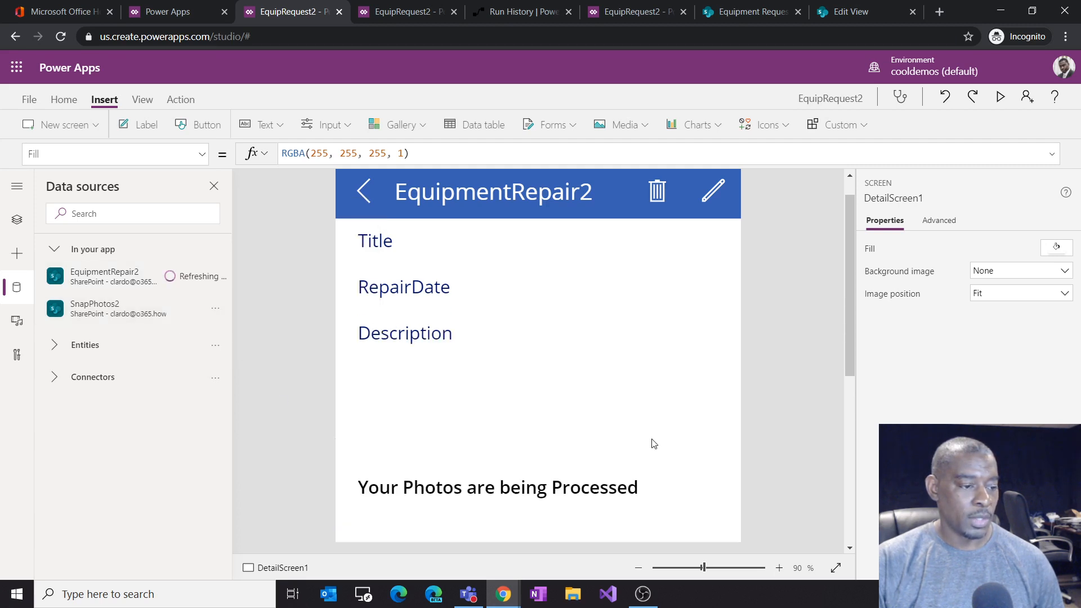
Step: Add the PhotoType field to EditForm1 on EditScreen1
{"action": "left_click", "coordinate": [17, 219]}
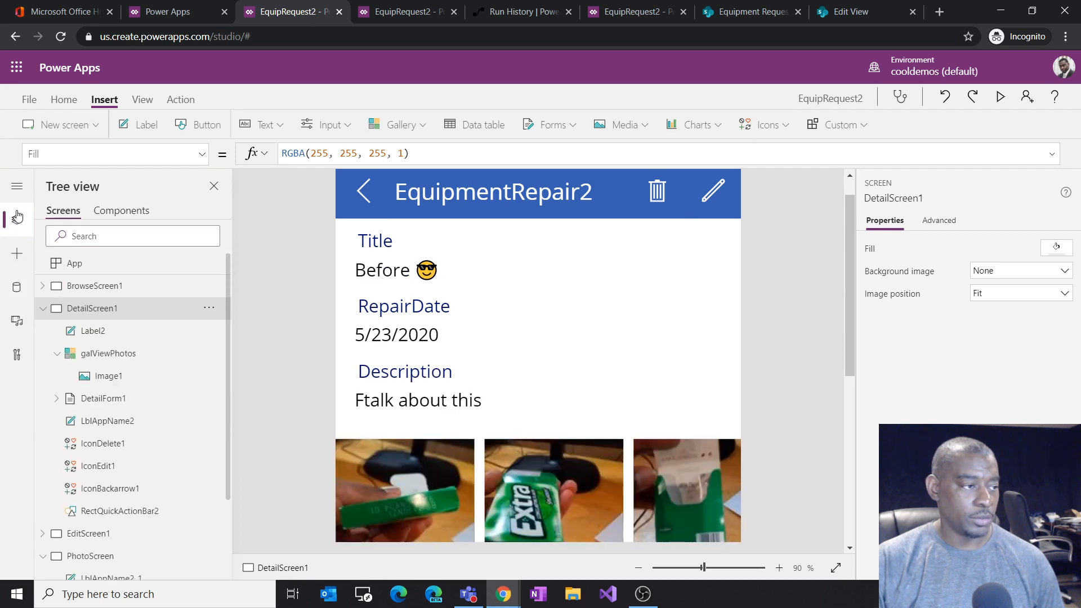
{"action": "left_click", "coordinate": [43, 308]}
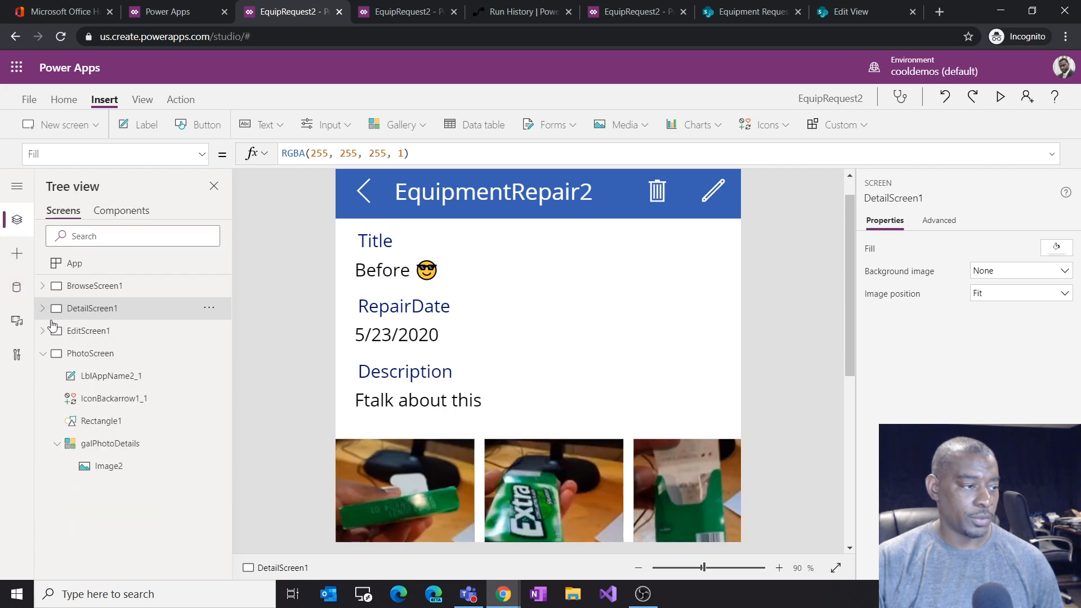
{"action": "left_click", "coordinate": [90, 331]}
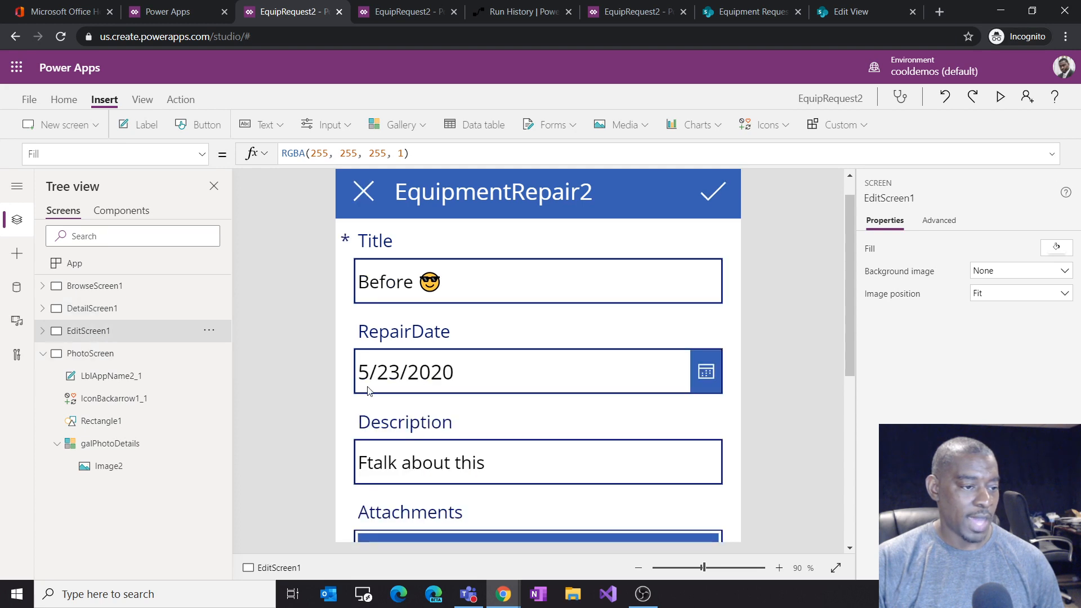
{"action": "scroll", "coordinate": [521, 420], "scroll_direction": "down", "scroll_amount": 2}
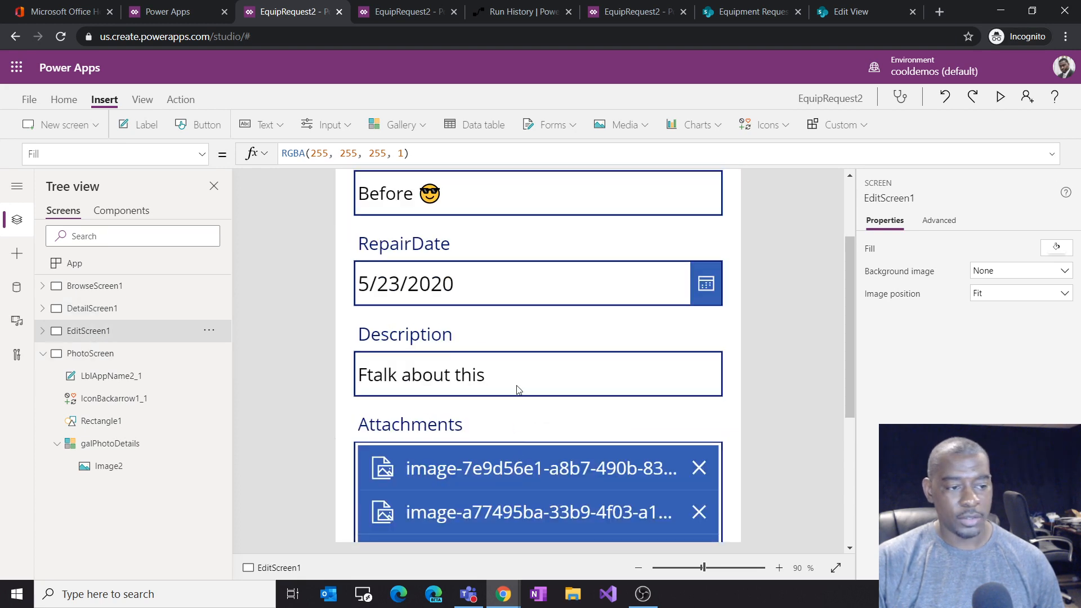
{"action": "scroll", "coordinate": [513, 344], "scroll_direction": "up", "scroll_amount": 2}
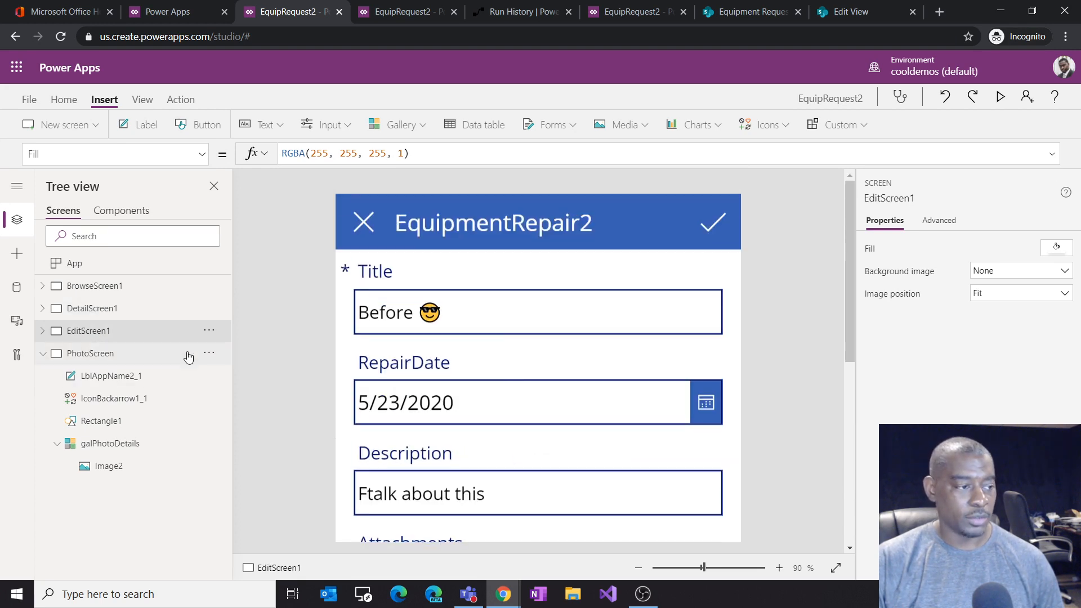
{"action": "left_click", "coordinate": [42, 332]}
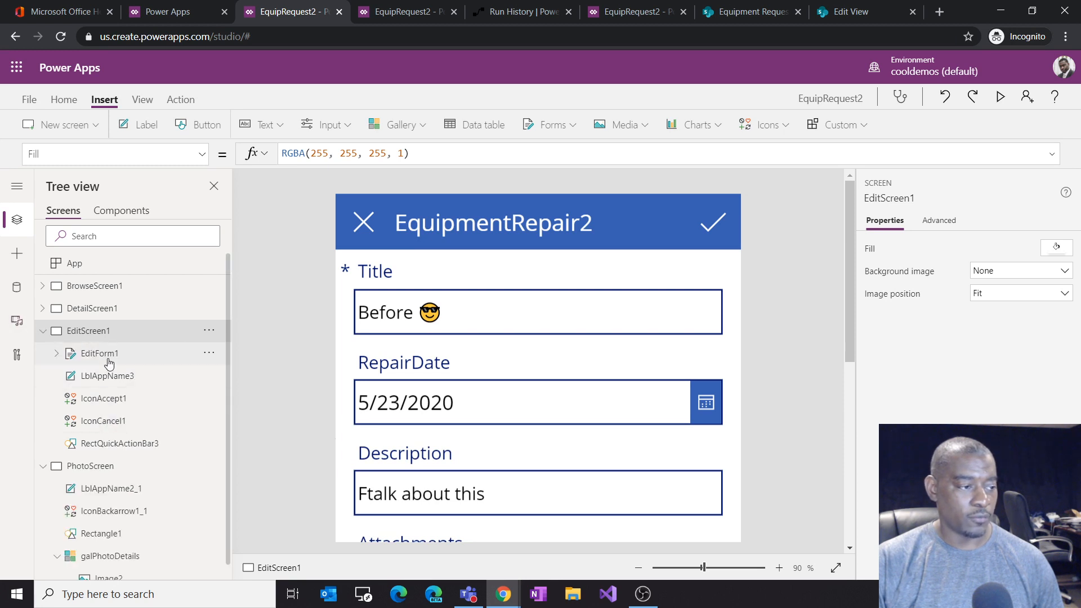
{"action": "left_click", "coordinate": [78, 353]}
{"action": "left_click", "coordinate": [1051, 274]}
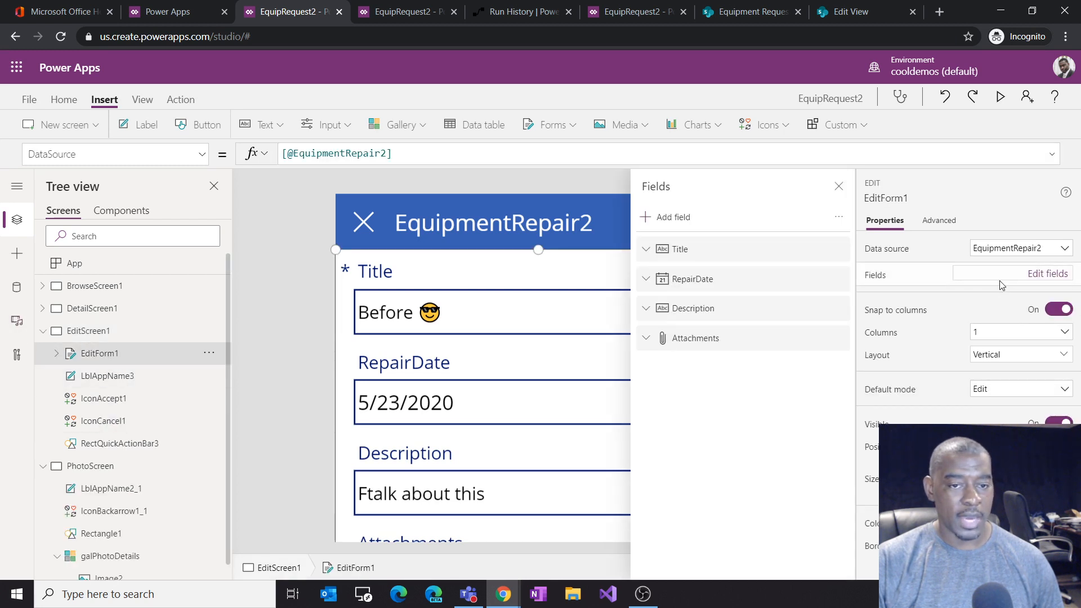
{"action": "left_click", "coordinate": [678, 221]}
{"action": "left_click", "coordinate": [723, 273]}
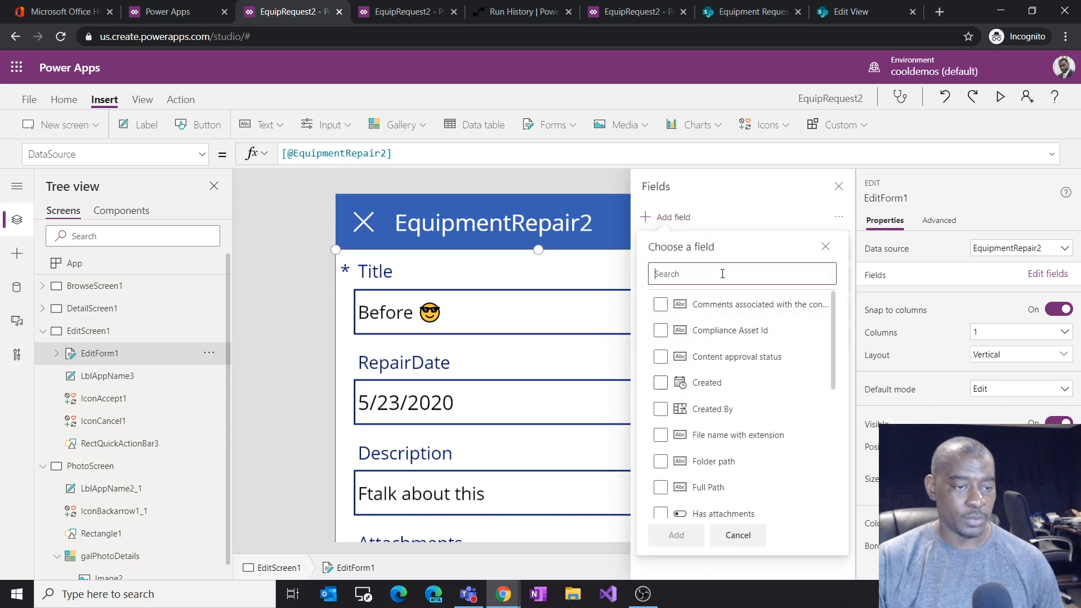
{"action": "type", "text": "sta"}
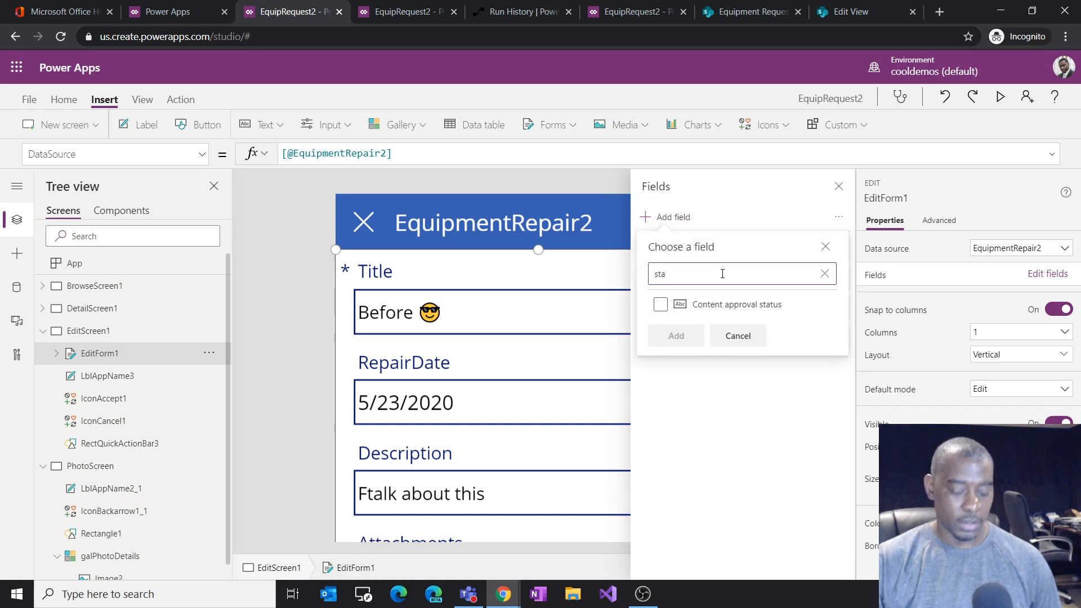
{"action": "key", "text": "BackSpace"}
{"action": "key", "text": "BackSpace"}
{"action": "key", "text": "BackSpace"}
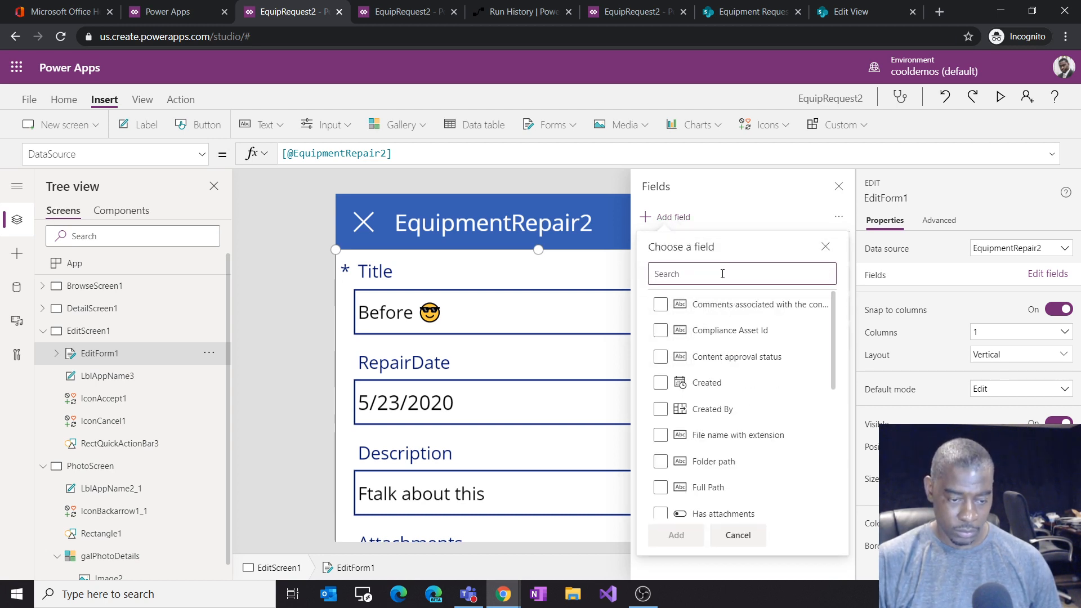
{"action": "type", "text": "ph"}
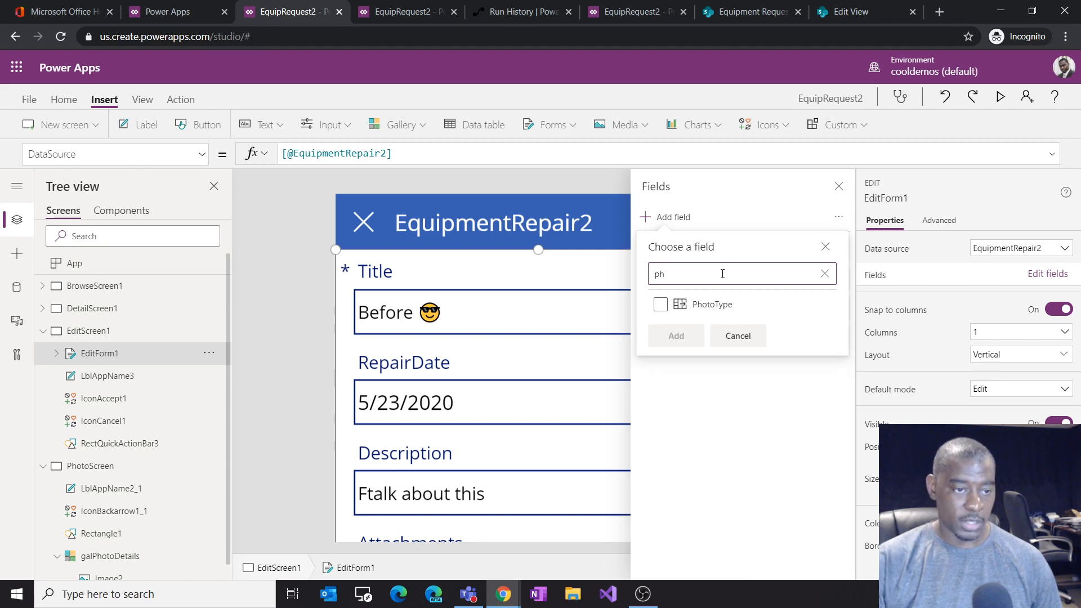
{"action": "left_click", "coordinate": [704, 304]}
{"action": "left_click", "coordinate": [684, 336]}
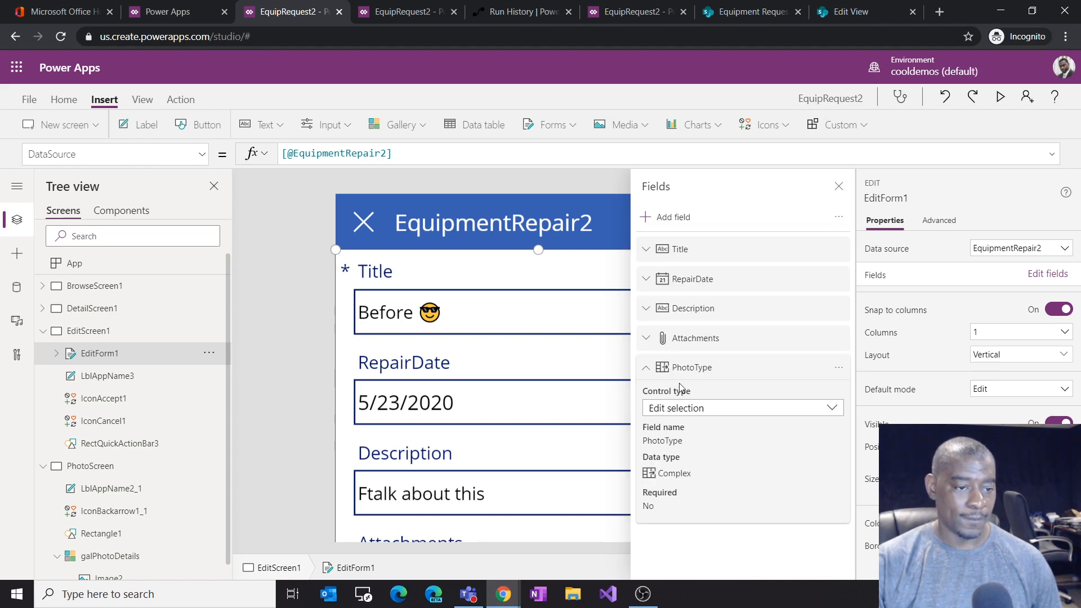
{"action": "left_click", "coordinate": [839, 186]}
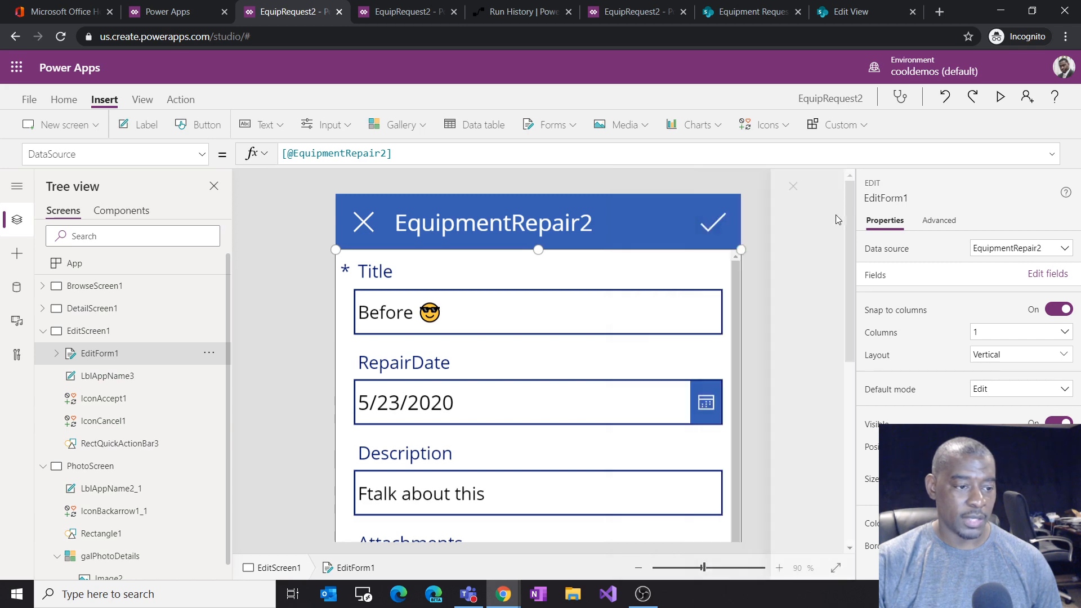
Step: Move the PhotoType field up in the form so it follows RepairDate
{"action": "scroll", "coordinate": [685, 463], "scroll_direction": "down", "scroll_amount": 3}
{"action": "scroll", "coordinate": [685, 456], "scroll_direction": "down", "scroll_amount": 1}
{"action": "scroll", "coordinate": [685, 449], "scroll_direction": "up", "scroll_amount": 2}
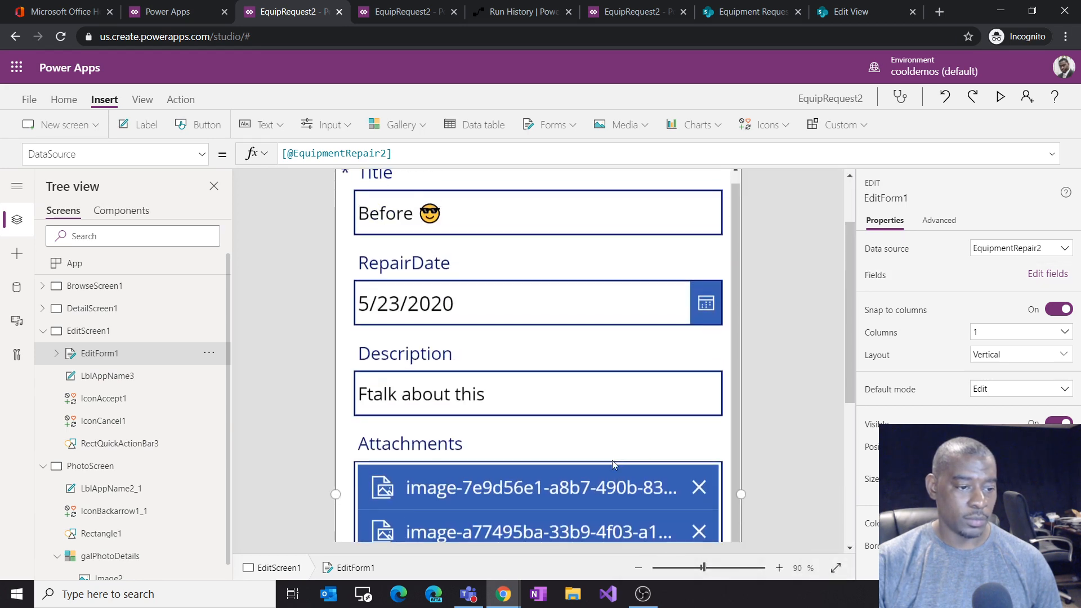
{"action": "scroll", "coordinate": [620, 459], "scroll_direction": "down", "scroll_amount": 5}
{"action": "scroll", "coordinate": [515, 465], "scroll_direction": "up", "scroll_amount": 5}
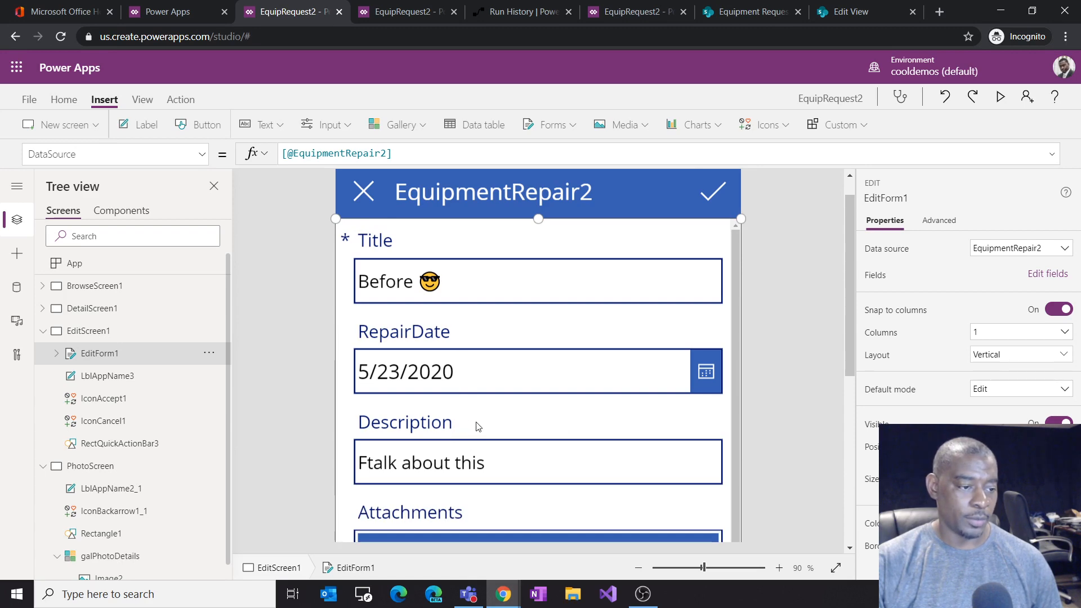
{"action": "scroll", "coordinate": [477, 427], "scroll_direction": "down", "scroll_amount": 10}
{"action": "left_click", "coordinate": [480, 469]}
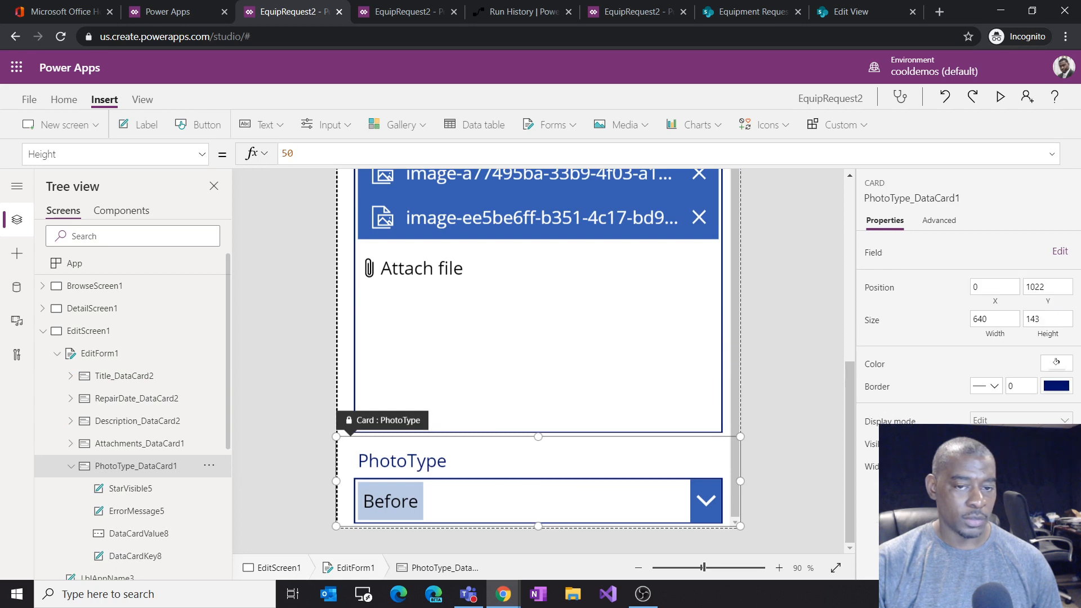
{"action": "left_click", "coordinate": [1060, 252]}
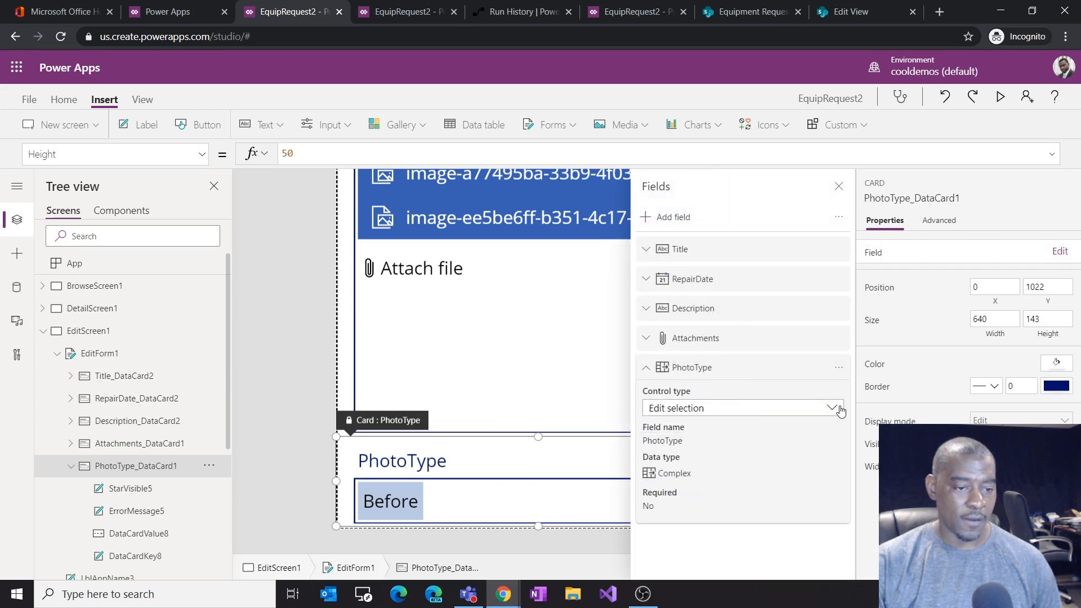
{"action": "left_click", "coordinate": [840, 371]}
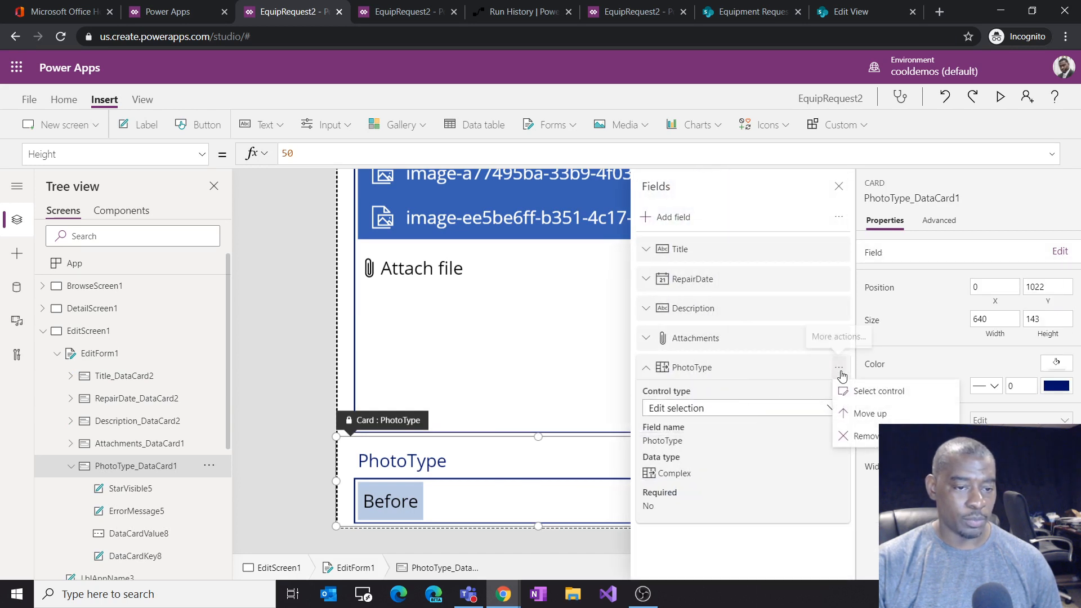
{"action": "left_click", "coordinate": [807, 376]}
{"action": "left_click_drag", "start_coordinate": [807, 376], "coordinate": [793, 309]}
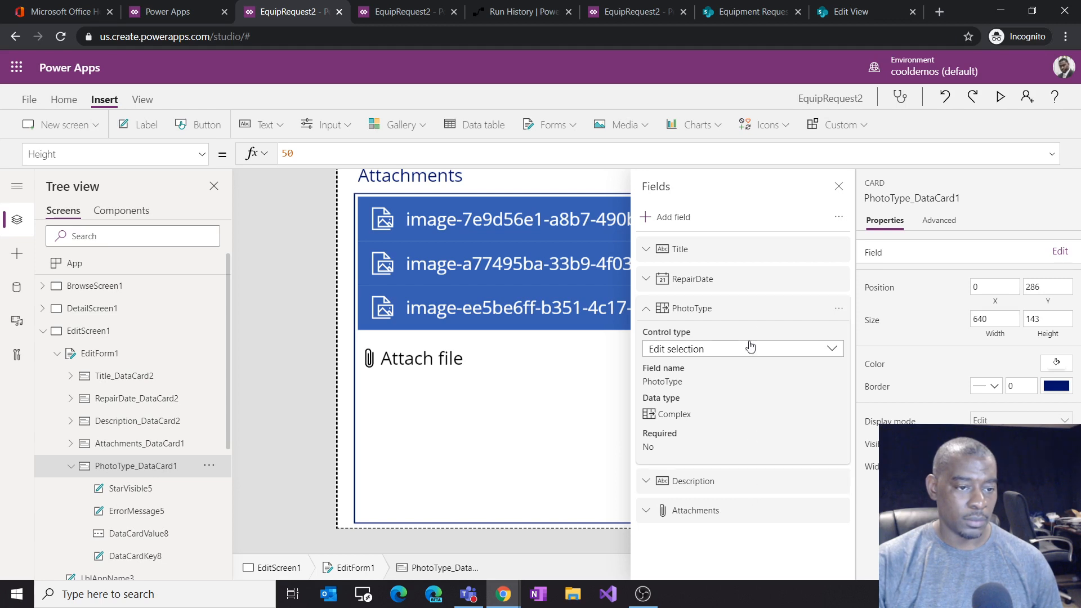
{"action": "left_click", "coordinate": [839, 186]}
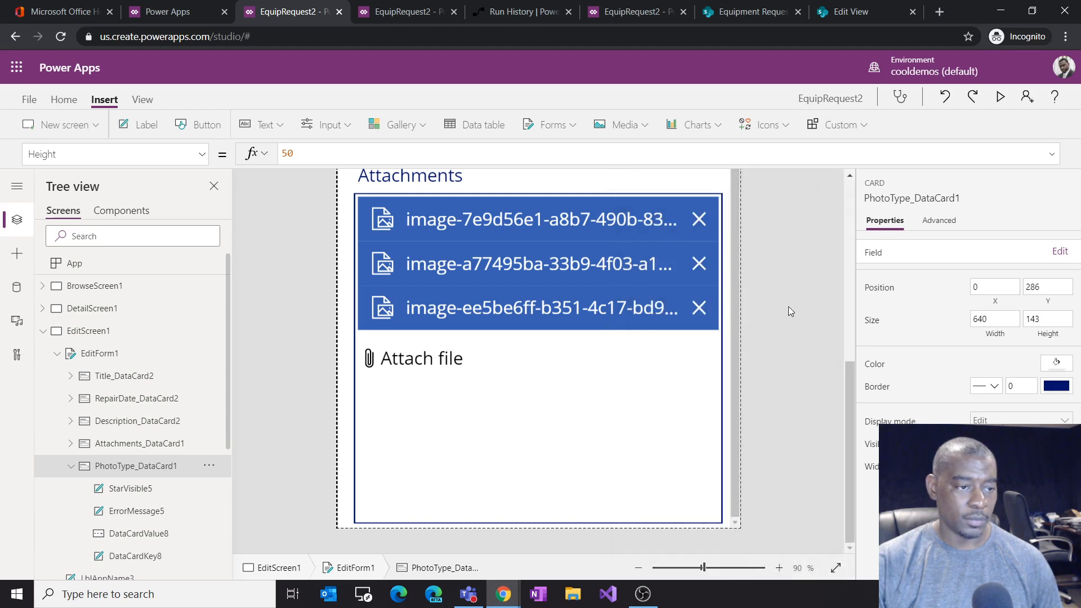
Step: Check the choices offered by the PhotoType dropdown in the edit form
{"action": "scroll", "coordinate": [777, 336], "scroll_direction": "up", "scroll_amount": 3}
{"action": "scroll", "coordinate": [777, 341], "scroll_direction": "up", "scroll_amount": 2}
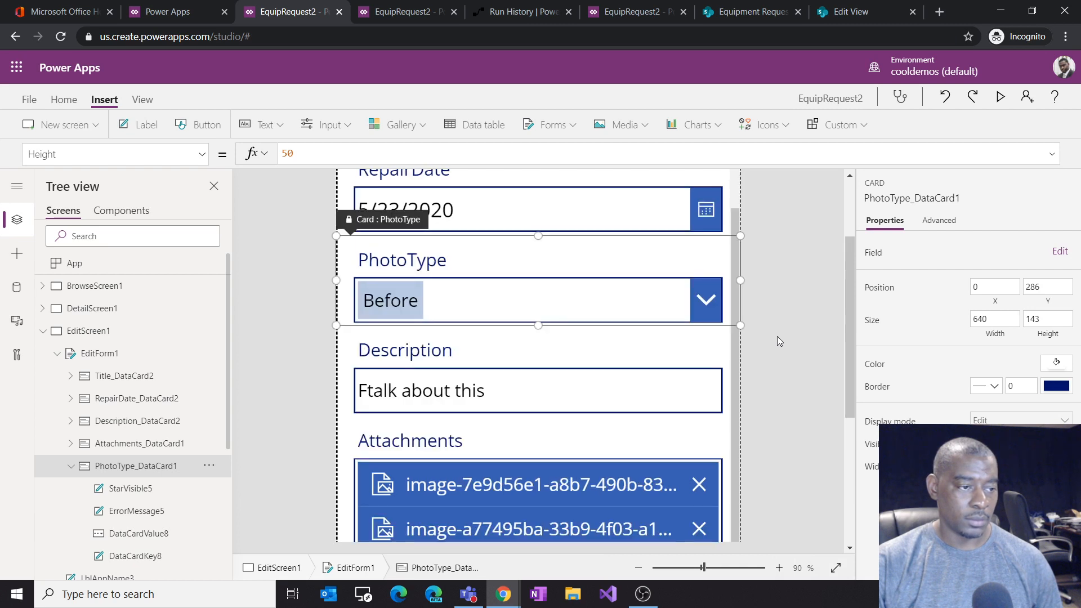
{"action": "left_click", "coordinate": [706, 300], "text": "alt"}
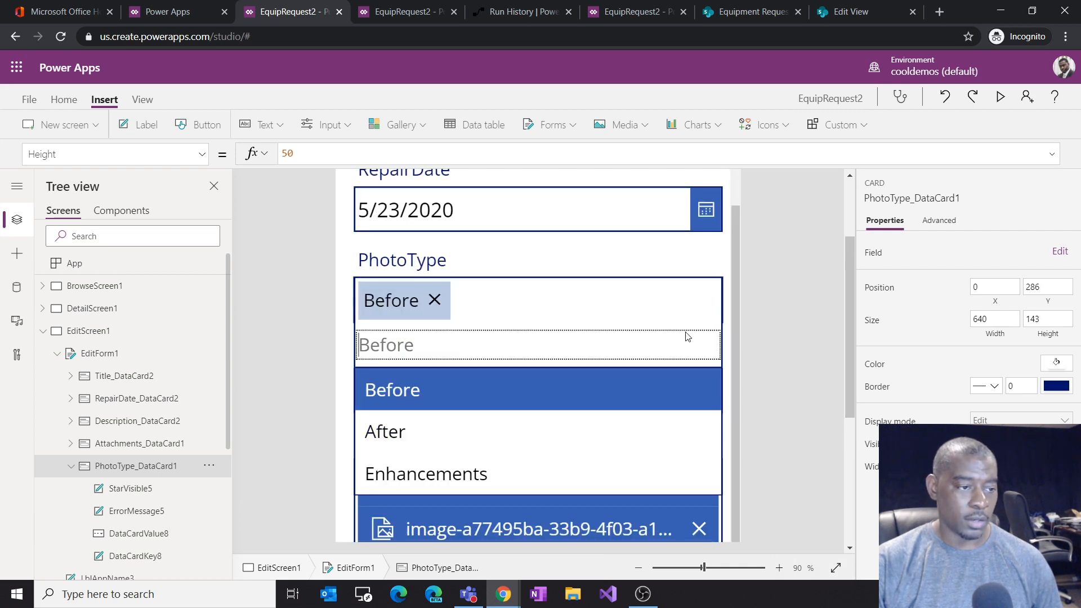
{"action": "left_click", "coordinate": [586, 397]}
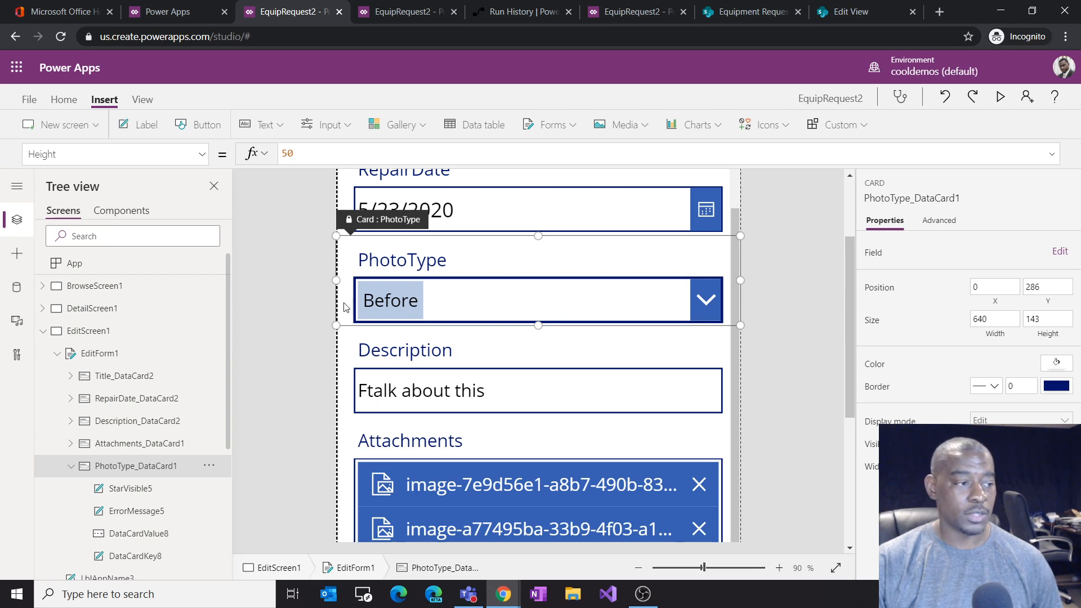
Step: Review DetailScreen1 and BrowseScreen1 in the app
{"action": "left_click", "coordinate": [110, 314]}
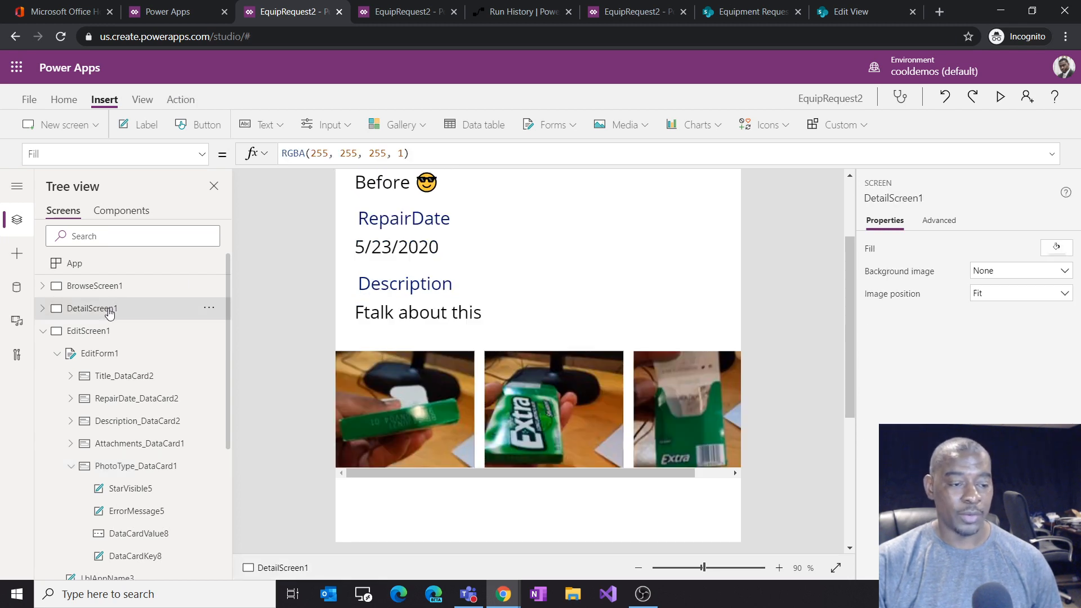
{"action": "scroll", "coordinate": [615, 350], "scroll_direction": "up", "scroll_amount": 2}
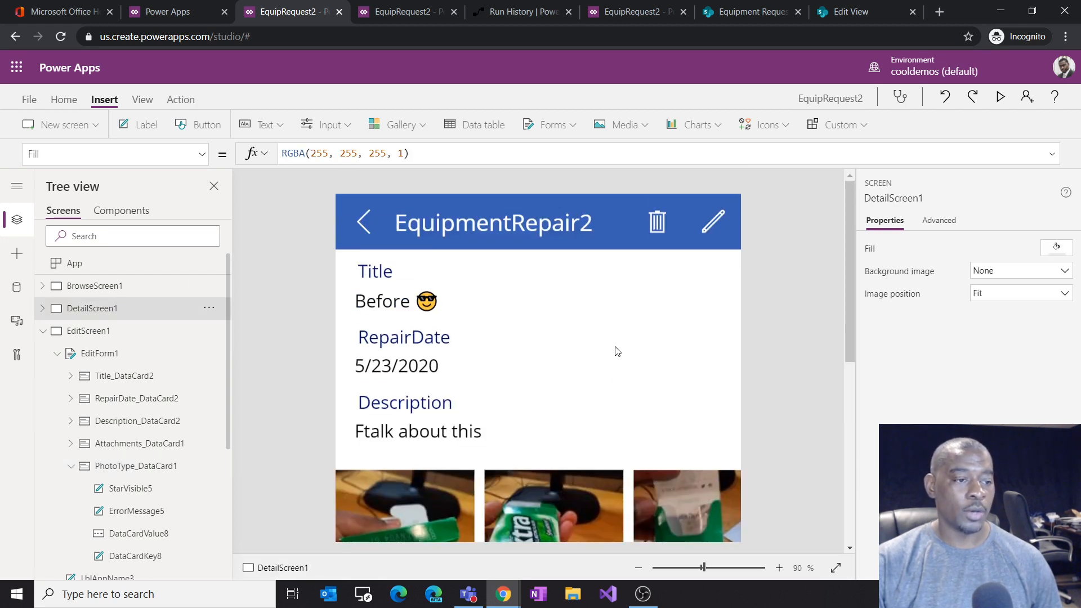
{"action": "scroll", "coordinate": [615, 349], "scroll_direction": "down", "scroll_amount": 5}
{"action": "scroll", "coordinate": [490, 378], "scroll_direction": "up", "scroll_amount": 2}
{"action": "scroll", "coordinate": [490, 379], "scroll_direction": "up", "scroll_amount": 2}
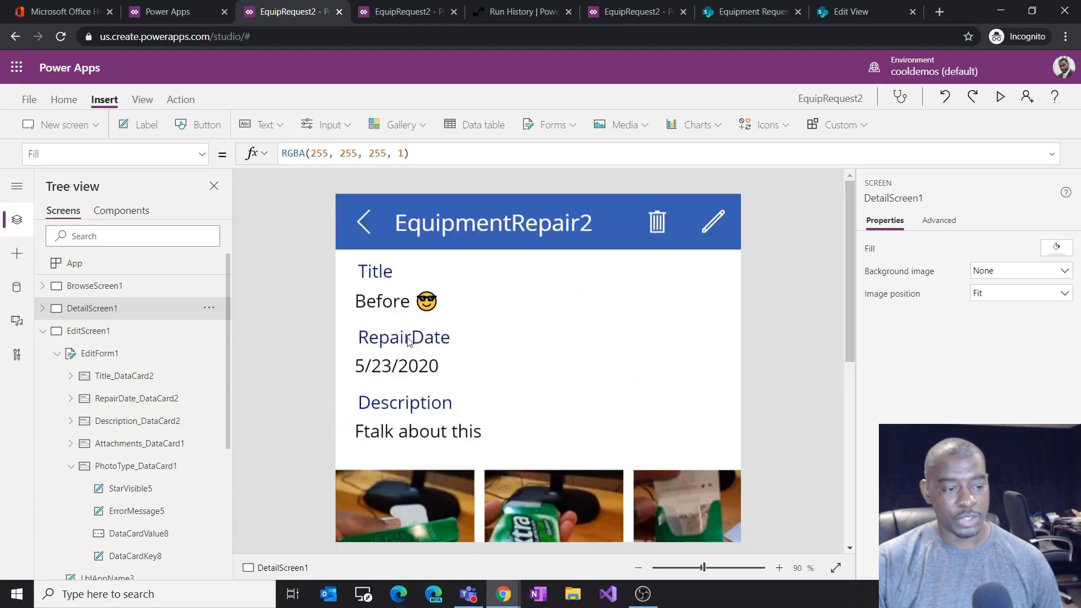
{"action": "left_click", "coordinate": [112, 286]}
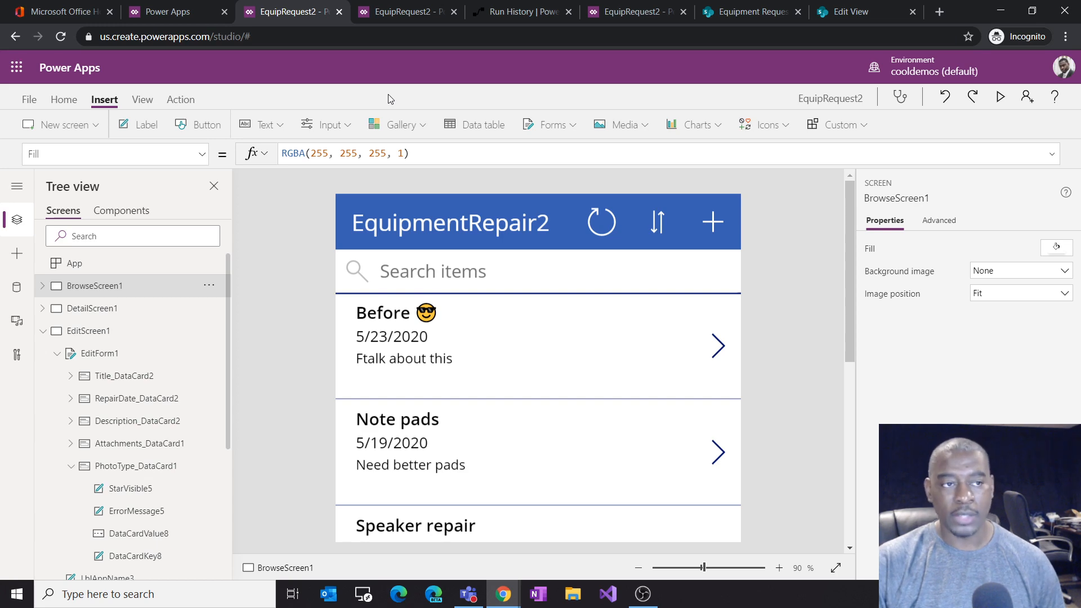
{"action": "left_click", "coordinate": [523, 13]}
{"action": "left_click", "coordinate": [300, 12]}
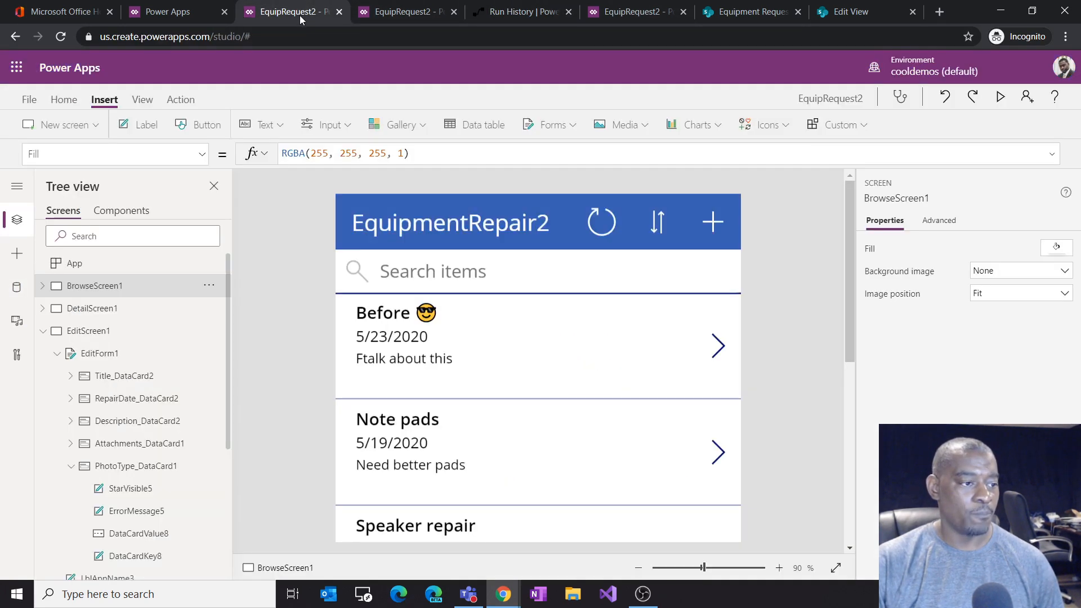
{"action": "left_click", "coordinate": [406, 15]}
{"action": "left_click", "coordinate": [299, 16]}
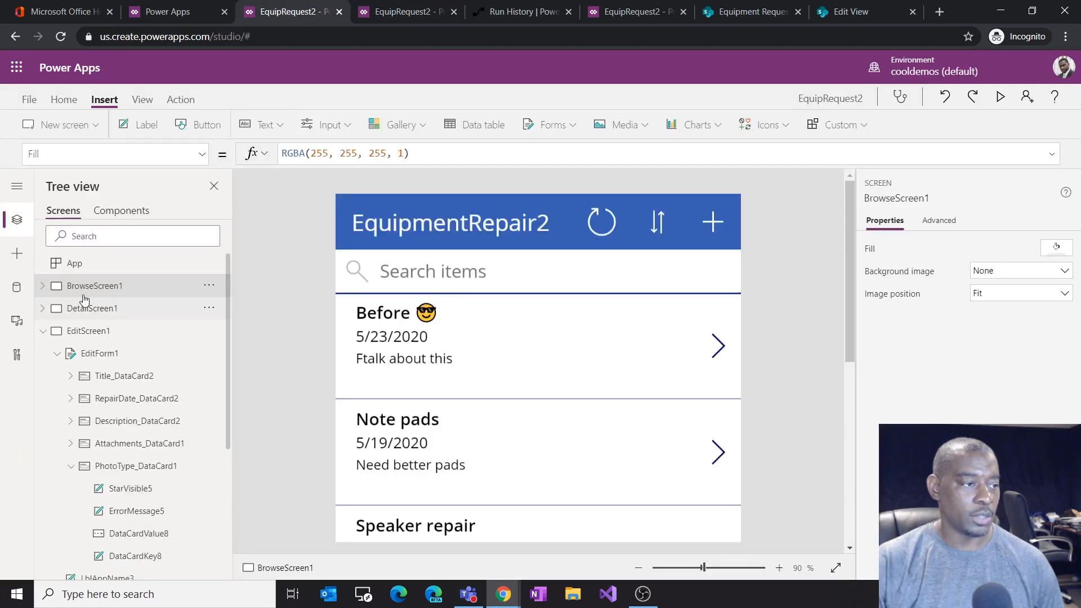
Step: Save the app and publish this version
{"action": "left_click", "coordinate": [28, 100]}
{"action": "left_click", "coordinate": [225, 311]}
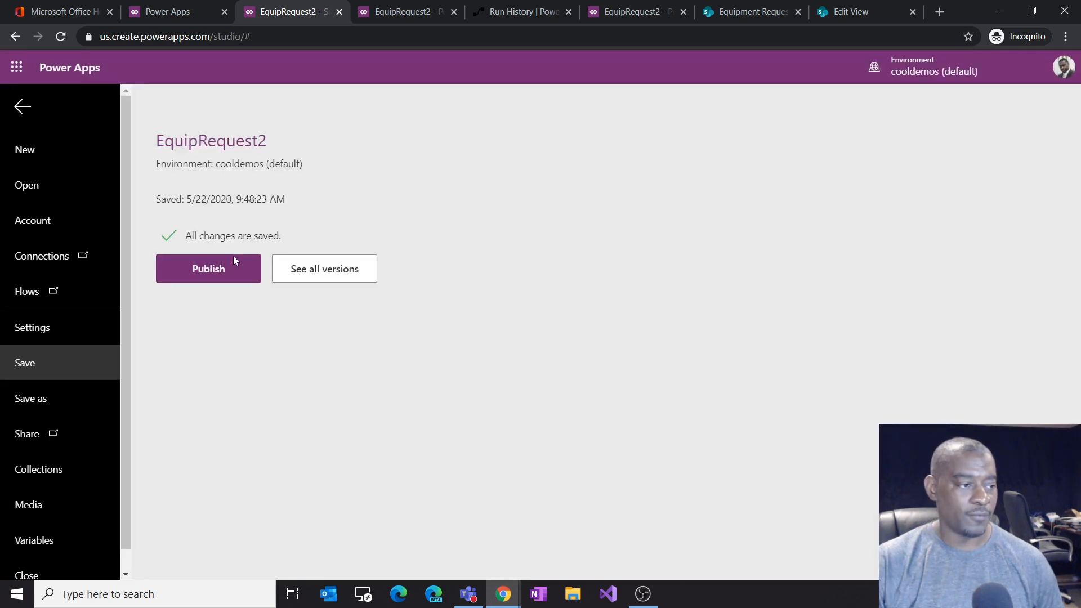
{"action": "left_click", "coordinate": [234, 261]}
{"action": "left_click", "coordinate": [549, 400]}
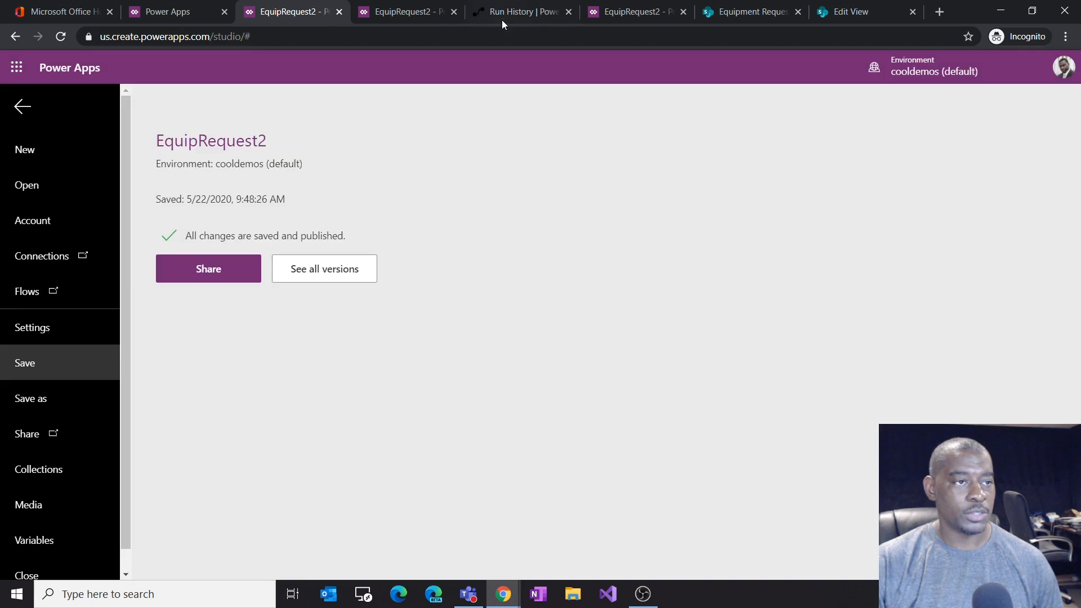
Step: Switch to Power Automate, open the EquipRequest Process flow for editing and expand its Apply to each loop
{"action": "left_click", "coordinate": [502, 20]}
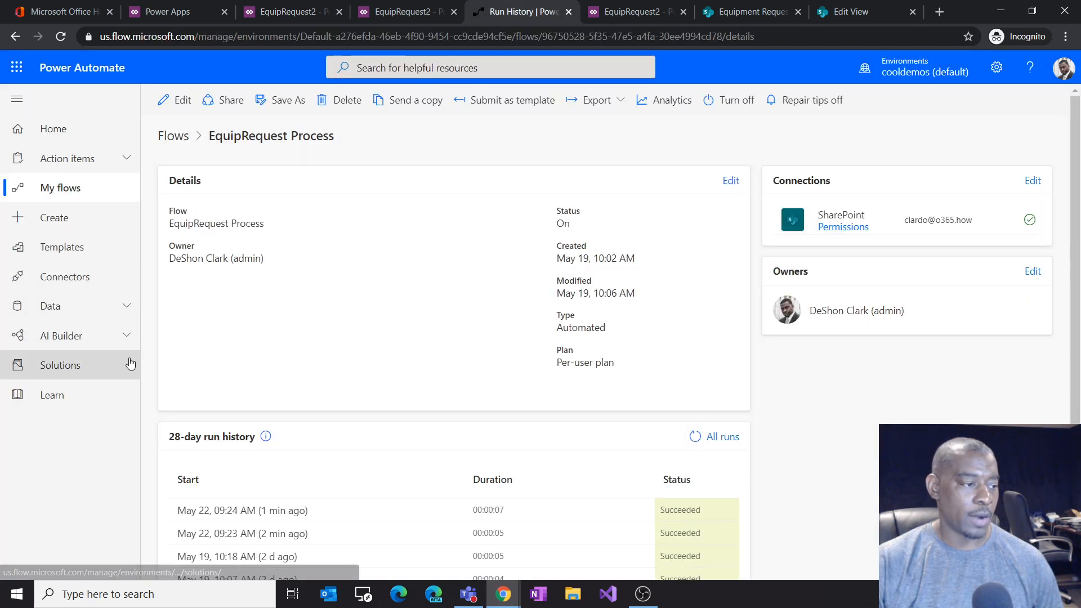
{"action": "left_click", "coordinate": [183, 141]}
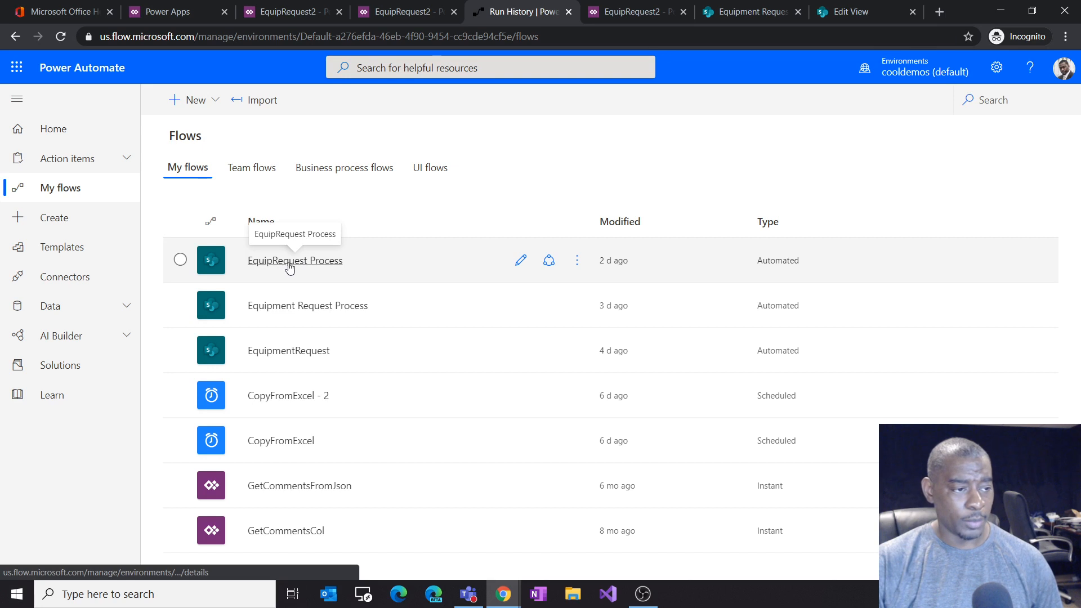
{"action": "left_click", "coordinate": [521, 261]}
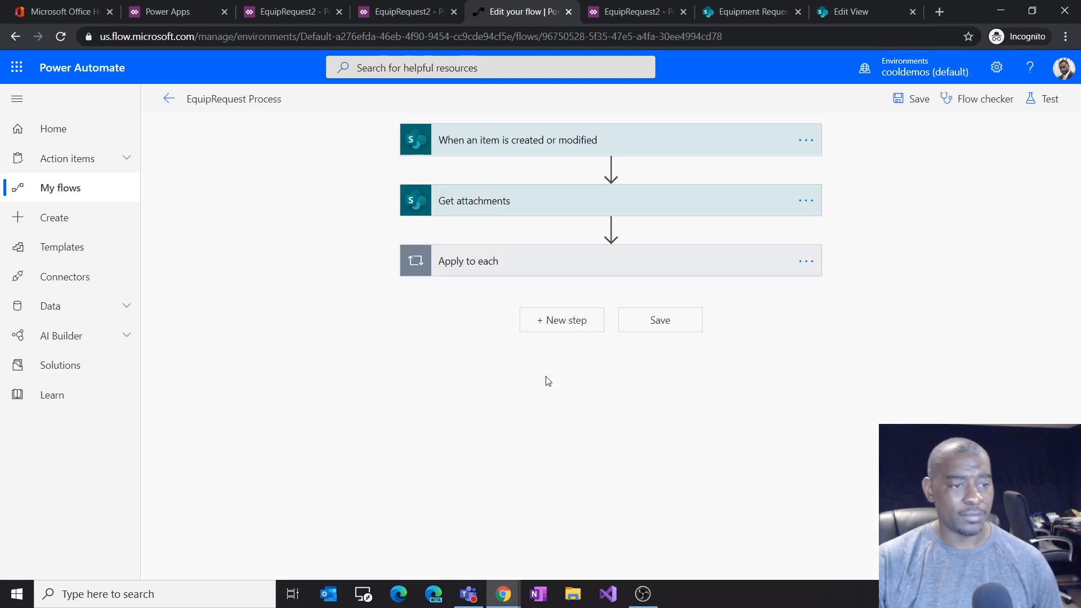
{"action": "left_click", "coordinate": [574, 276]}
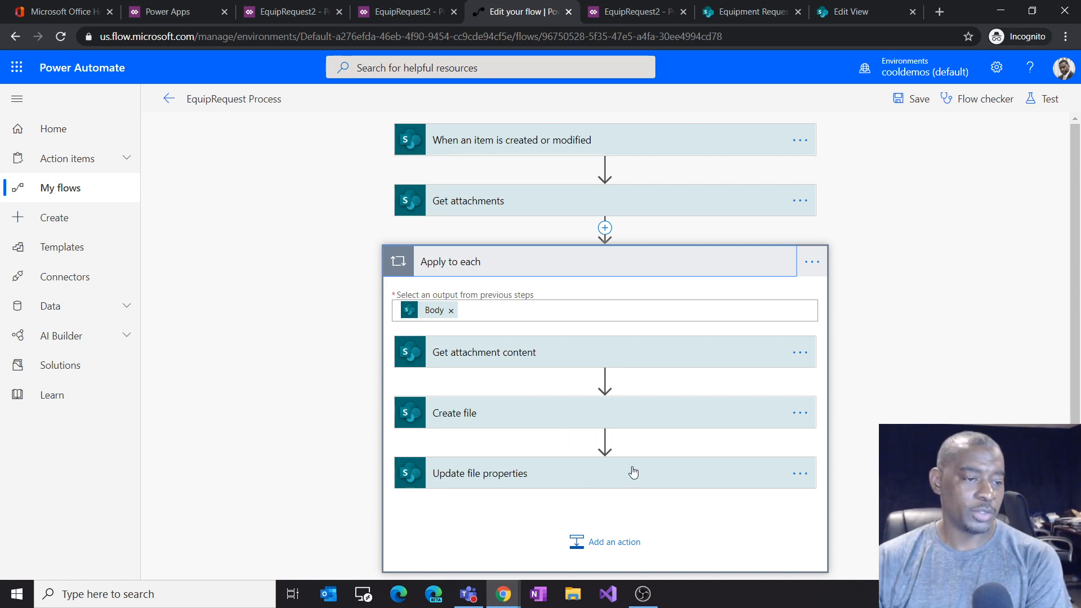
Step: Review the settings of the Get attachment content, Create file and Update file properties actions inside the loop
{"action": "scroll", "coordinate": [702, 441], "scroll_direction": "down", "scroll_amount": 1}
{"action": "scroll", "coordinate": [705, 441], "scroll_direction": "up", "scroll_amount": 1}
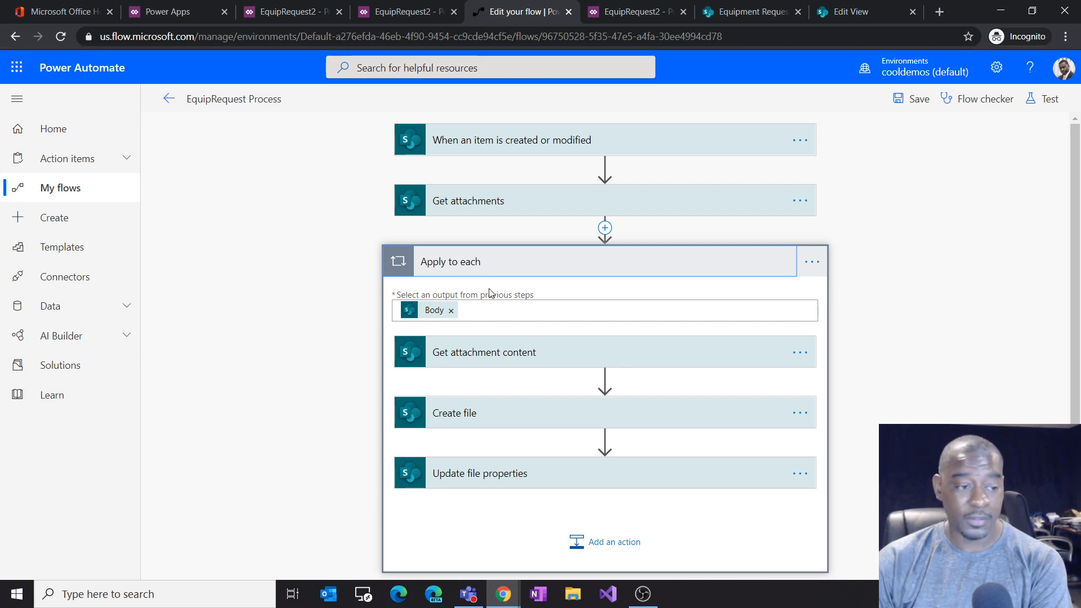
{"action": "left_click", "coordinate": [515, 357]}
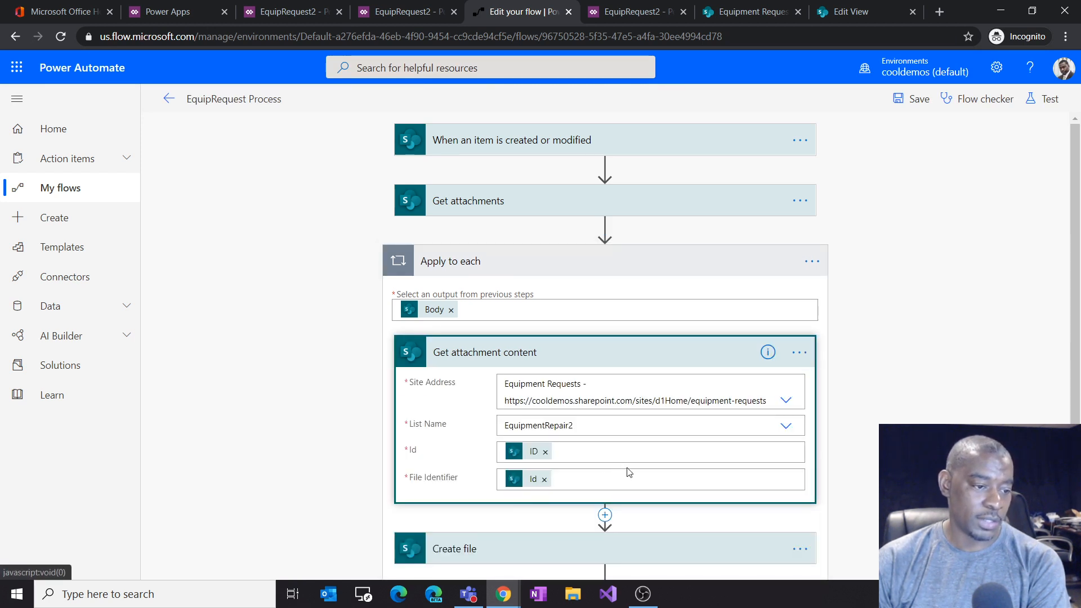
{"action": "scroll", "coordinate": [625, 479], "scroll_direction": "down", "scroll_amount": 1}
{"action": "scroll", "coordinate": [514, 491], "scroll_direction": "down", "scroll_amount": 1}
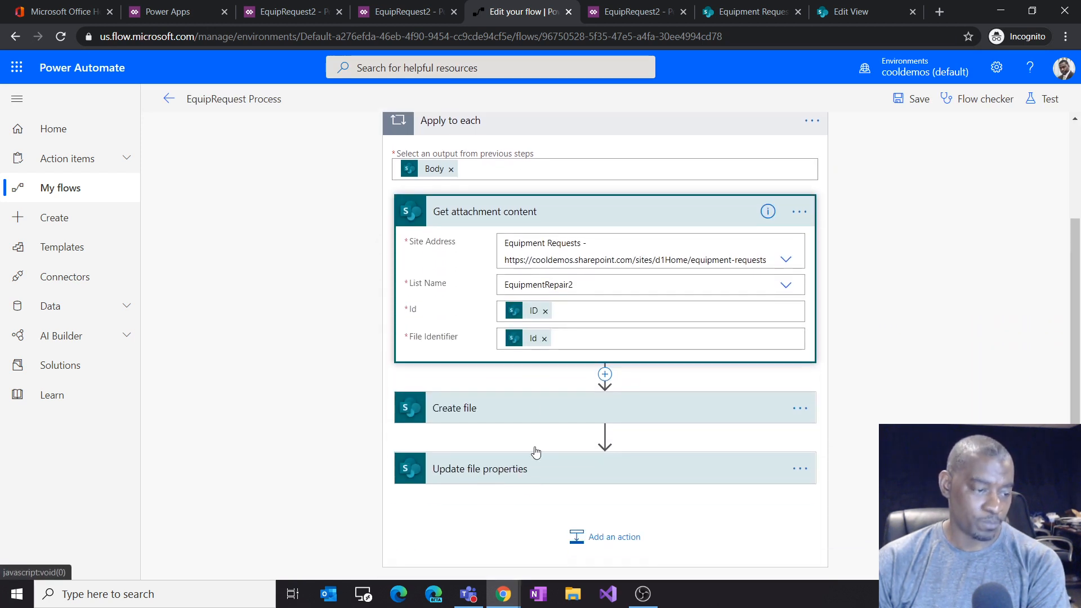
{"action": "left_click", "coordinate": [519, 408]}
{"action": "scroll", "coordinate": [558, 346], "scroll_direction": "down", "scroll_amount": 1}
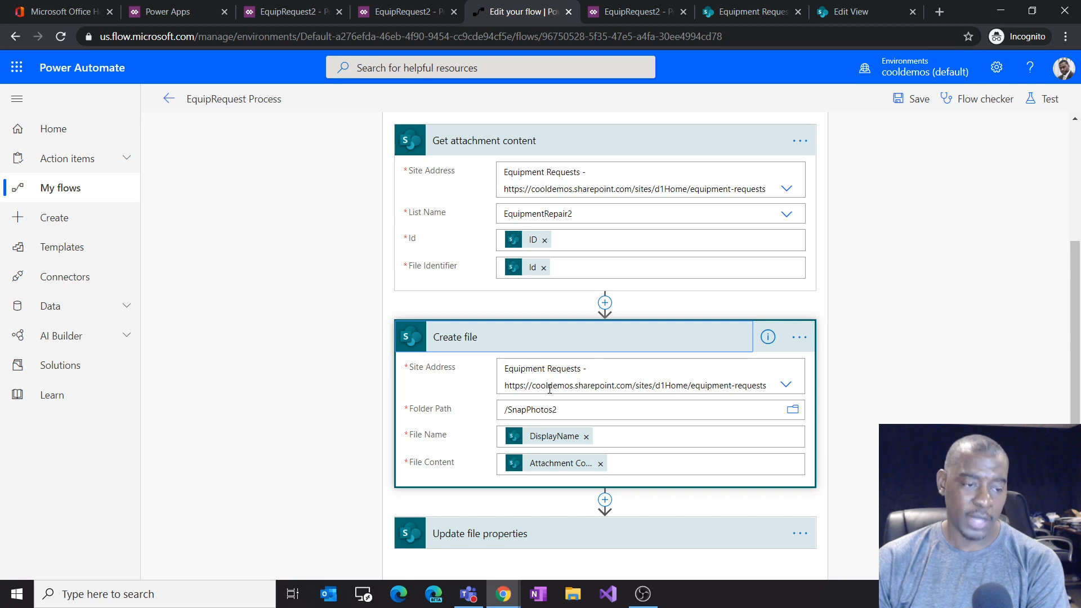
{"action": "scroll", "coordinate": [562, 411], "scroll_direction": "down", "scroll_amount": 2}
{"action": "left_click", "coordinate": [542, 426]}
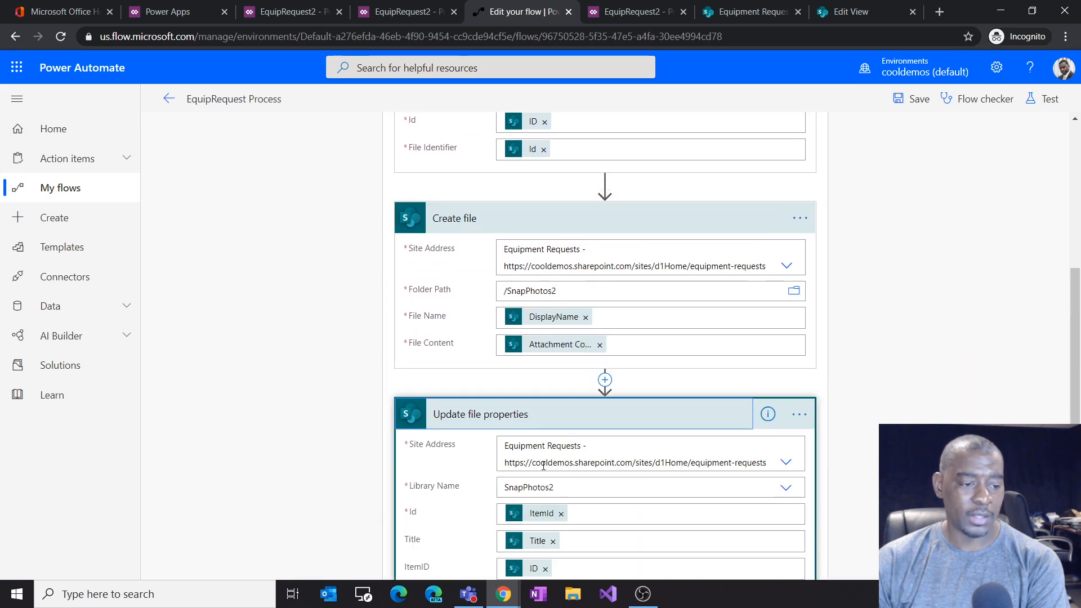
{"action": "scroll", "coordinate": [584, 501], "scroll_direction": "down", "scroll_amount": 2}
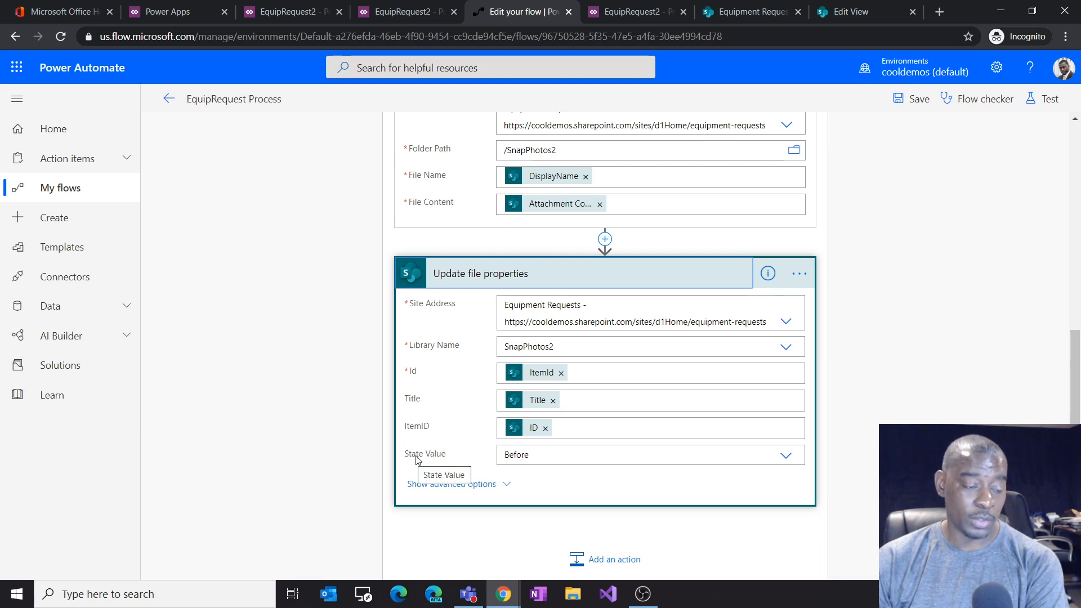
Step: Replace the Update file properties State Value with the PhotoType Value dynamic content
{"action": "left_click", "coordinate": [516, 460]}
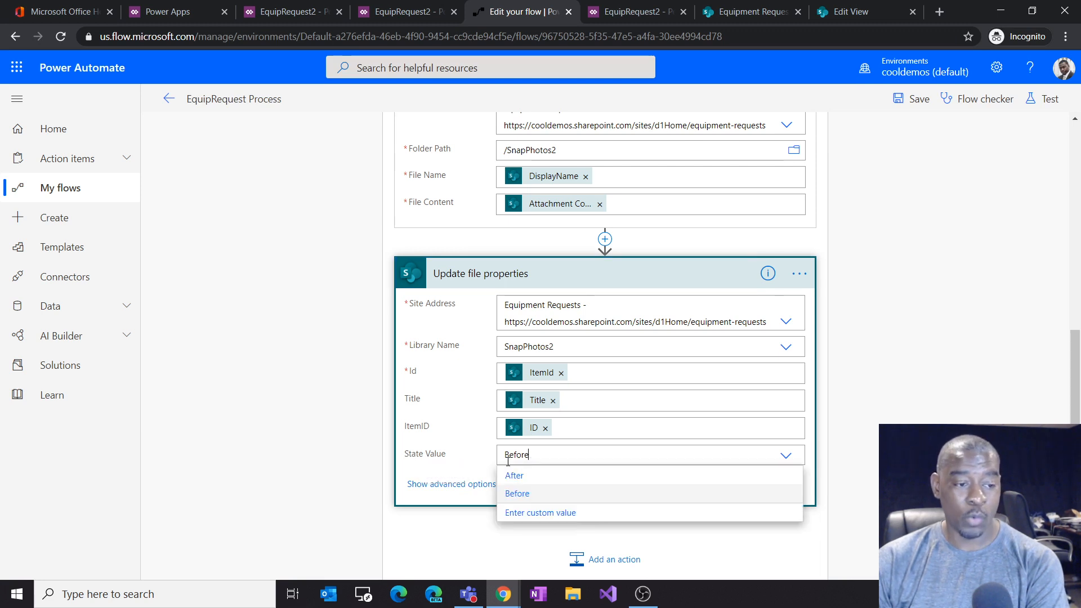
{"action": "key", "text": "BackSpace"}
{"action": "key", "text": "BackSpace"}
{"action": "key", "text": "BackSpace"}
{"action": "key", "text": "BackSpace"}
{"action": "key", "text": "BackSpace"}
{"action": "key", "text": "BackSpace"}
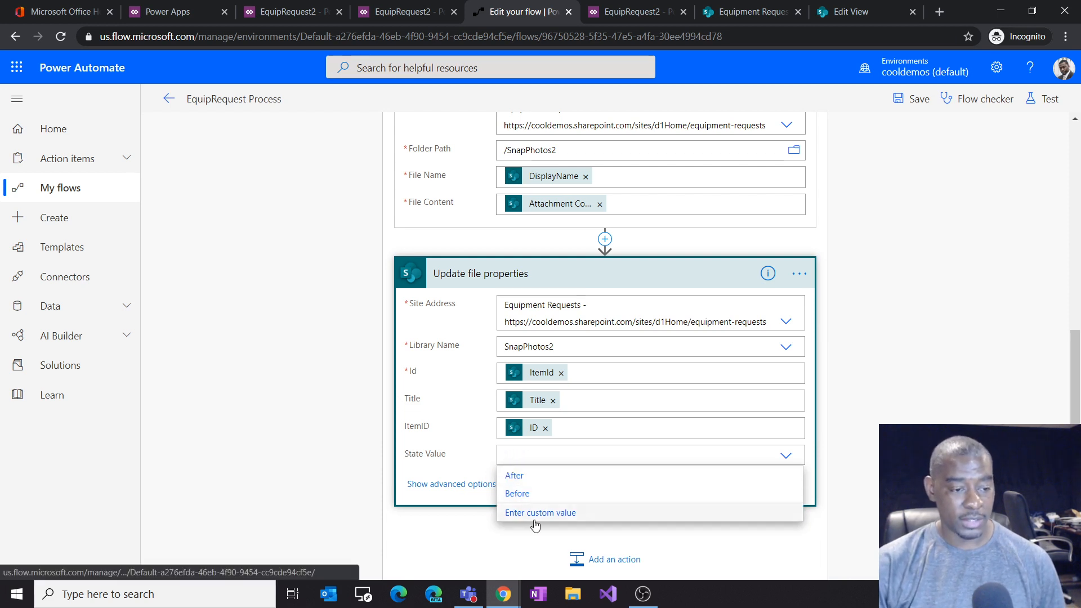
{"action": "left_click", "coordinate": [539, 513]}
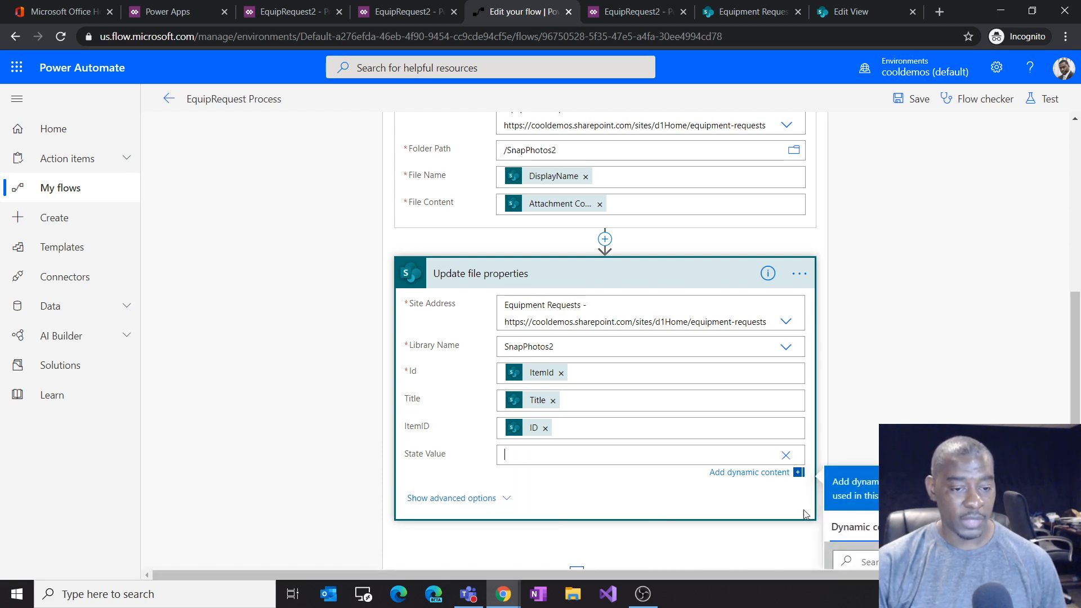
{"action": "left_click", "coordinate": [915, 419]}
{"action": "type", "text": "pho"}
{"action": "left_click", "coordinate": [857, 486]}
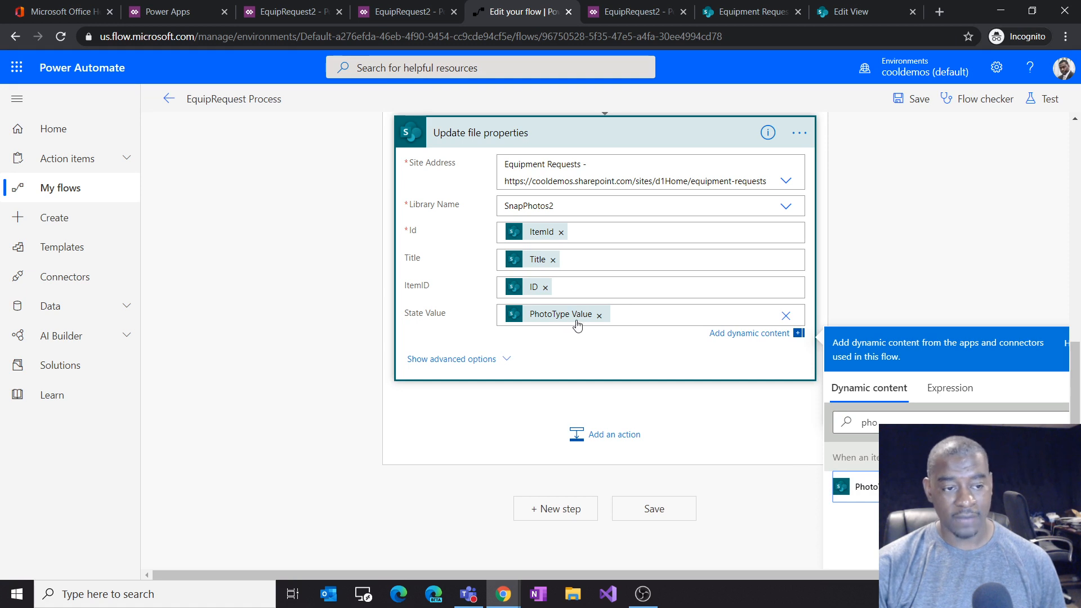
{"action": "mouse_move", "coordinate": [567, 320]}
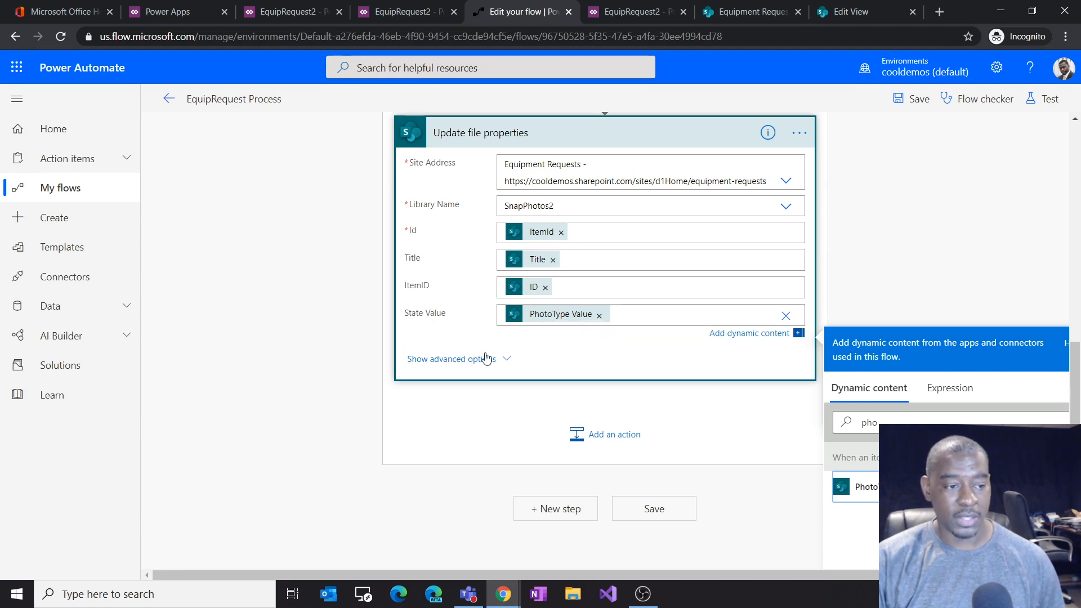
{"action": "left_click", "coordinate": [661, 413]}
{"action": "left_click", "coordinate": [597, 201]}
{"action": "left_click", "coordinate": [620, 221]}
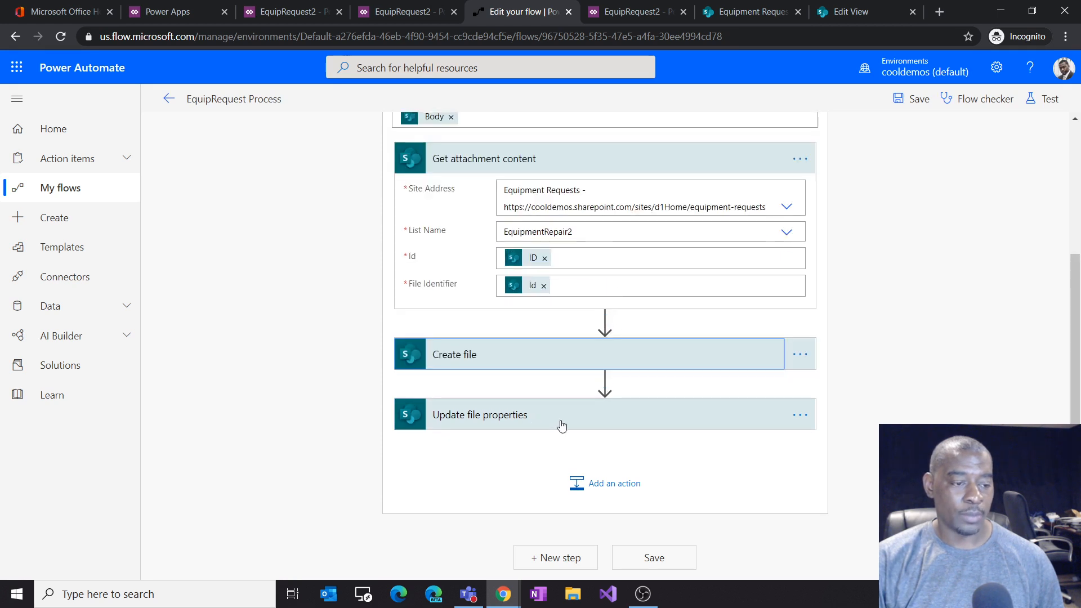
{"action": "left_click", "coordinate": [594, 158]}
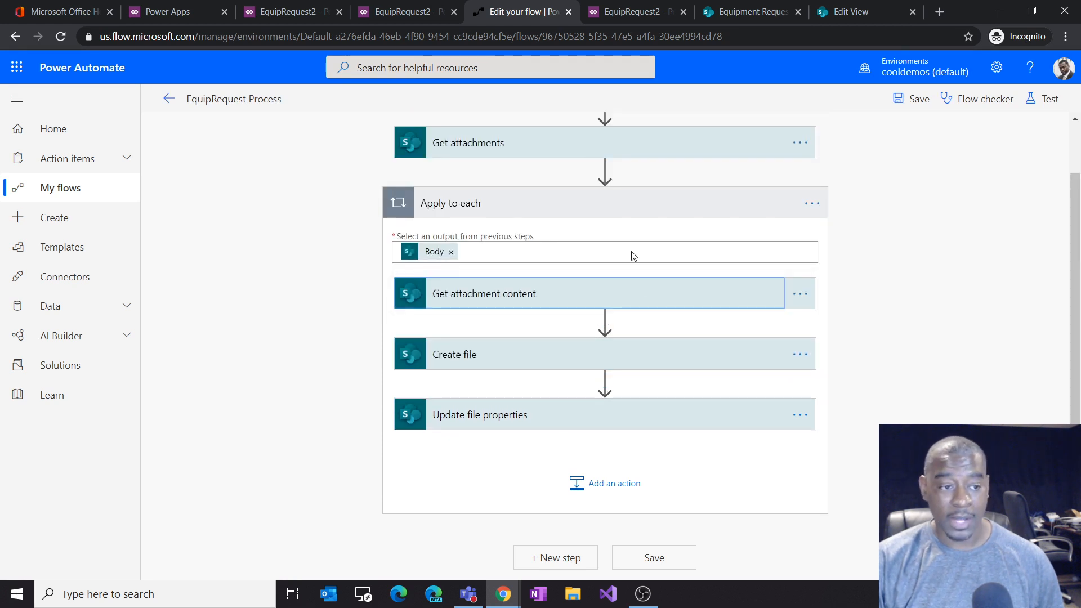
{"action": "left_click", "coordinate": [600, 486]}
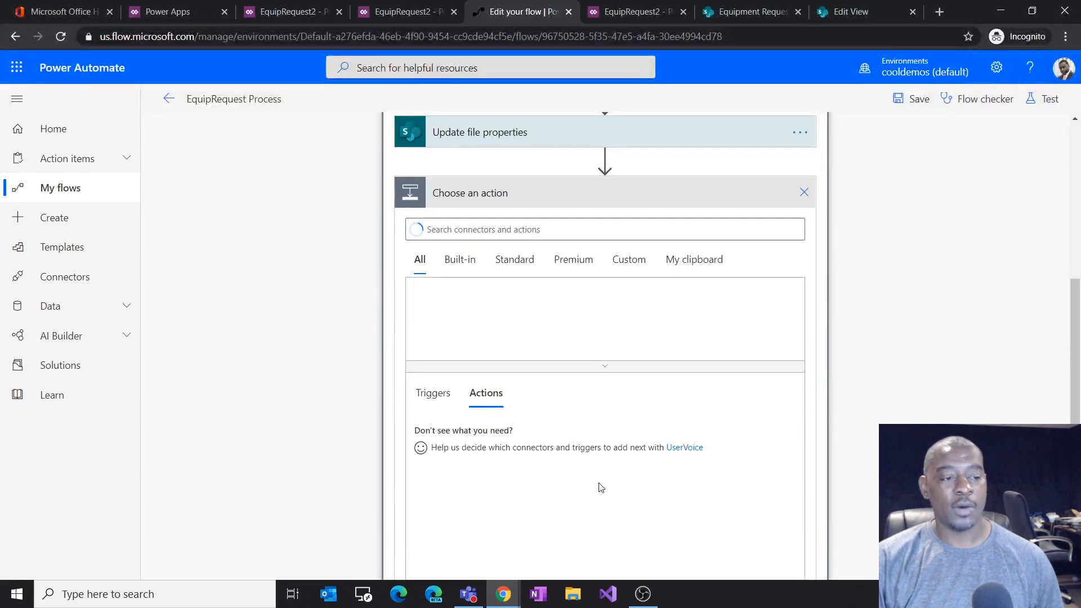
{"action": "left_click", "coordinate": [803, 192]}
Step: Add a SharePoint Delete attachment action as a new step after the Apply to each loop
{"action": "scroll", "coordinate": [651, 304], "scroll_direction": "up", "scroll_amount": 1}
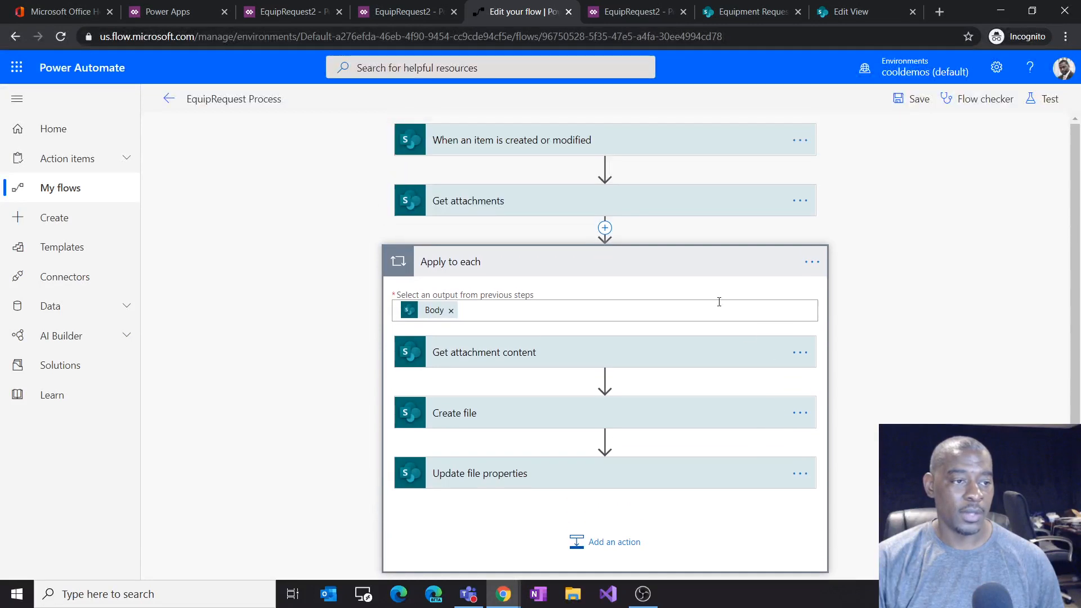
{"action": "scroll", "coordinate": [628, 302], "scroll_direction": "down", "scroll_amount": 1}
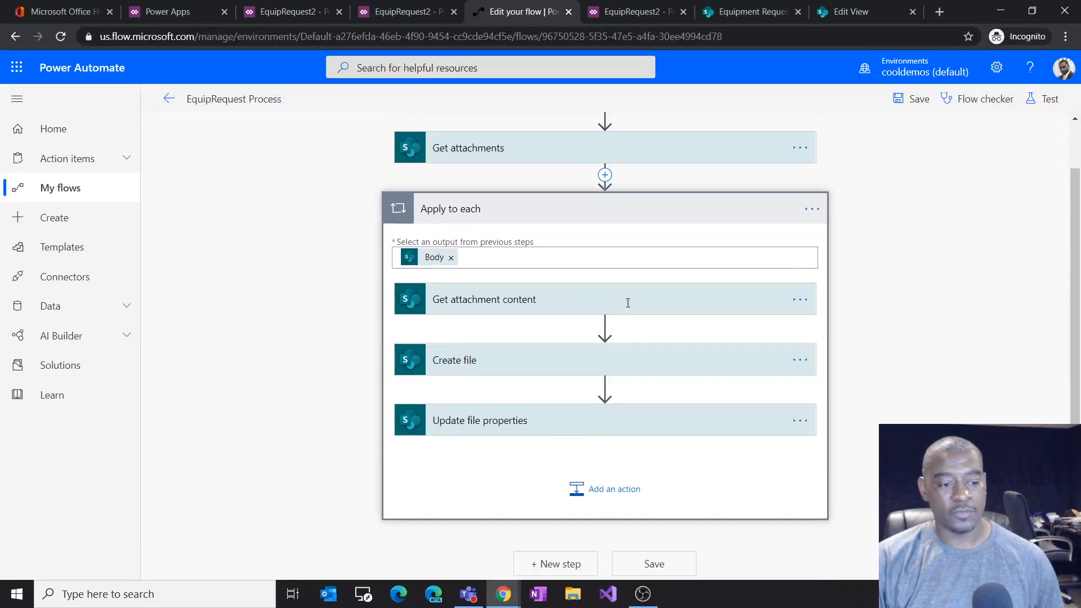
{"action": "scroll", "coordinate": [627, 304], "scroll_direction": "up", "scroll_amount": 1}
{"action": "left_click", "coordinate": [614, 268]}
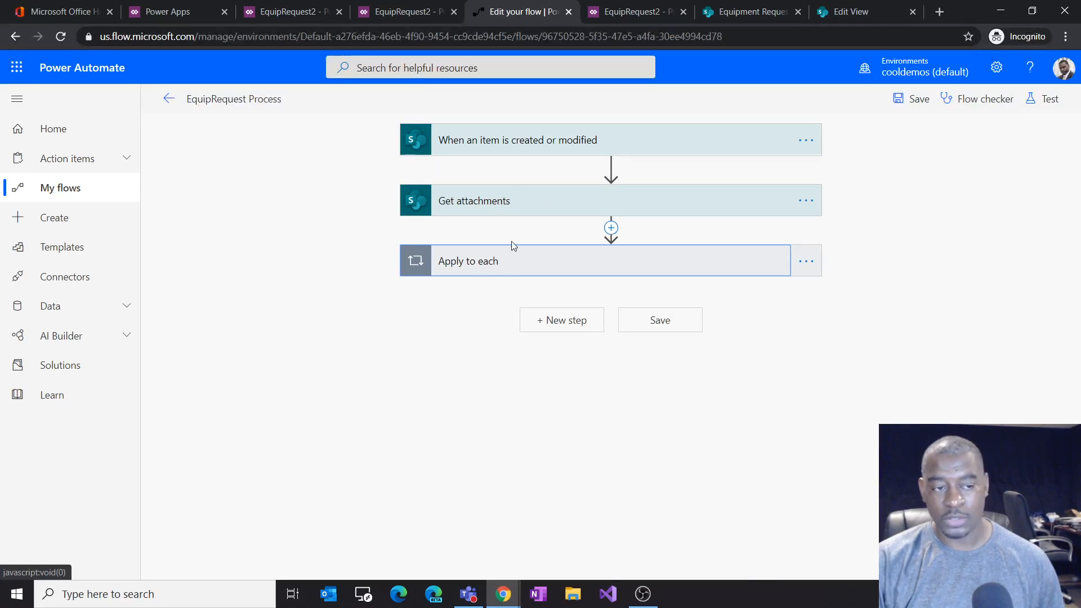
{"action": "left_click", "coordinate": [566, 319]}
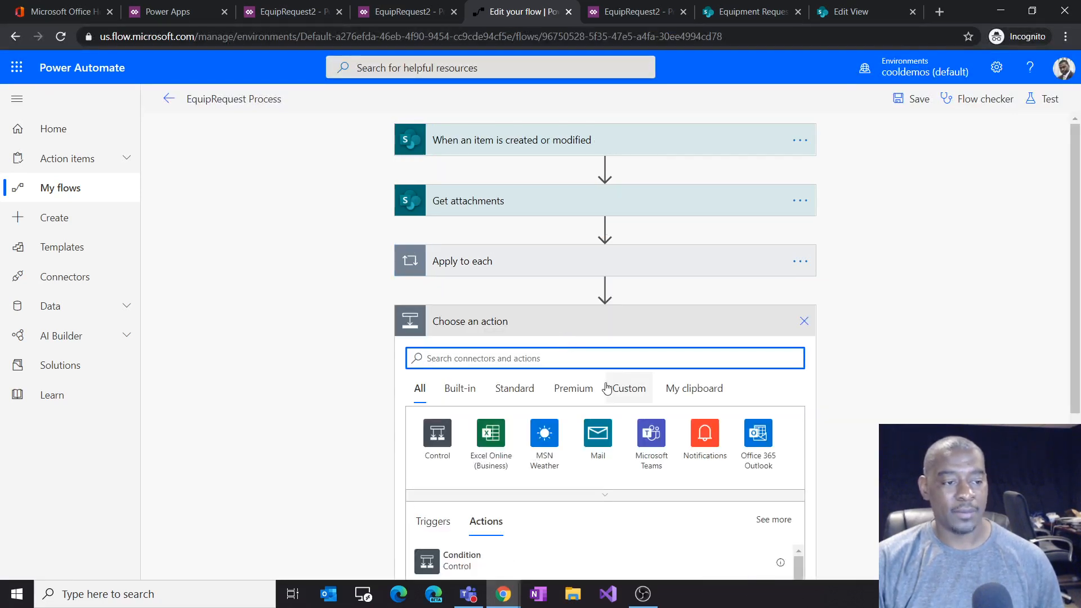
{"action": "type", "text": "a"}
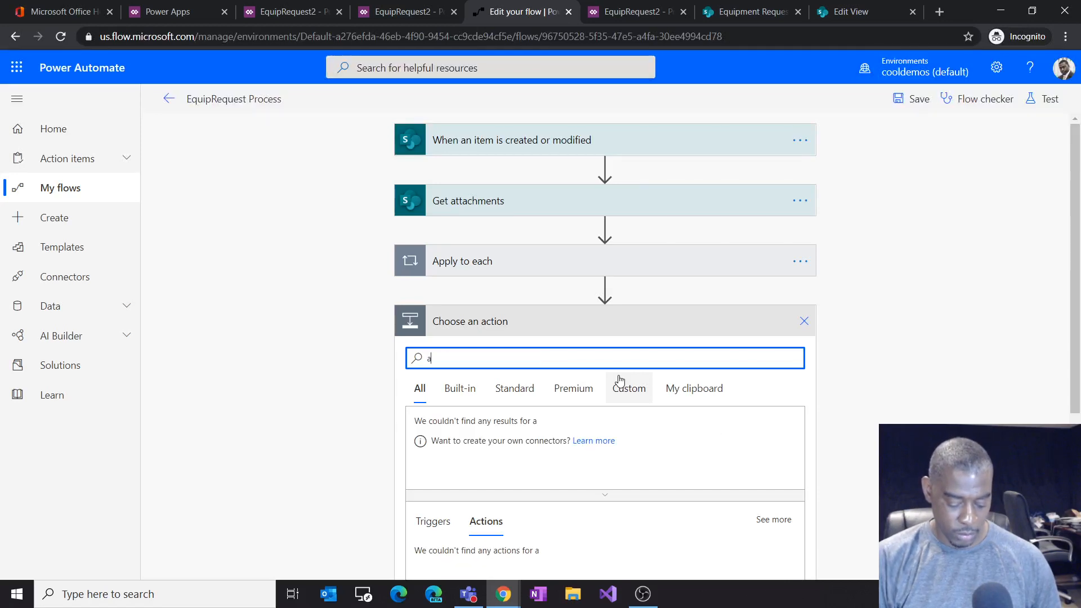
{"action": "type", "text": "ttachm"}
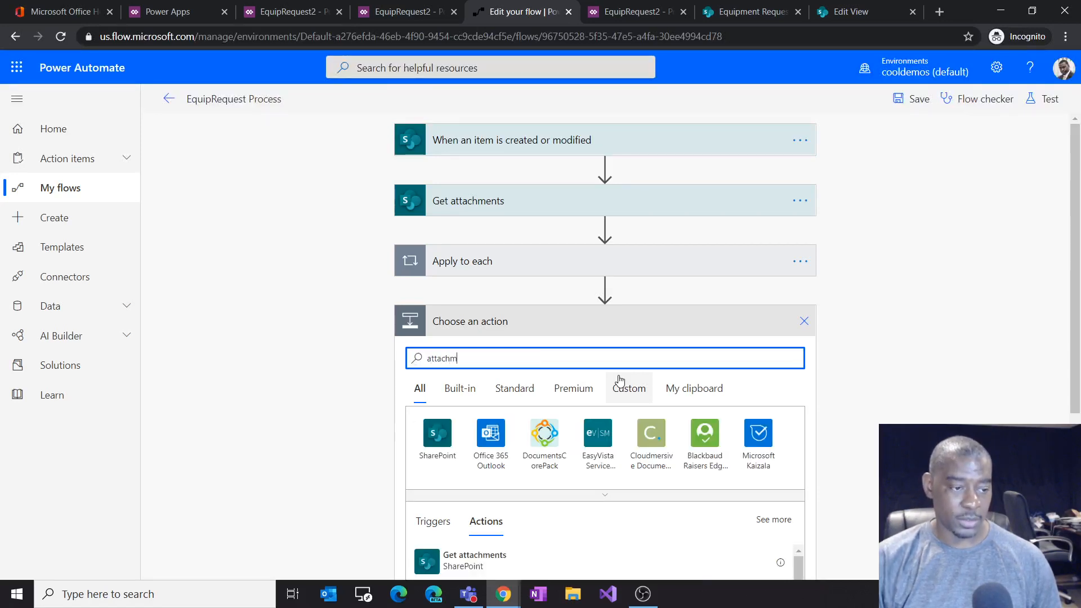
{"action": "scroll", "coordinate": [644, 378], "scroll_direction": "down", "scroll_amount": 3}
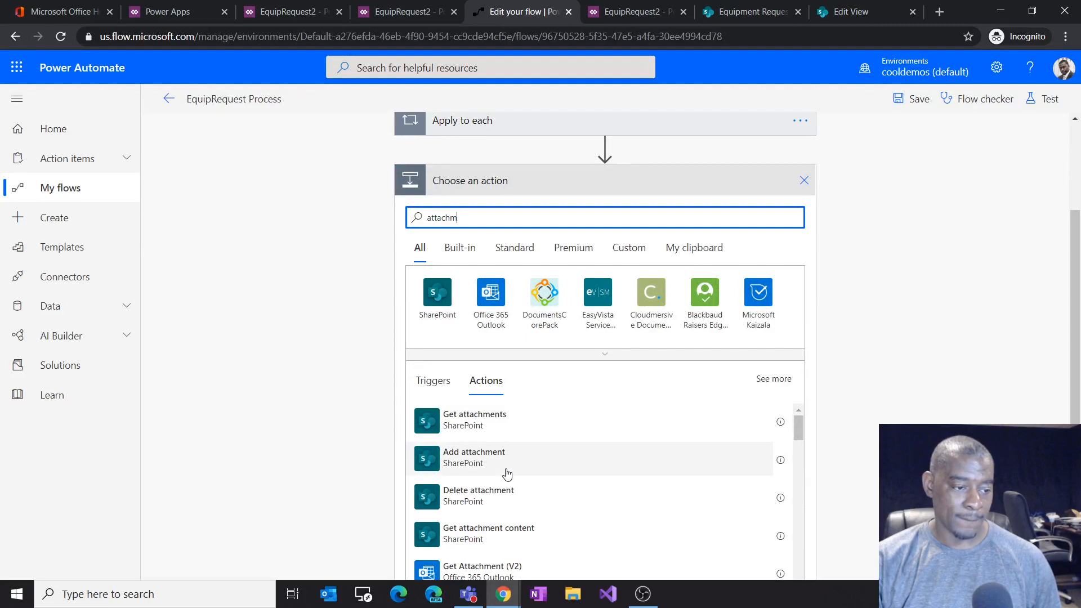
{"action": "left_click", "coordinate": [498, 502]}
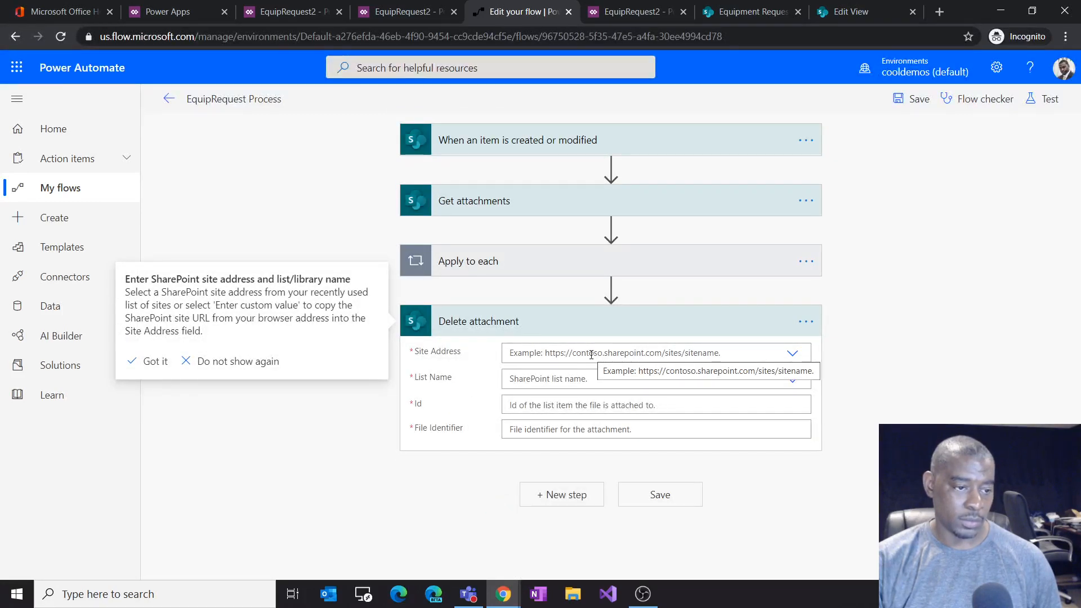
Step: Move the Delete attachment action into the Apply to each loop after Update file properties
{"action": "left_click", "coordinate": [792, 354]}
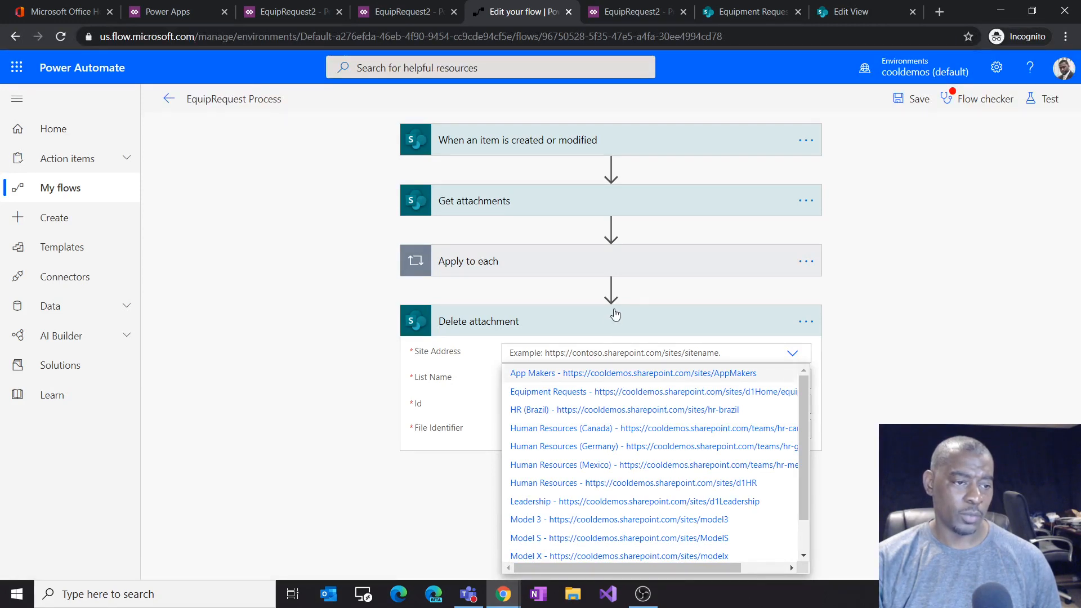
{"action": "left_click", "coordinate": [581, 277]}
{"action": "scroll", "coordinate": [766, 345], "scroll_direction": "down", "scroll_amount": 4}
{"action": "left_click_drag", "start_coordinate": [627, 400], "coordinate": [627, 313]}
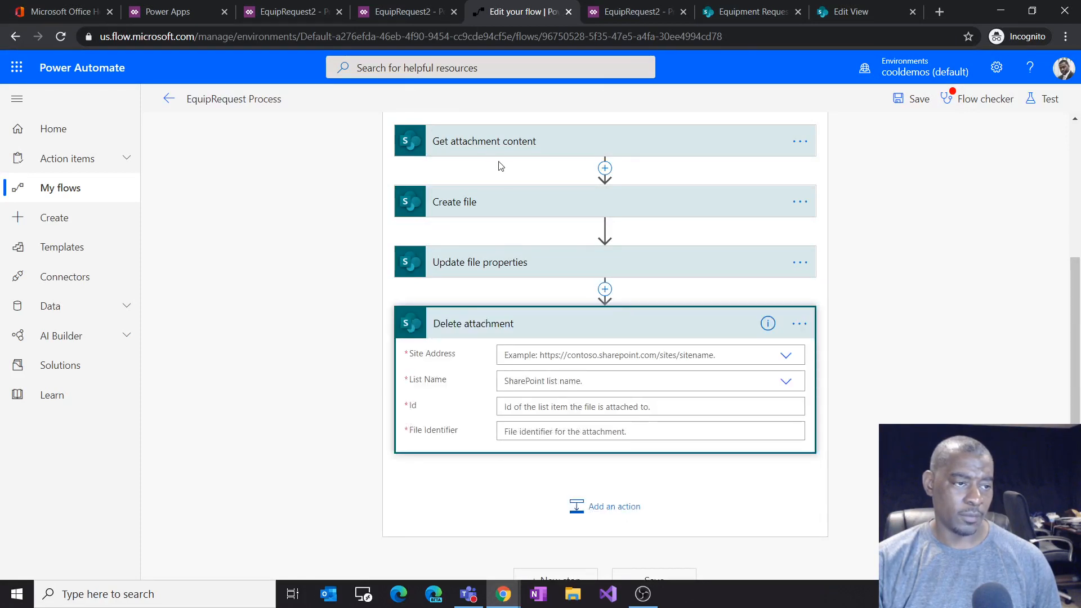
Step: Set the Delete attachment Site Address to Equipment Requests and its List Name to EquipmentRepair2
{"action": "scroll", "coordinate": [680, 299], "scroll_direction": "up", "scroll_amount": 3}
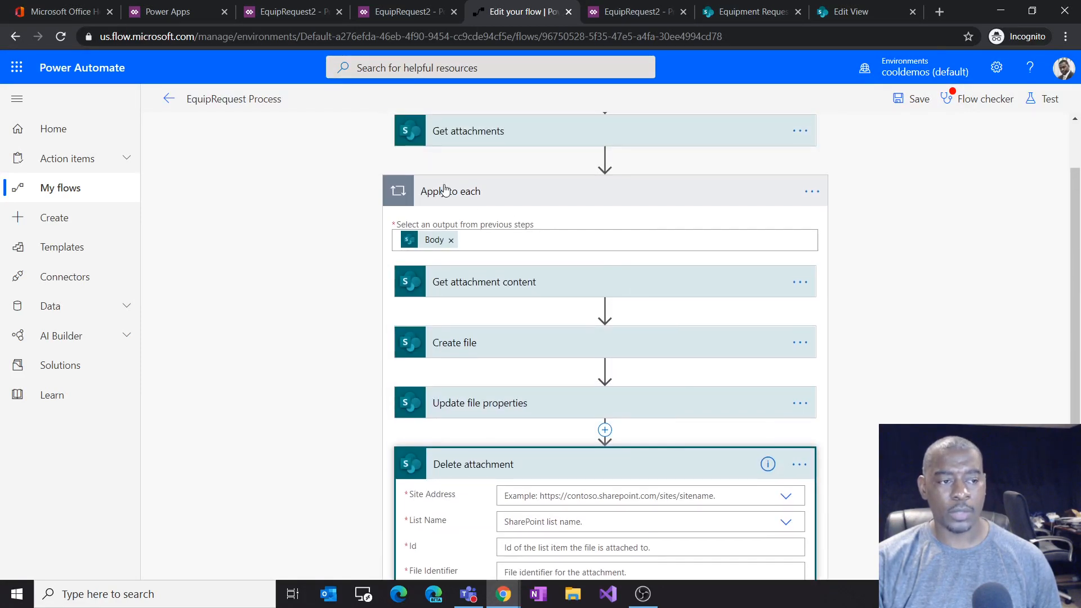
{"action": "scroll", "coordinate": [478, 400], "scroll_direction": "down", "scroll_amount": 3}
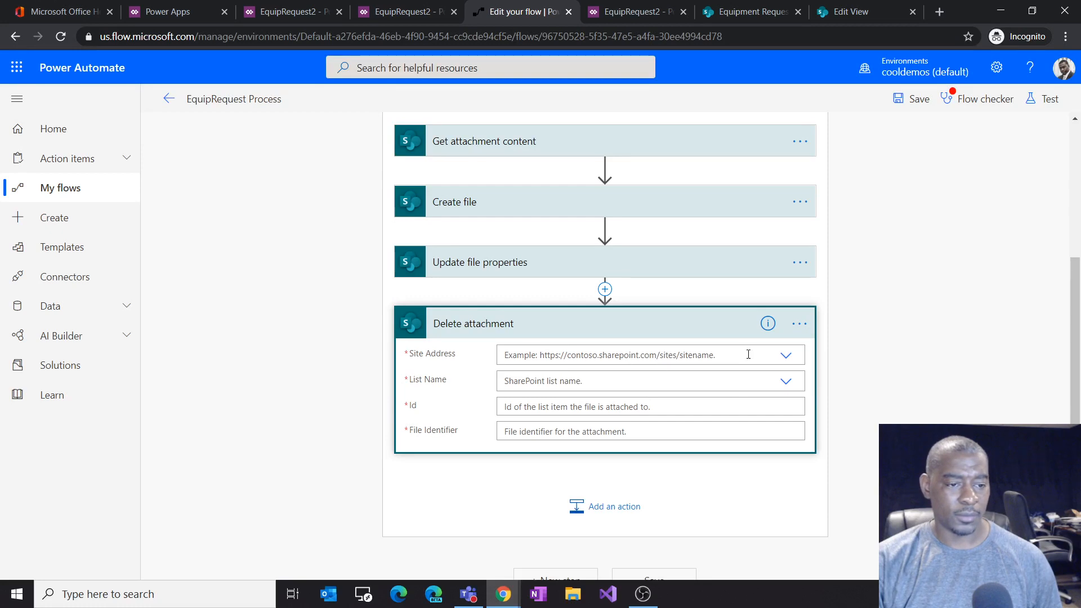
{"action": "left_click", "coordinate": [785, 358]}
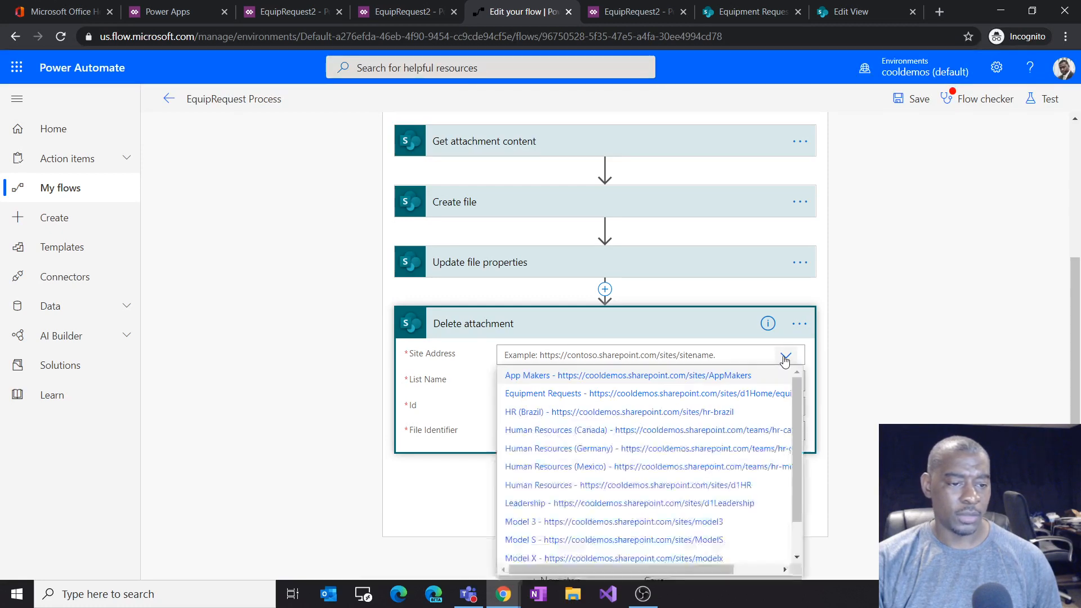
{"action": "left_click", "coordinate": [607, 395]}
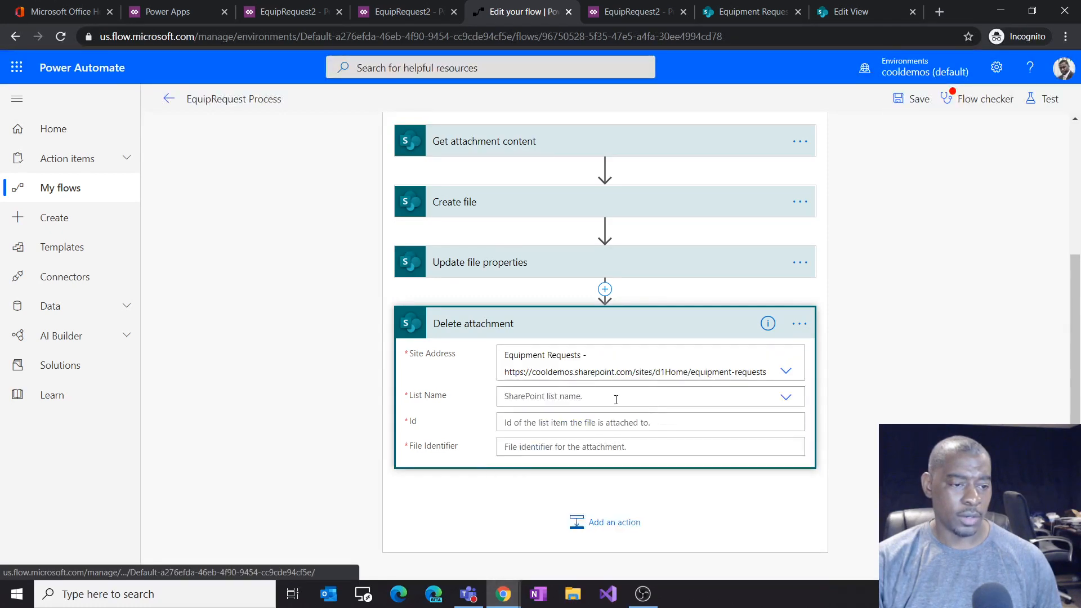
{"action": "left_click", "coordinate": [785, 399]}
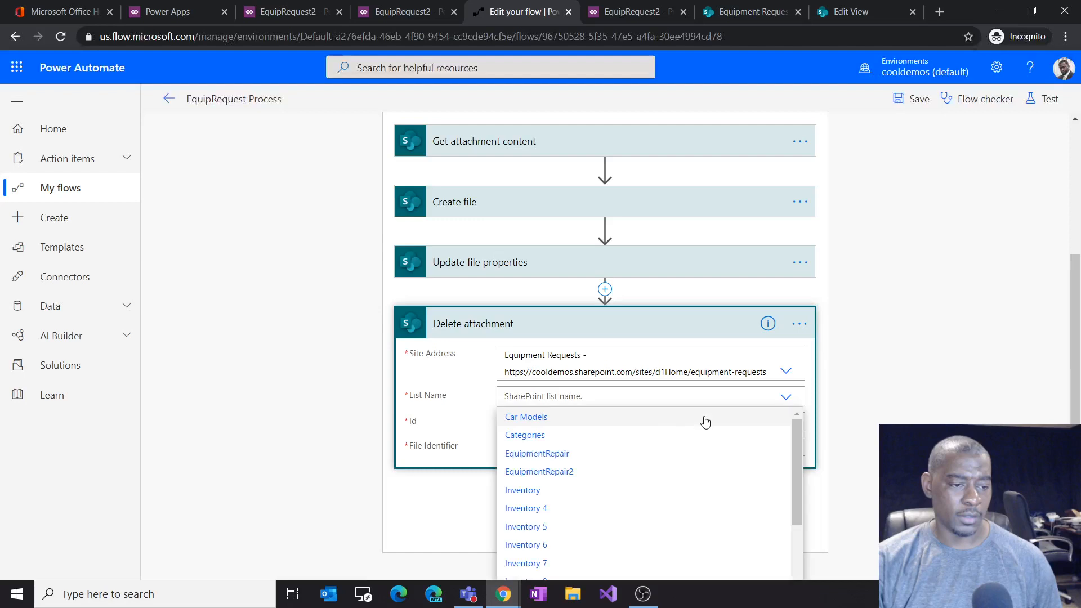
{"action": "left_click", "coordinate": [568, 473]}
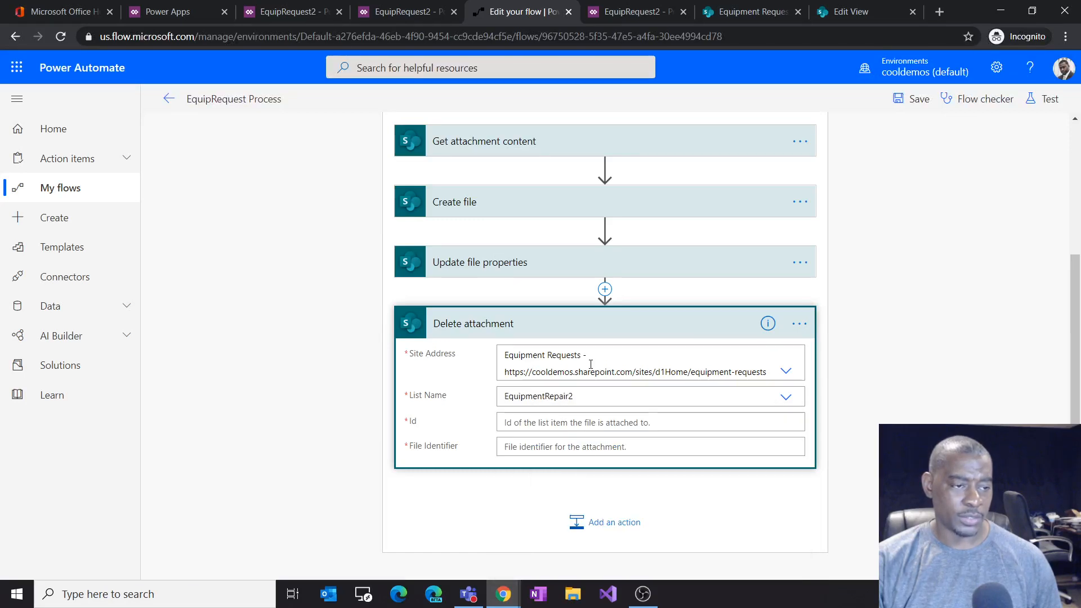
Step: Set the Delete attachment Id to the ID from the When an item is created or modified trigger
{"action": "left_click", "coordinate": [519, 148]}
{"action": "left_click", "coordinate": [569, 144]}
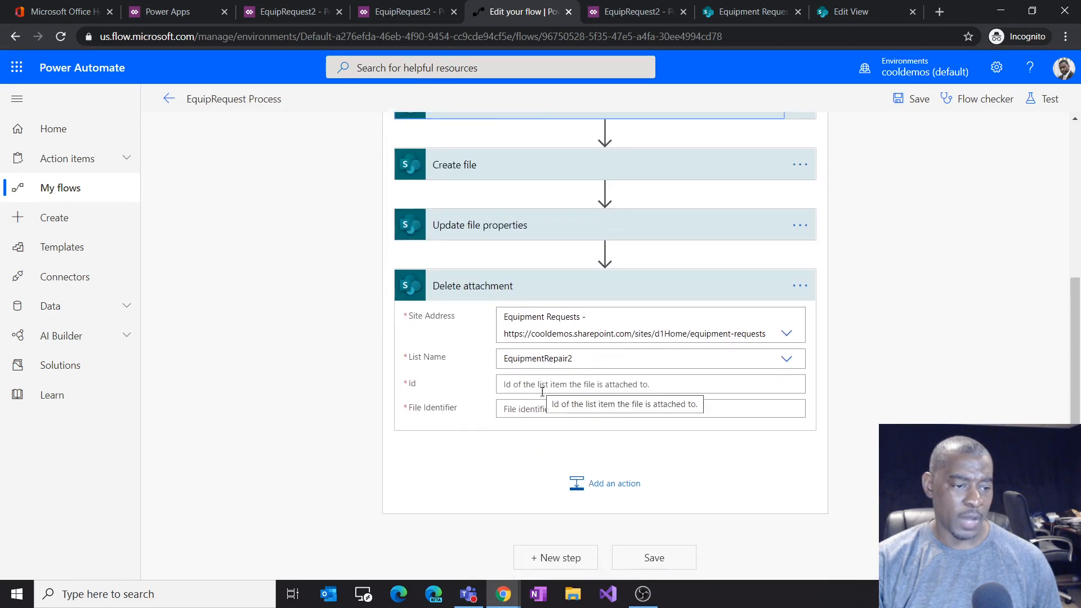
{"action": "left_click", "coordinate": [574, 390]}
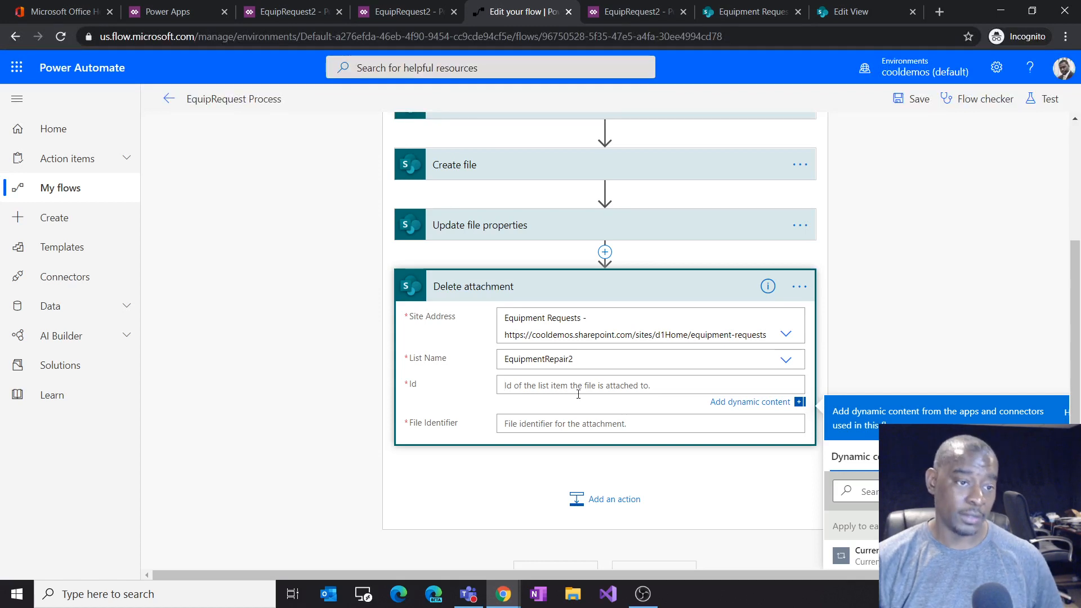
{"action": "scroll", "coordinate": [579, 394], "scroll_direction": "down", "scroll_amount": 1}
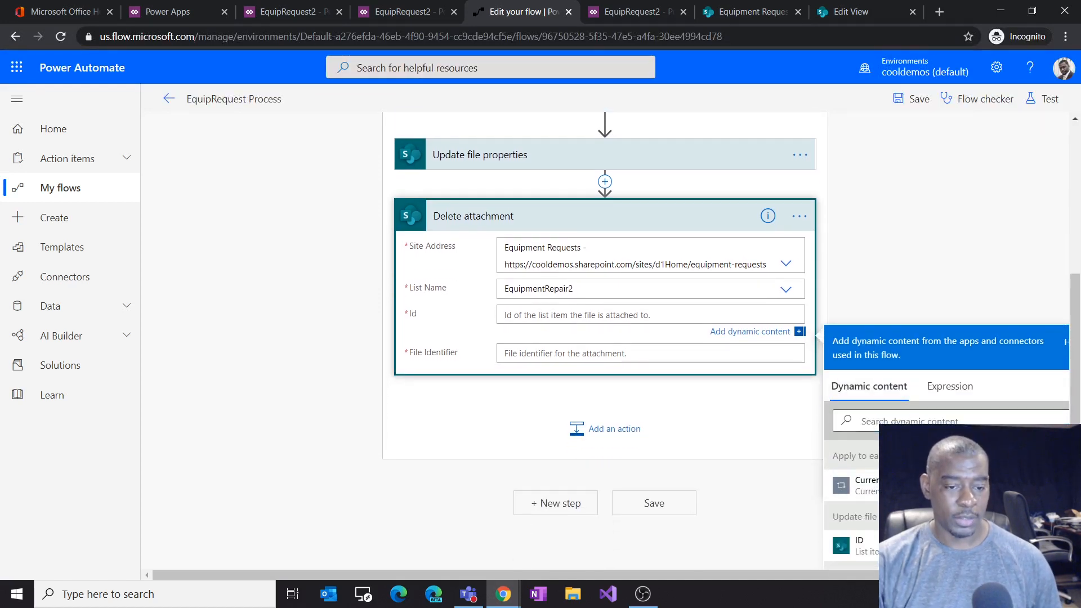
{"action": "left_click", "coordinate": [940, 422]}
{"action": "type", "text": "id"}
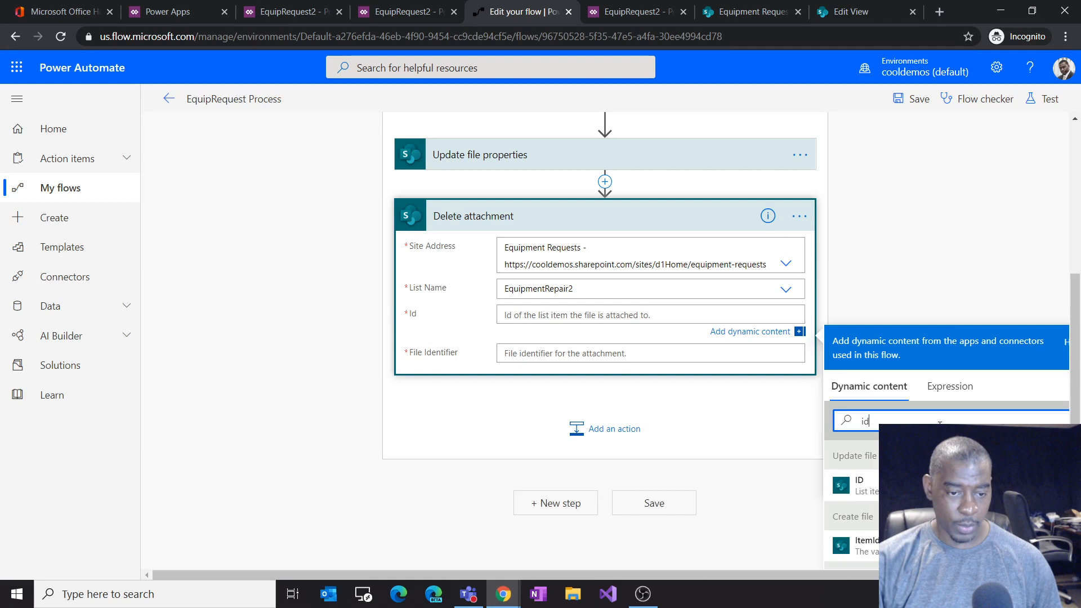
{"action": "scroll", "coordinate": [605, 282], "scroll_direction": "down", "scroll_amount": 1}
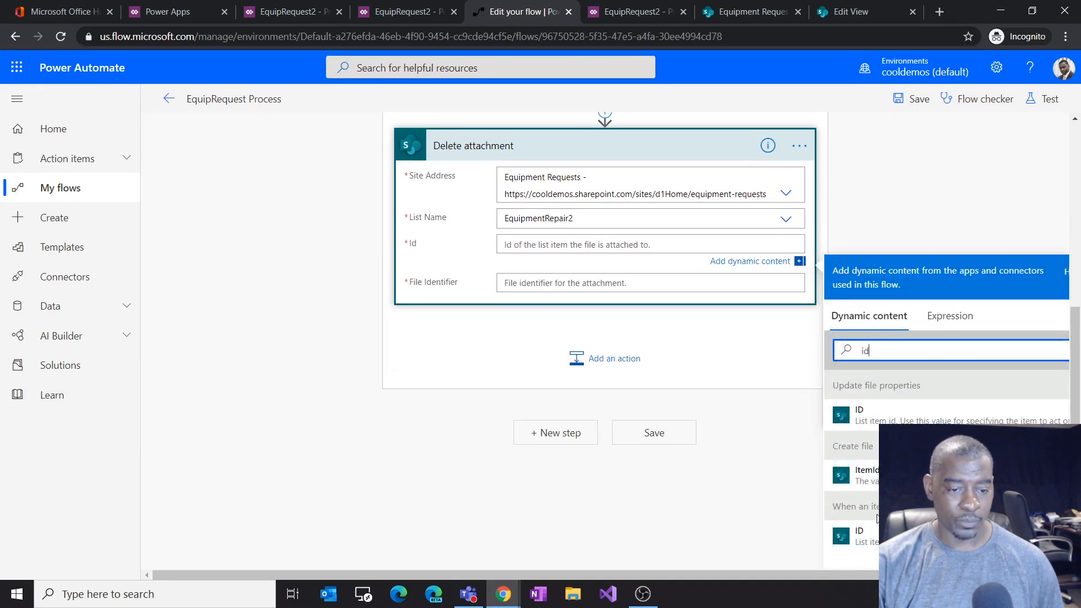
{"action": "left_click", "coordinate": [862, 537]}
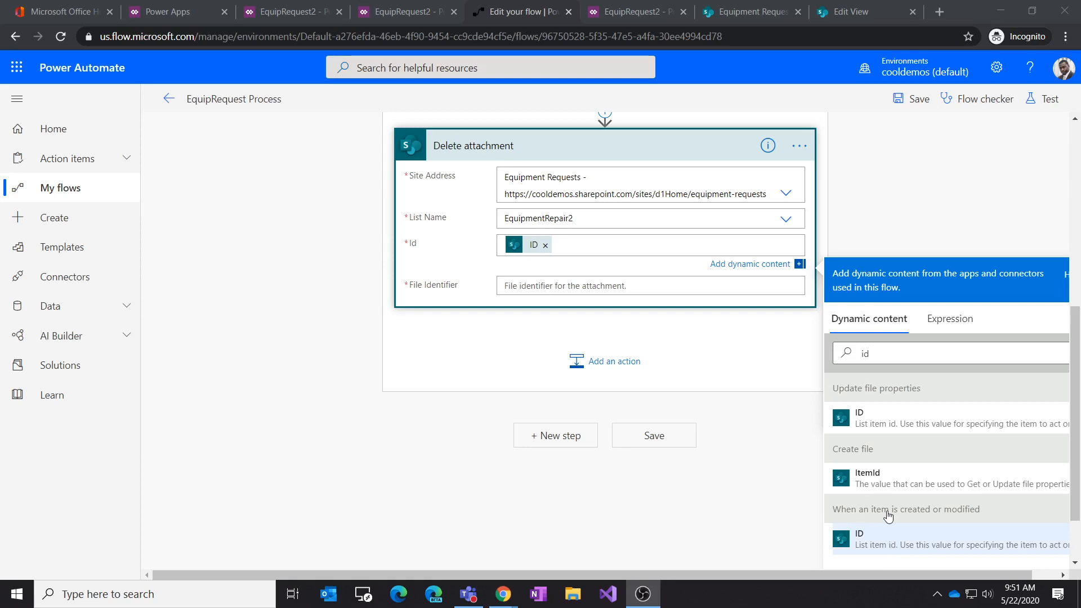
{"action": "double_click", "coordinate": [870, 359]}
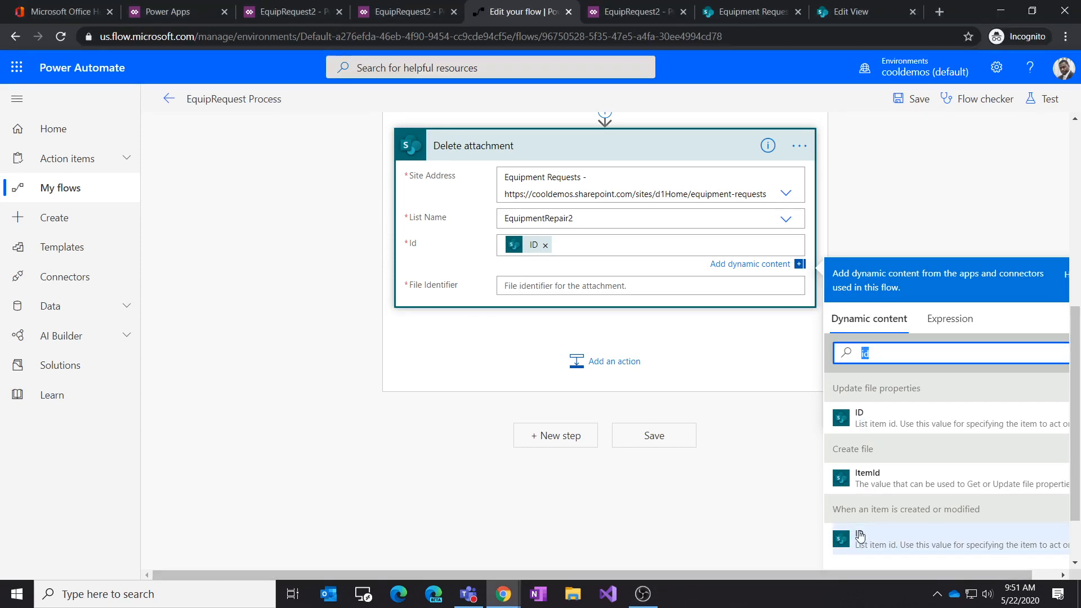
{"action": "left_click_drag", "start_coordinate": [834, 509], "coordinate": [973, 509]}
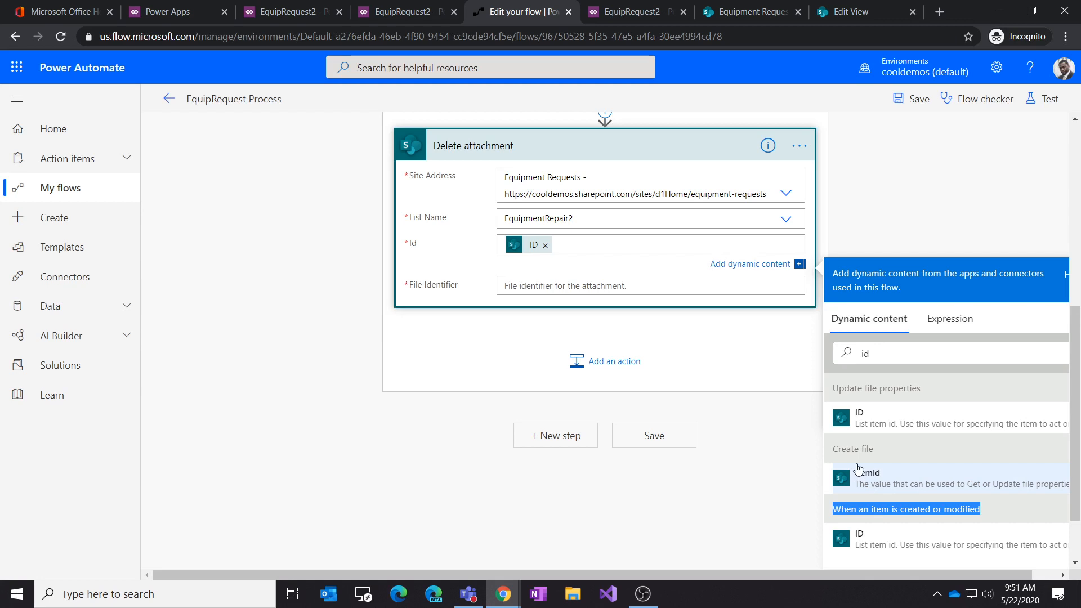
{"action": "left_click_drag", "start_coordinate": [839, 449], "coordinate": [867, 449]}
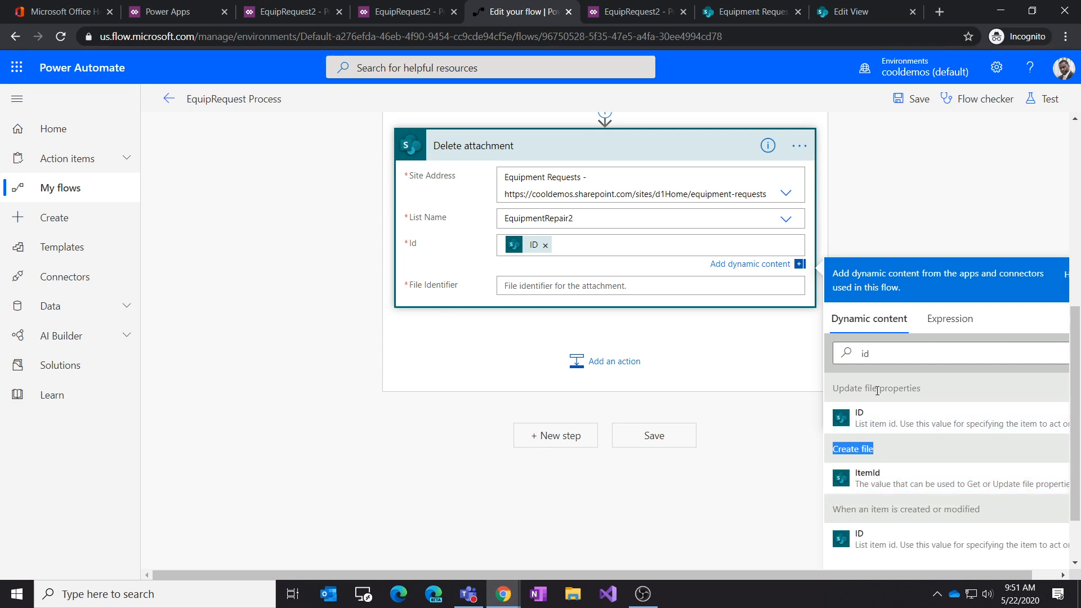
{"action": "left_click_drag", "start_coordinate": [849, 389], "coordinate": [907, 389]}
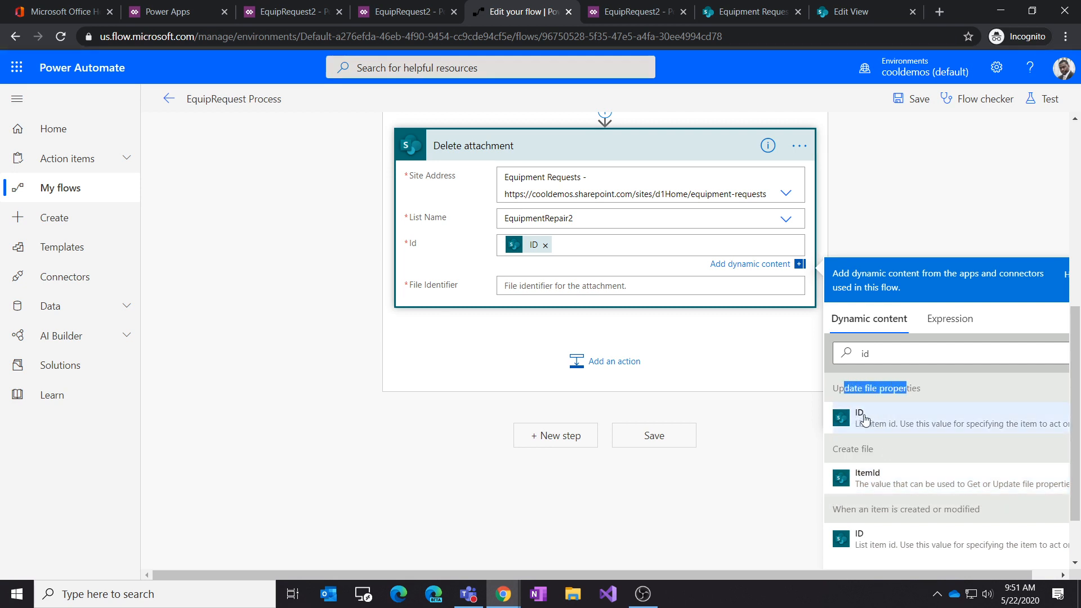
{"action": "left_click_drag", "start_coordinate": [835, 509], "coordinate": [958, 510]}
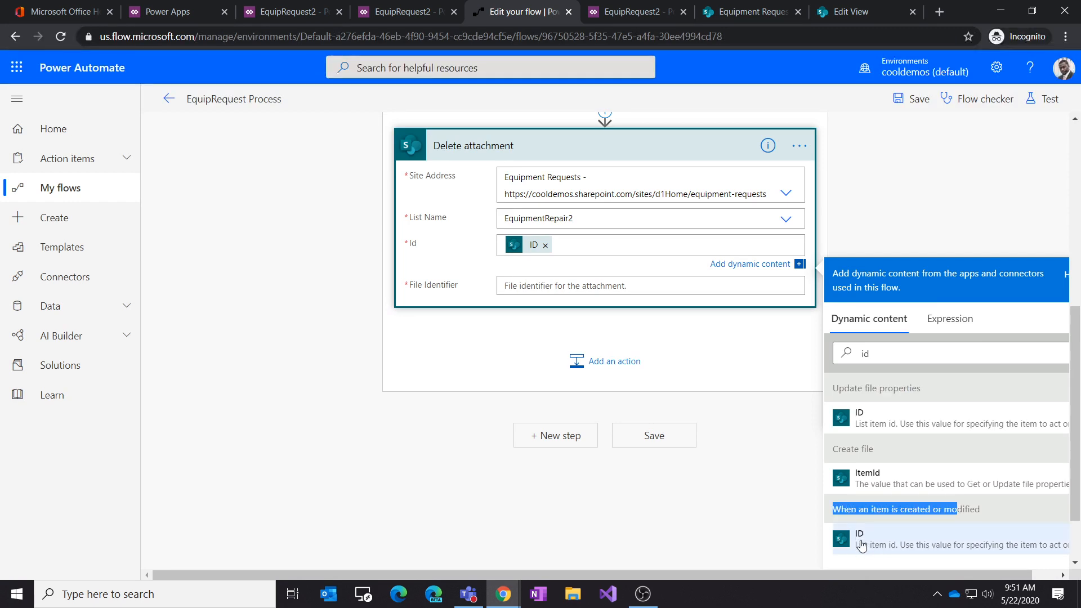
Step: Set the Delete attachment File Identifier to the Id from Get attachments
{"action": "left_click", "coordinate": [572, 286]}
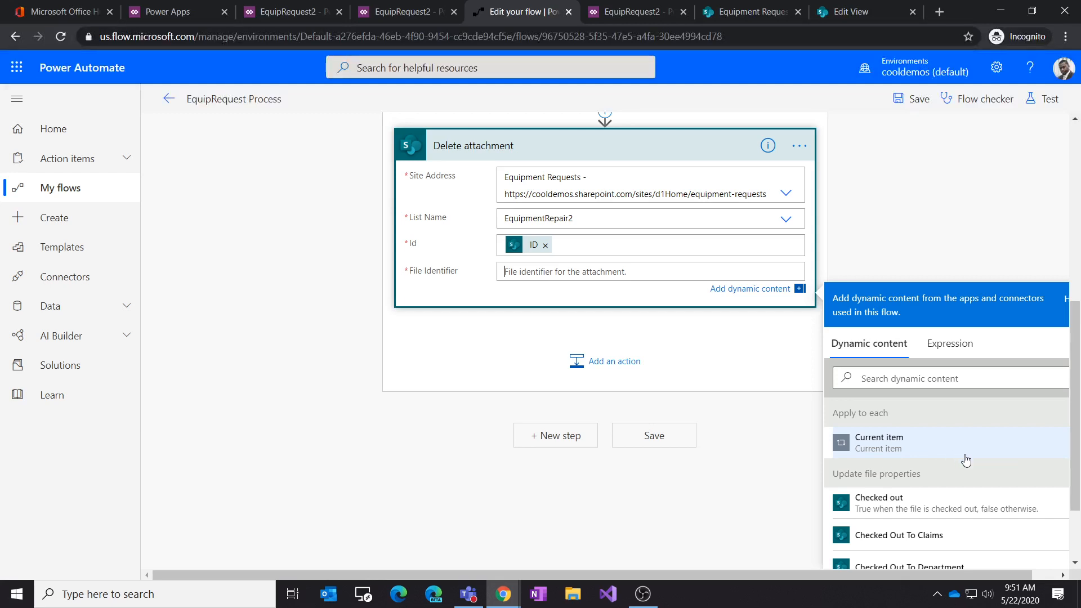
{"action": "scroll", "coordinate": [957, 457], "scroll_direction": "down", "scroll_amount": 1}
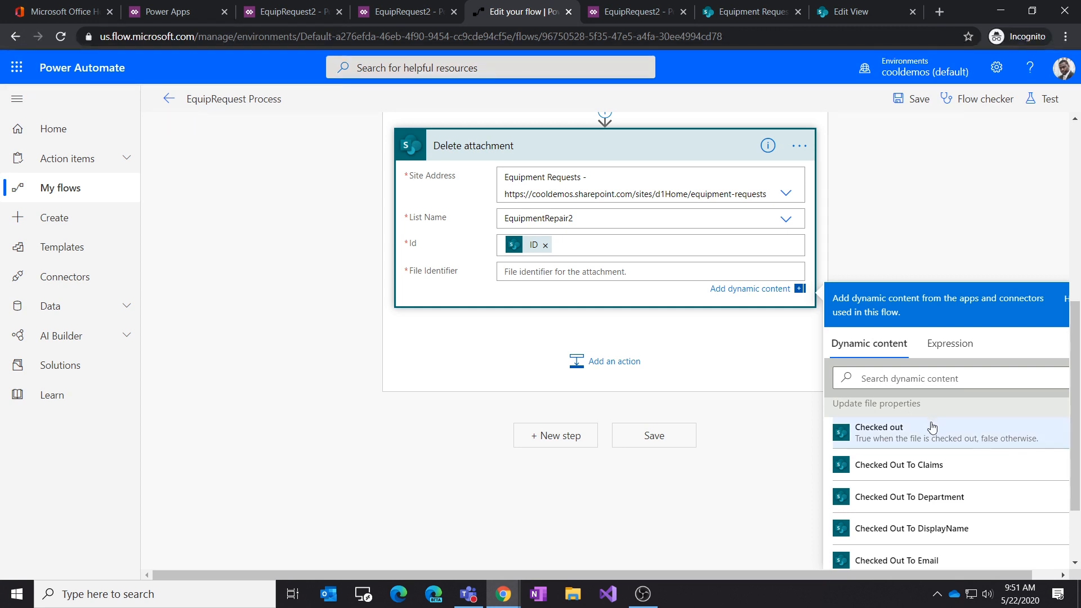
{"action": "scroll", "coordinate": [918, 419], "scroll_direction": "up", "scroll_amount": 1}
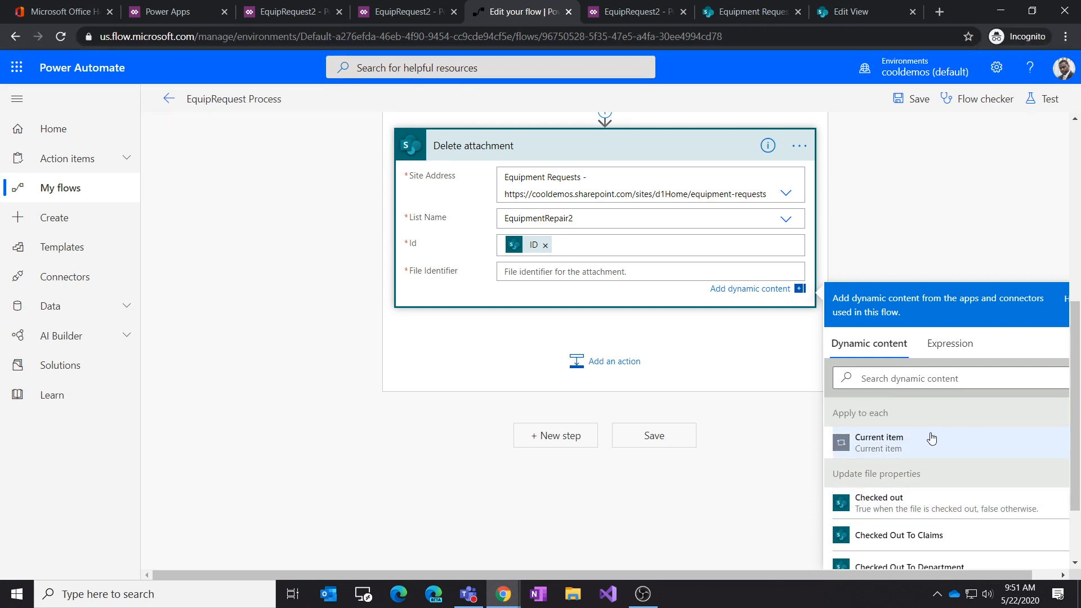
{"action": "scroll", "coordinate": [928, 475], "scroll_direction": "down", "scroll_amount": 5}
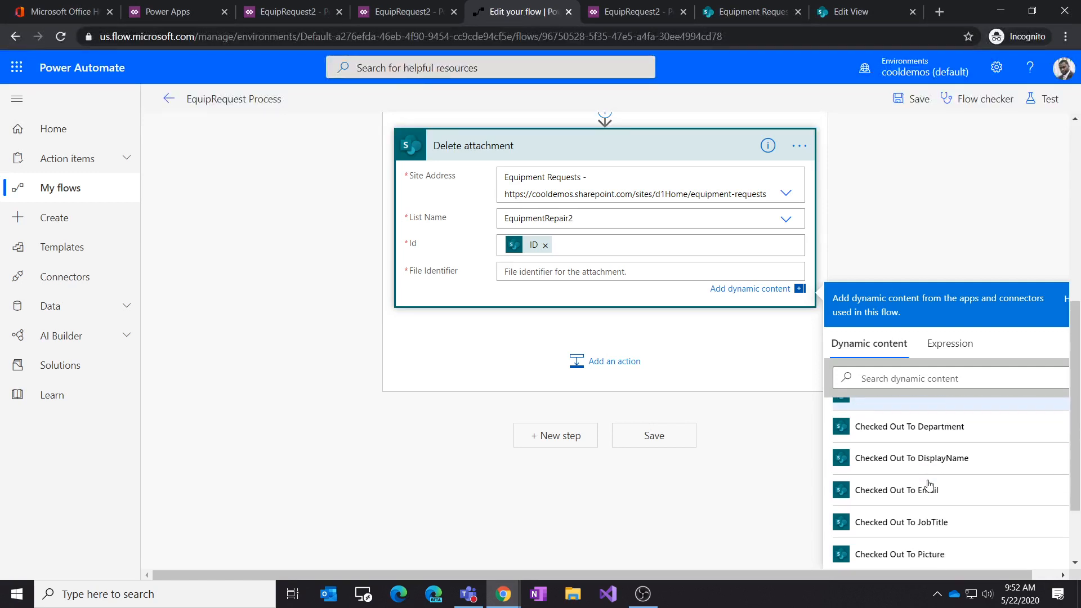
{"action": "scroll", "coordinate": [929, 486], "scroll_direction": "down", "scroll_amount": 8}
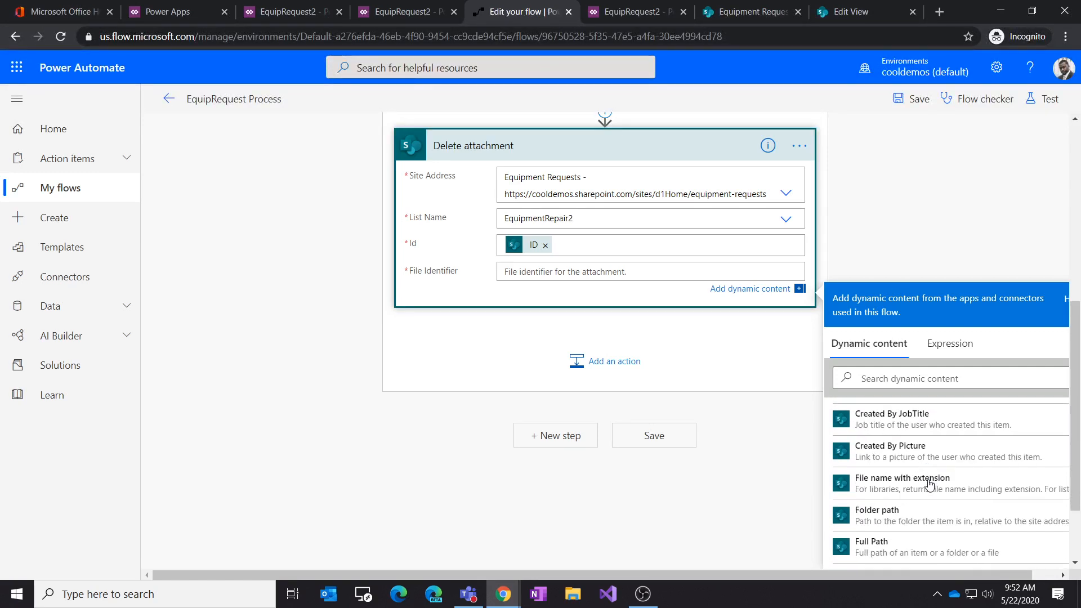
{"action": "scroll", "coordinate": [932, 479], "scroll_direction": "down", "scroll_amount": 5}
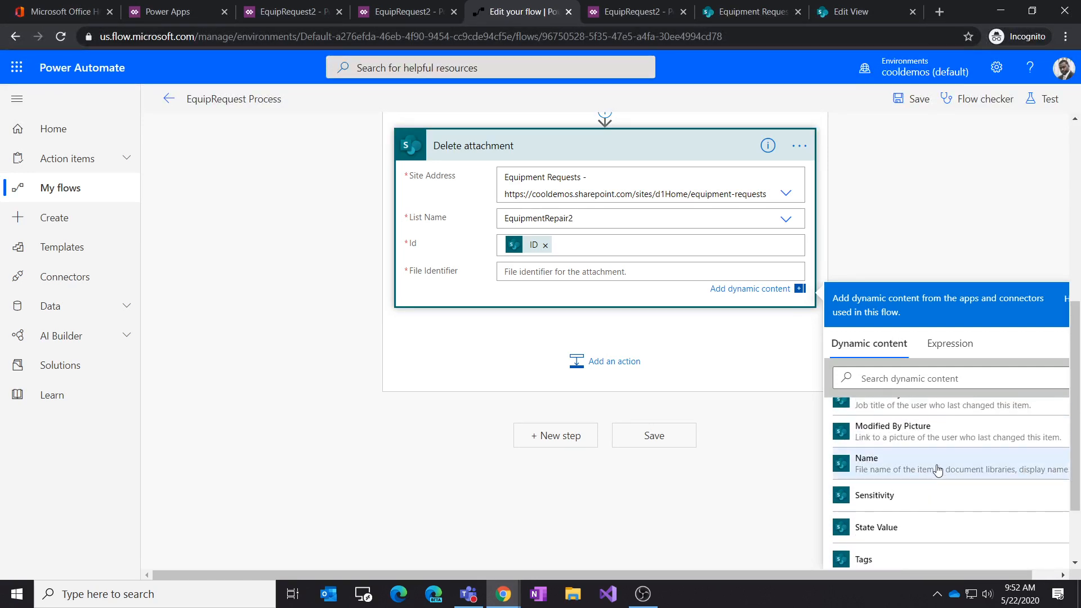
{"action": "scroll", "coordinate": [937, 471], "scroll_direction": "up", "scroll_amount": 2}
{"action": "left_click", "coordinate": [917, 380]}
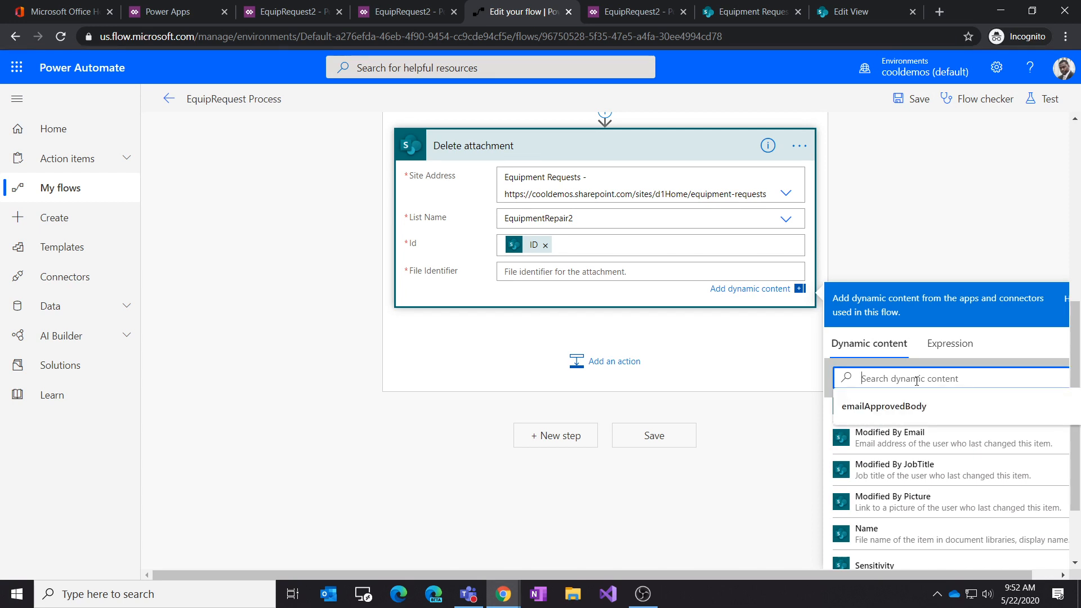
{"action": "type", "text": "id"}
{"action": "scroll", "coordinate": [938, 478], "scroll_direction": "down", "scroll_amount": 1}
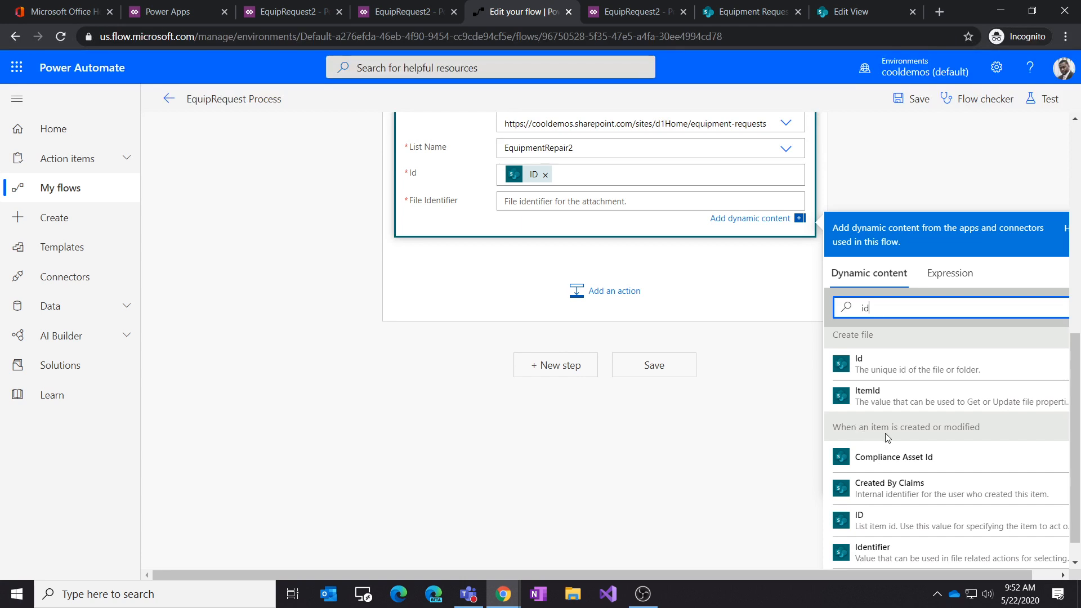
{"action": "scroll", "coordinate": [930, 517], "scroll_direction": "down", "scroll_amount": 1}
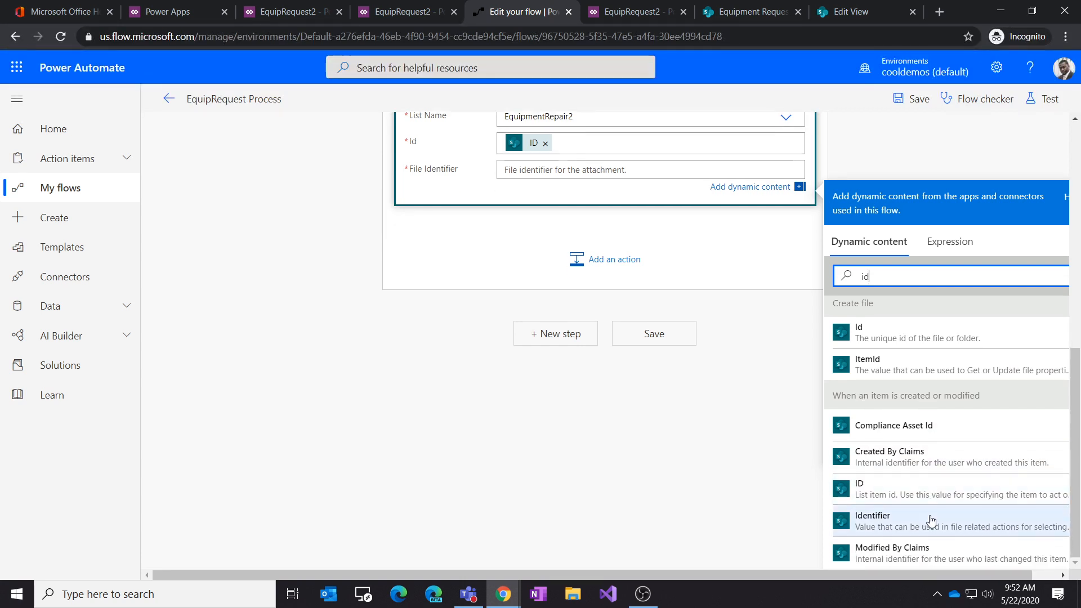
{"action": "scroll", "coordinate": [931, 519], "scroll_direction": "up", "scroll_amount": 1}
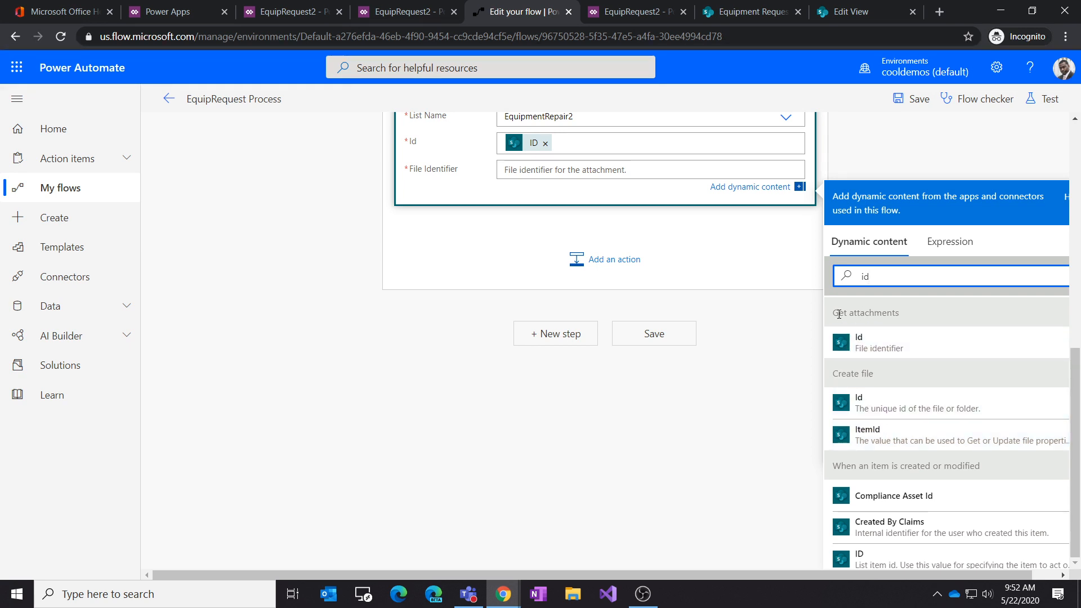
{"action": "left_click_drag", "start_coordinate": [834, 313], "coordinate": [886, 313]}
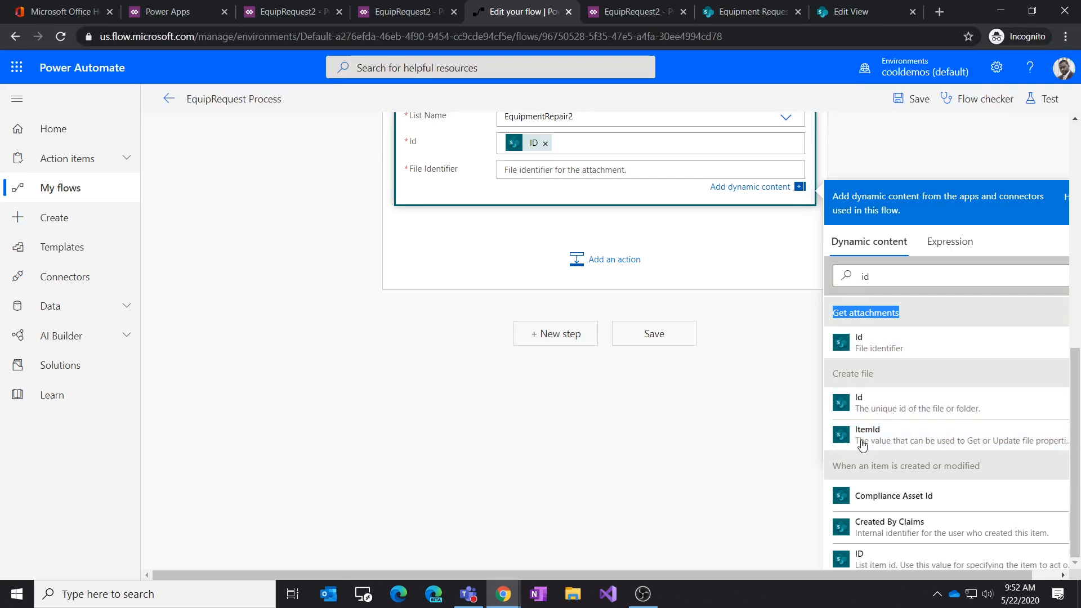
{"action": "left_click", "coordinate": [861, 346]}
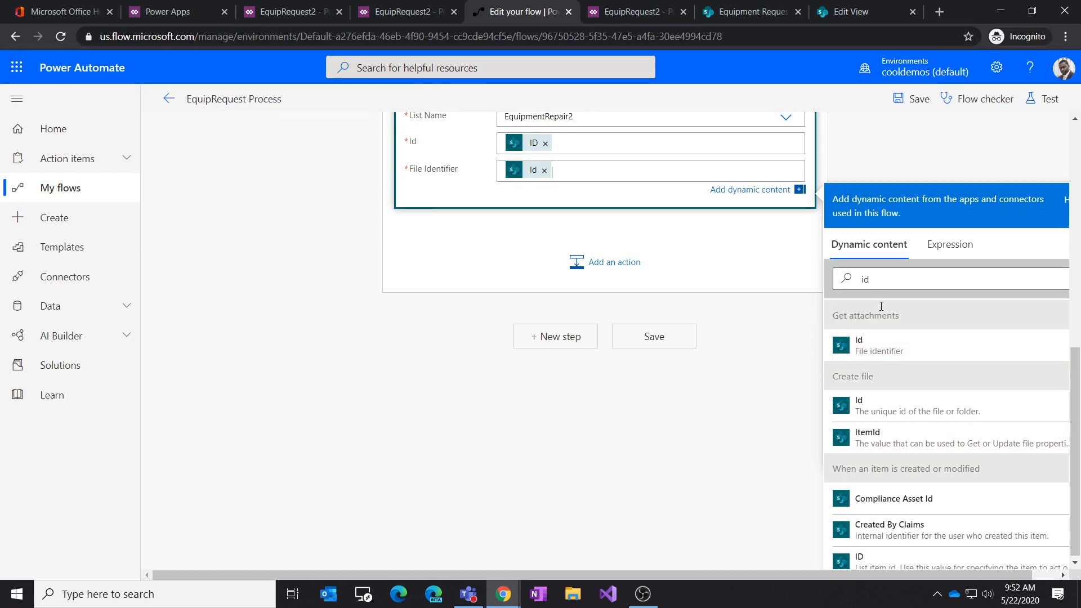
Step: Save the EquipRequest Process flow
{"action": "scroll", "coordinate": [648, 338], "scroll_direction": "up", "scroll_amount": 3}
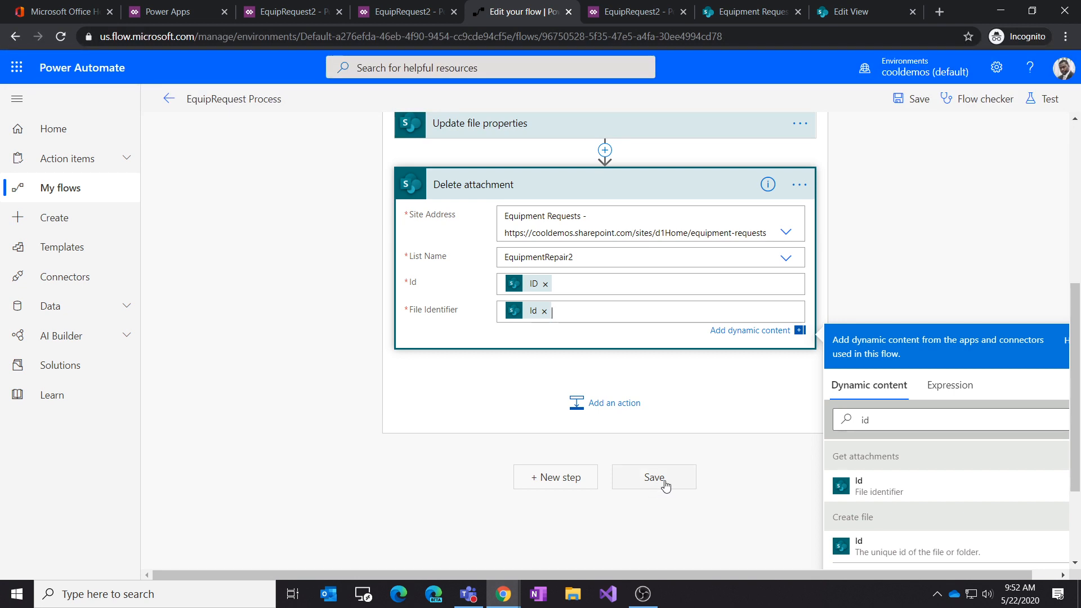
{"action": "scroll", "coordinate": [687, 473], "scroll_direction": "up", "scroll_amount": 1}
{"action": "left_click", "coordinate": [654, 546]}
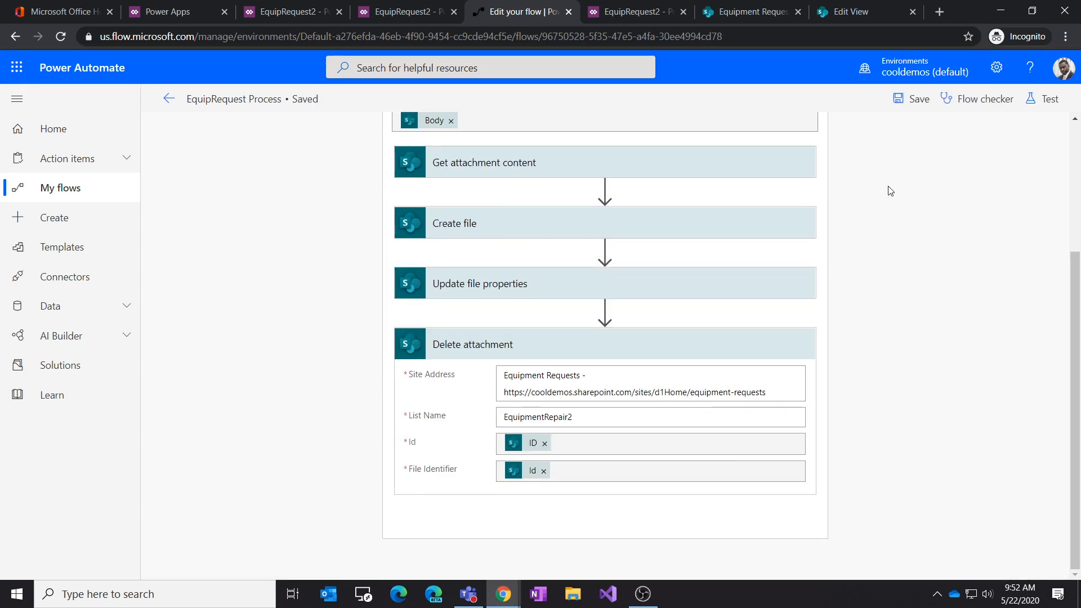
{"action": "left_click", "coordinate": [919, 98]}
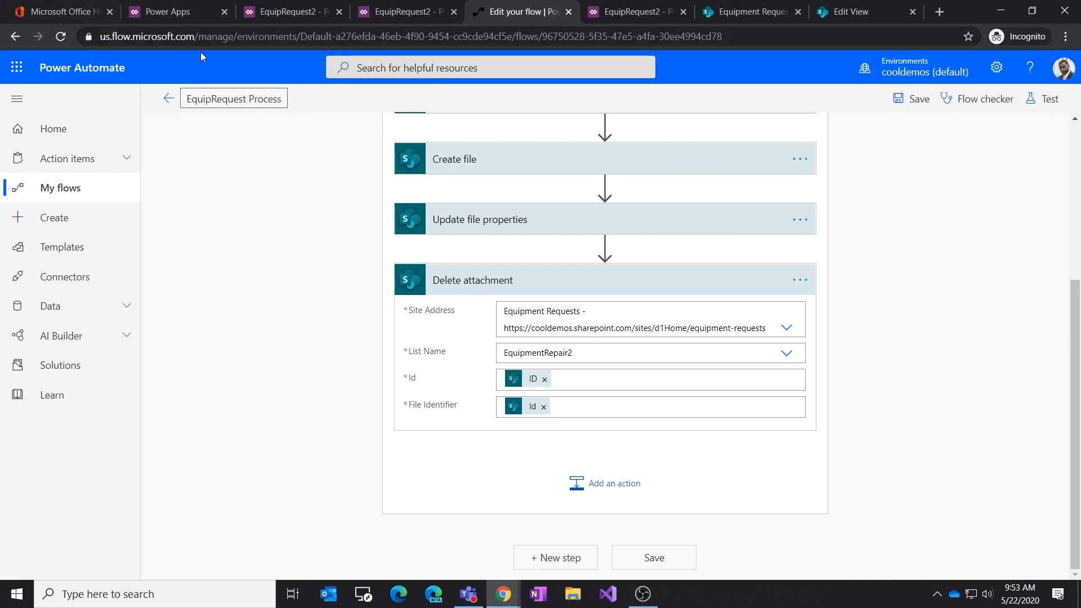
Step: Dismiss the canvas app editing notice in Power Apps and return to the EquipRequest2 editor tab
{"action": "left_click", "coordinate": [175, 12]}
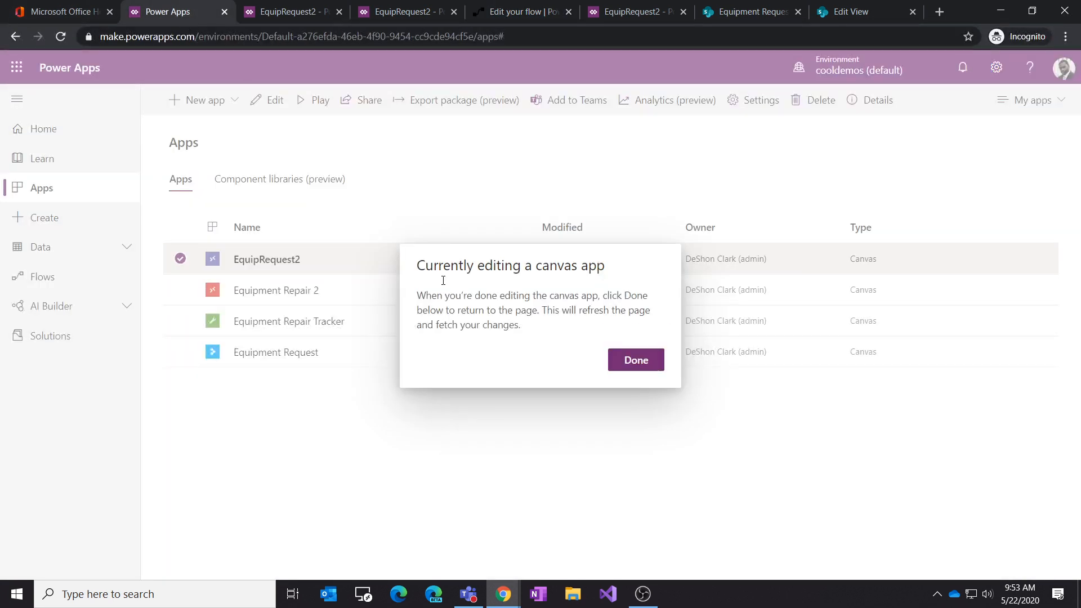
{"action": "left_click", "coordinate": [629, 366]}
{"action": "left_click", "coordinate": [279, 13]}
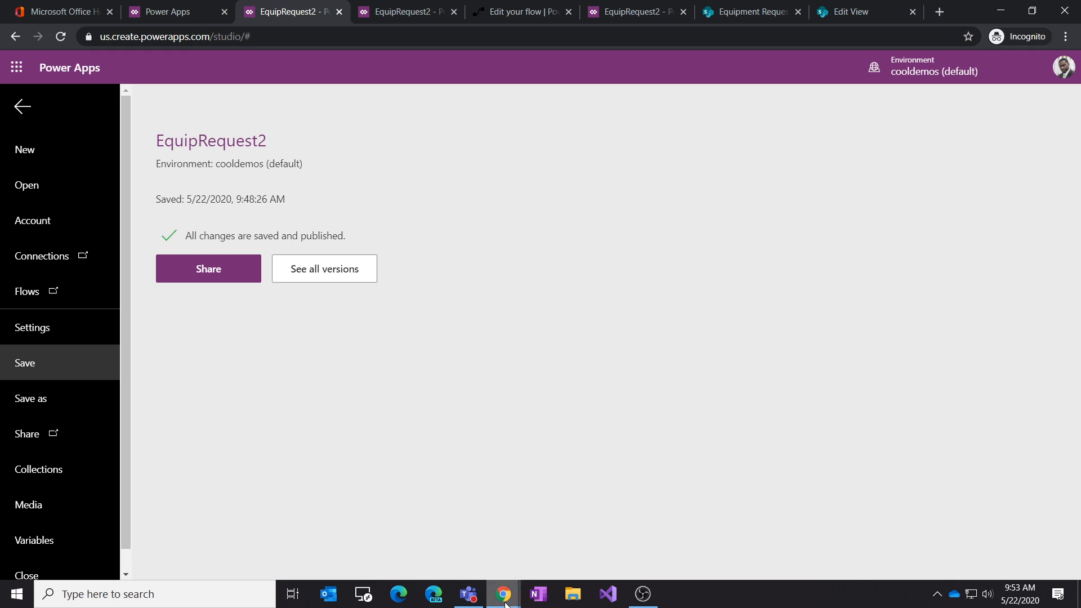
{"action": "mouse_move", "coordinate": [470, 595]}
{"action": "left_click", "coordinate": [464, 558]}
{"action": "mouse_move", "coordinate": [469, 389]}
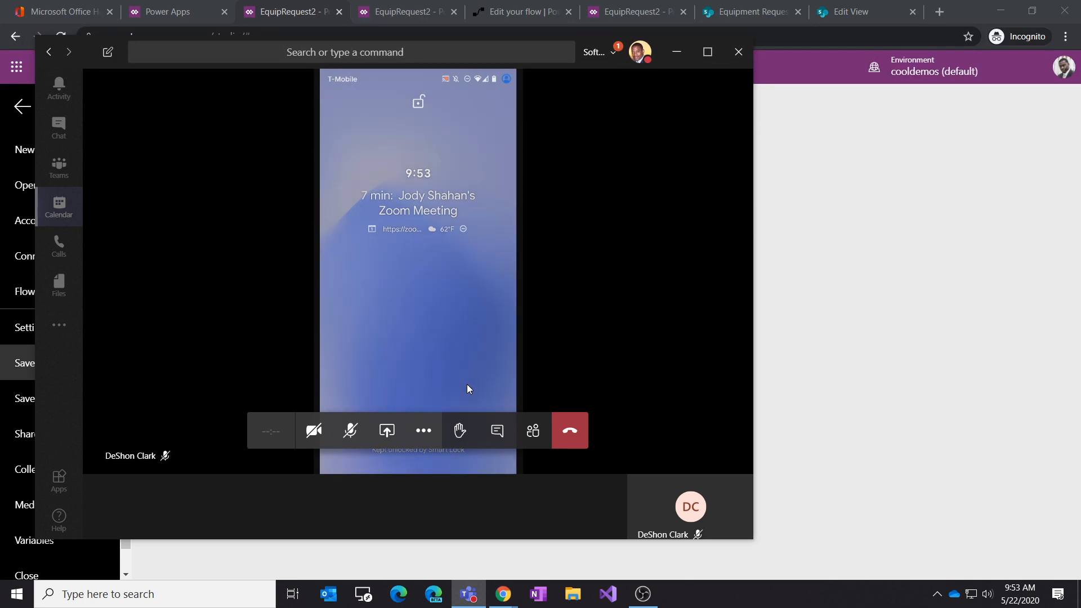
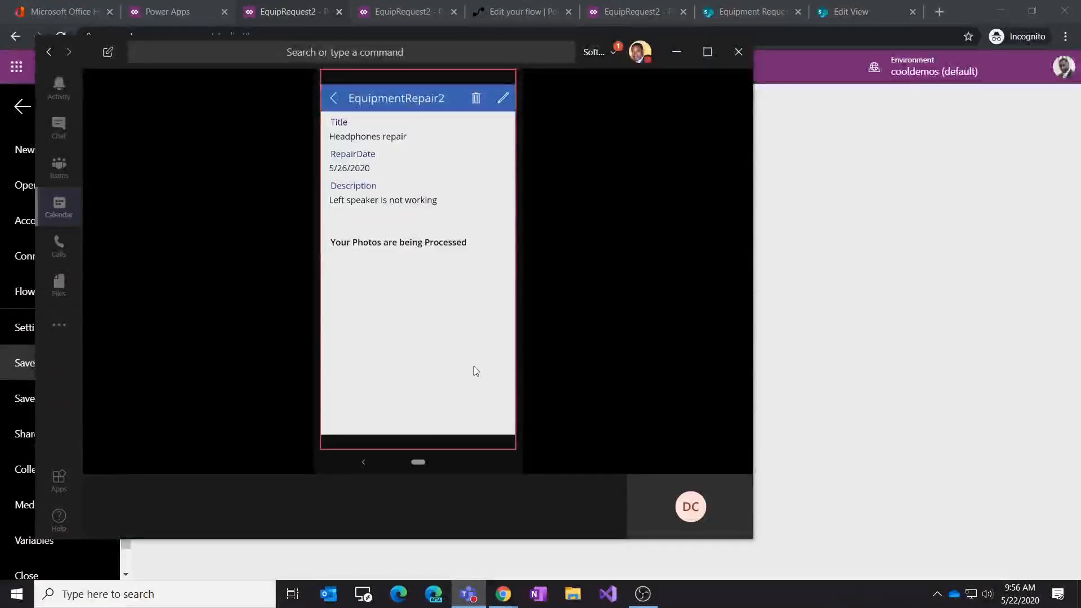
Step: Compare the EquipmentRepair2 item lists shown in the browser play tabs and in the Teams app
{"action": "left_click", "coordinate": [796, 84]}
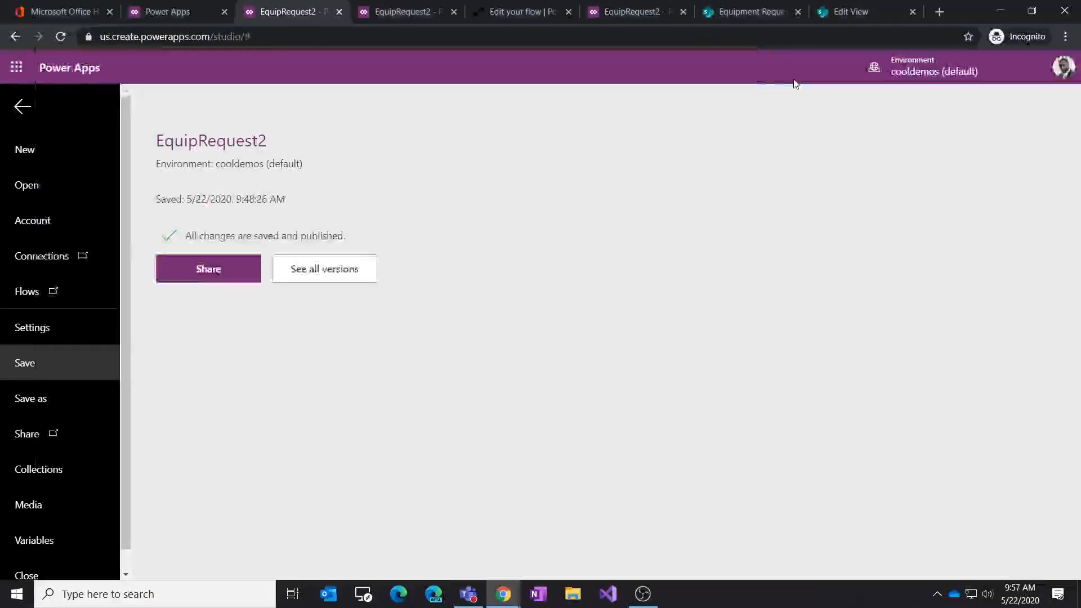
{"action": "left_click", "coordinate": [649, 11]}
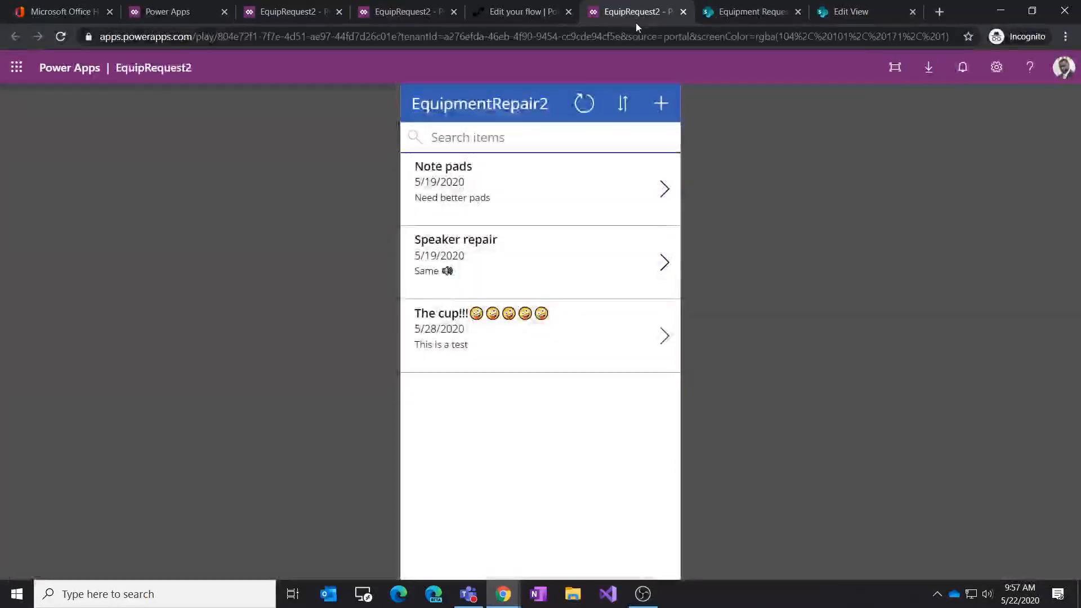
{"action": "left_click", "coordinate": [389, 13]}
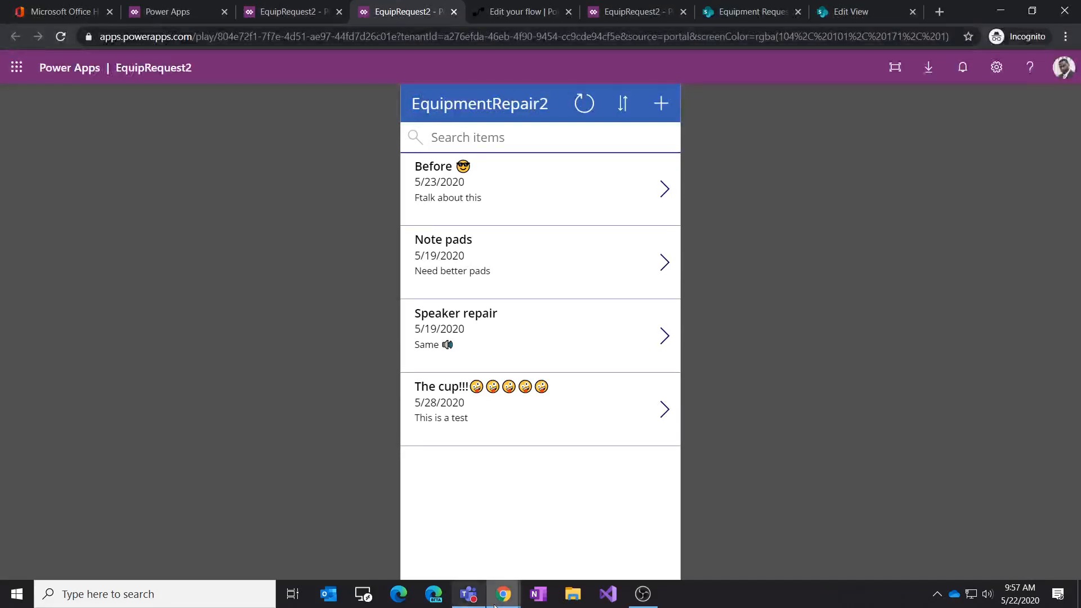
{"action": "left_click", "coordinate": [468, 594]}
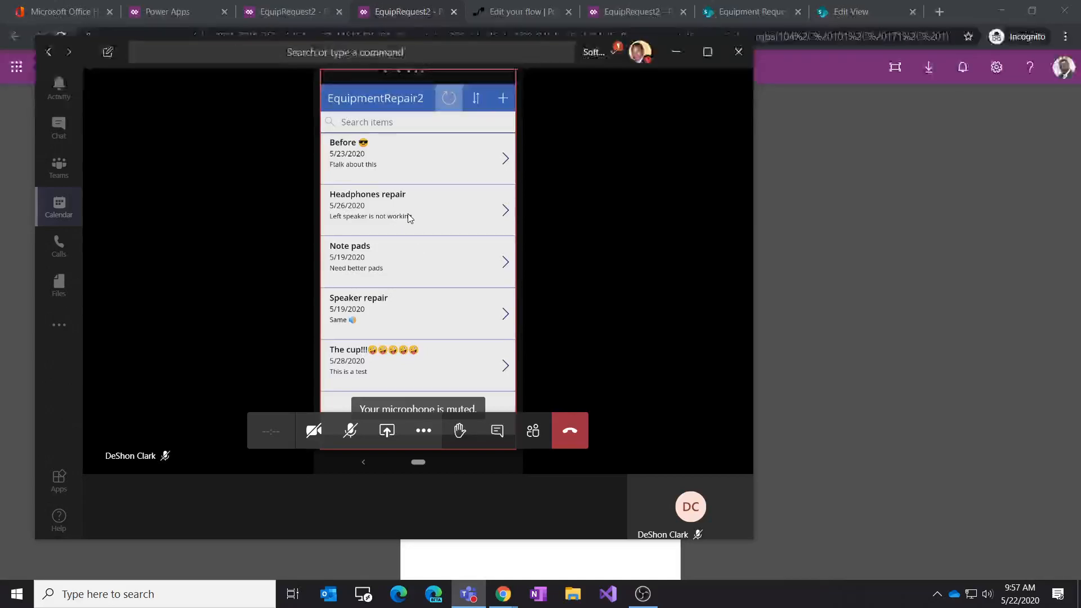
{"action": "left_click", "coordinate": [617, 18]}
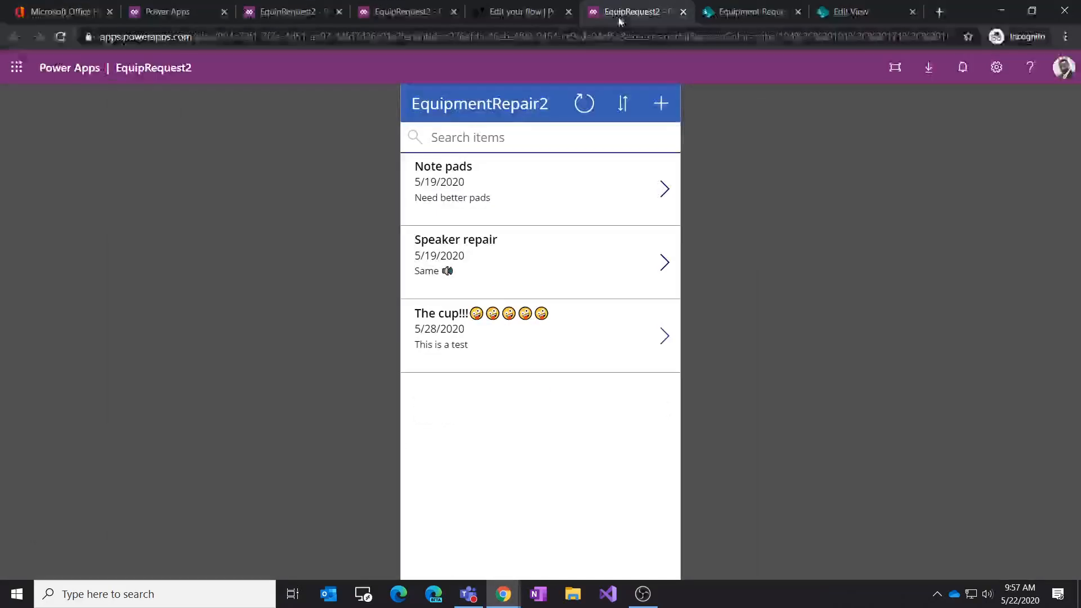
{"action": "left_click", "coordinate": [302, 13]}
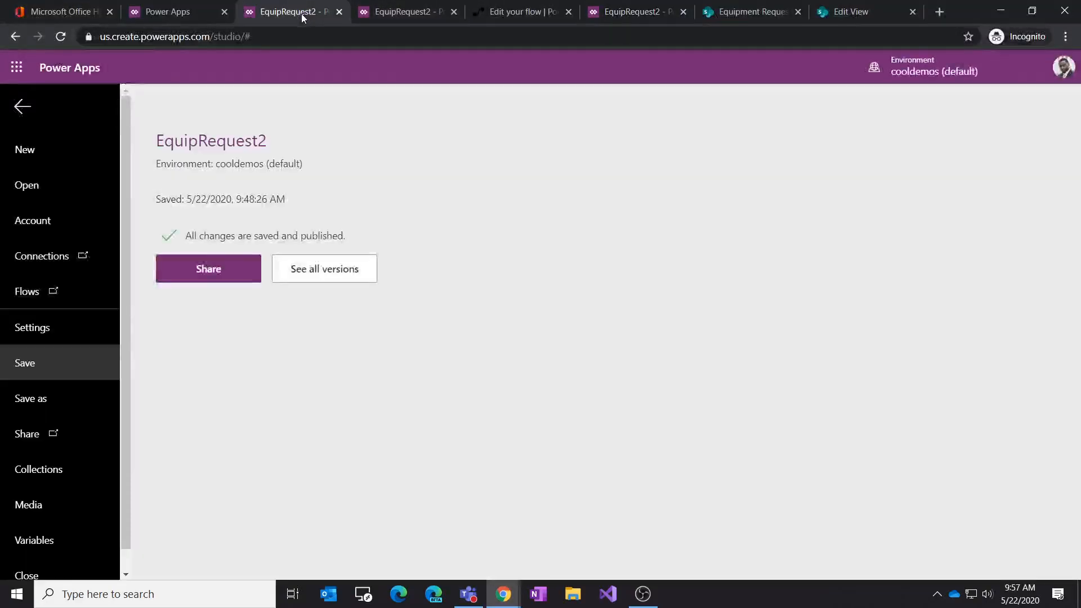
Step: Extend the refresh icon's OnSelect formula on BrowseScreen1 with Refresh(SnapPhotos2) after the existing refresh
{"action": "left_click", "coordinate": [18, 111]}
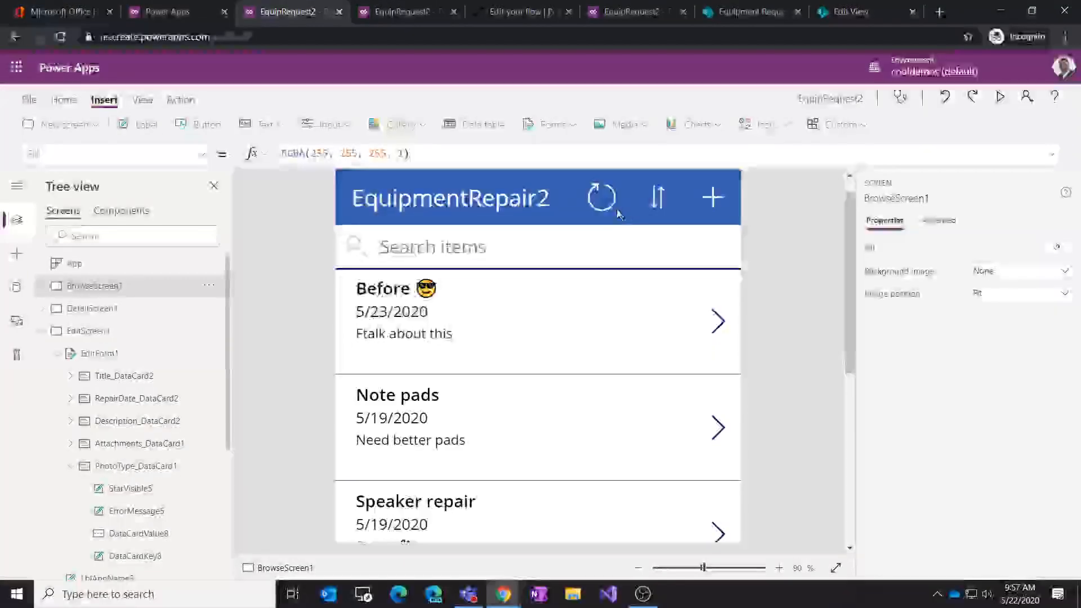
{"action": "left_click", "coordinate": [602, 221]}
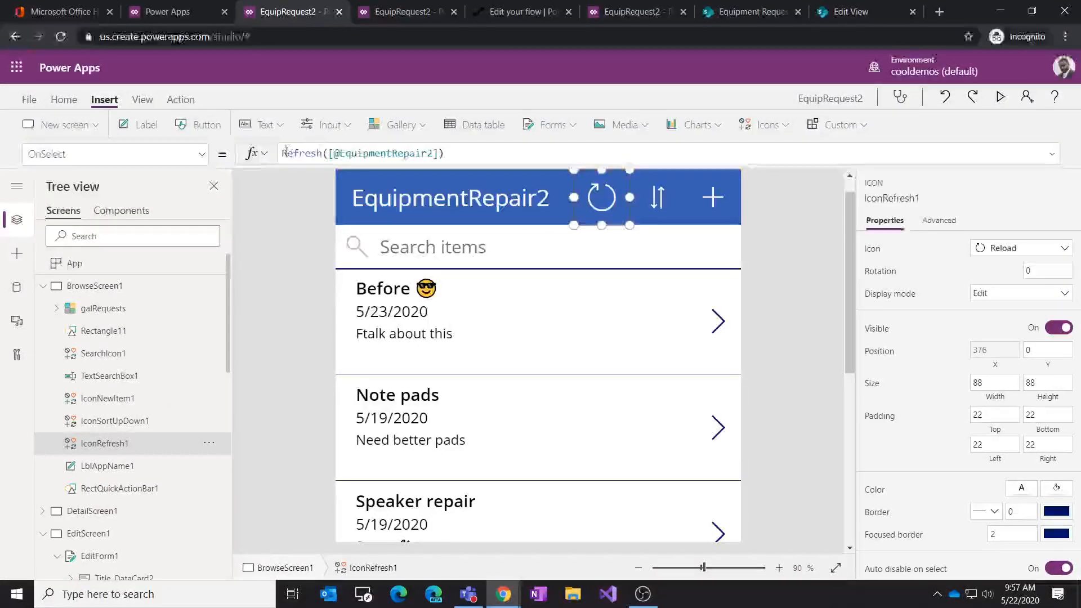
{"action": "left_click", "coordinate": [463, 155]}
{"action": "type", "text": "; "}
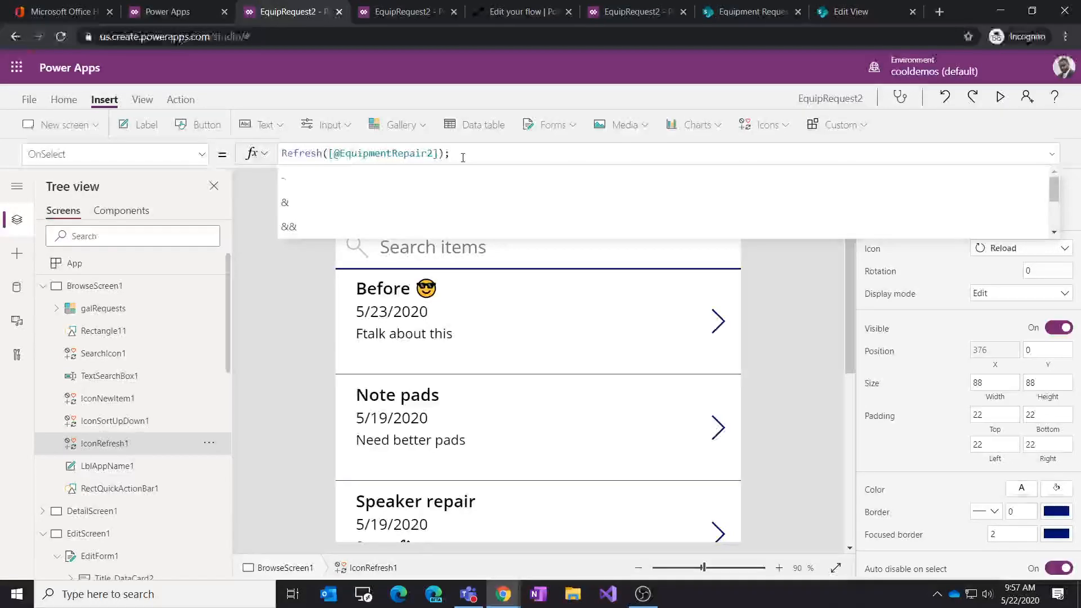
{"action": "type", "text": "Refresh("}
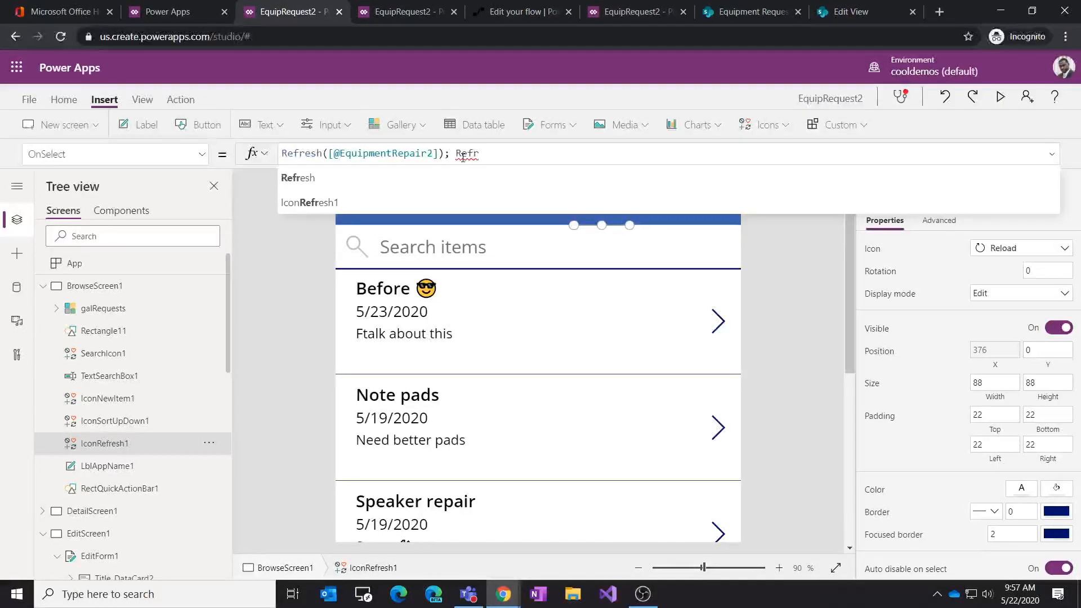
{"action": "type", "text": "ph"}
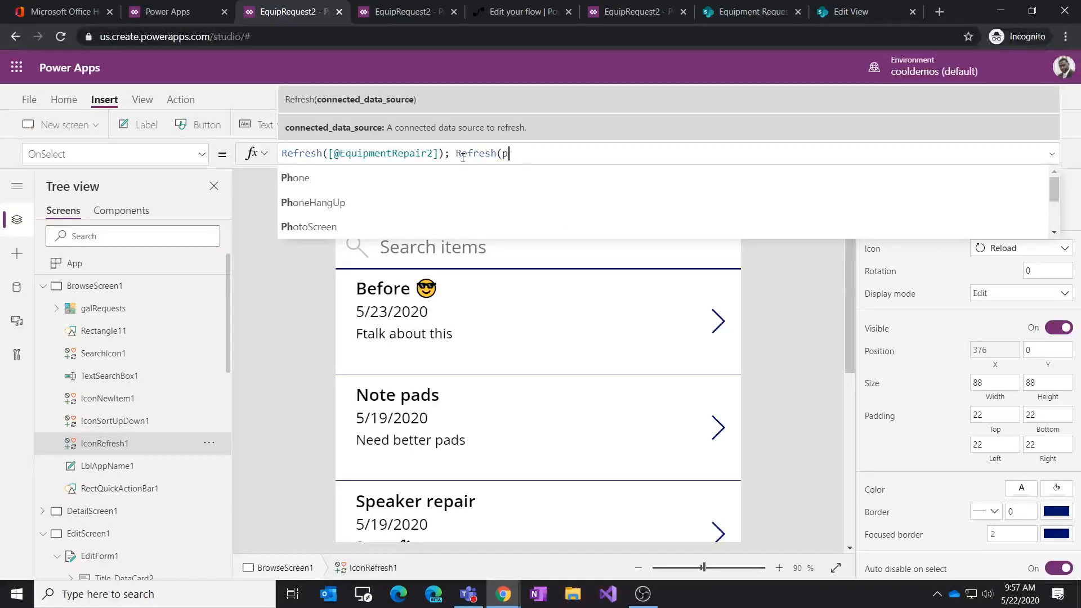
{"action": "key", "text": "BackSpace"}
{"action": "type", "text": "s"}
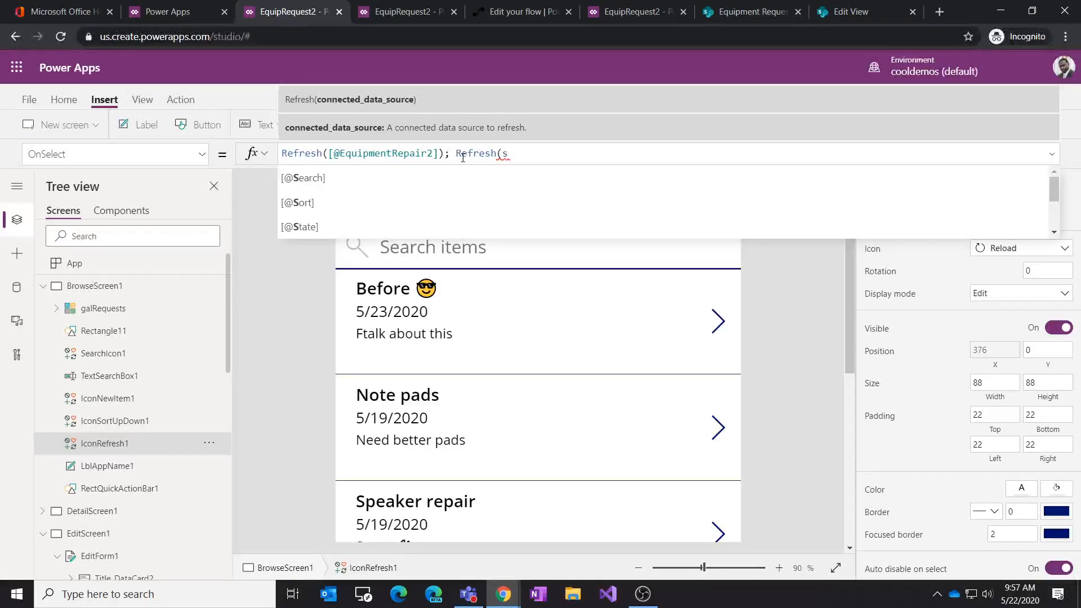
{"action": "key", "text": "BackSpace"}
{"action": "type", "text": "sn"}
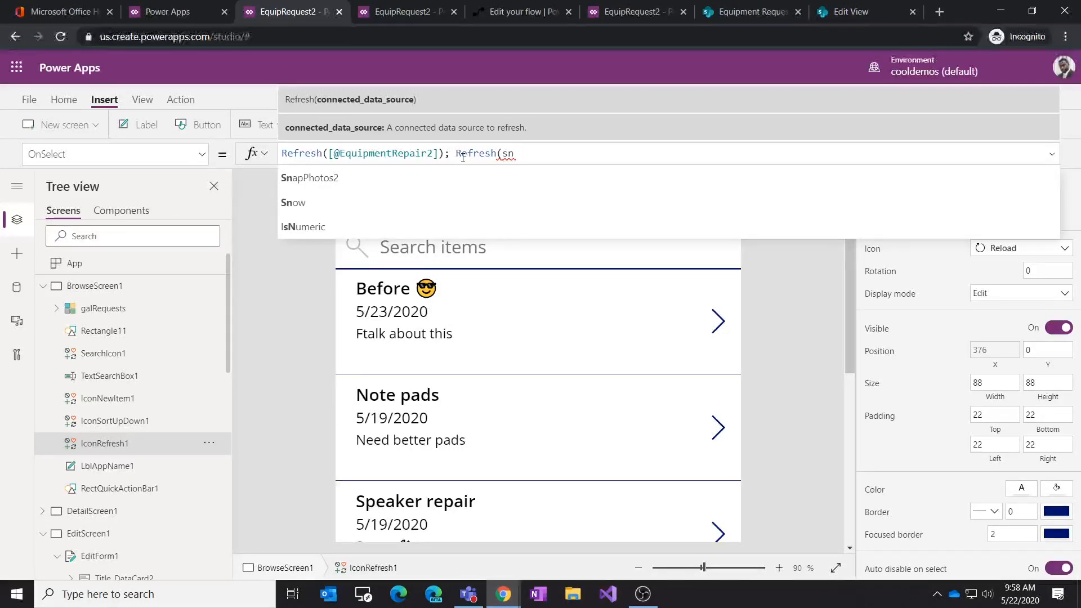
{"action": "left_click", "coordinate": [385, 172]}
{"action": "type", "text": ")"}
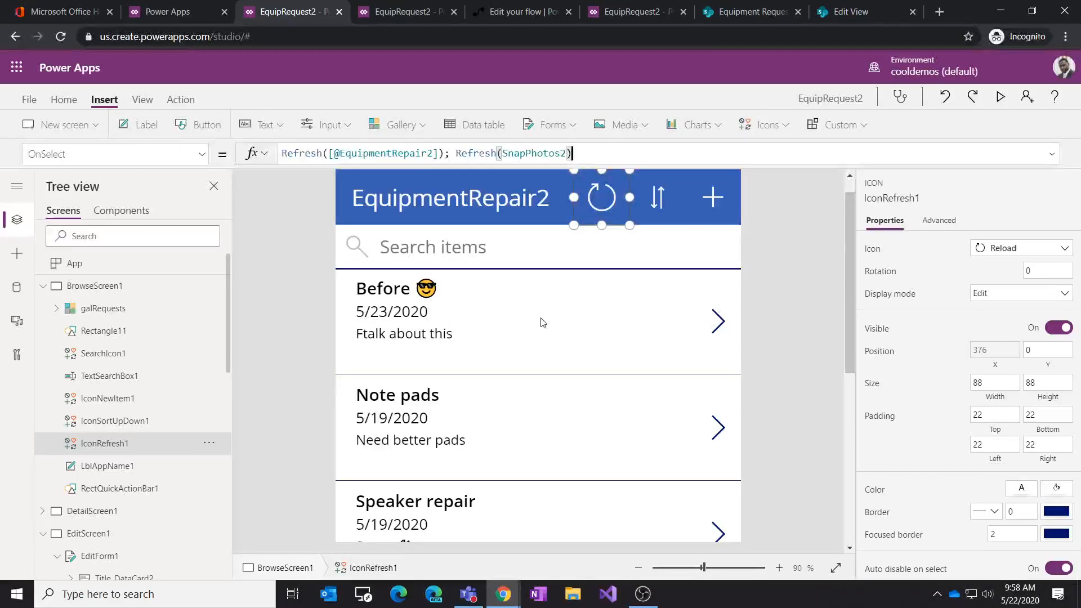
Step: Save the EquipRequest2 app and publish this version
{"action": "left_click", "coordinate": [28, 102]}
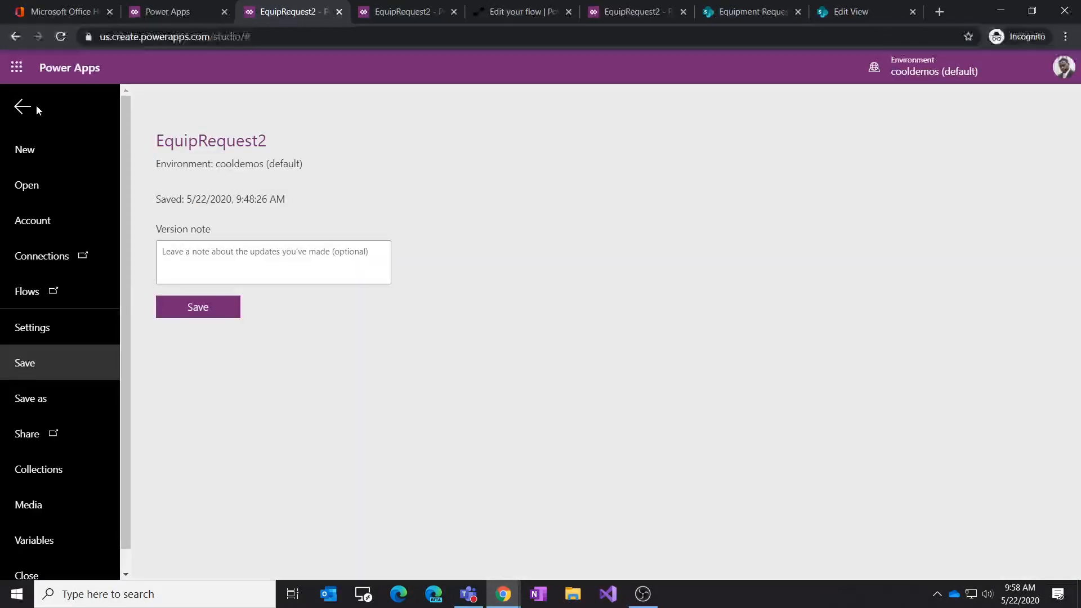
{"action": "left_click", "coordinate": [192, 309]}
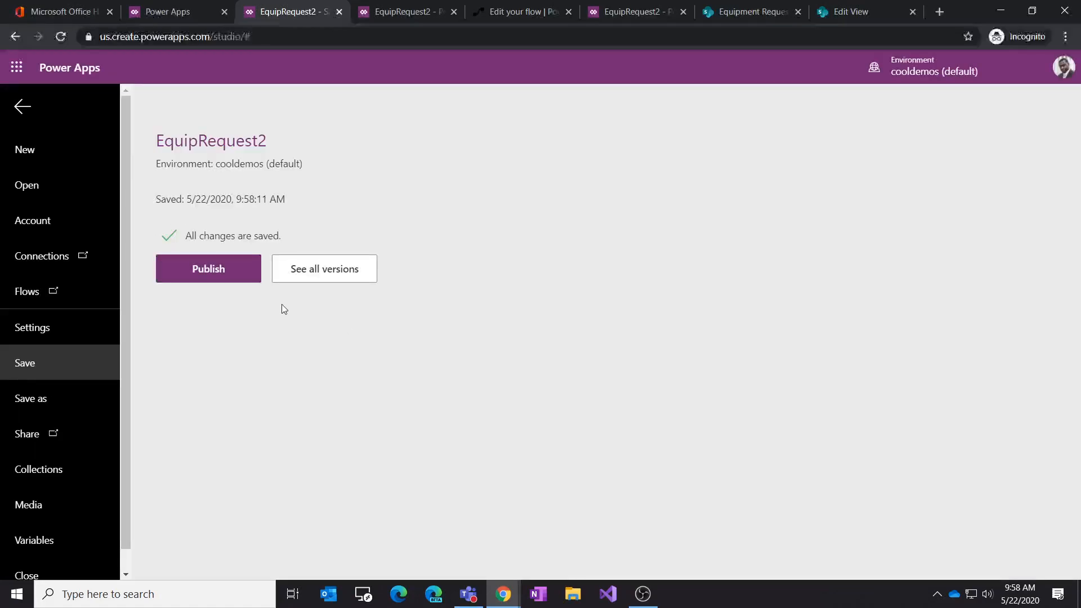
{"action": "left_click", "coordinate": [211, 270]}
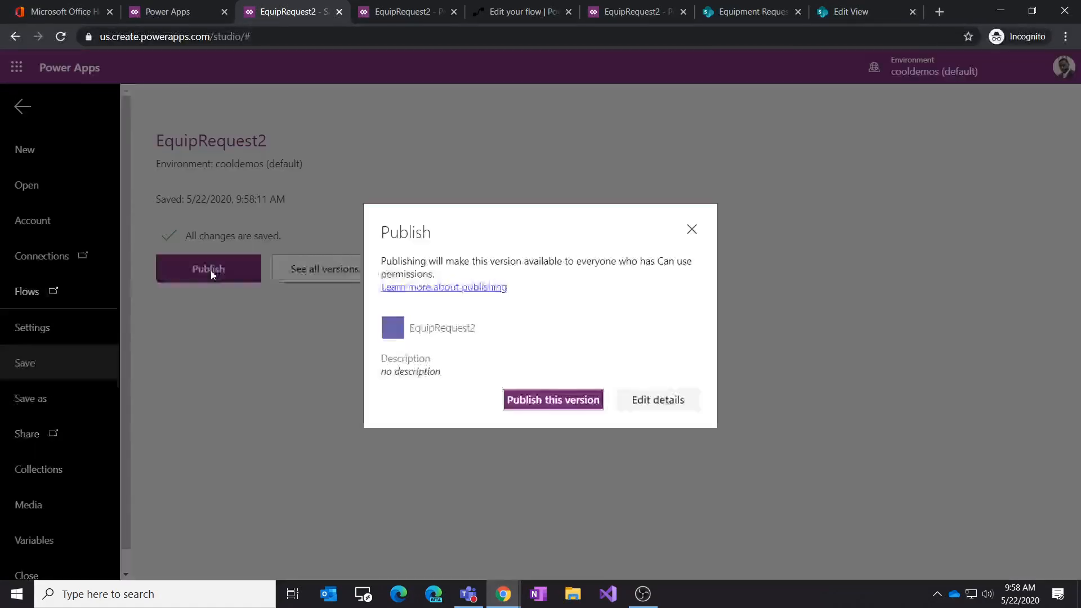
{"action": "left_click", "coordinate": [552, 398]}
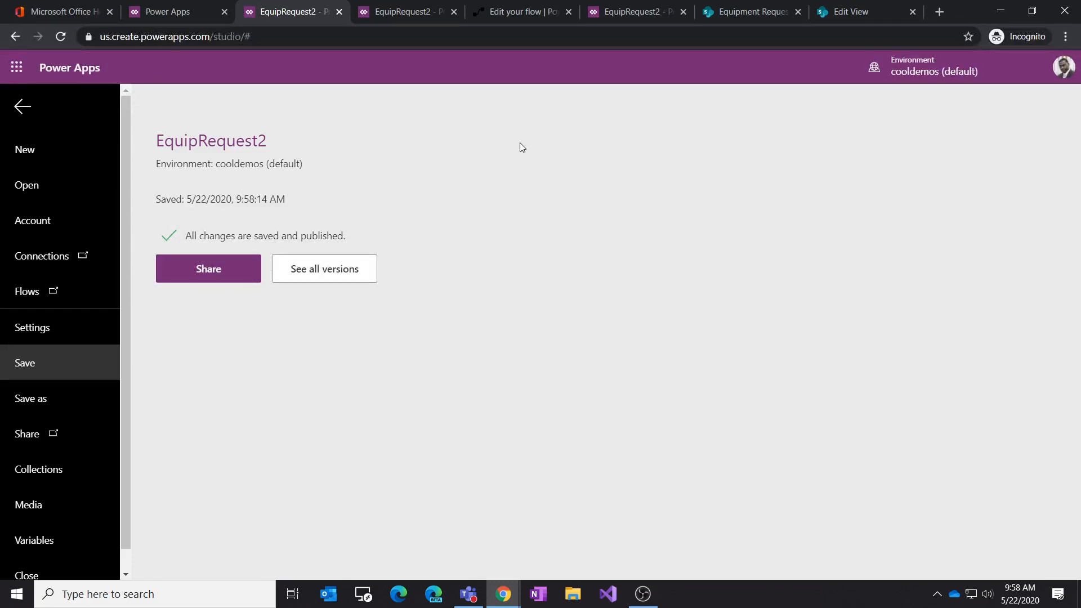
Step: Check the Headphones repair item's photos in the Teams app, then return to the app editor tab
{"action": "left_click", "coordinate": [469, 600]}
{"action": "mouse_move", "coordinate": [455, 601]}
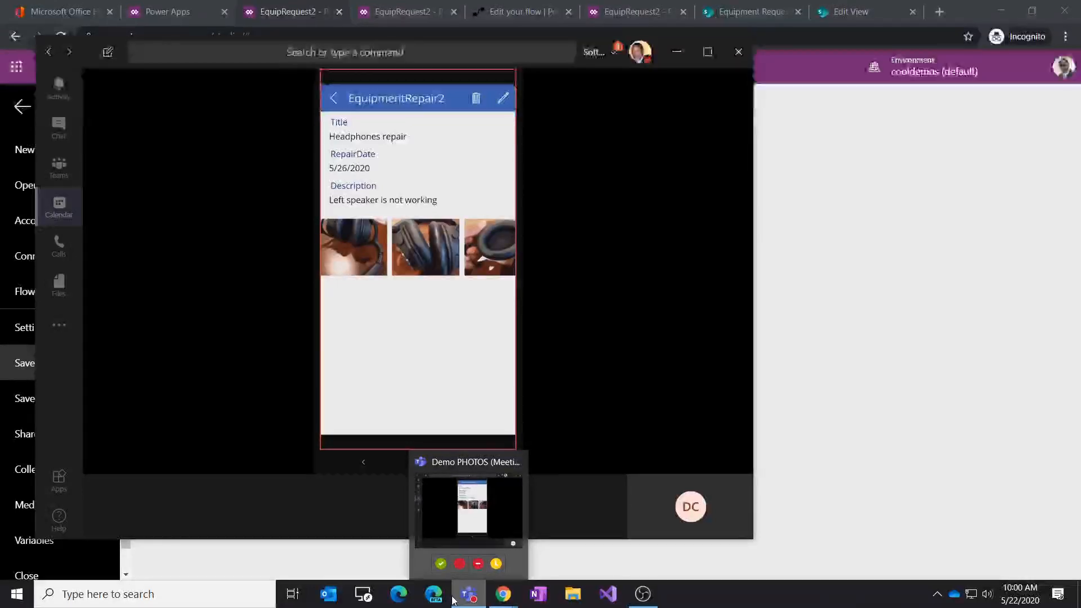
{"action": "left_click", "coordinate": [899, 312]}
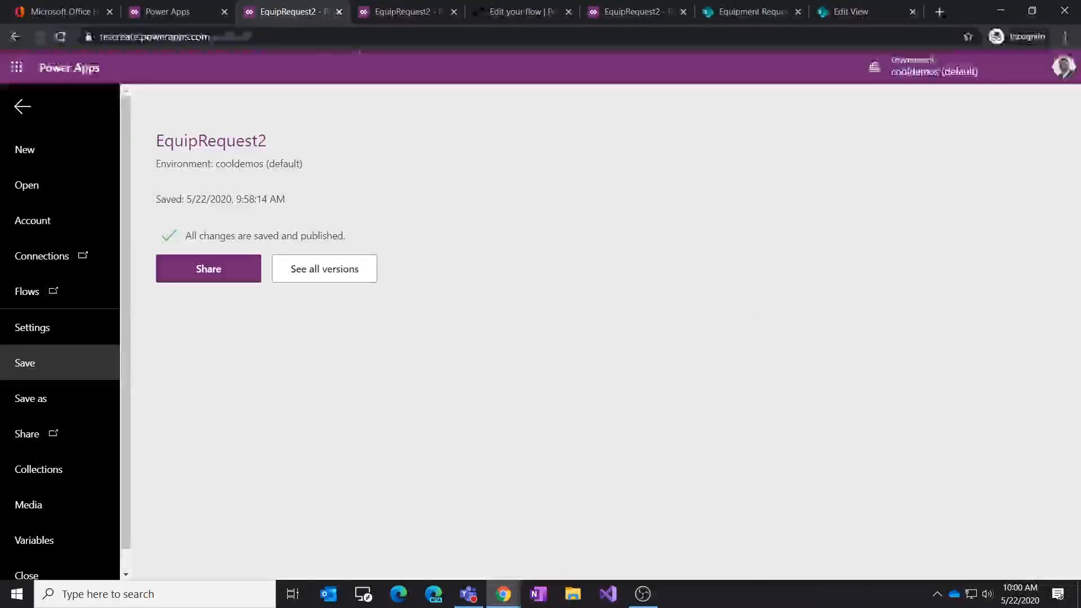
{"action": "left_click", "coordinate": [397, 12]}
{"action": "left_click", "coordinate": [289, 11]}
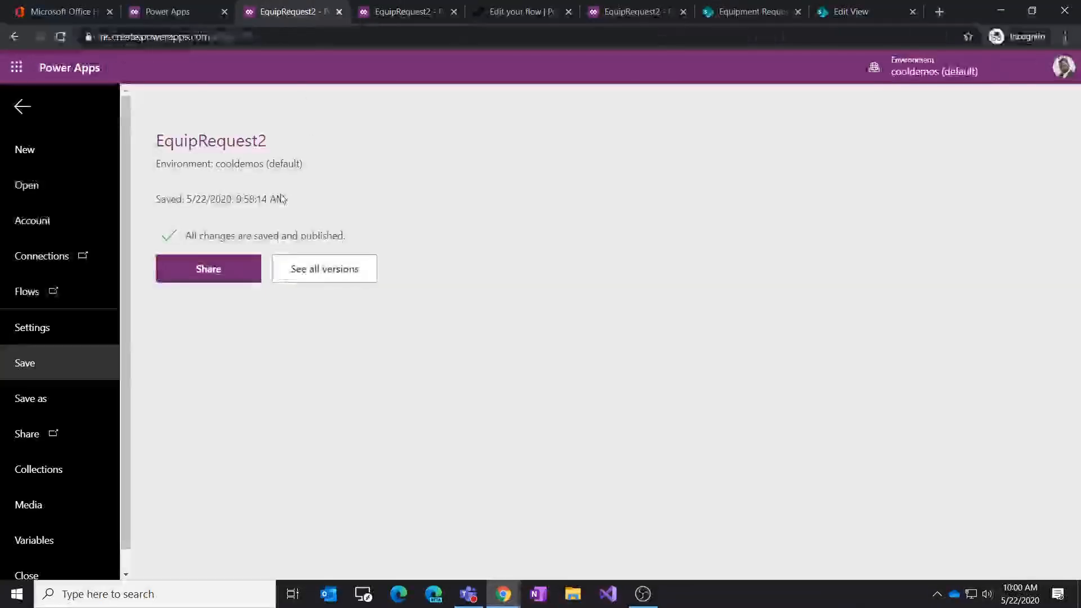
Step: Move the galViewPhotos gallery on DetailScreen1 lower, to about y 578
{"action": "left_click", "coordinate": [23, 107]}
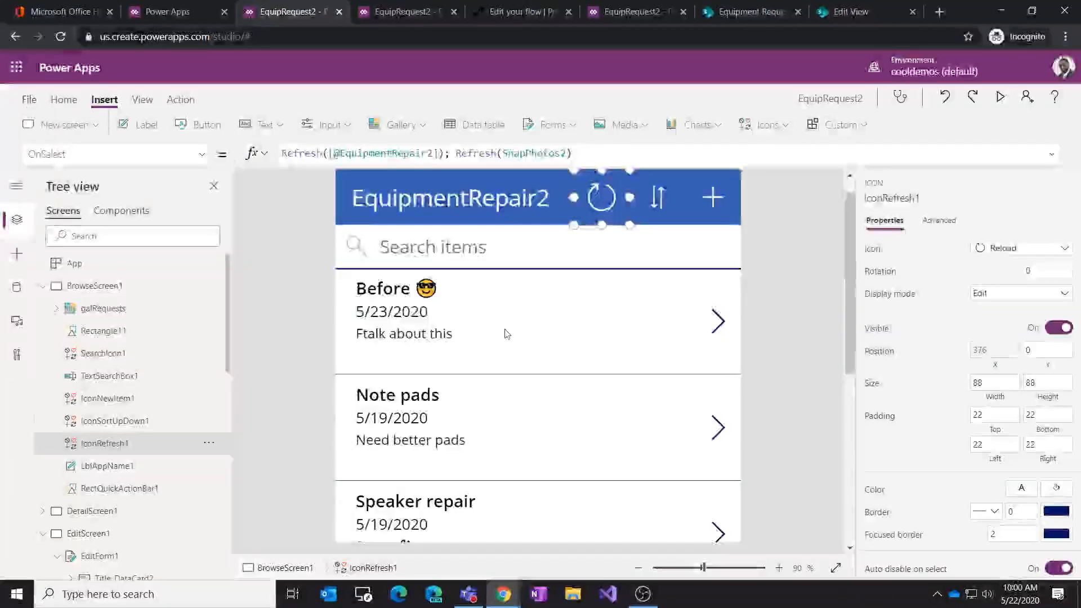
{"action": "left_click", "coordinate": [599, 335]}
{"action": "left_click", "coordinate": [43, 285]}
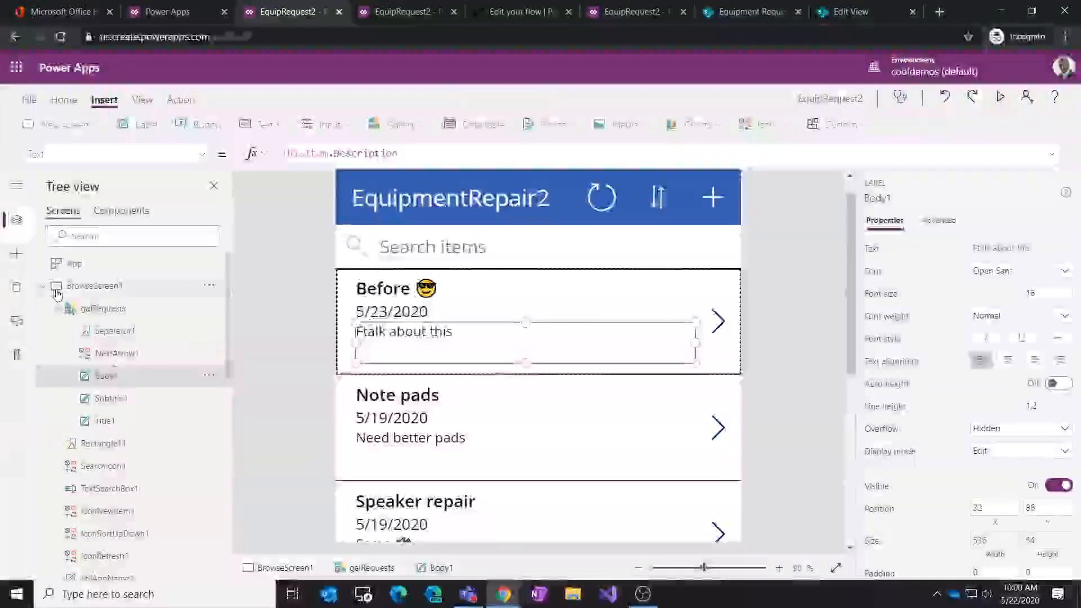
{"action": "left_click", "coordinate": [43, 331]}
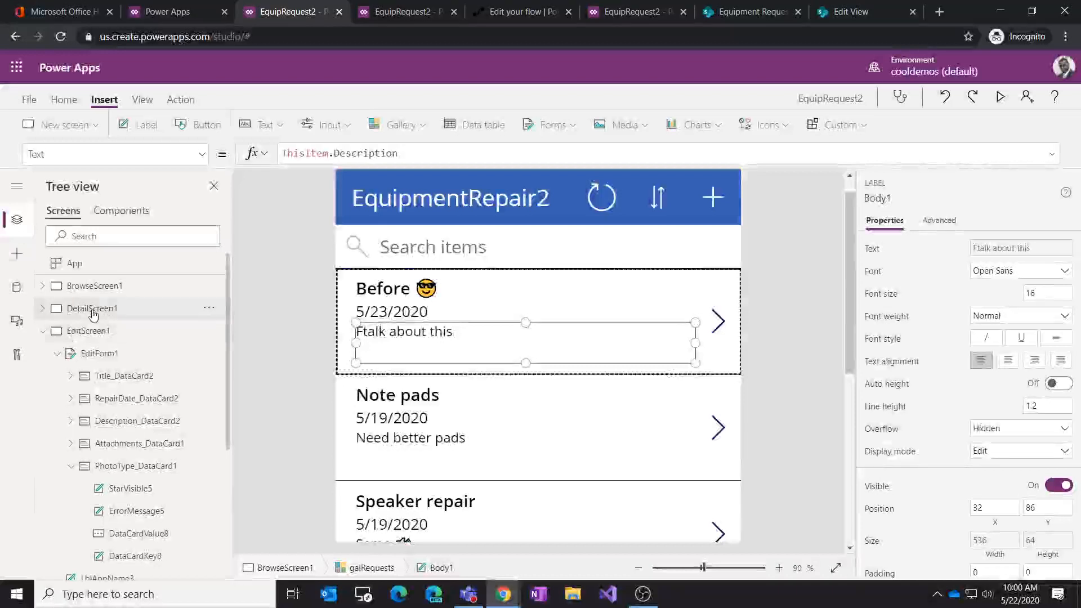
{"action": "left_click", "coordinate": [91, 309]}
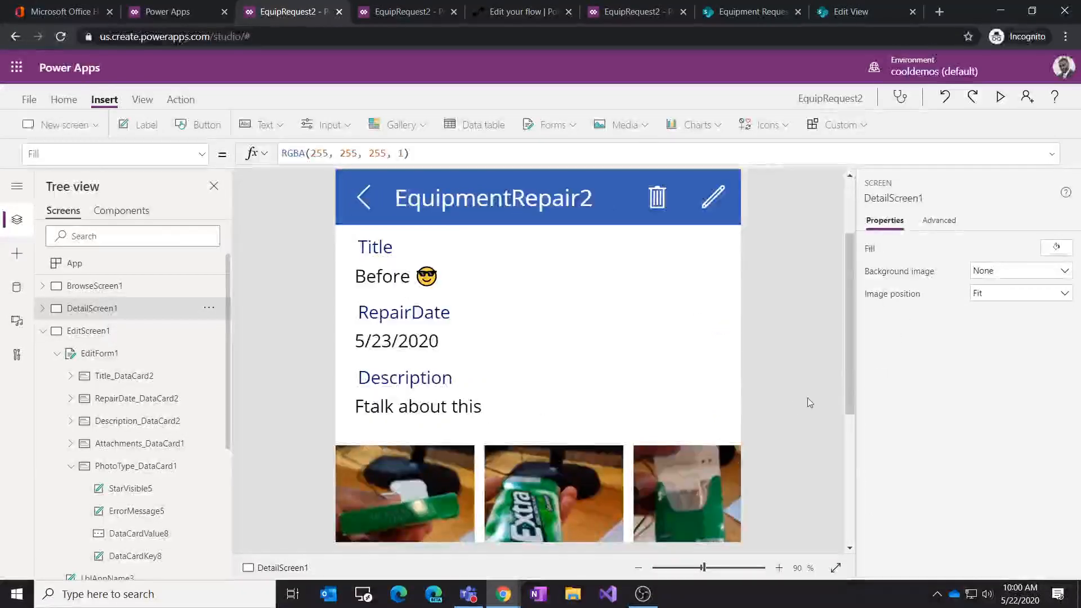
{"action": "left_click_drag", "start_coordinate": [851, 393], "coordinate": [848, 416]}
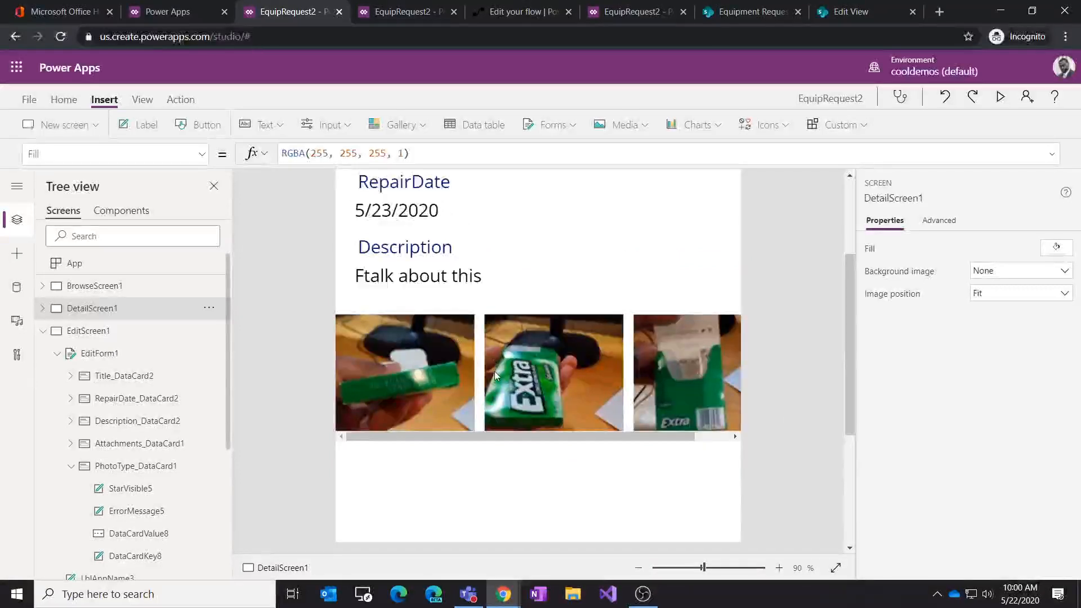
{"action": "left_click", "coordinate": [505, 386]}
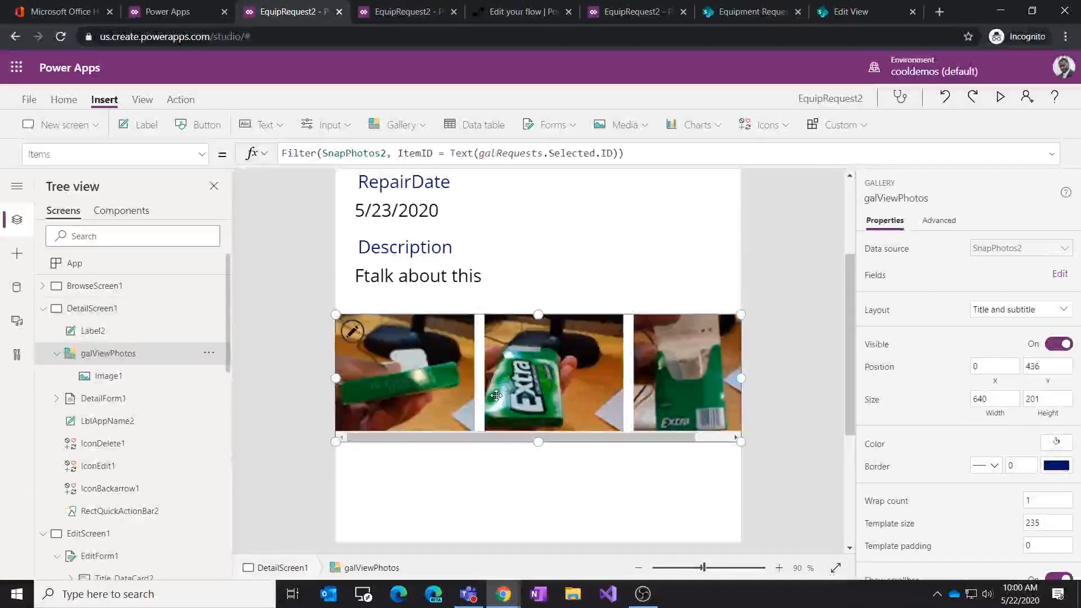
{"action": "left_click_drag", "start_coordinate": [512, 388], "coordinate": [515, 478]}
{"action": "left_click", "coordinate": [499, 380]}
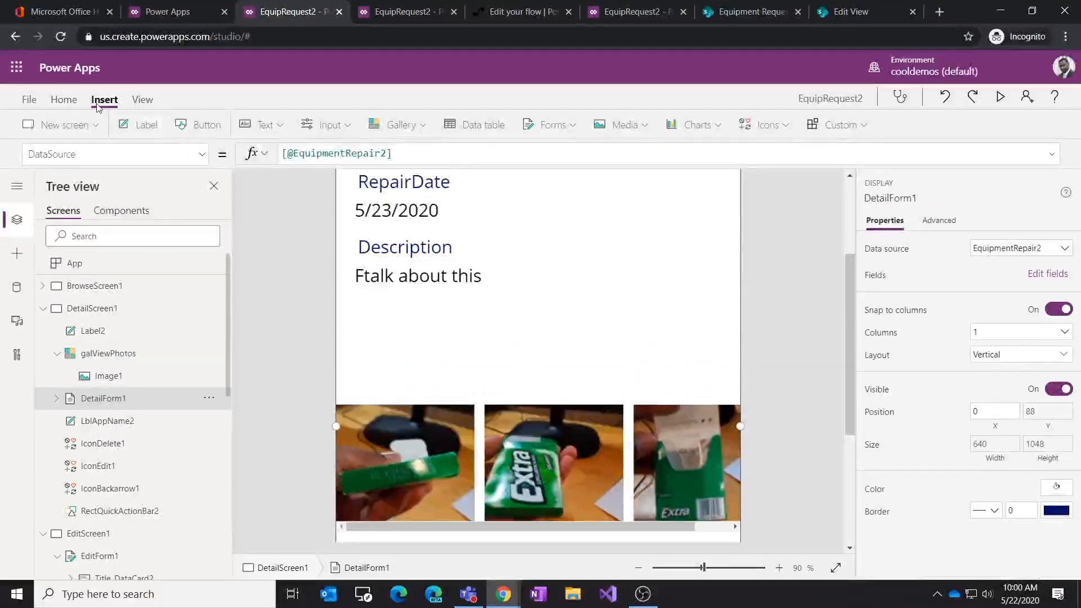
{"action": "left_click", "coordinate": [399, 125]}
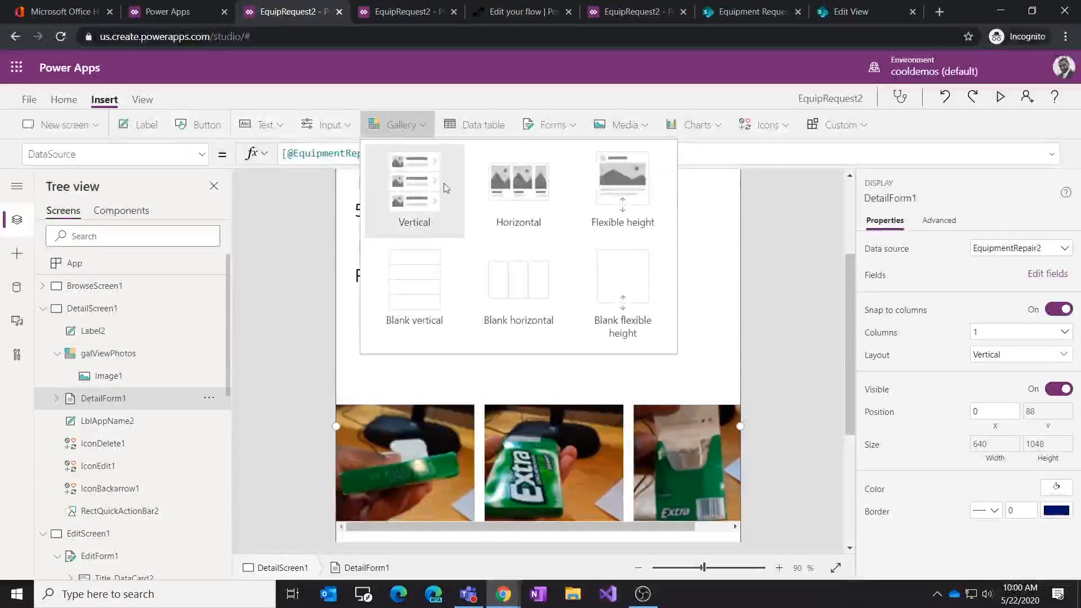
{"action": "left_click", "coordinate": [530, 200]}
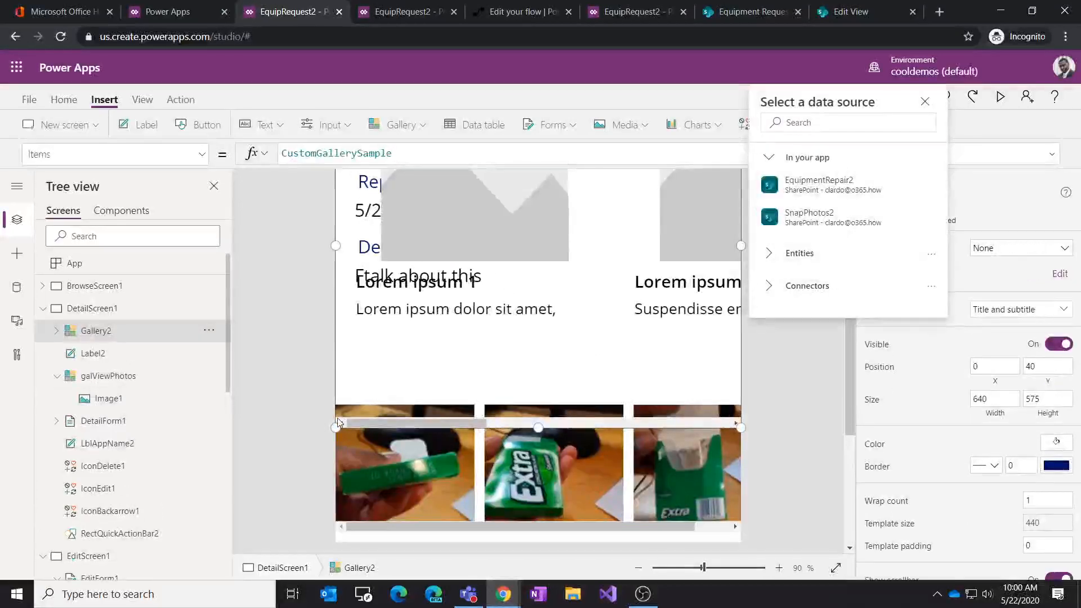
{"action": "left_click_drag", "start_coordinate": [336, 429], "coordinate": [570, 296]}
{"action": "left_click_drag", "start_coordinate": [647, 246], "coordinate": [477, 405]}
{"action": "left_click_drag", "start_coordinate": [610, 251], "coordinate": [640, 227]}
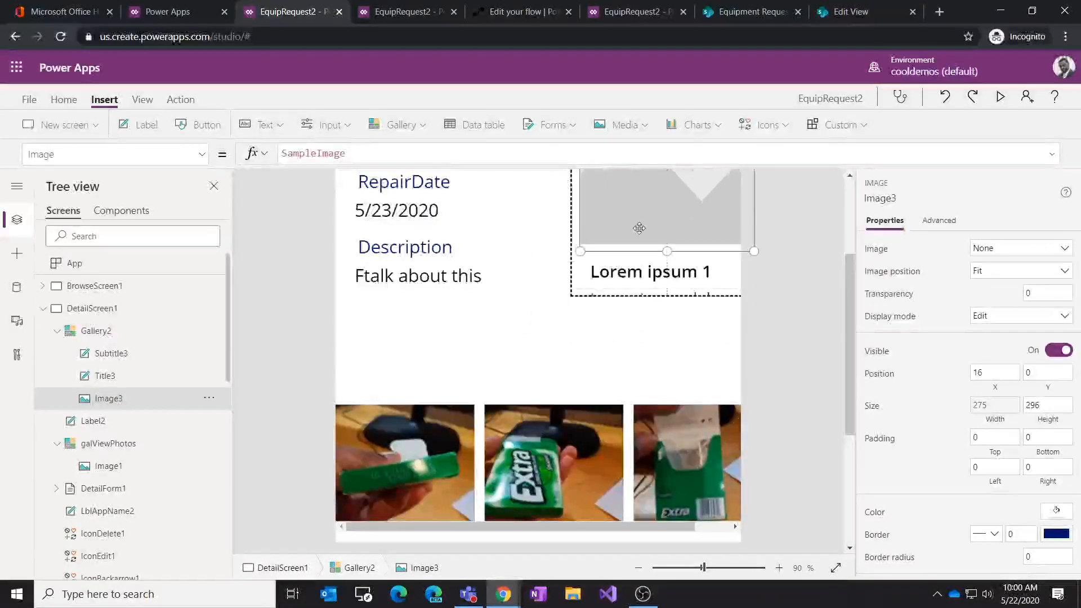
{"action": "left_click", "coordinate": [615, 293]}
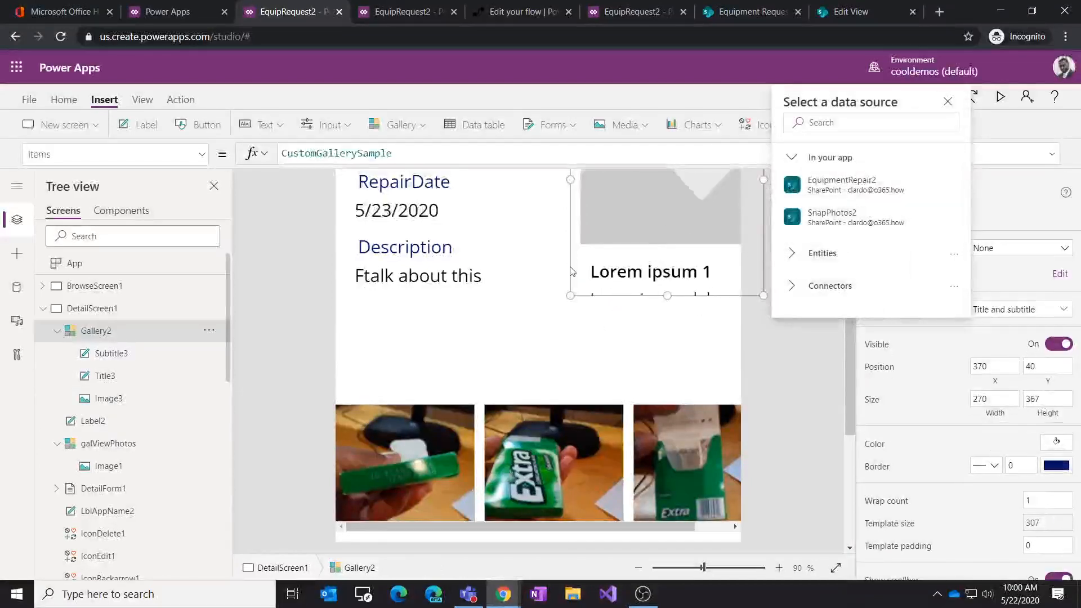
{"action": "left_click_drag", "start_coordinate": [586, 297], "coordinate": [409, 428]}
{"action": "left_click_drag", "start_coordinate": [490, 197], "coordinate": [488, 348]}
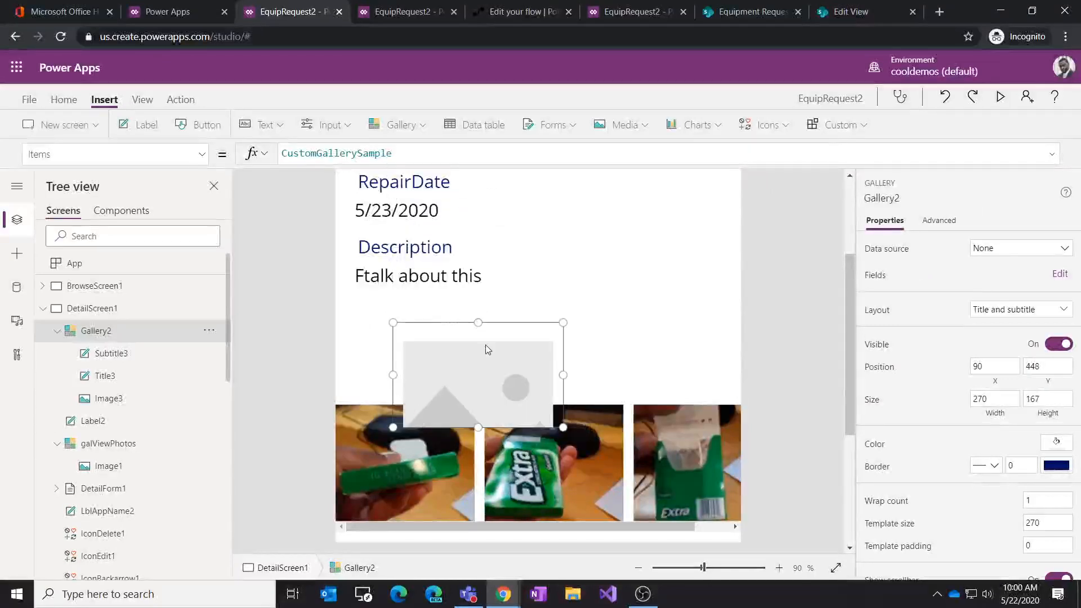
{"action": "left_click", "coordinate": [209, 331]}
{"action": "left_click", "coordinate": [233, 421]}
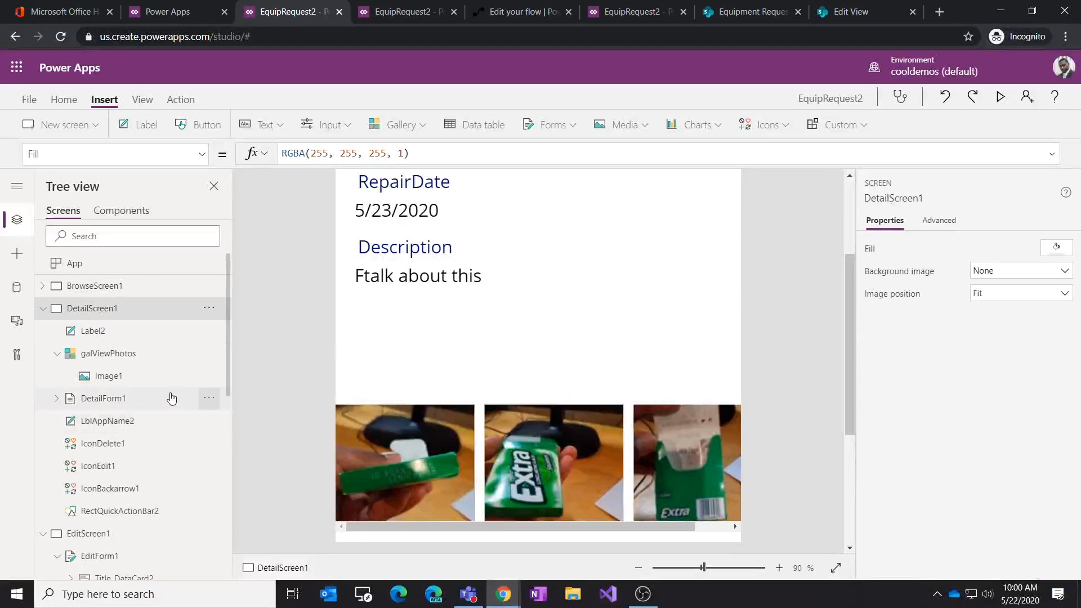
Step: Copy the galViewPhotos gallery and paste a duplicate onto DetailScreen1, placing it above the original at about y 411
{"action": "left_click", "coordinate": [209, 354]}
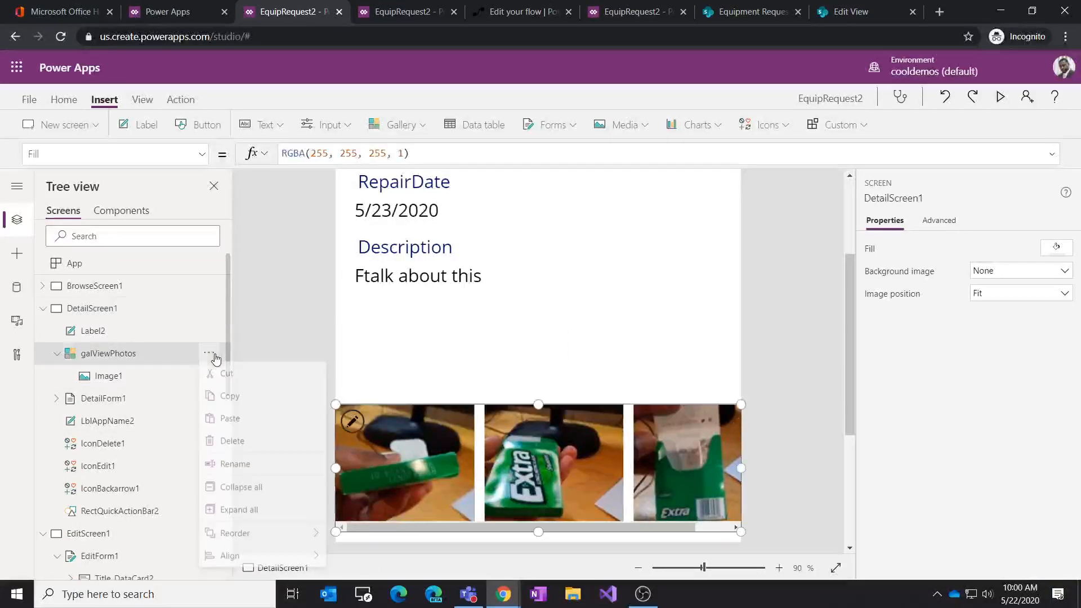
{"action": "left_click", "coordinate": [249, 400]}
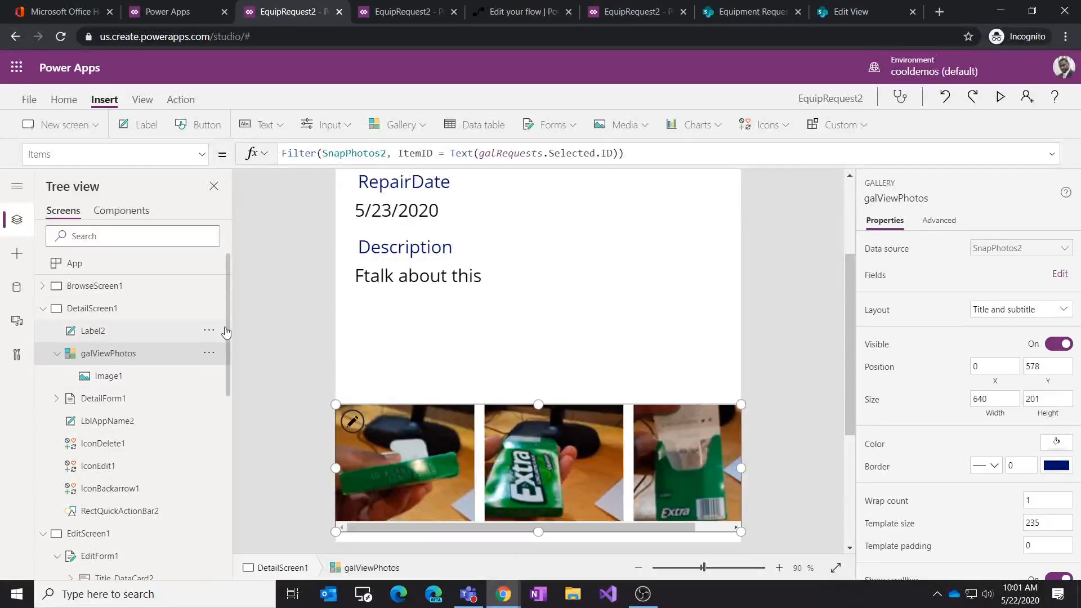
{"action": "left_click", "coordinate": [209, 308]}
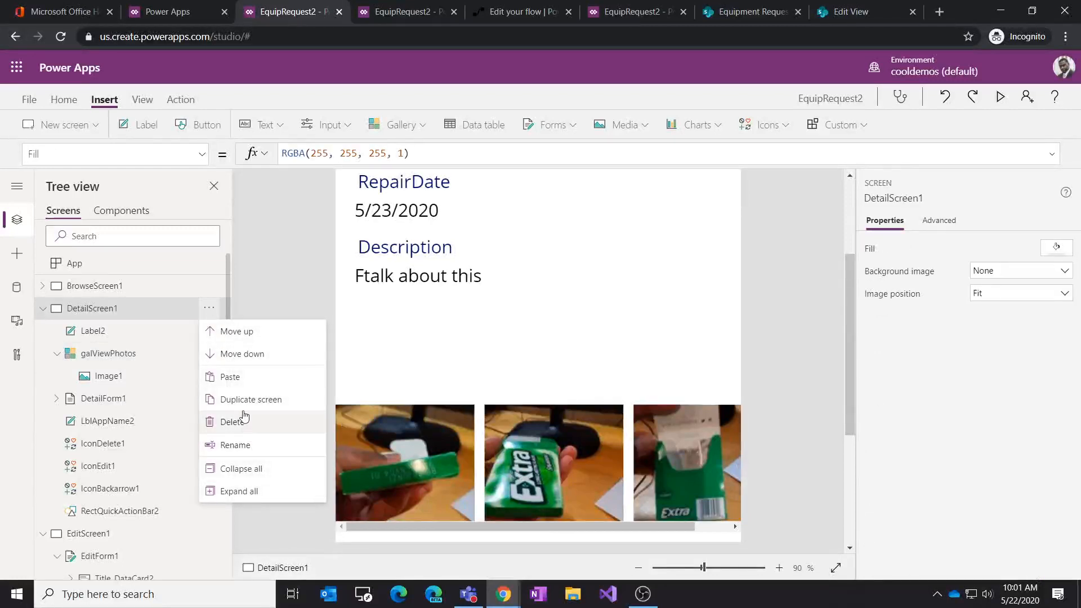
{"action": "left_click", "coordinate": [239, 378]}
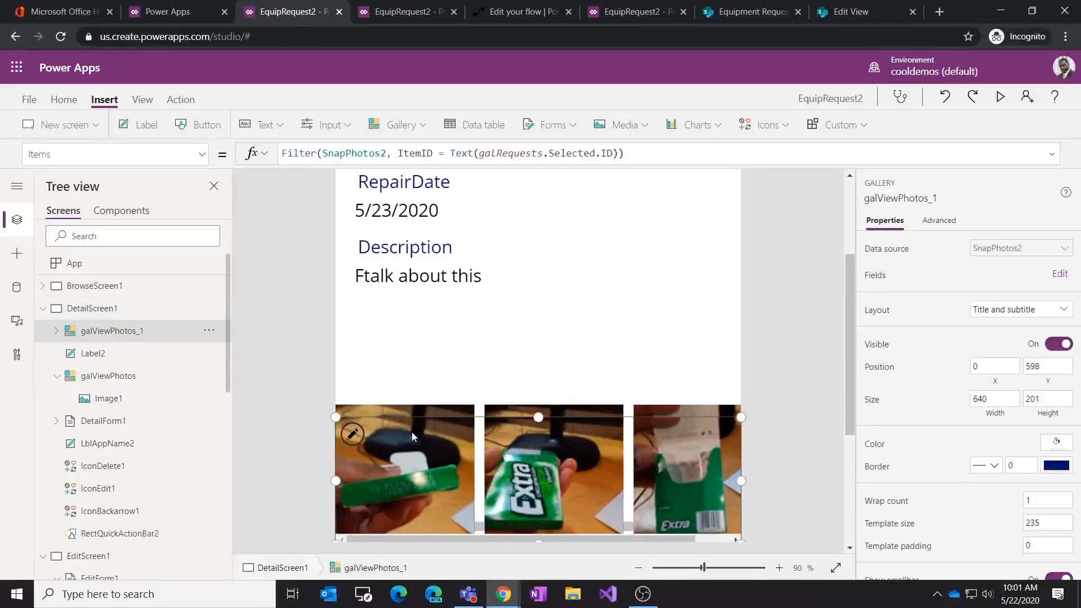
{"action": "left_click_drag", "start_coordinate": [419, 415], "coordinate": [419, 294]}
{"action": "scroll", "coordinate": [597, 394], "scroll_direction": "down", "scroll_amount": 3}
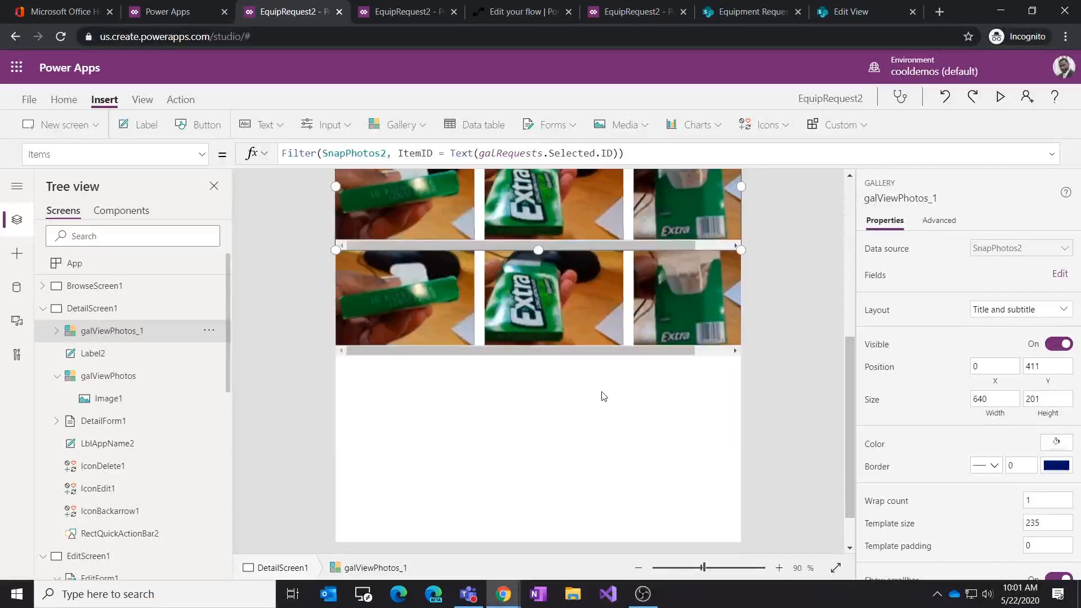
{"action": "left_click", "coordinate": [588, 354]}
{"action": "left_click_drag", "start_coordinate": [559, 359], "coordinate": [554, 446]}
Step: Insert a new label on DetailScreen1 and place it between the two photo galleries
{"action": "left_click", "coordinate": [450, 297]}
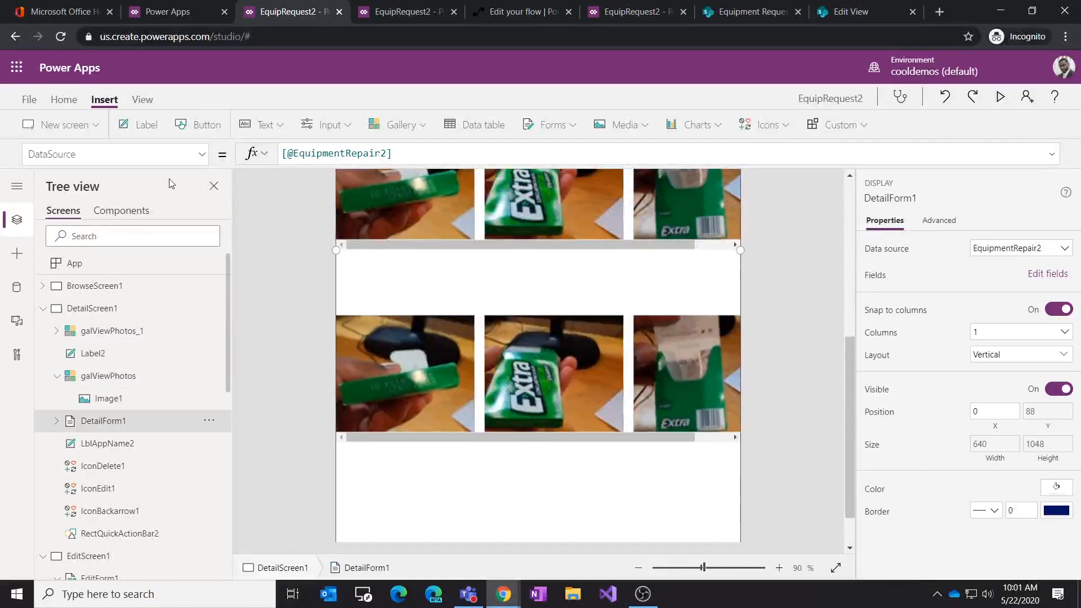
{"action": "left_click", "coordinate": [139, 124]}
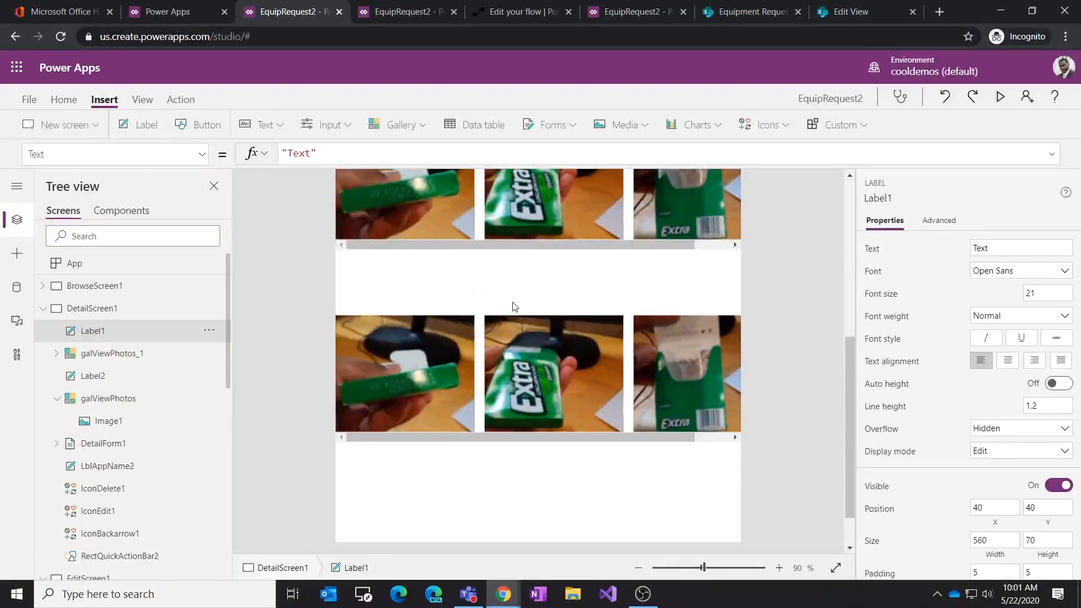
{"action": "scroll", "coordinate": [513, 307], "scroll_direction": "up", "scroll_amount": 5}
{"action": "left_click_drag", "start_coordinate": [484, 184], "coordinate": [458, 467]}
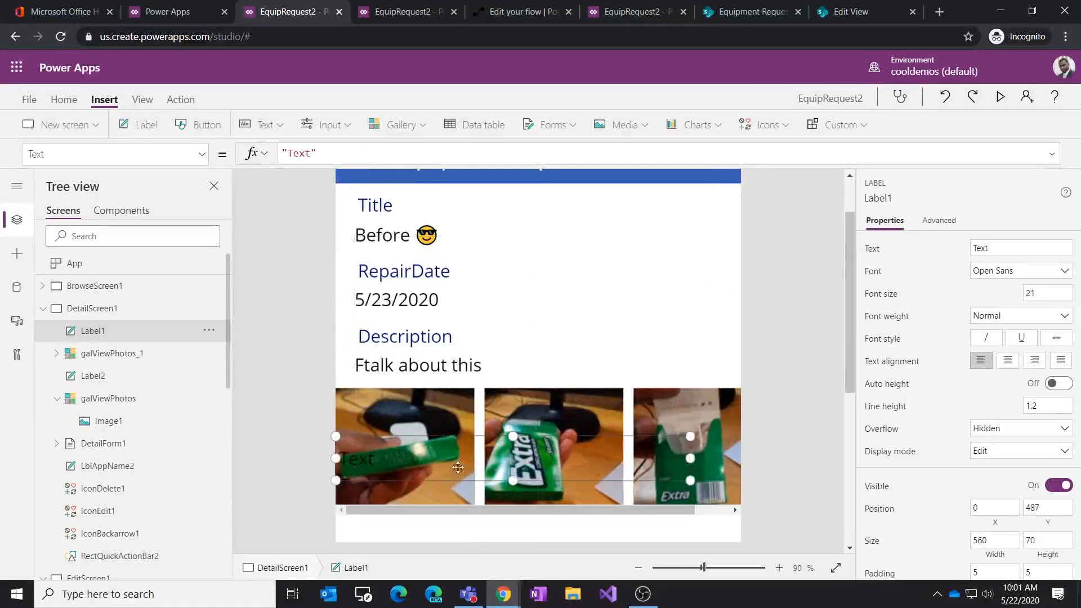
{"action": "scroll", "coordinate": [457, 467], "scroll_direction": "down", "scroll_amount": 4}
{"action": "left_click_drag", "start_coordinate": [454, 217], "coordinate": [454, 316]}
Step: Set the new label's text to "Before Photos"
{"action": "double_click", "coordinate": [371, 299]}
{"action": "left_click", "coordinate": [381, 298]}
{"action": "type", "text": "Befre"}
{"action": "key", "text": "BackSpace"}
{"action": "key", "text": "BackSpace"}
{"action": "type", "text": "ore Photos"}
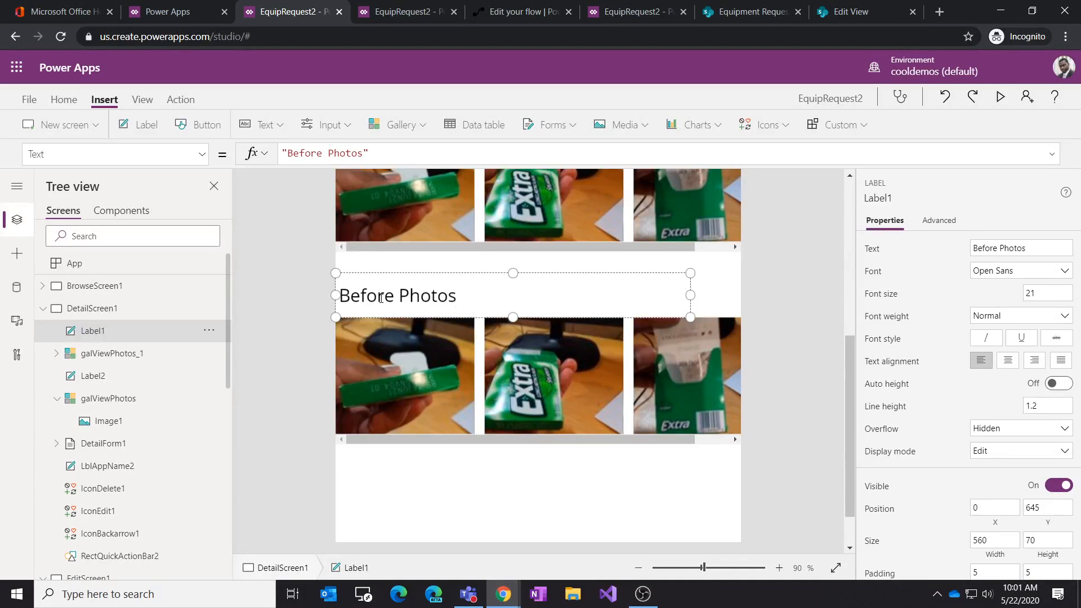
Step: Copy and paste the "Before Photos" label, moving the copy above the upper photo gallery
{"action": "left_click", "coordinate": [696, 306]}
{"action": "left_click", "coordinate": [481, 282]}
{"action": "key", "text": "ctrl+c"}
{"action": "key", "text": "ctrl+v"}
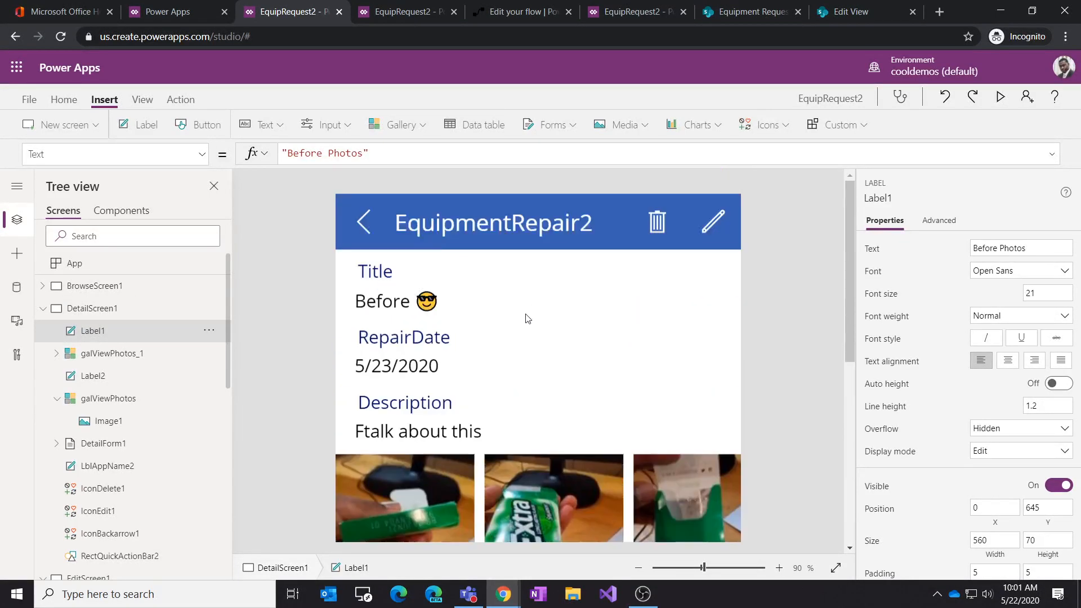
{"action": "scroll", "coordinate": [520, 327], "scroll_direction": "down", "scroll_amount": 2}
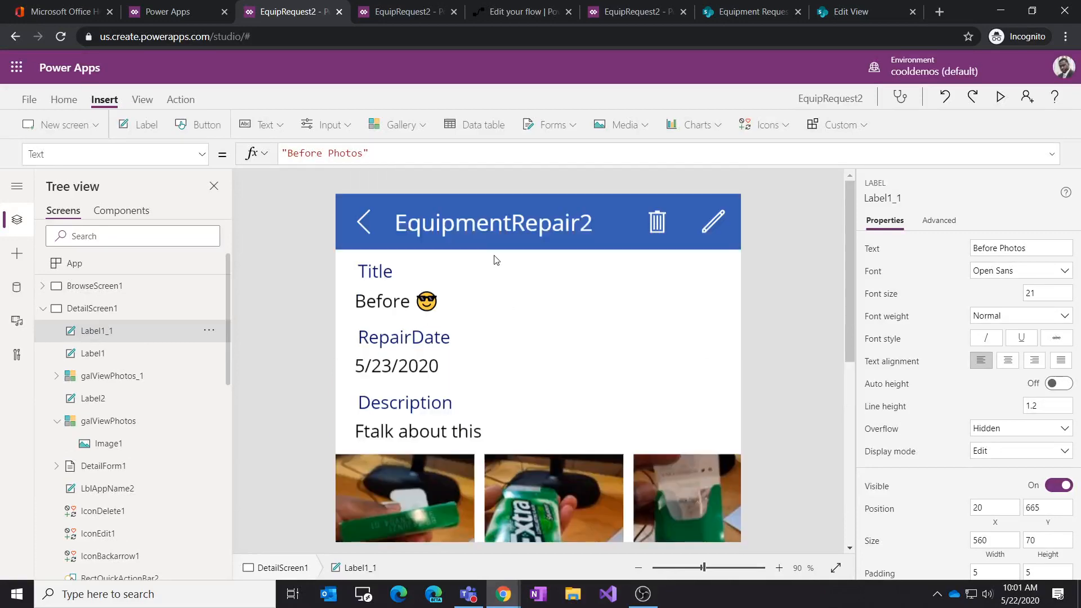
{"action": "scroll", "coordinate": [505, 265], "scroll_direction": "down", "scroll_amount": 5}
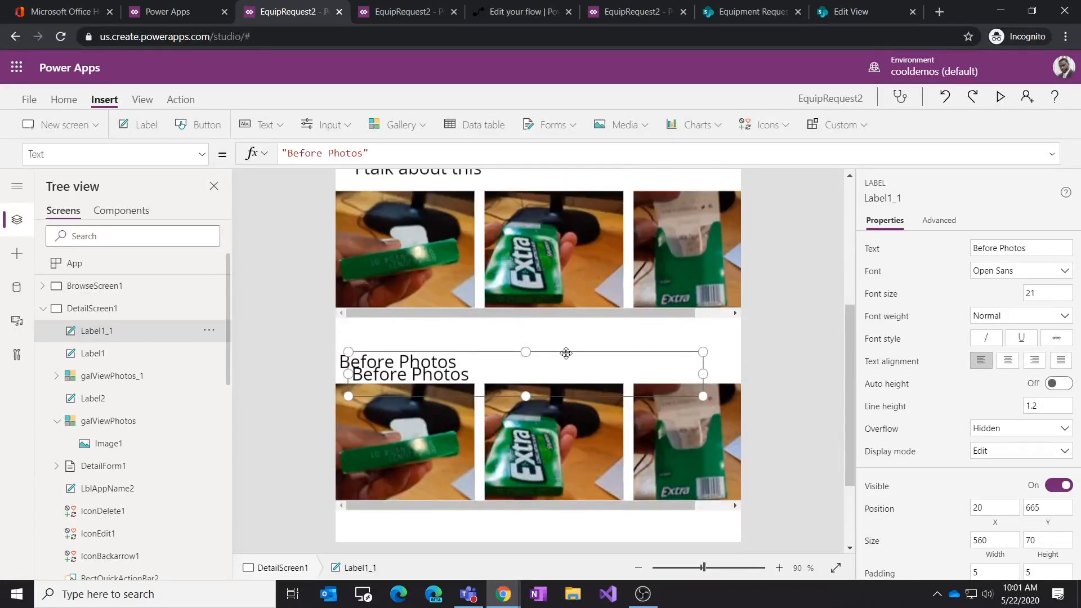
{"action": "left_click_drag", "start_coordinate": [565, 355], "coordinate": [566, 241]}
Step: Move the galViewPhotos gallery down to about y 828 and its "Before Photos" label to about y 758
{"action": "scroll", "coordinate": [599, 281], "scroll_direction": "up", "scroll_amount": 4}
{"action": "scroll", "coordinate": [586, 333], "scroll_direction": "down", "scroll_amount": 2}
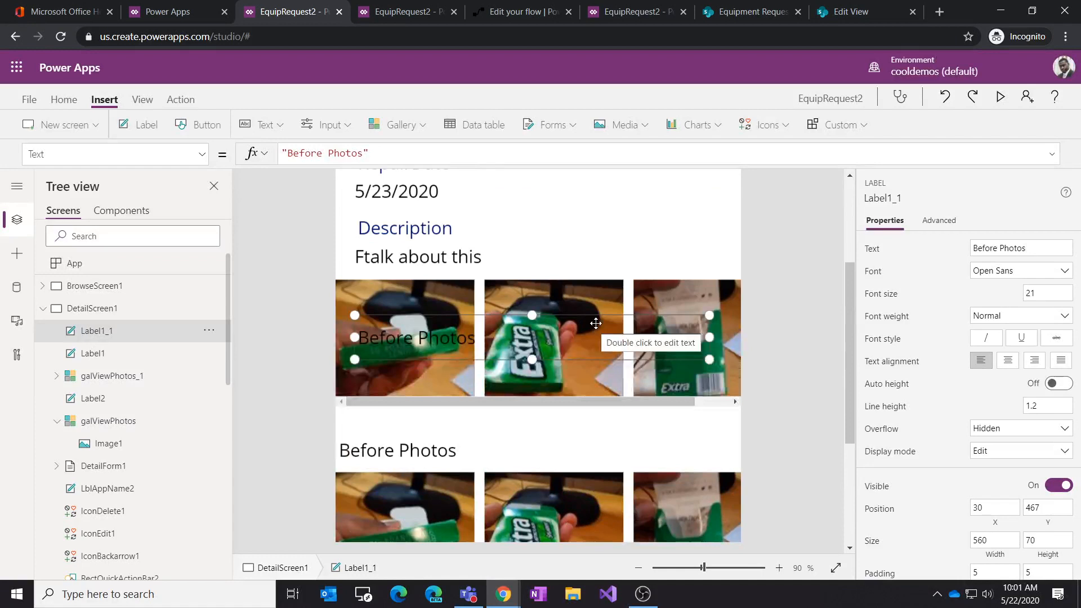
{"action": "left_click", "coordinate": [591, 326]}
{"action": "scroll", "coordinate": [599, 371], "scroll_direction": "down", "scroll_amount": 2}
{"action": "left_click", "coordinate": [403, 369]}
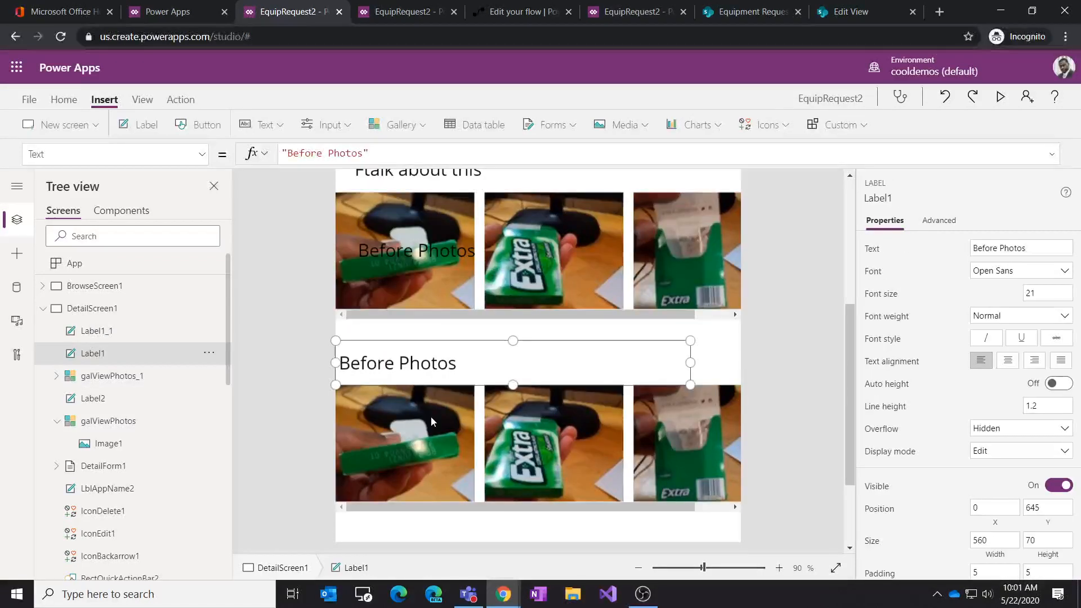
{"action": "scroll", "coordinate": [549, 503], "scroll_direction": "down", "scroll_amount": 2}
{"action": "left_click_drag", "start_coordinate": [538, 427], "coordinate": [524, 510]}
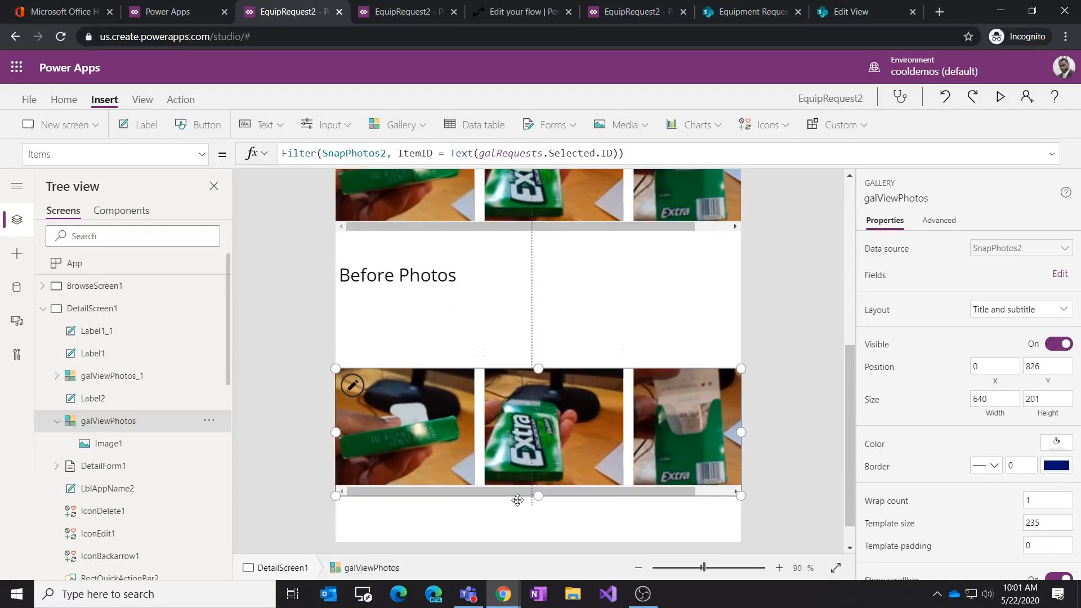
{"action": "left_click", "coordinate": [441, 293]}
{"action": "left_click_drag", "start_coordinate": [441, 293], "coordinate": [434, 388]}
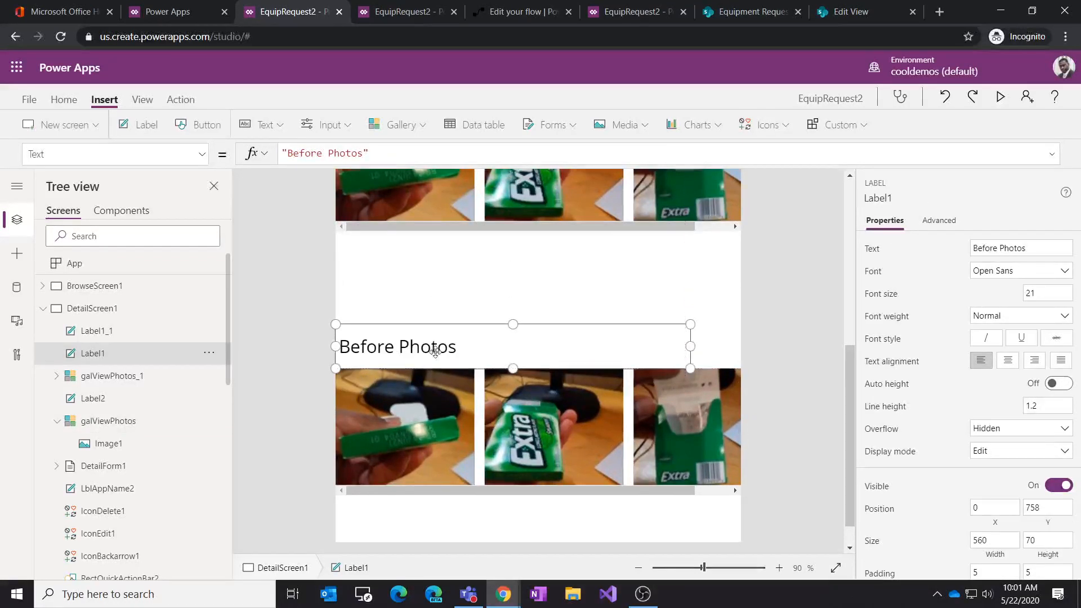
Step: Move the copied gallery to about y 525 and the copied label to about y 455 above it
{"action": "left_click", "coordinate": [464, 230]}
{"action": "left_click", "coordinate": [508, 231]}
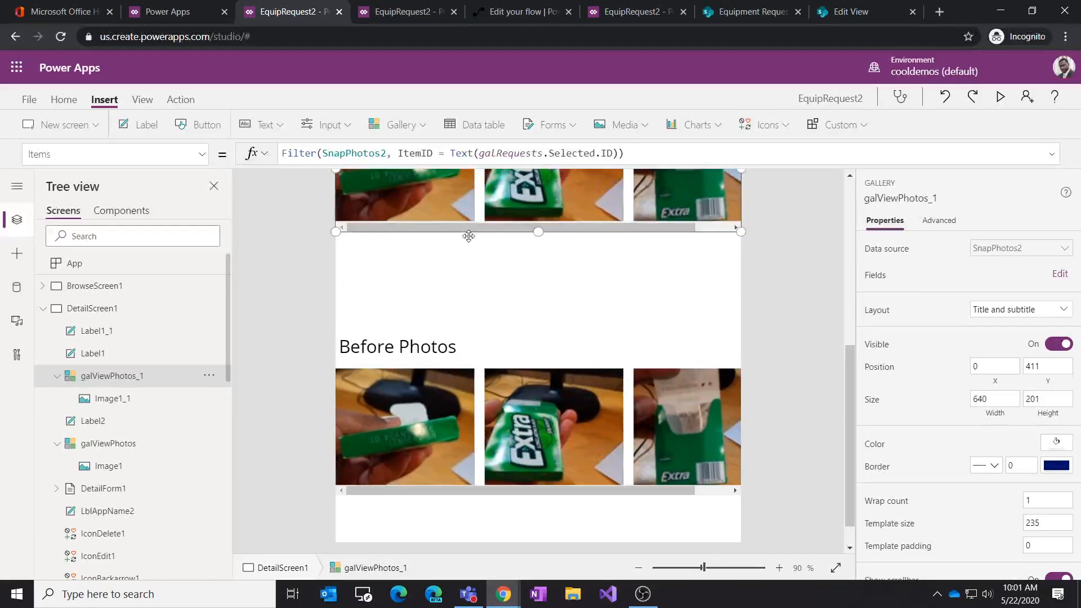
{"action": "left_click_drag", "start_coordinate": [469, 237], "coordinate": [467, 307]}
{"action": "scroll", "coordinate": [466, 308], "scroll_direction": "up", "scroll_amount": 3}
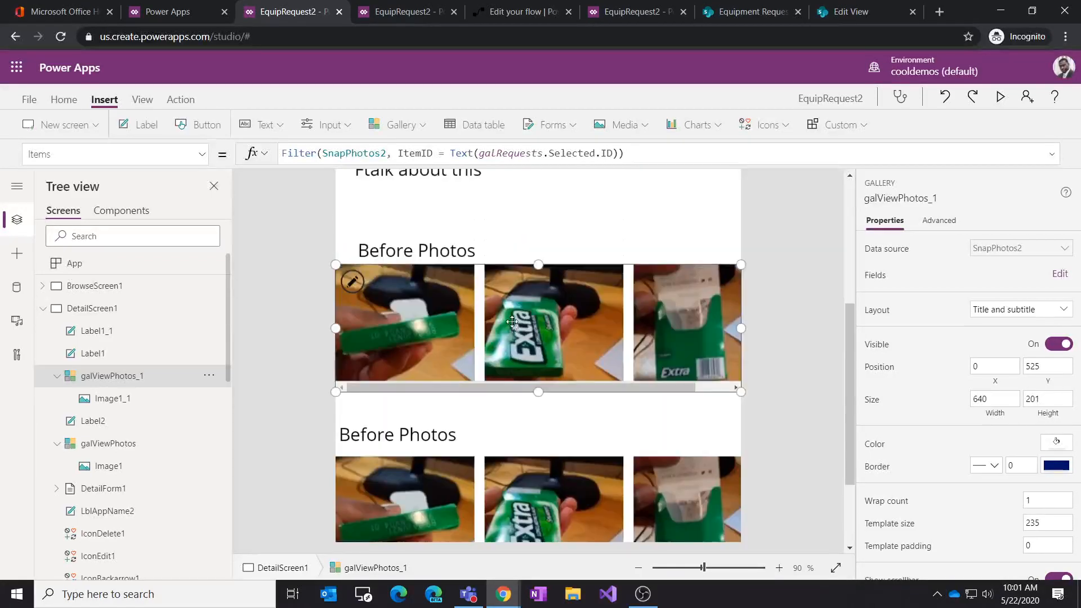
{"action": "left_click", "coordinate": [437, 319]}
{"action": "left_click_drag", "start_coordinate": [438, 319], "coordinate": [432, 311]}
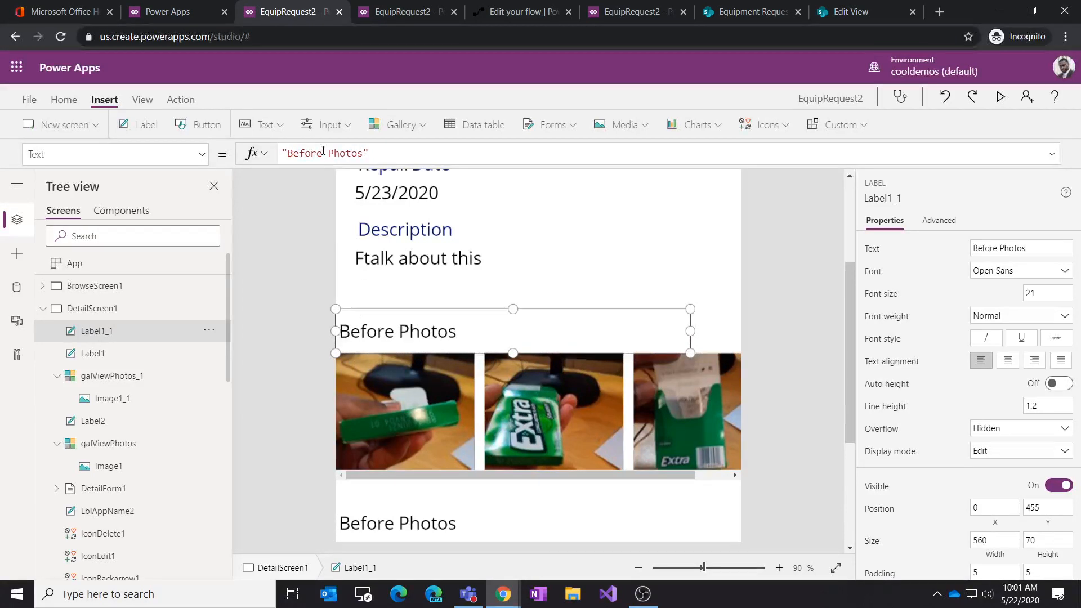
Step: Change the copied label's text to "After Photos"
{"action": "key", "text": "BackSpace"}
{"action": "key", "text": "BackSpace"}
{"action": "key", "text": "BackSpace"}
{"action": "key", "text": "BackSpace"}
{"action": "key", "text": "BackSpace"}
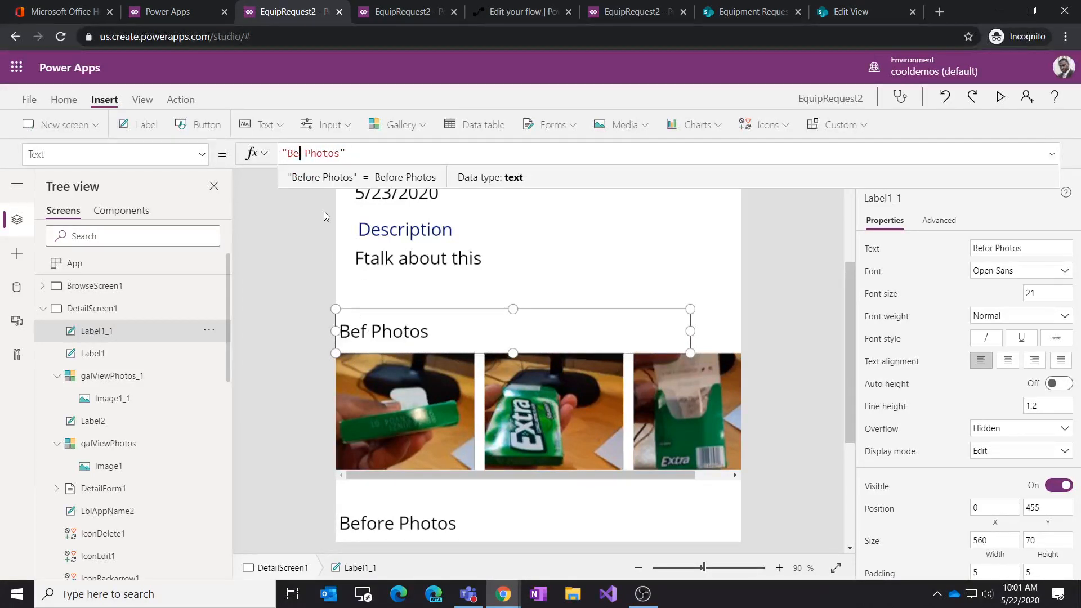
{"action": "key", "text": "BackSpace"}
{"action": "type", "text": "After"}
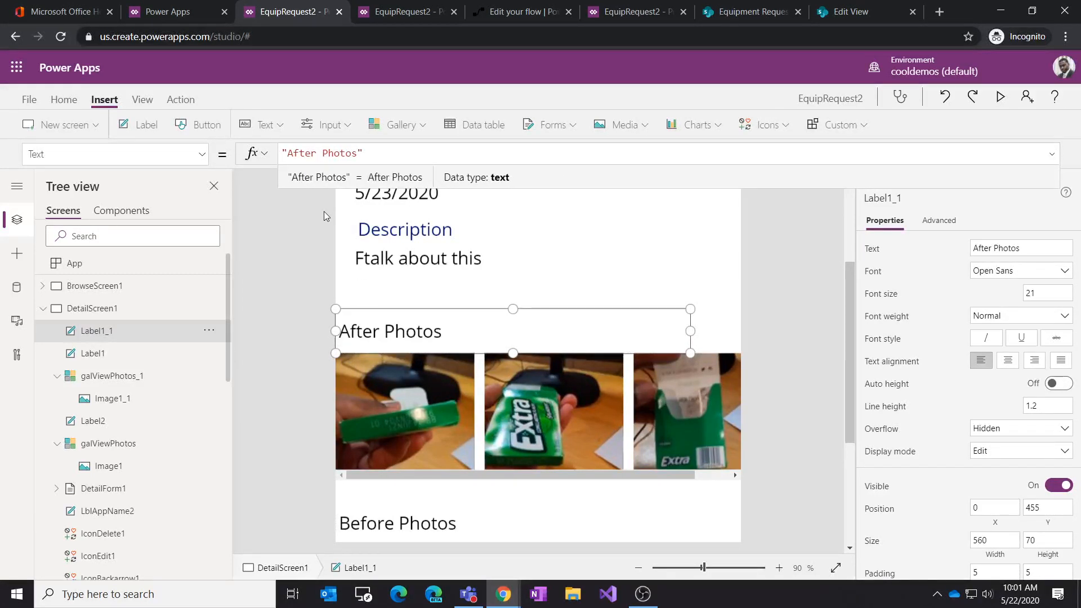
{"action": "left_click", "coordinate": [789, 367]}
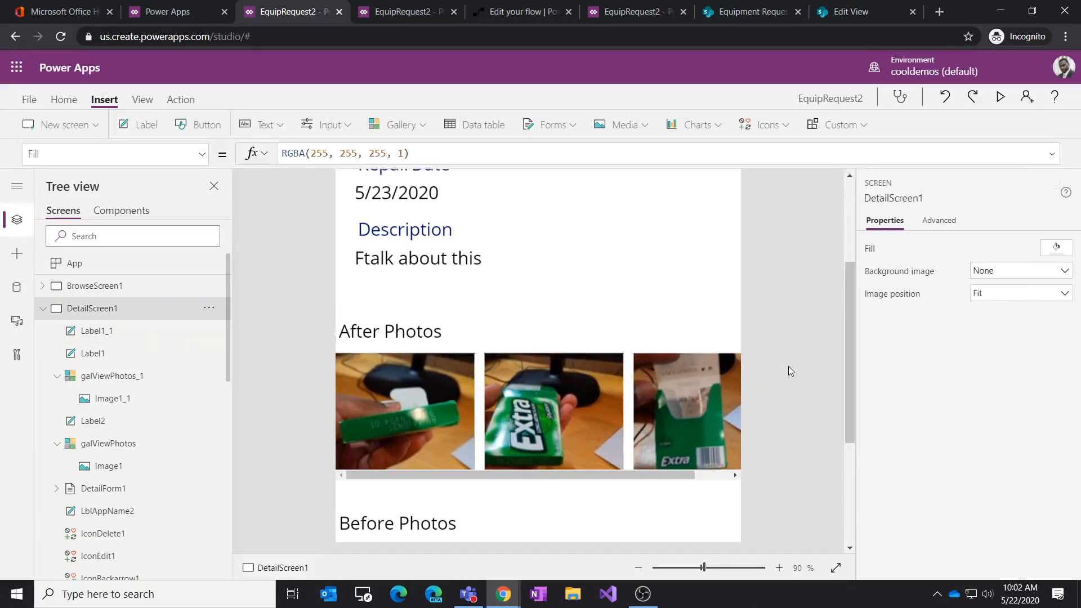
Step: Rename the copied gallery galViewAfterPhotos
{"action": "scroll", "coordinate": [789, 367], "scroll_direction": "down", "scroll_amount": 2}
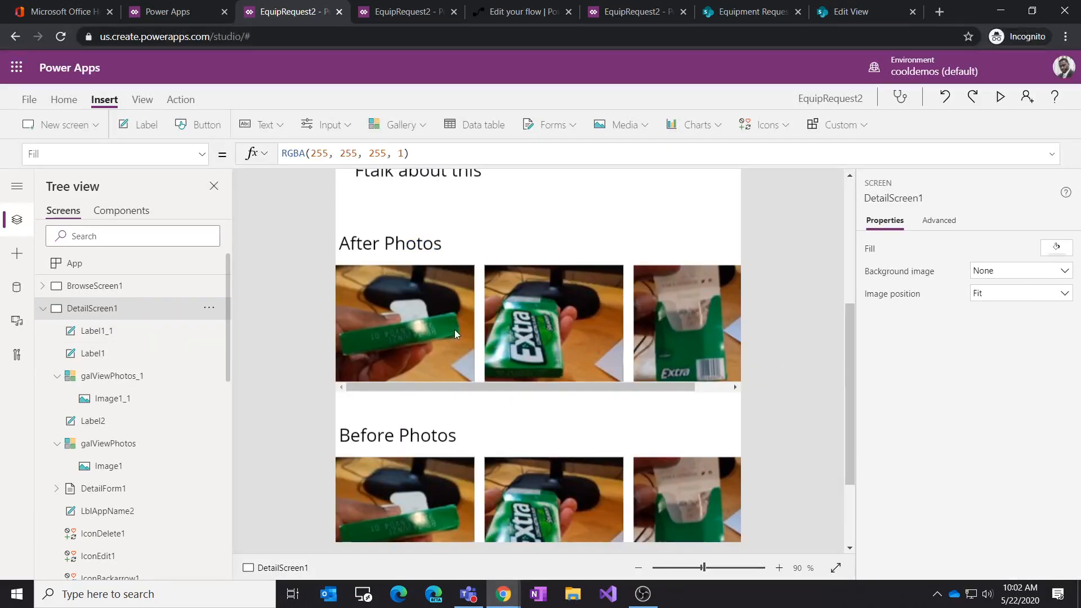
{"action": "left_click", "coordinate": [411, 306]}
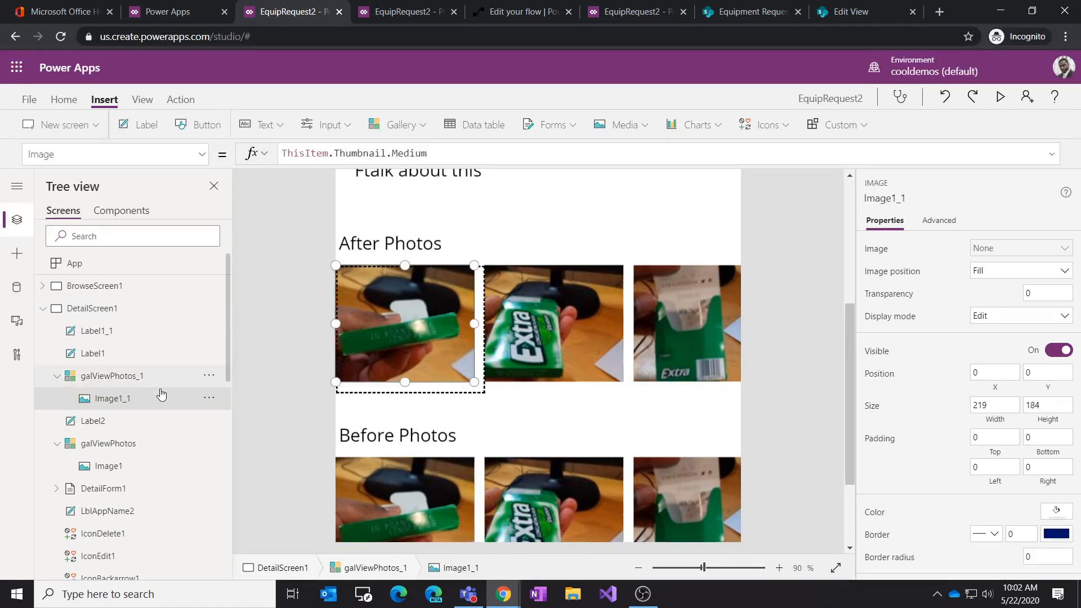
{"action": "left_click", "coordinate": [214, 381]}
{"action": "left_click", "coordinate": [237, 263]}
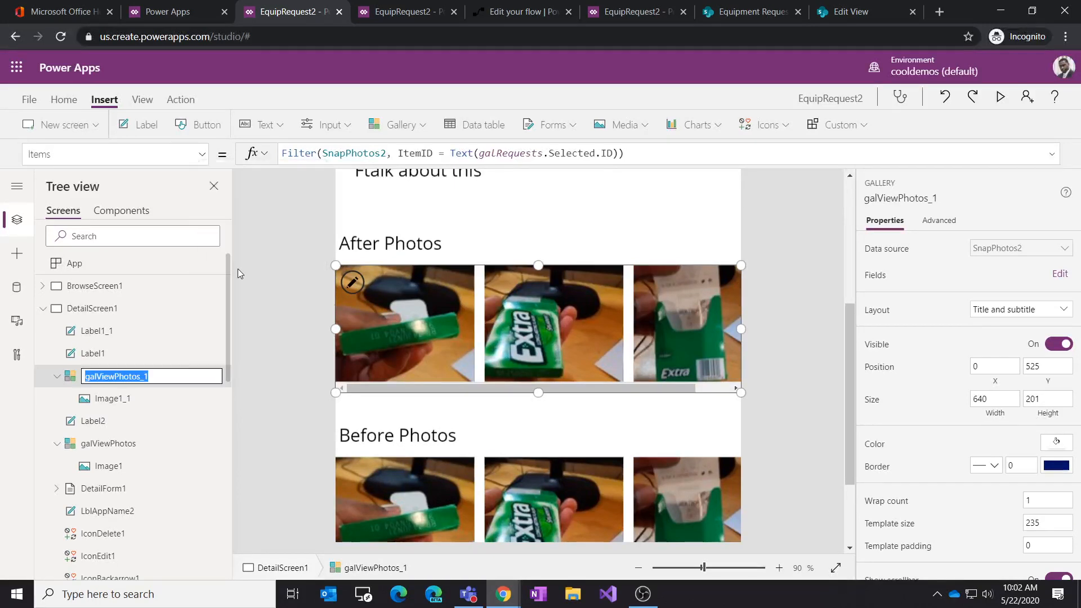
{"action": "key", "text": "Right"}
{"action": "key", "text": "Left"}
{"action": "key", "text": "Left"}
{"action": "key", "text": "Left"}
{"action": "key", "text": "Left"}
{"action": "key", "text": "Left"}
{"action": "key", "text": "Left"}
{"action": "key", "text": "Left"}
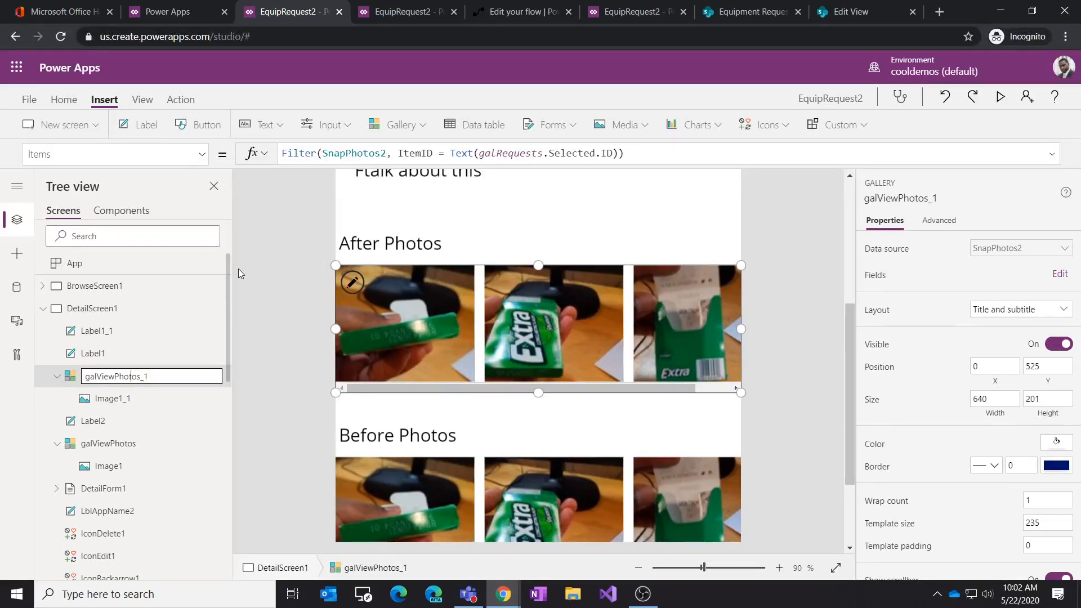
{"action": "type", "text": "After"}
{"action": "key", "text": "BackSpace"}
{"action": "key", "text": "BackSpace"}
{"action": "key", "text": "Return"}
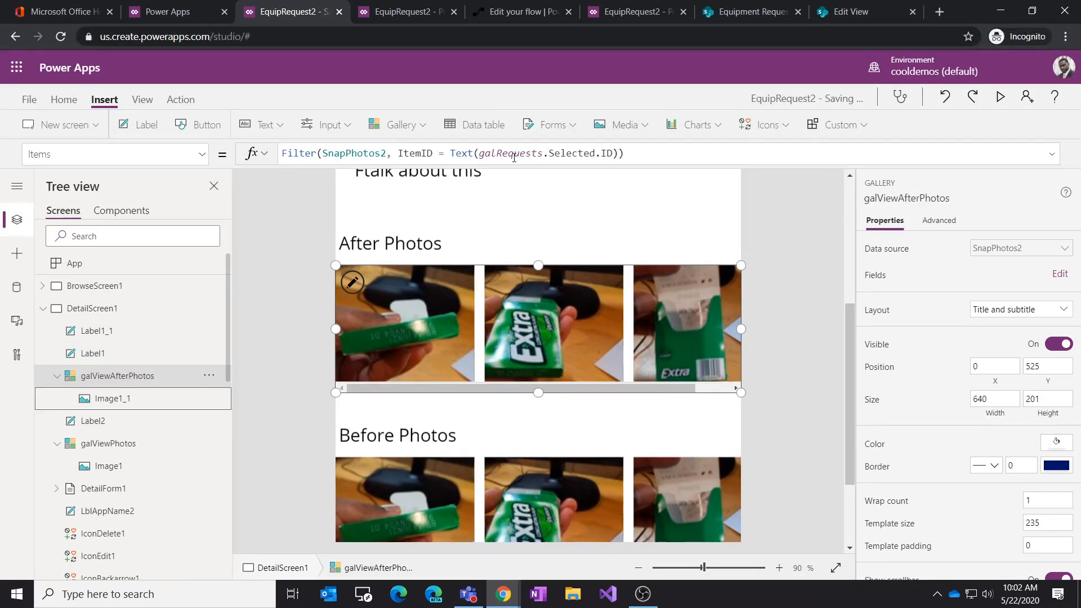
Step: Start adding a State condition to the galViewAfterPhotos Items filter formula
{"action": "left_click_drag", "start_coordinate": [398, 153], "coordinate": [620, 153]}
{"action": "left_click", "coordinate": [620, 154]}
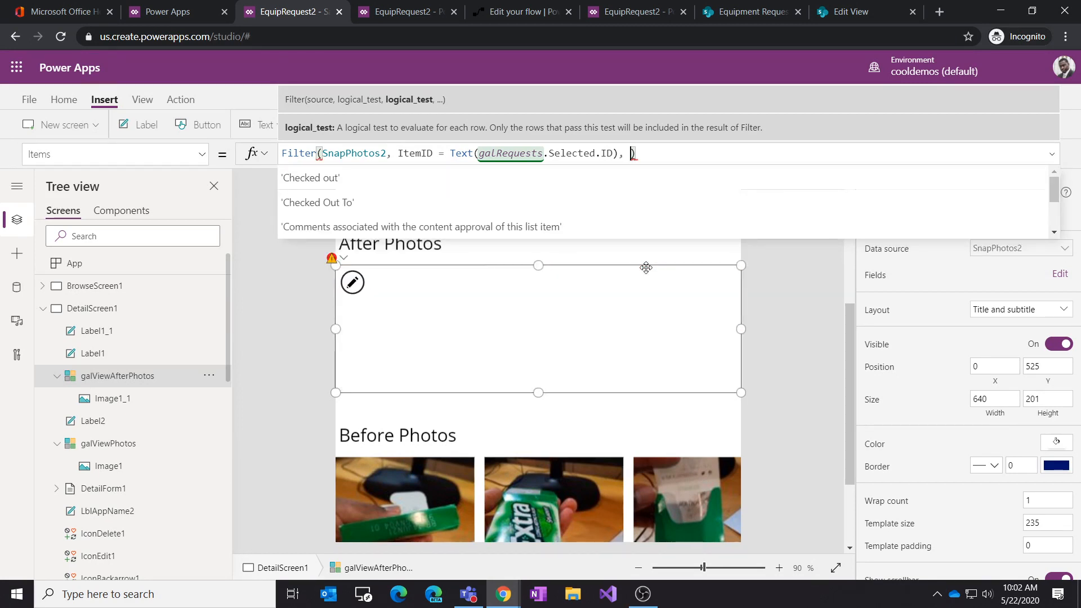
{"action": "type", "text": "sta"}
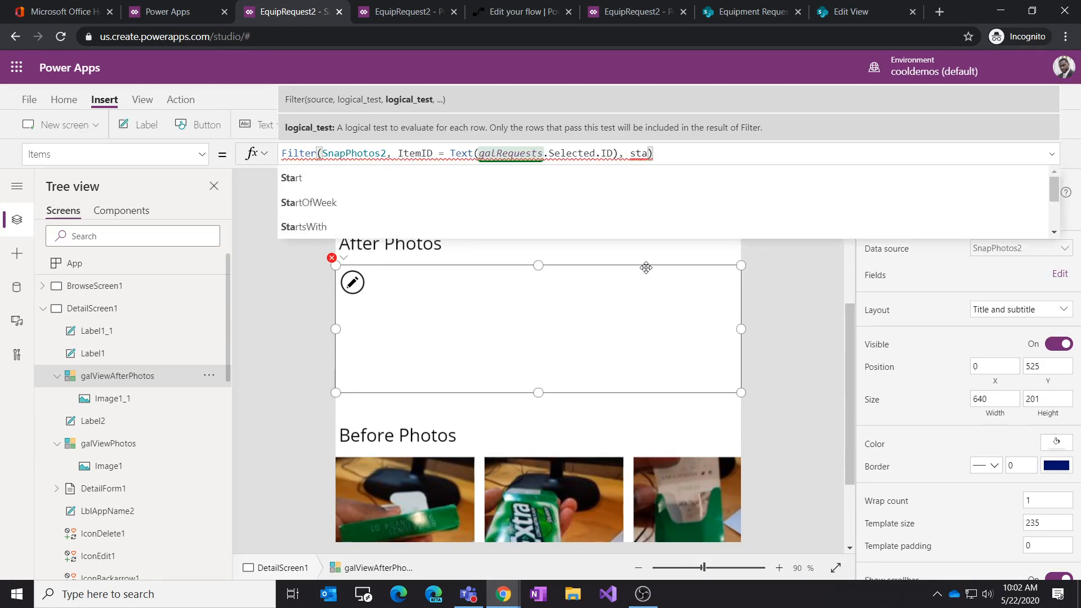
{"action": "key", "text": "BackSpace"}
{"action": "type", "text": "tet"}
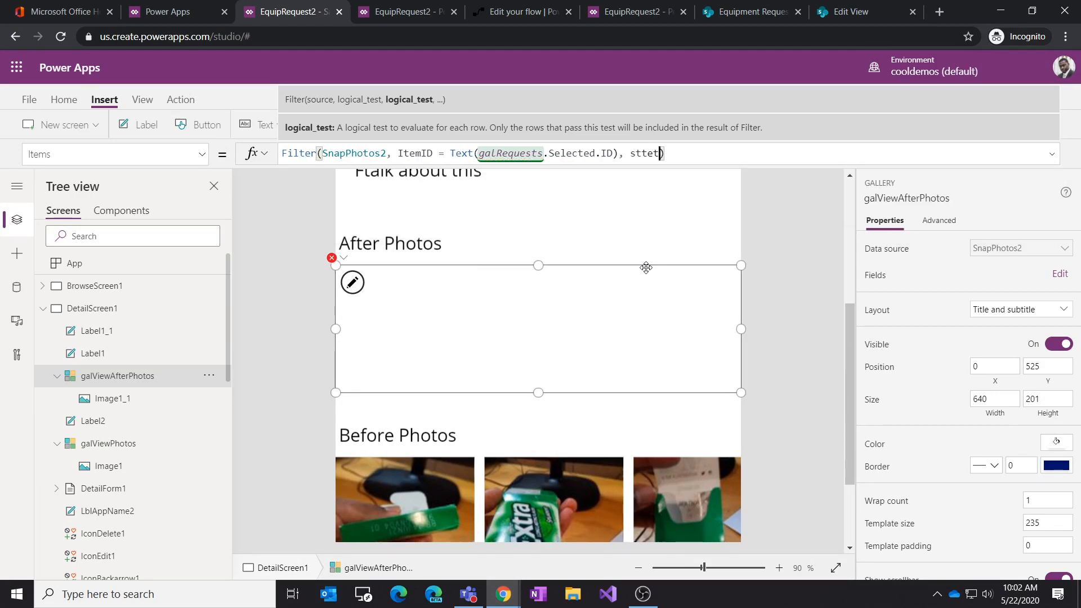
{"action": "key", "text": "BackSpace"}
{"action": "key", "text": "BackSpace"}
{"action": "key", "text": "BackSpace"}
{"action": "key", "text": "BackSpace"}
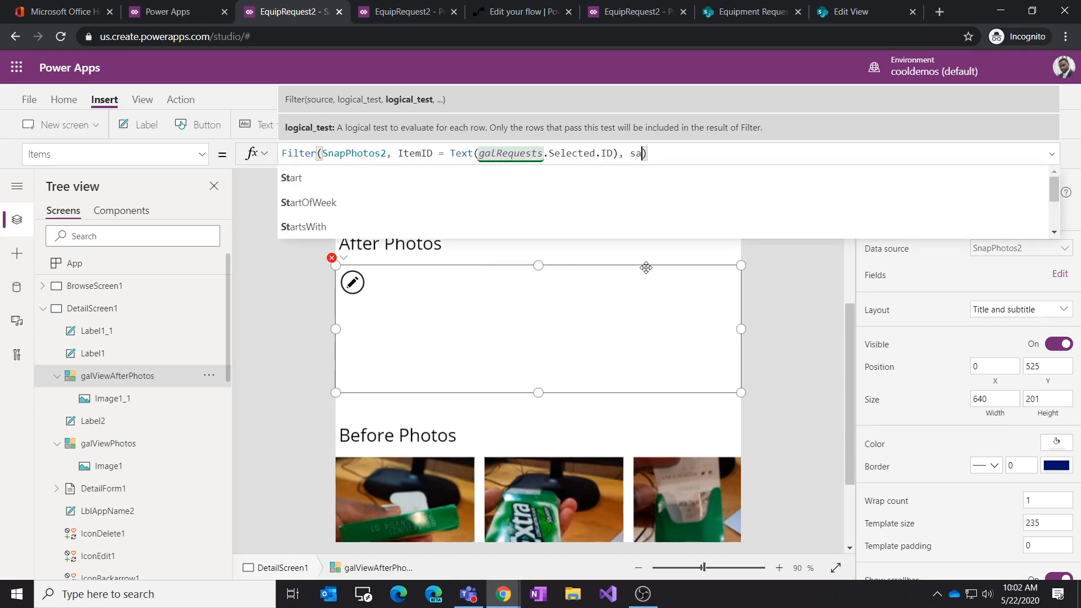
{"action": "type", "text": "tate"}
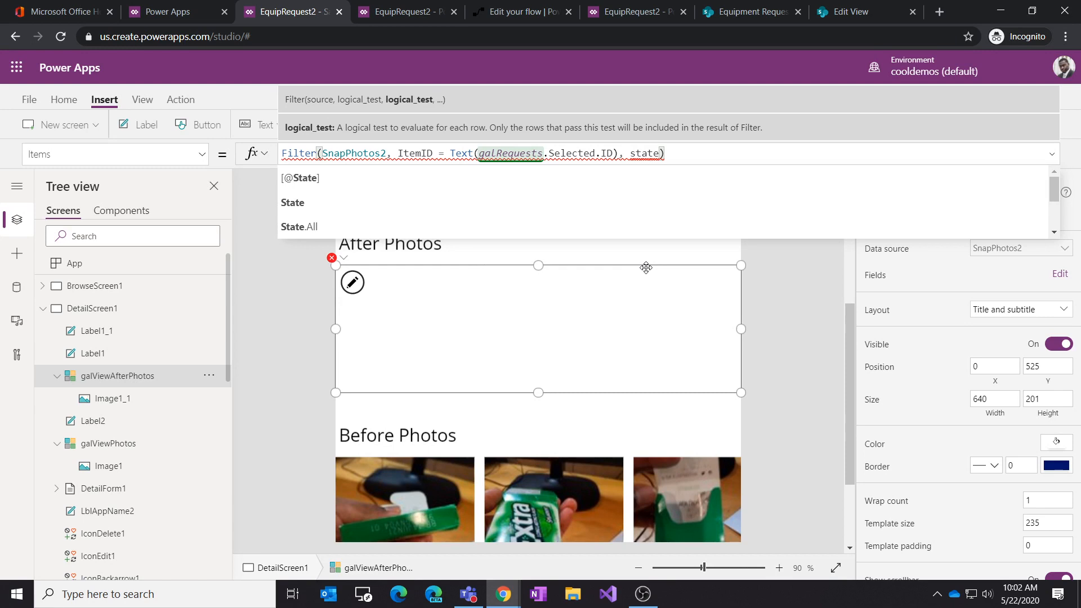
Step: Check the State column in the PhotoSnaps library and the list's views on the SharePoint site, then return to the studio
{"action": "left_click", "coordinate": [748, 12]}
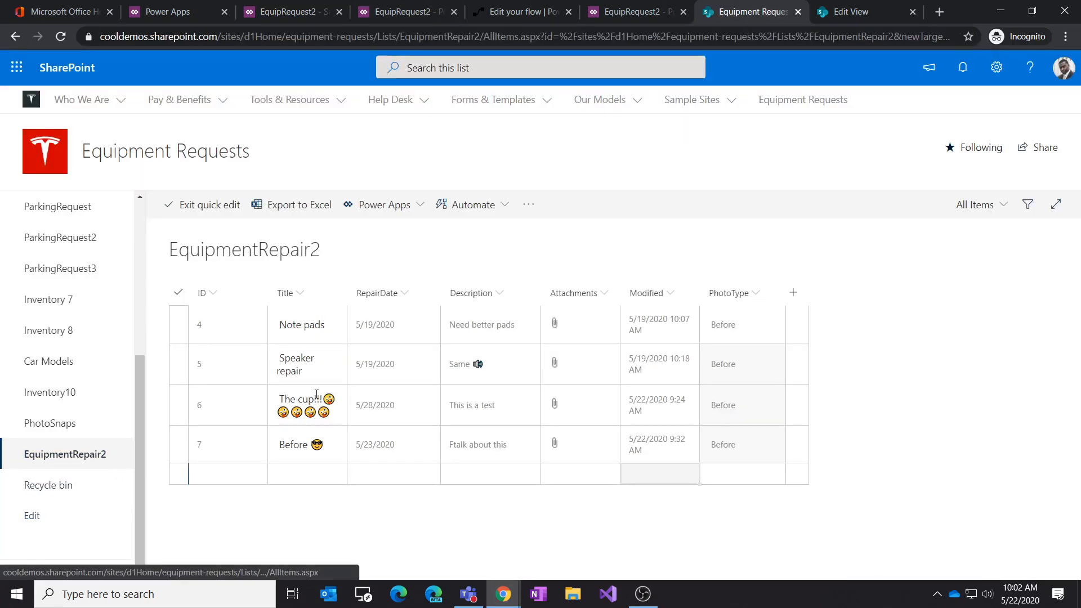
{"action": "left_click", "coordinate": [66, 426]}
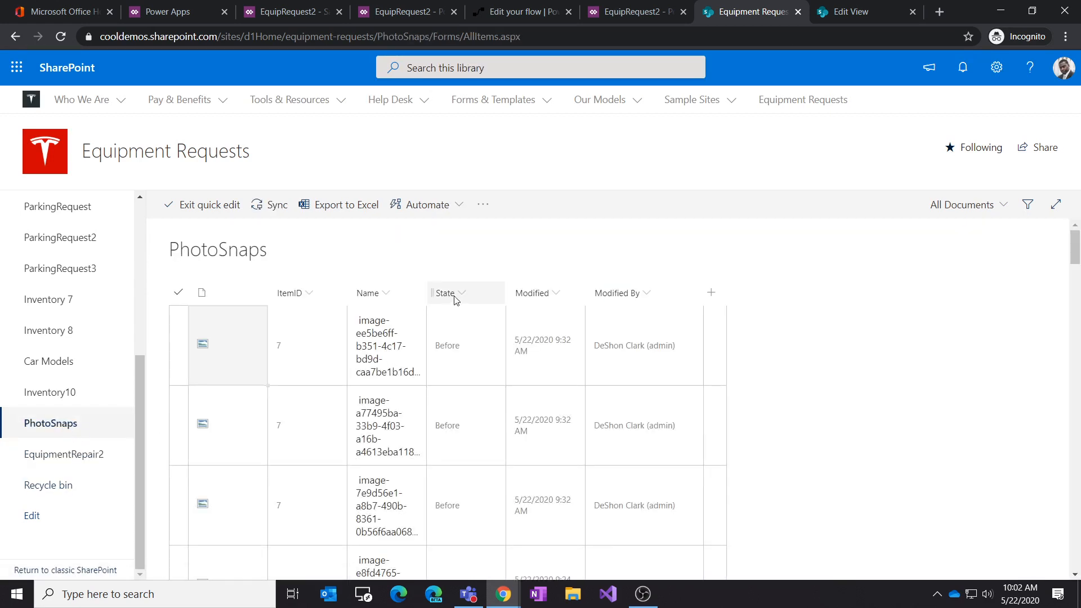
{"action": "left_click", "coordinate": [841, 11]}
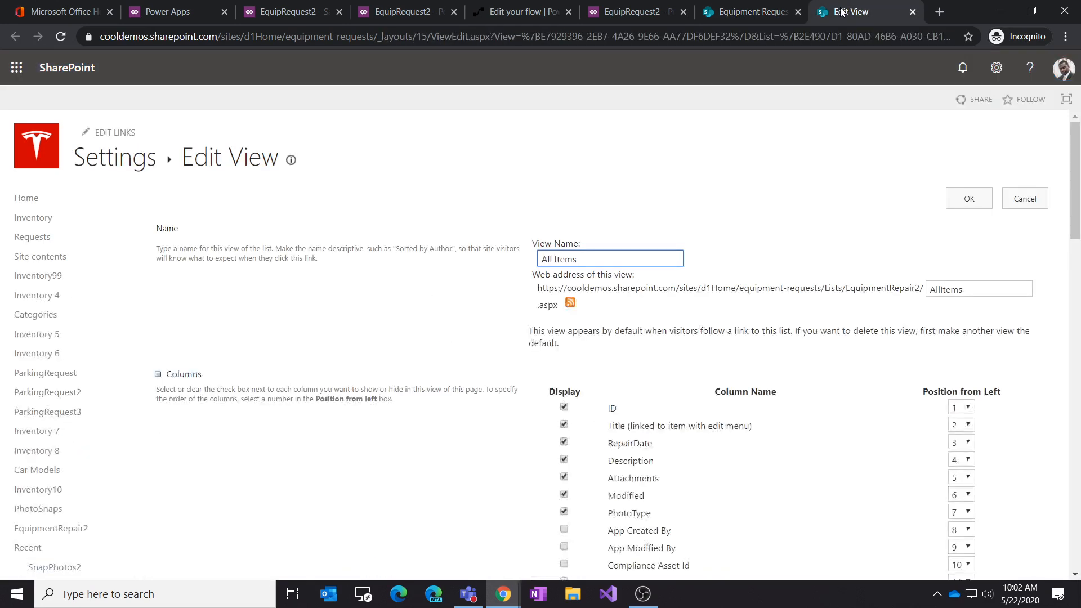
{"action": "left_click", "coordinate": [752, 12]}
{"action": "left_click", "coordinate": [630, 14]}
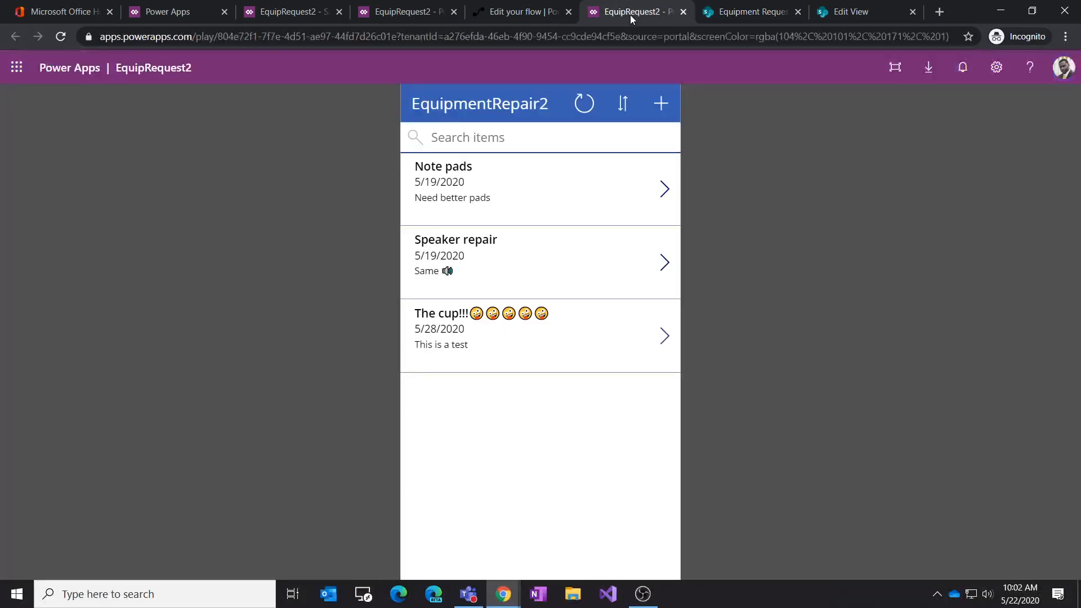
{"action": "left_click", "coordinate": [417, 14]}
{"action": "left_click", "coordinate": [285, 16]}
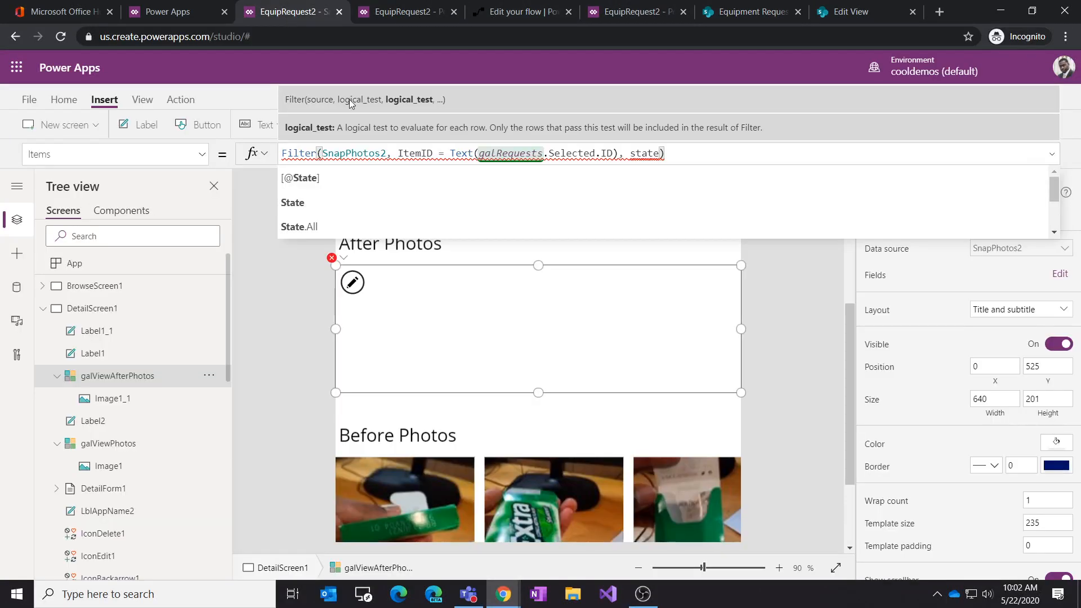
Step: Complete the galViewAfterPhotos Items filter with the condition State.Value = "After"
{"action": "left_click", "coordinate": [421, 199]}
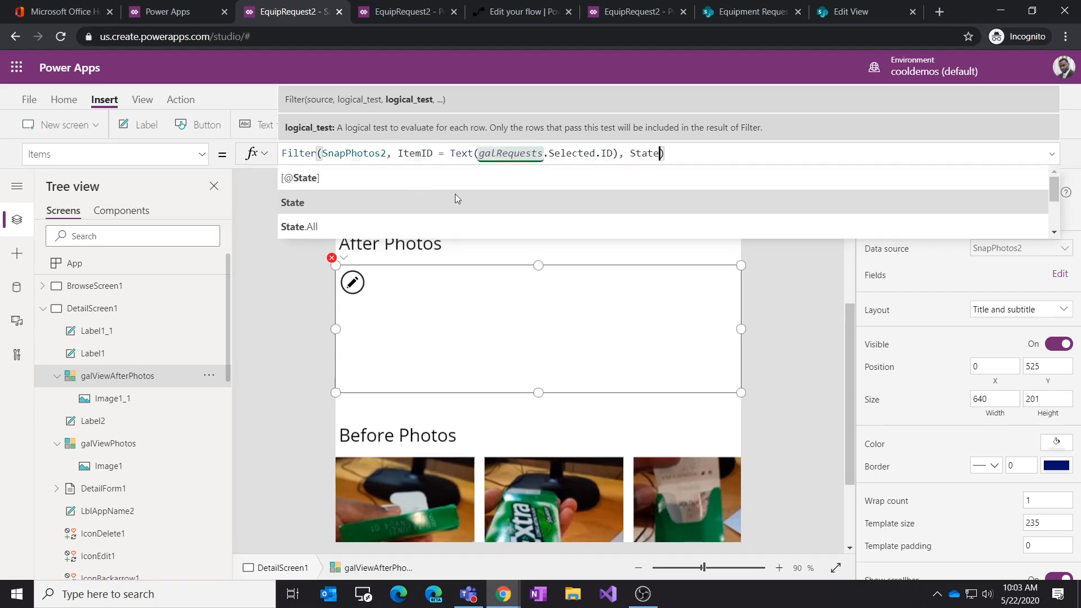
{"action": "type", "text": "= \"After"}
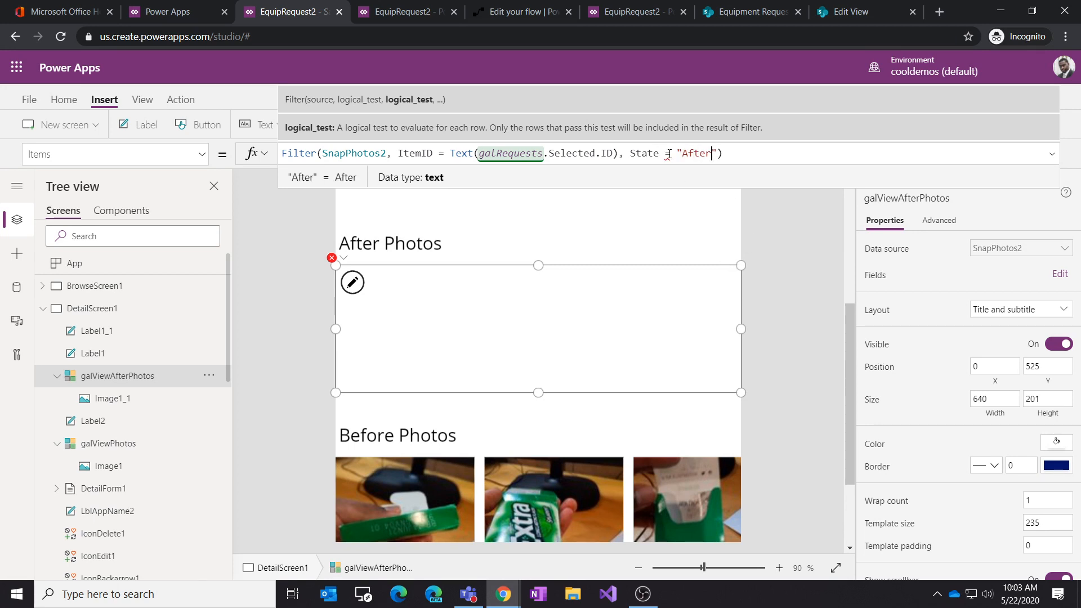
{"action": "mouse_move", "coordinate": [669, 155]}
{"action": "left_click", "coordinate": [656, 152]}
{"action": "key", "text": "BackSpace"}
{"action": "type", "text": ".v"}
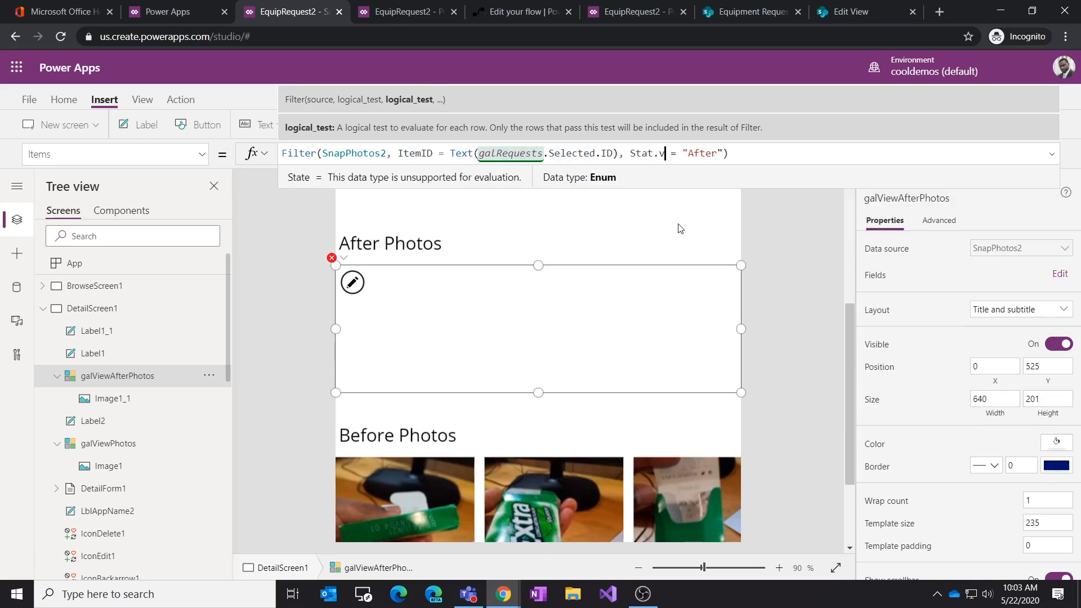
{"action": "key", "text": "BackSpace"}
{"action": "key", "text": "BackSpace"}
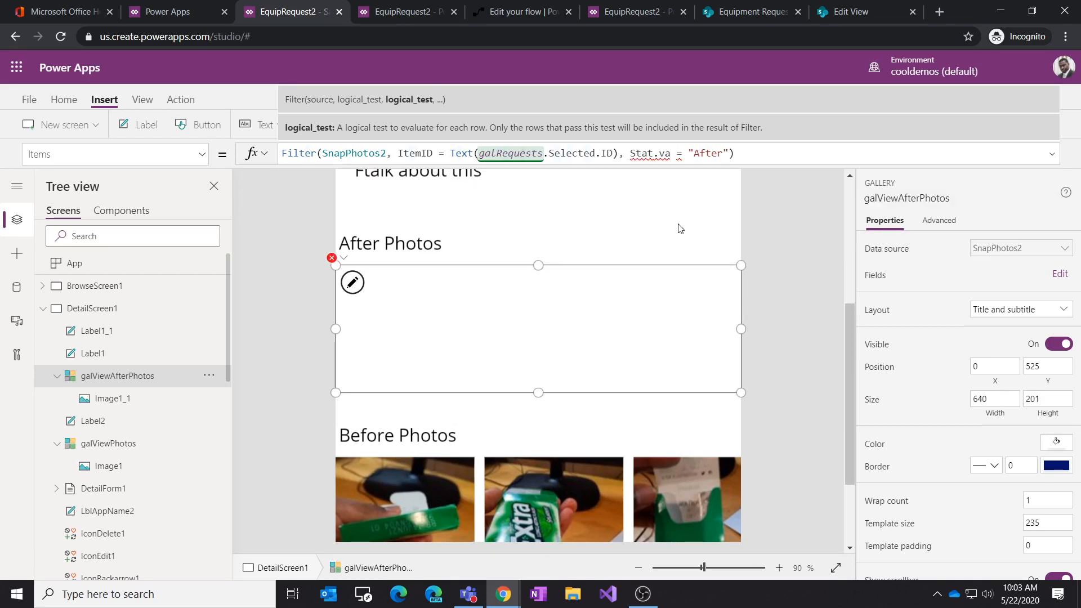
{"action": "type", "text": "e"}
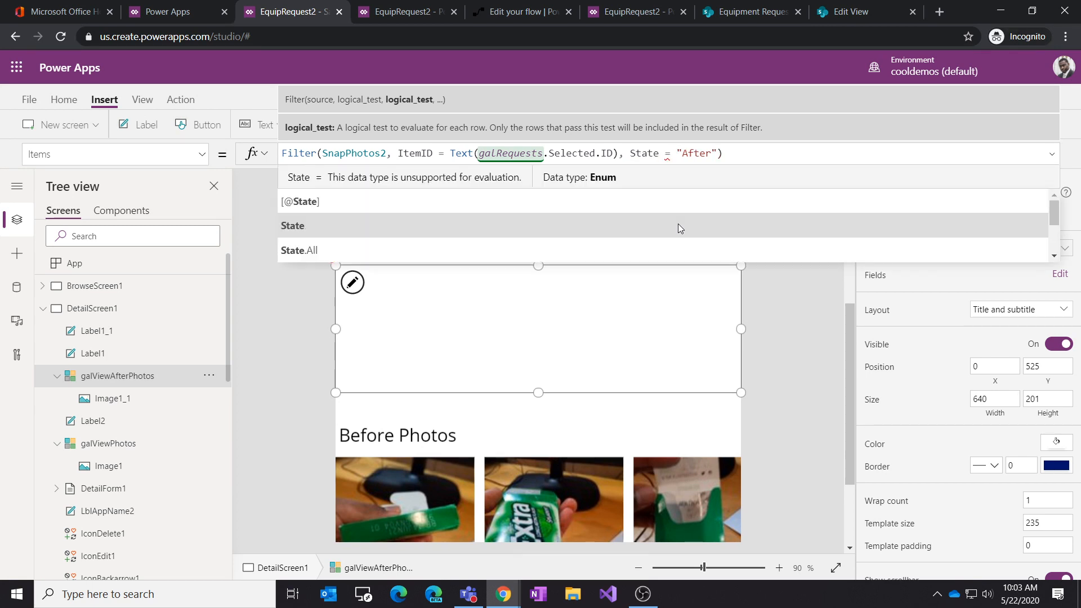
{"action": "type", "text": "."}
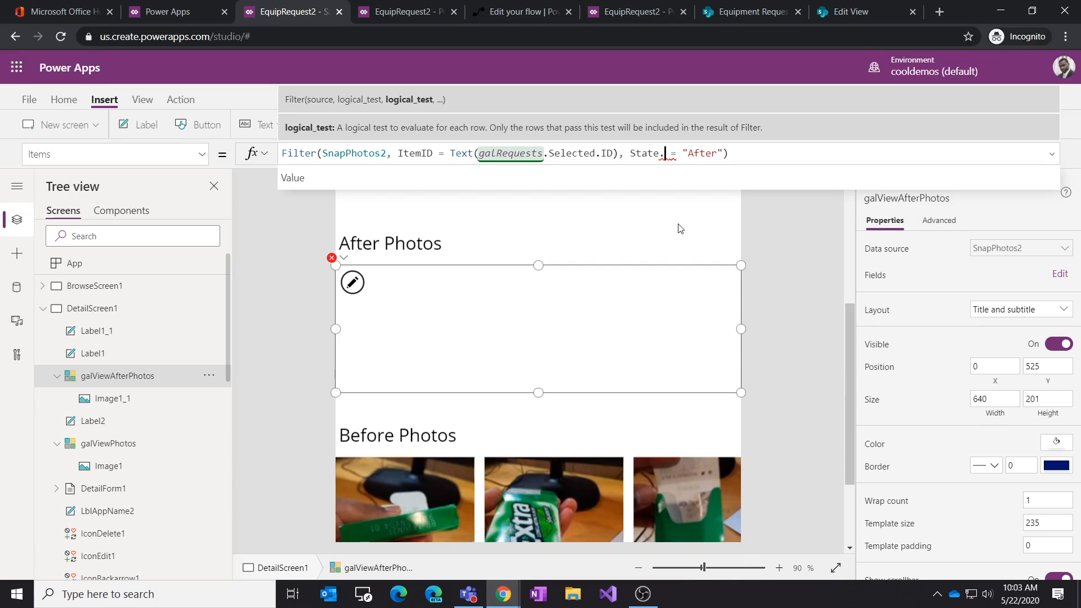
{"action": "left_click", "coordinate": [662, 182]}
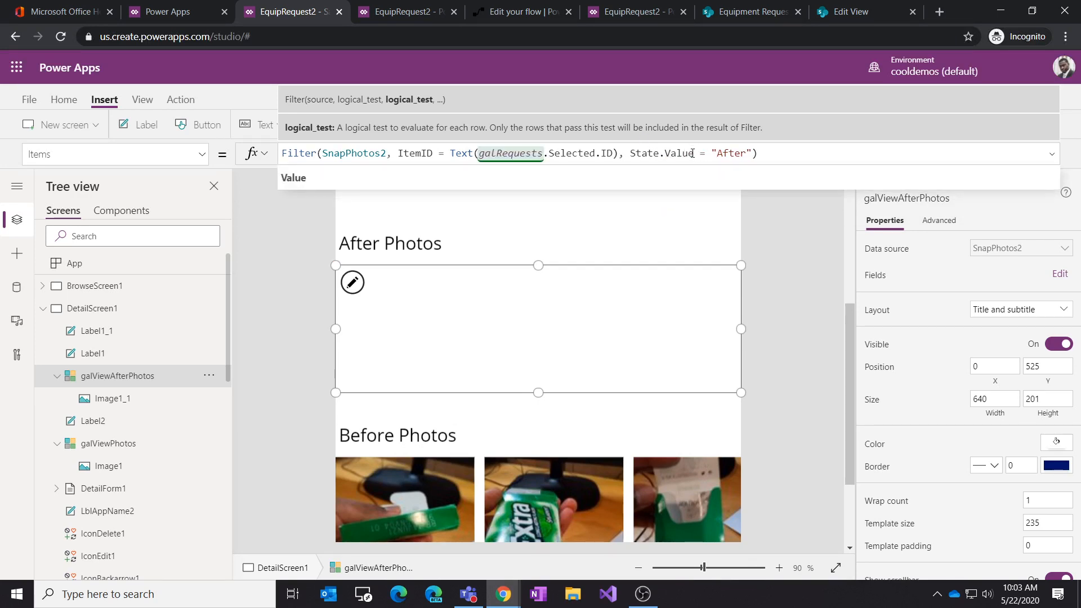
{"action": "left_click_drag", "start_coordinate": [692, 153], "coordinate": [666, 154]}
{"action": "left_click", "coordinate": [654, 154]}
{"action": "left_click", "coordinate": [758, 160]}
Step: Add the condition State.Value = "Before" to the galViewPhotos Items filter formula
{"action": "left_click", "coordinate": [467, 476]}
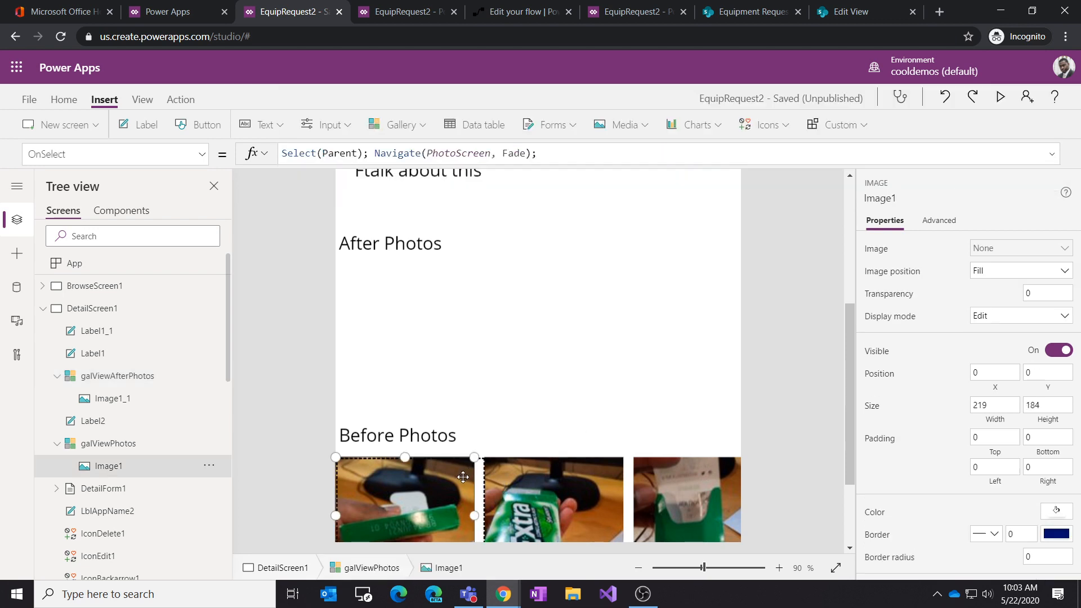
{"action": "left_click", "coordinate": [133, 452]}
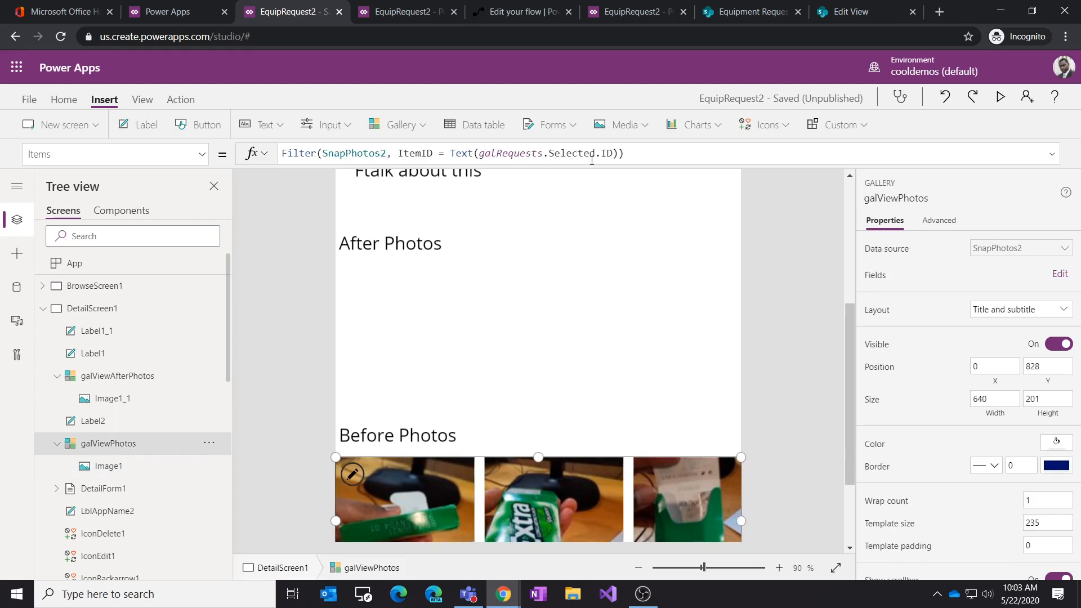
{"action": "left_click", "coordinate": [614, 153]}
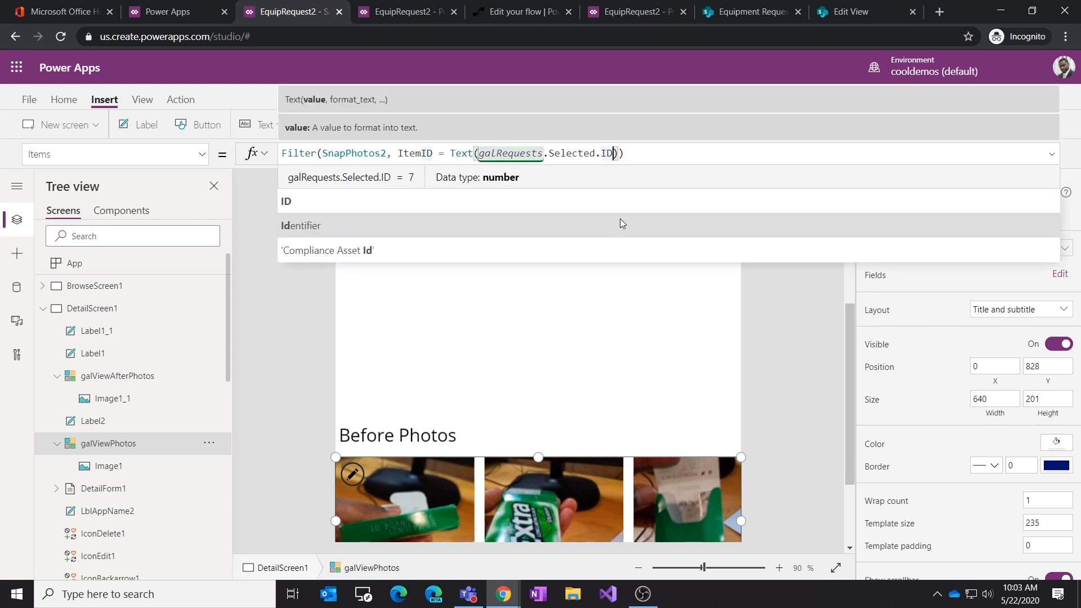
{"action": "key", "text": "Right"}
{"action": "type", "text": ", sta"}
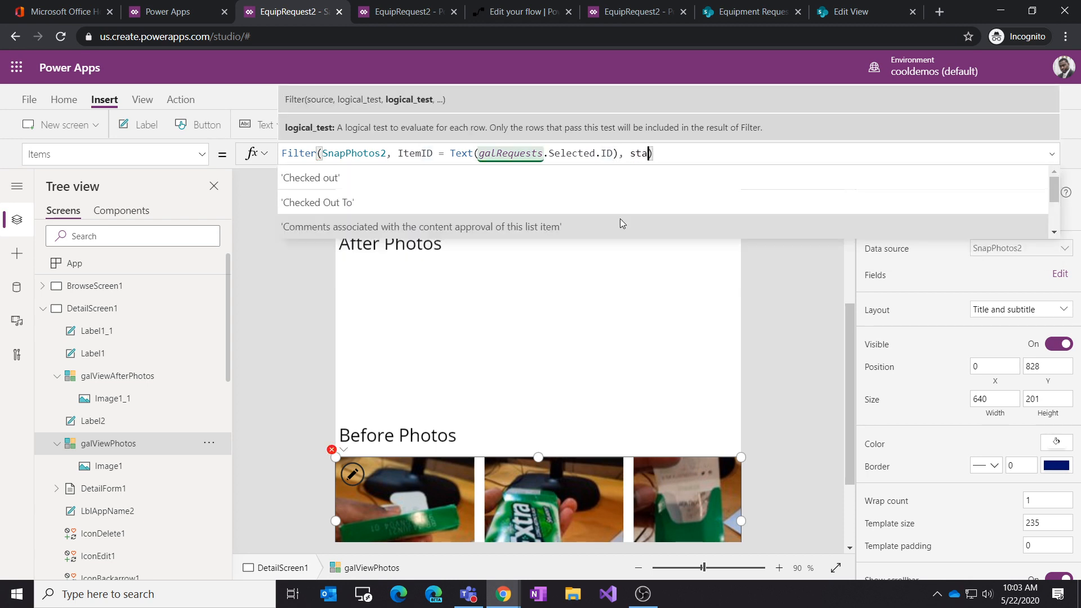
{"action": "type", "text": "te"}
{"action": "key", "text": "Tab"}
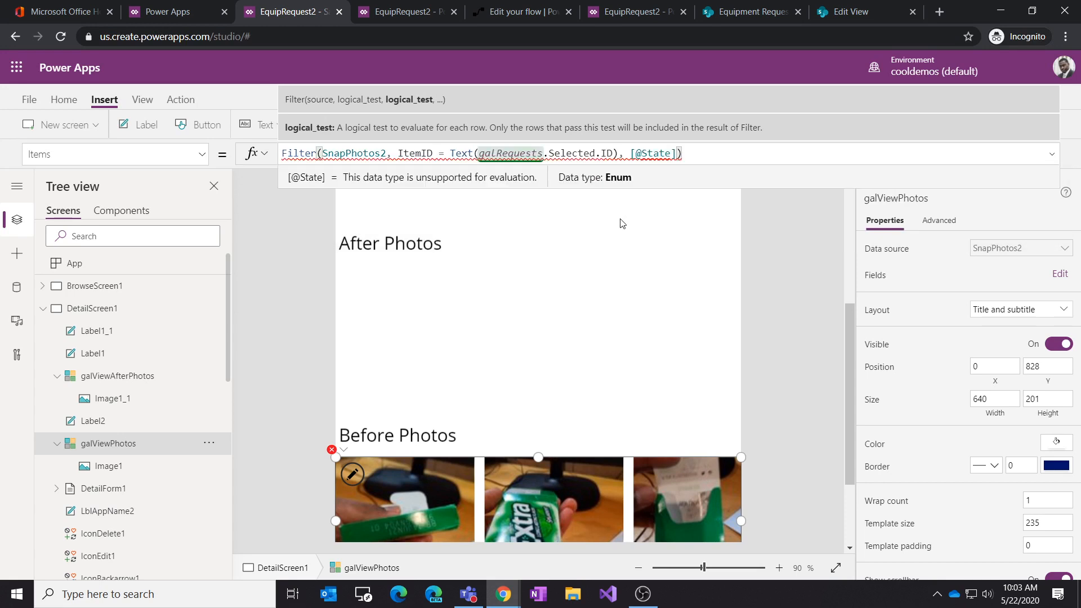
{"action": "key", "text": "BackSpace"}
{"action": "key", "text": "BackSpace"}
{"action": "key", "text": "BackSpace"}
{"action": "key", "text": "BackSpace"}
{"action": "key", "text": "BackSpace"}
{"action": "key", "text": "BackSpace"}
{"action": "key", "text": "BackSpace"}
{"action": "key", "text": "BackSpace"}
{"action": "type", "text": "State.v"}
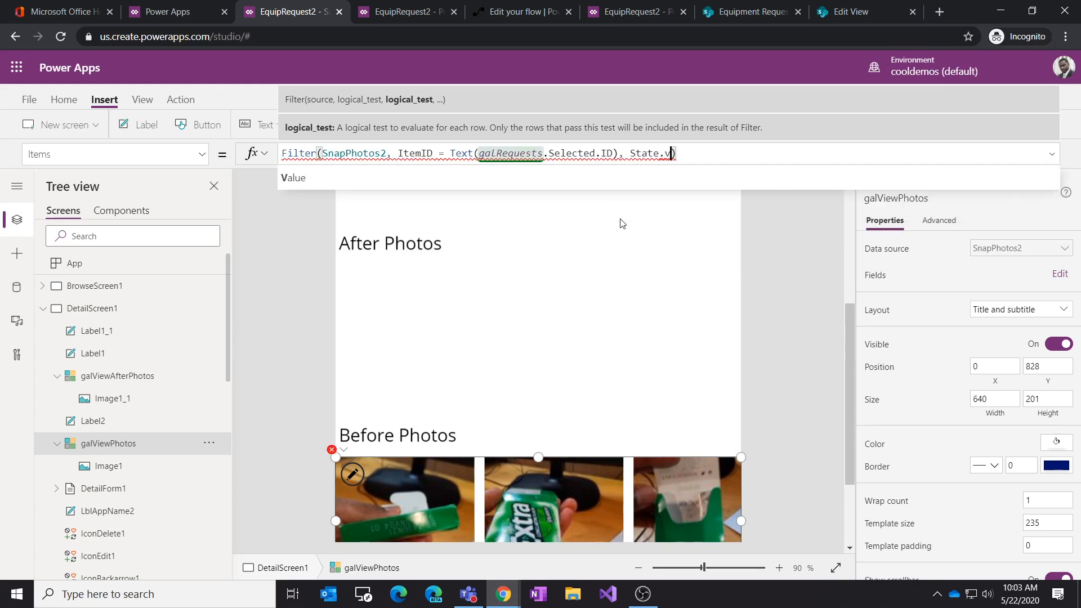
{"action": "key", "text": "Tab"}
{"action": "type", "text": "= \"Before\""}
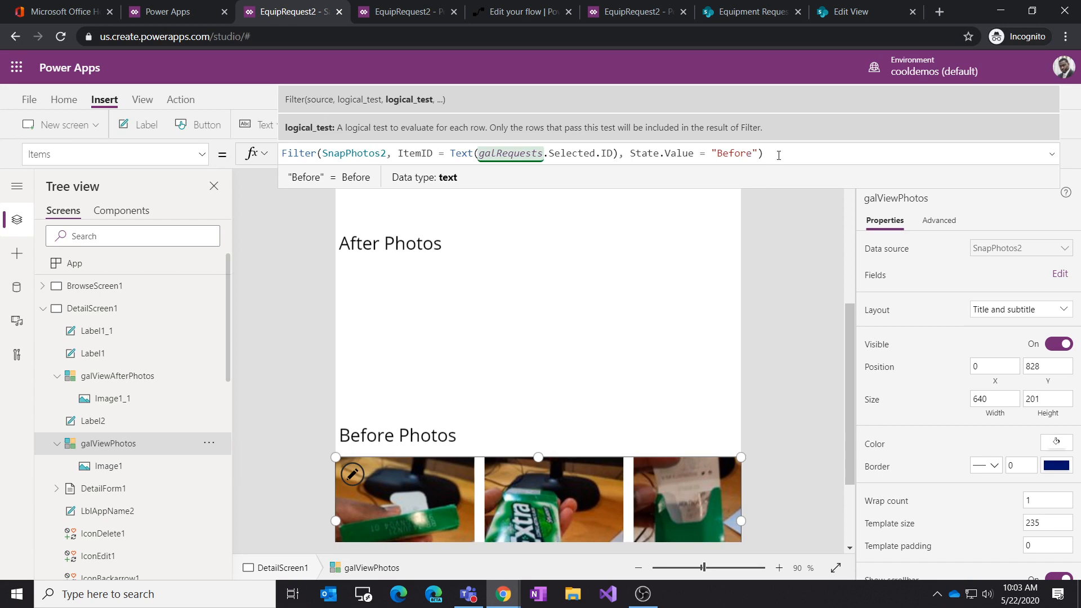
{"action": "type", "text": ")"}
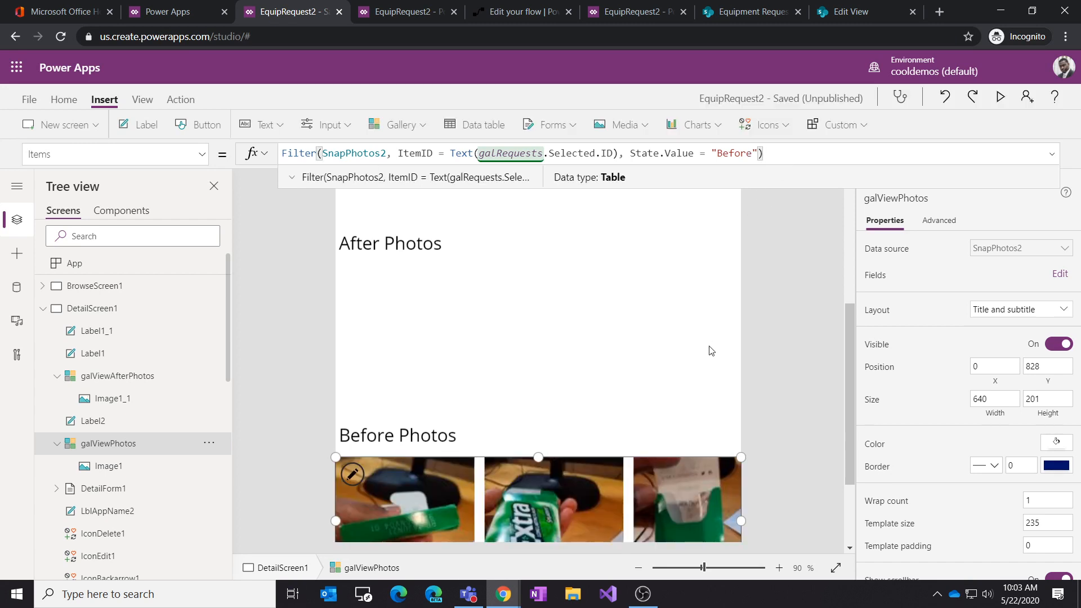
{"action": "left_click", "coordinate": [711, 350]}
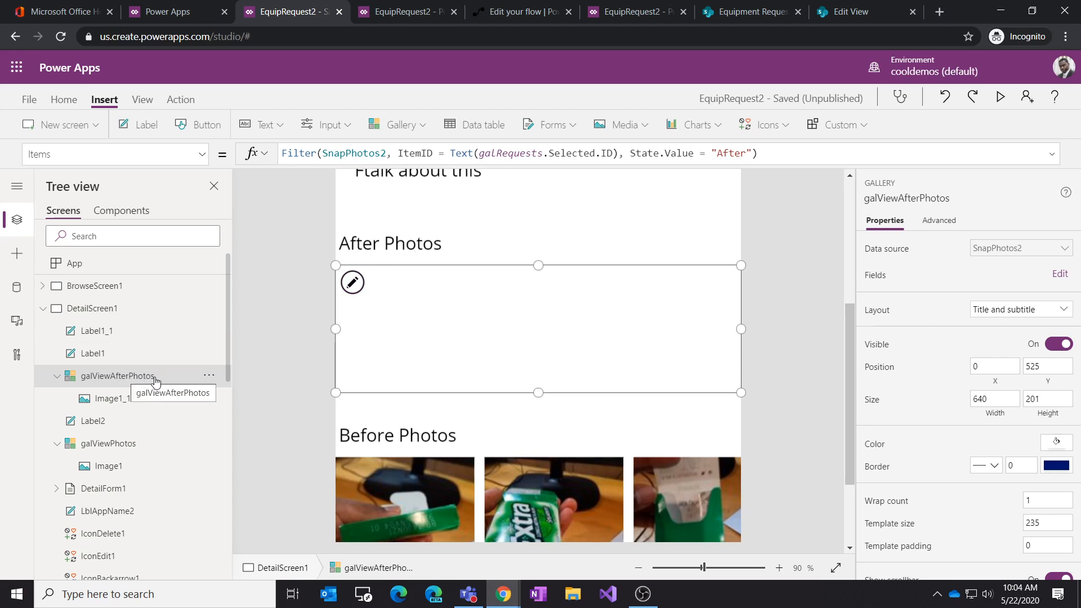
{"action": "left_click", "coordinate": [428, 256]}
{"action": "left_click", "coordinate": [427, 293]}
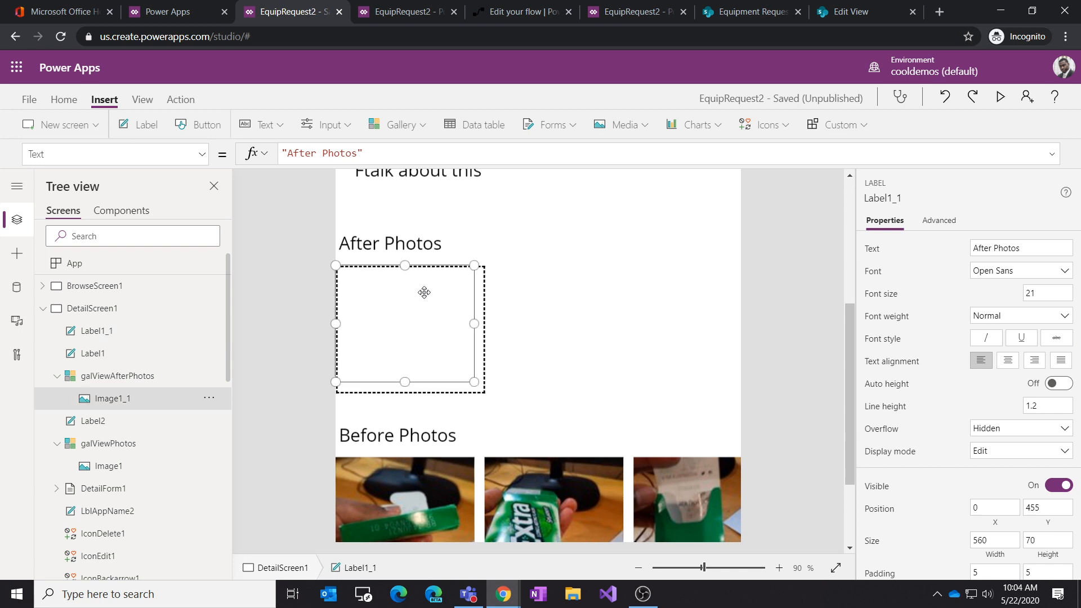
{"action": "left_click", "coordinate": [428, 447]}
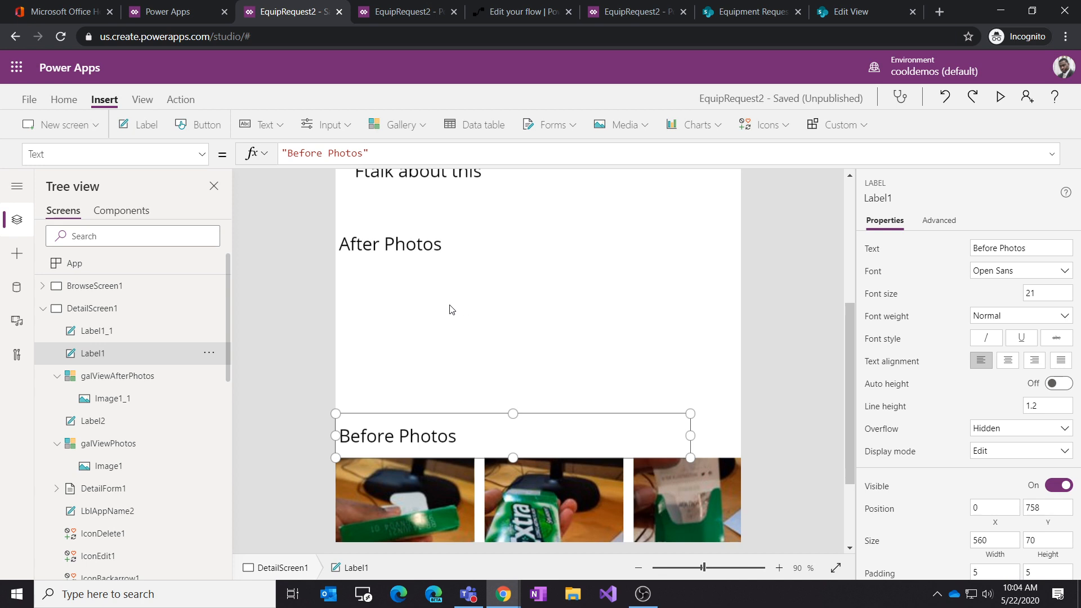
{"action": "left_click", "coordinate": [418, 322]}
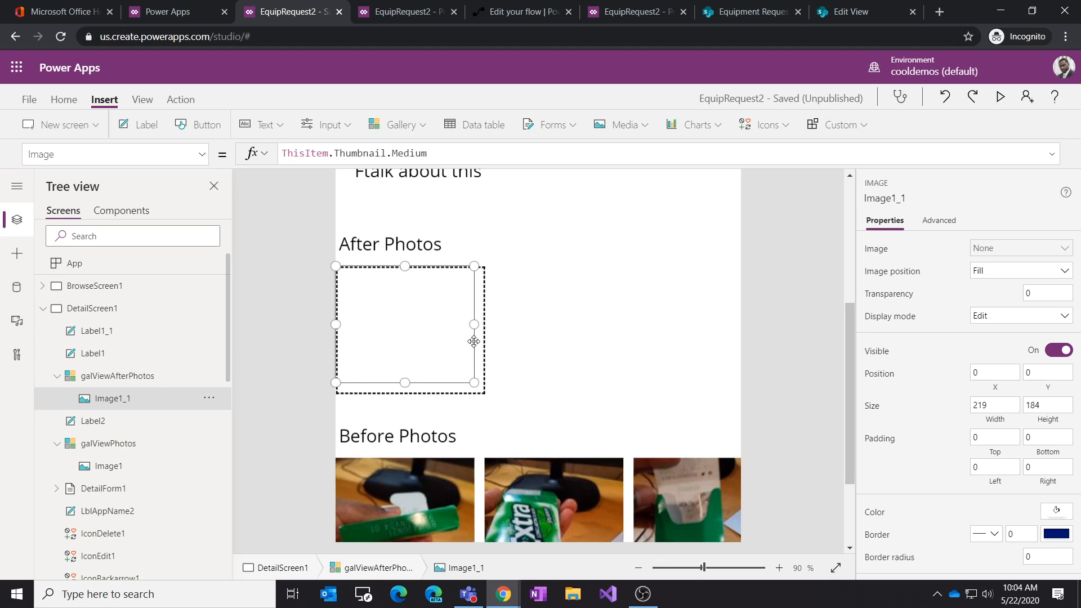
Step: Save the app and publish this version
{"action": "left_click", "coordinate": [29, 100]}
{"action": "left_click", "coordinate": [209, 311]}
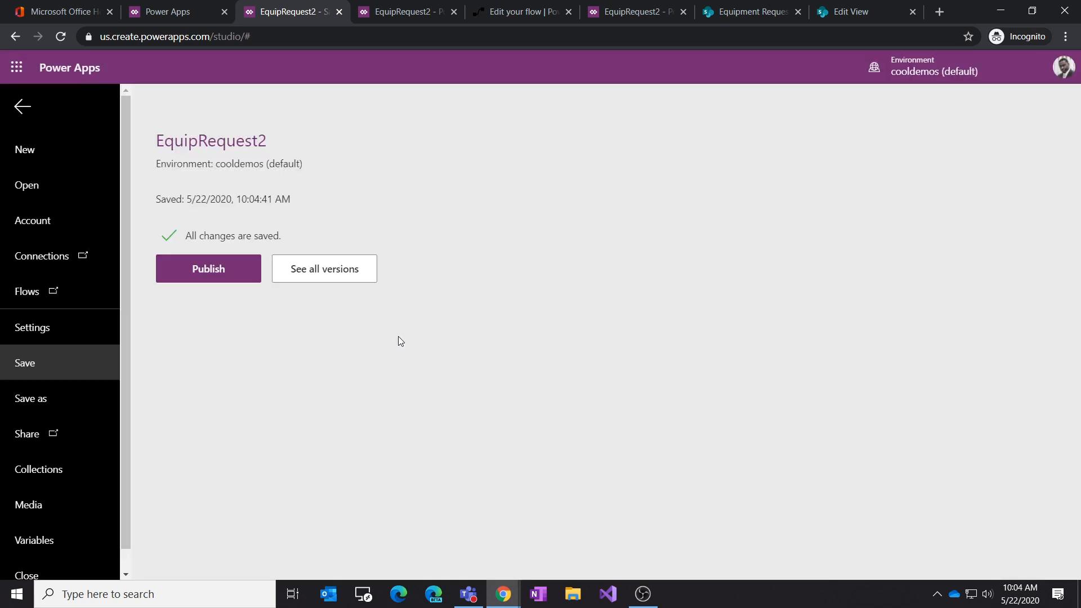
{"action": "left_click", "coordinate": [242, 279]}
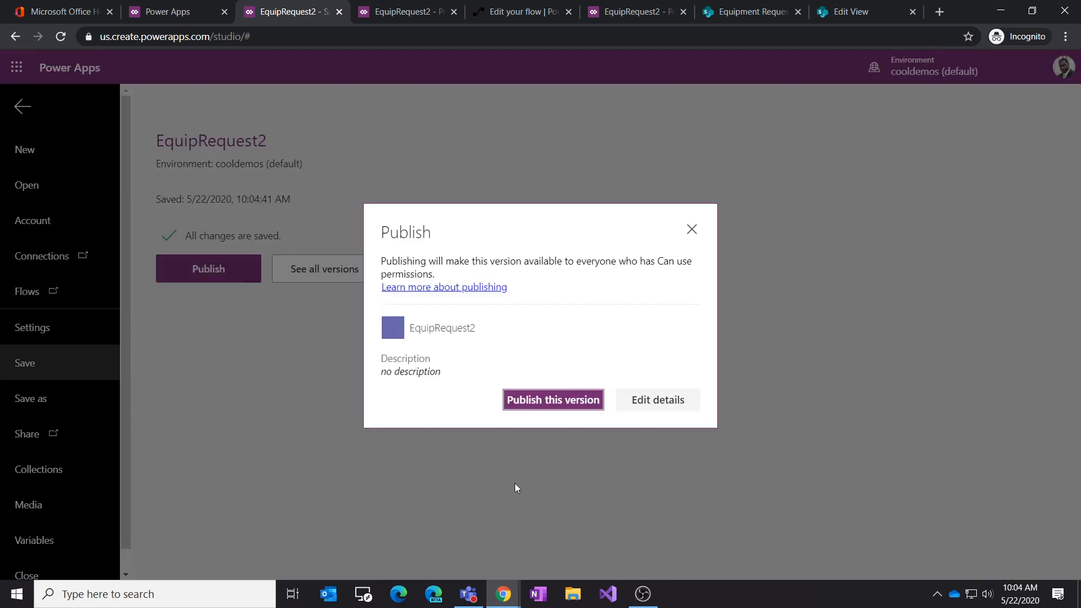
{"action": "left_click", "coordinate": [561, 406]}
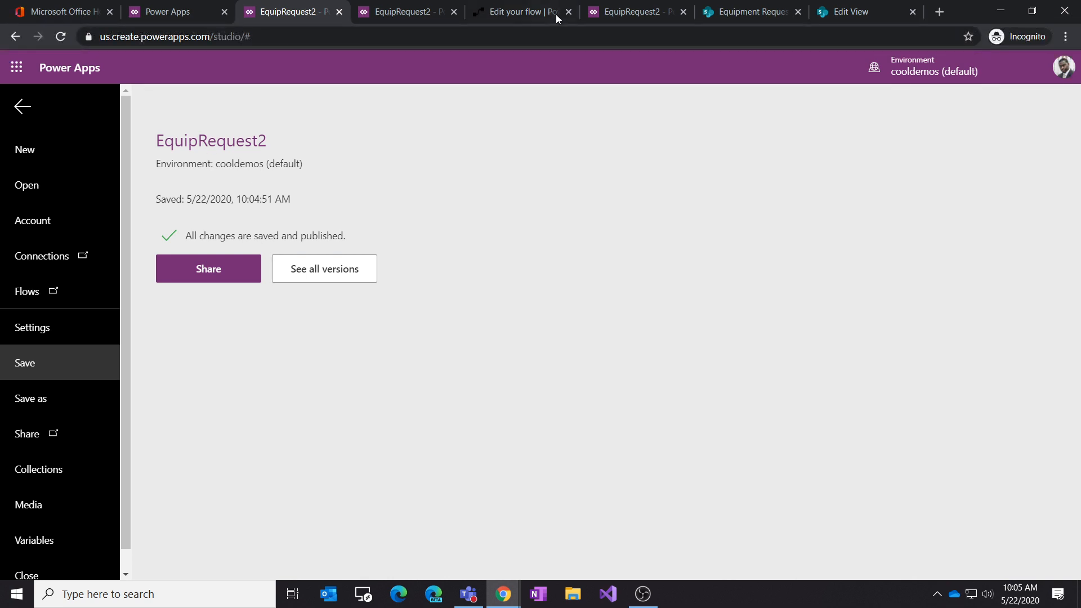
Step: Reload the published EquipRequest2 app in its browser tab
{"action": "left_click", "coordinate": [402, 14]}
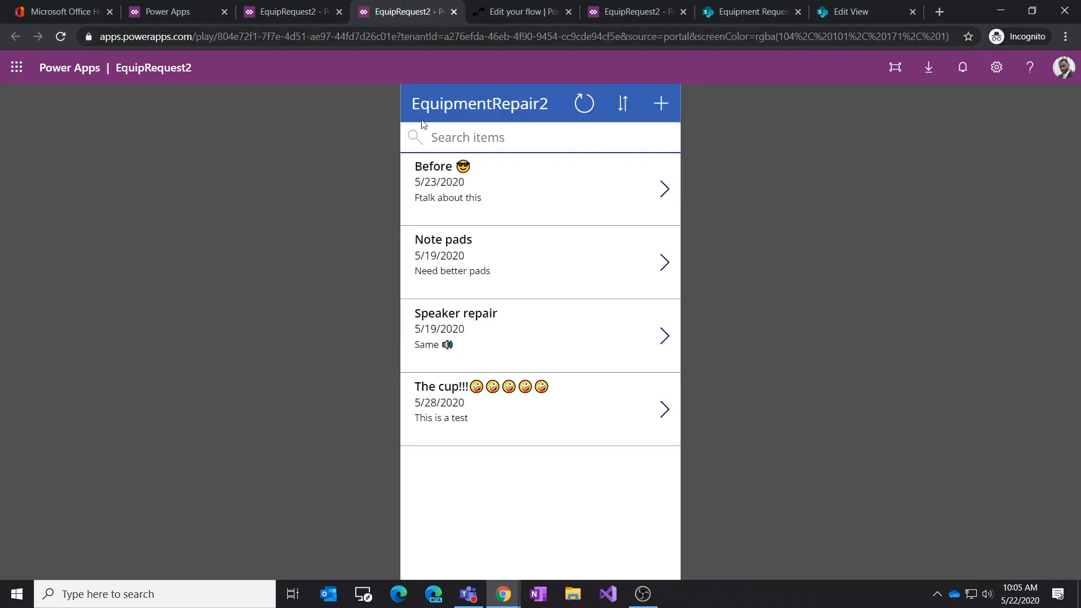
{"action": "left_click", "coordinate": [60, 36]}
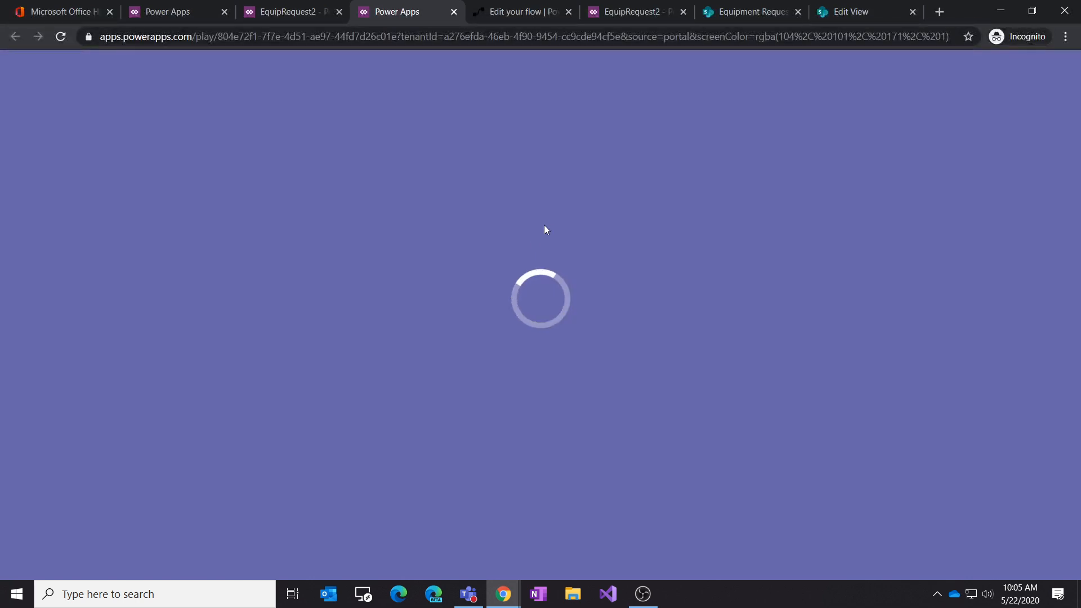
{"action": "left_click", "coordinate": [60, 36]}
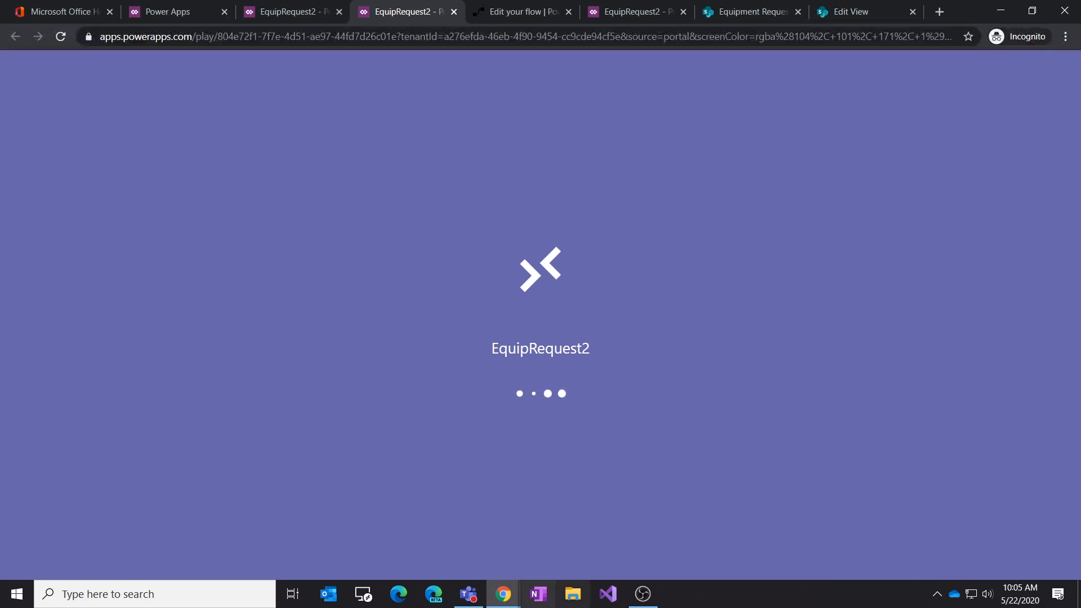
{"action": "left_click", "coordinate": [60, 37]}
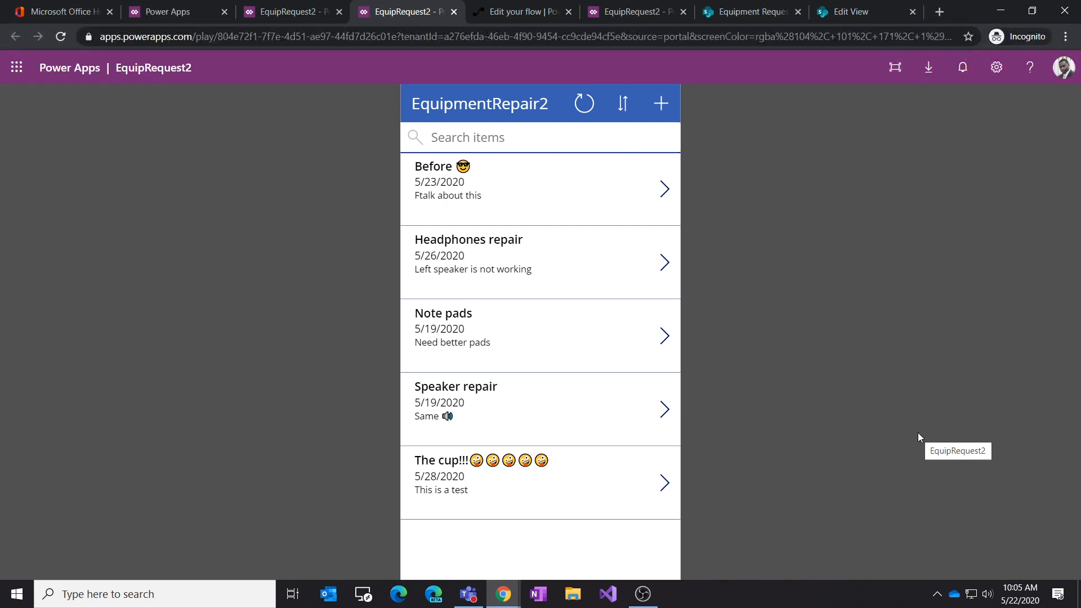
Step: Inspect the app's detail screen galleries on the phone shown in Teams, then switch to the flow editor
{"action": "left_click", "coordinate": [470, 597]}
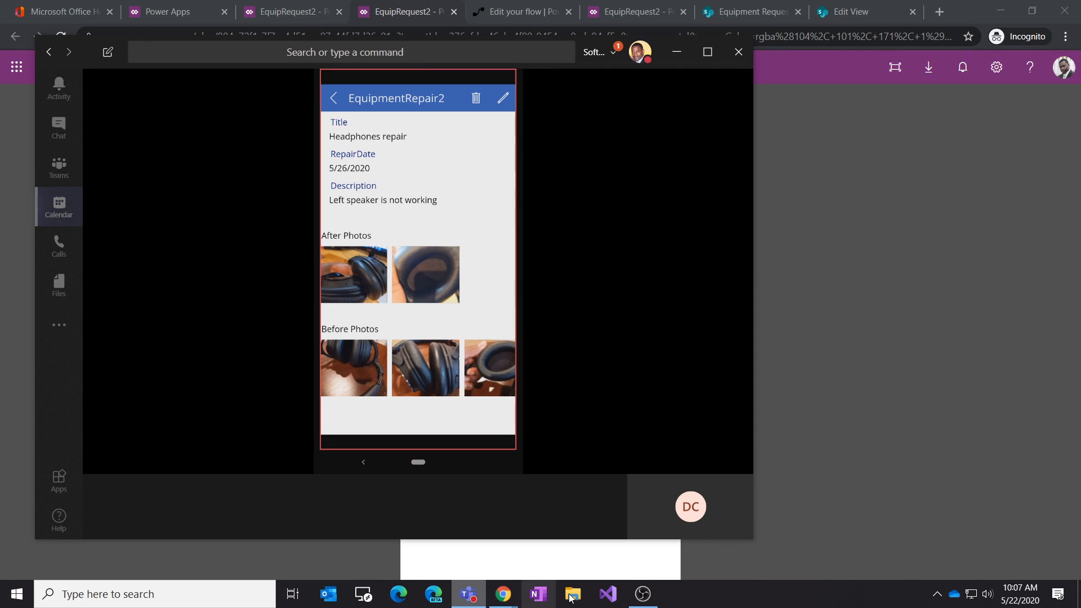
{"action": "mouse_move", "coordinate": [428, 497]}
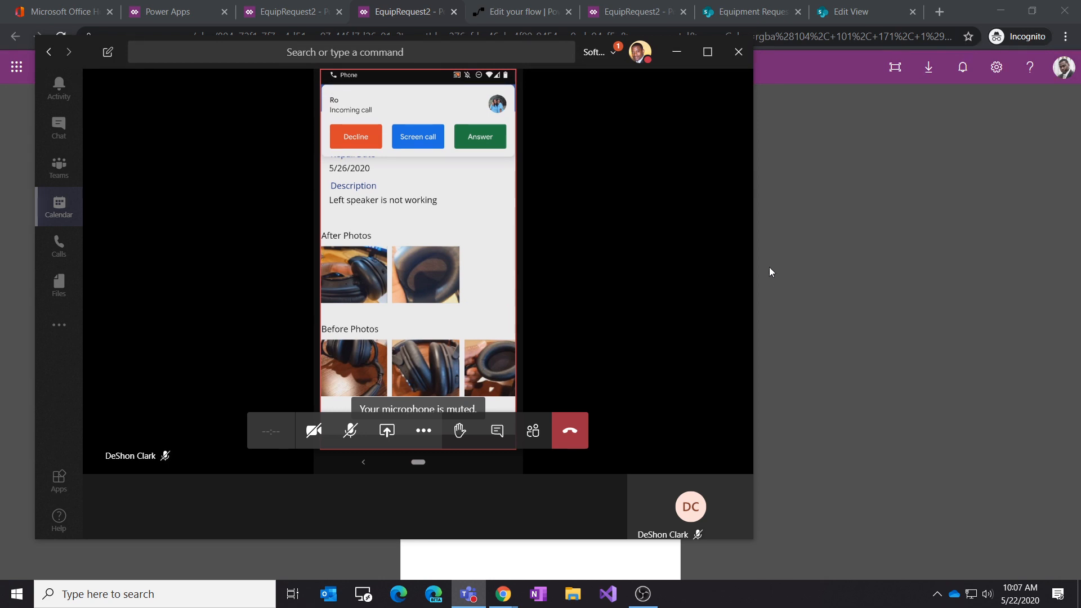
{"action": "left_click", "coordinate": [836, 267]}
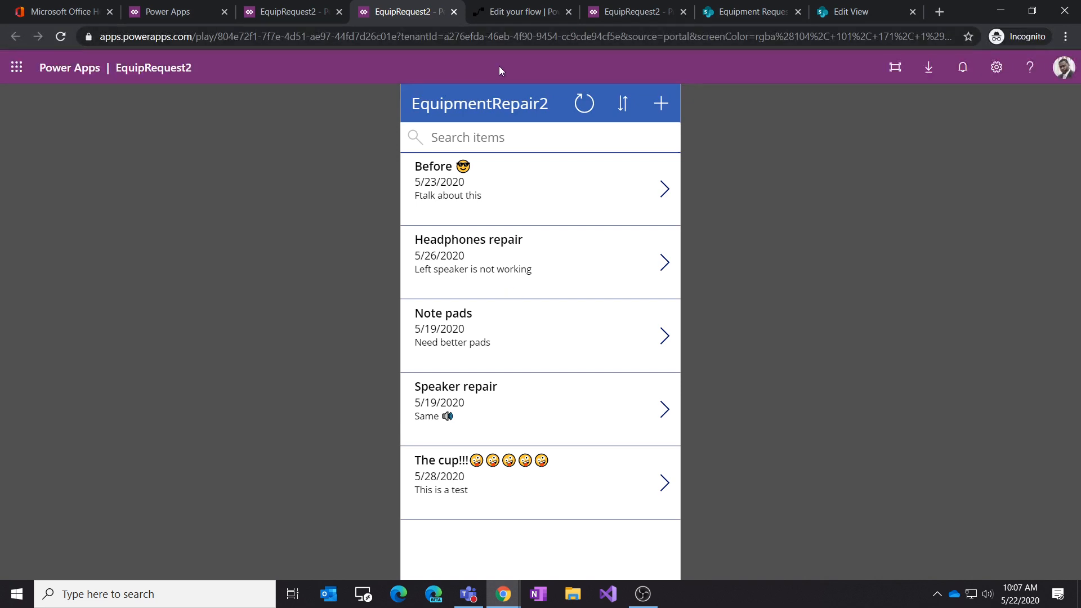
{"action": "left_click", "coordinate": [516, 10]}
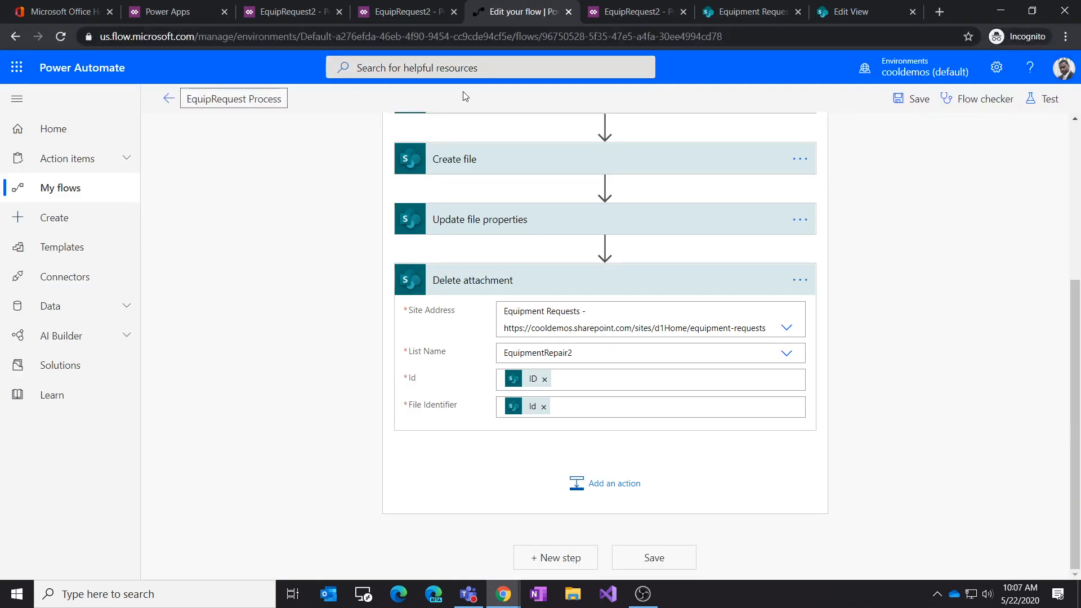
Step: Test the published app by opening several requests' detail screens and photos to check the Before and After galleries
{"action": "left_click", "coordinate": [412, 13]}
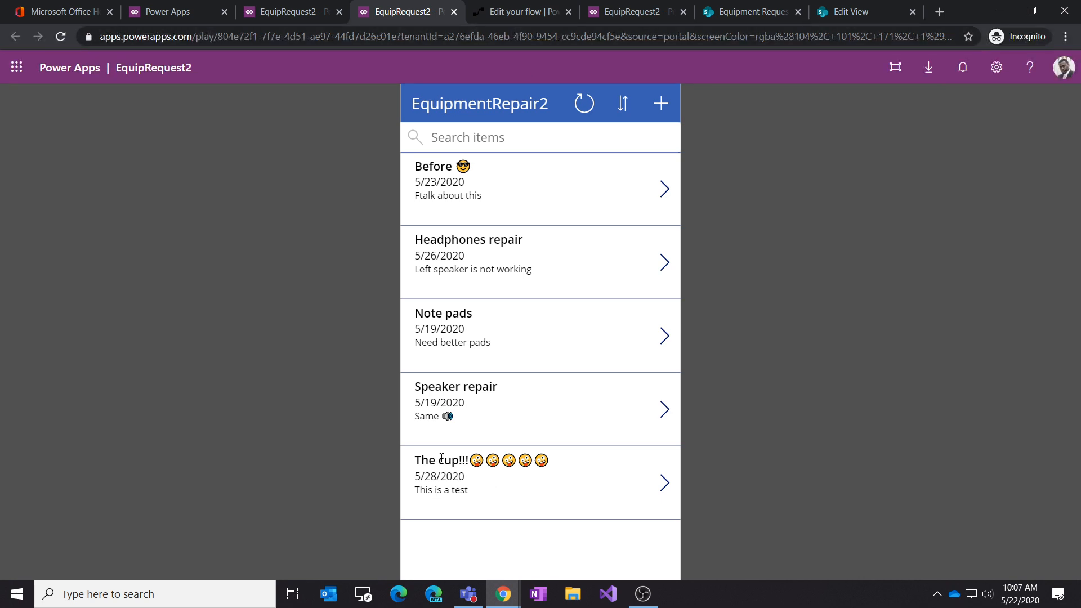
{"action": "left_click", "coordinate": [61, 38]}
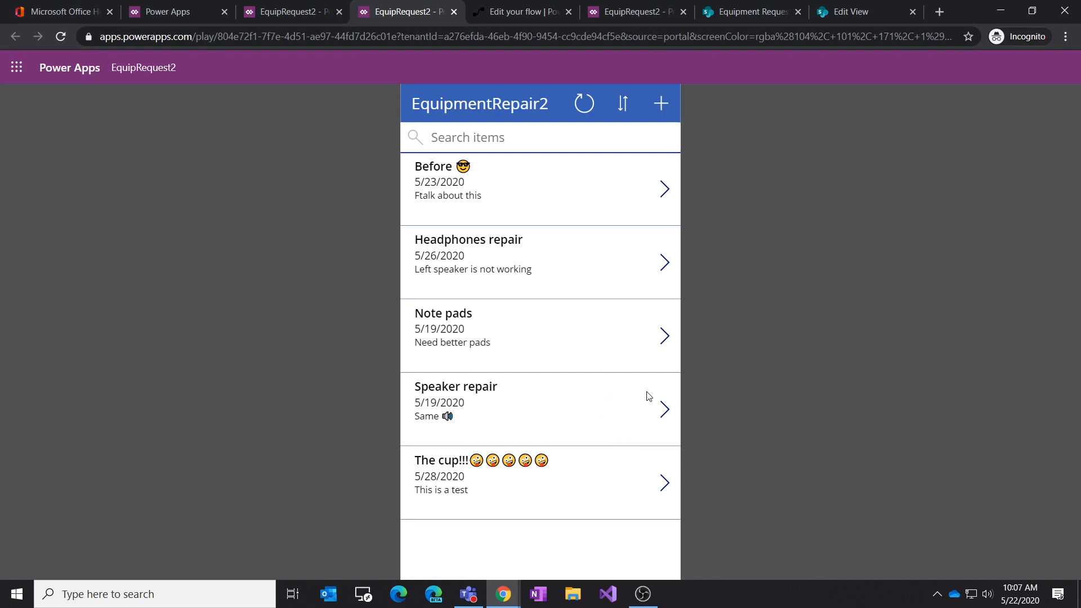
{"action": "left_click", "coordinate": [665, 269]}
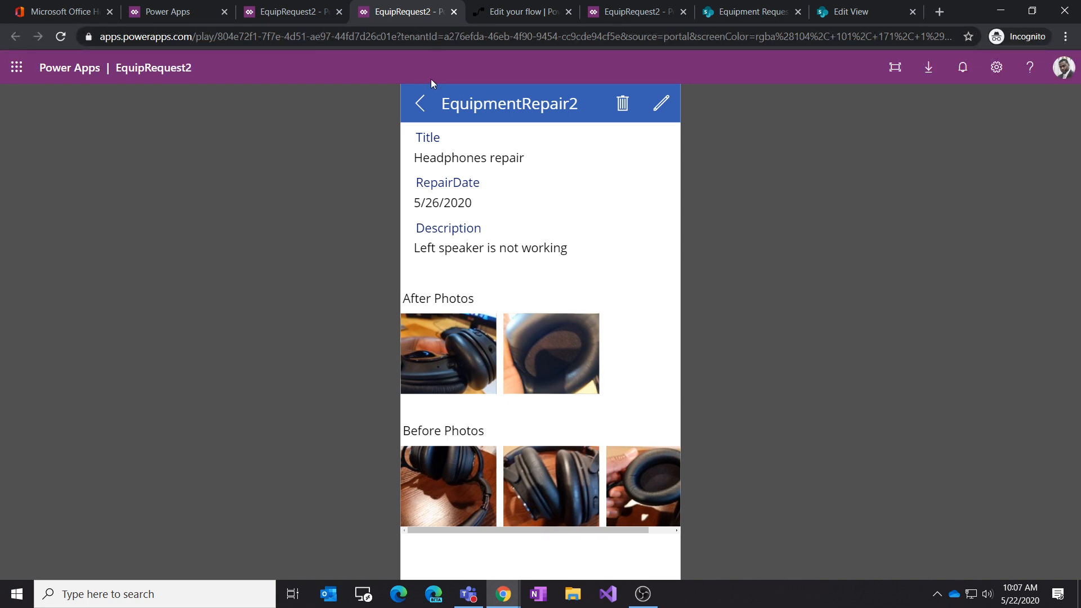
{"action": "left_click", "coordinate": [421, 105]}
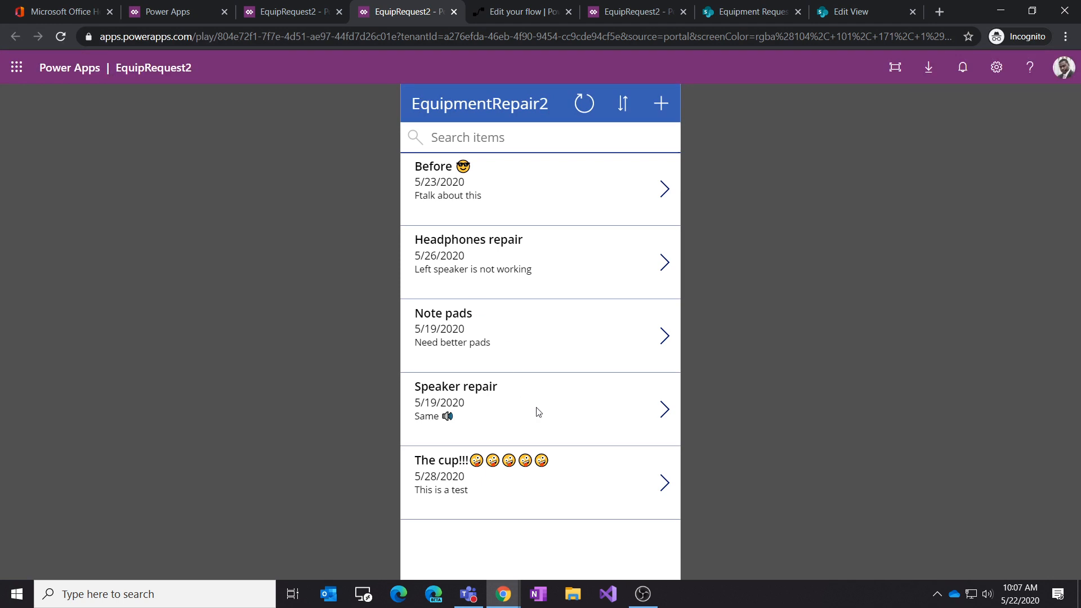
{"action": "left_click", "coordinate": [664, 485]}
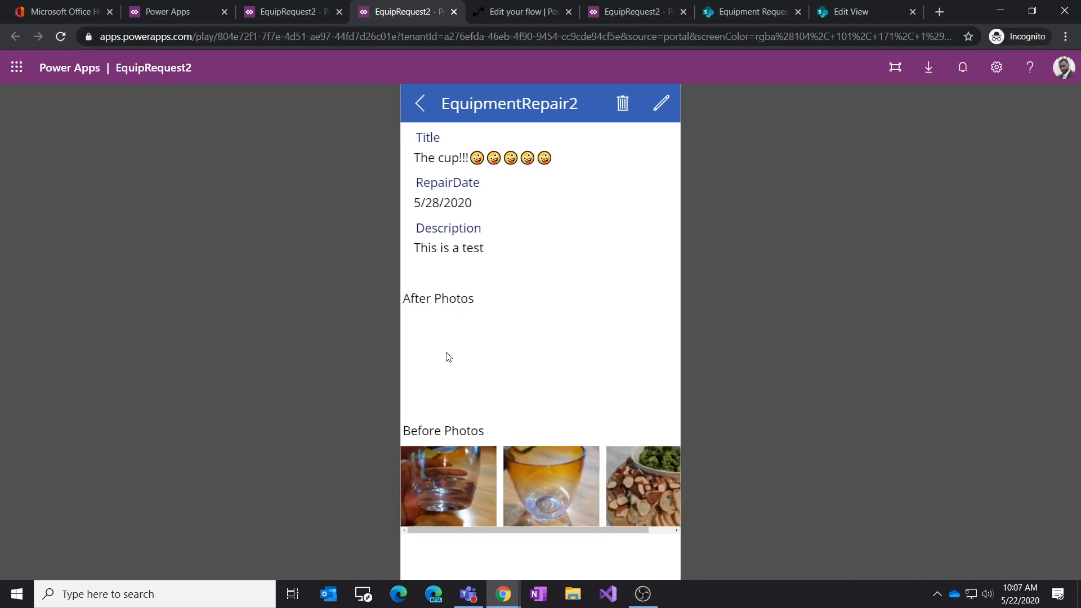
{"action": "left_click", "coordinate": [465, 487]}
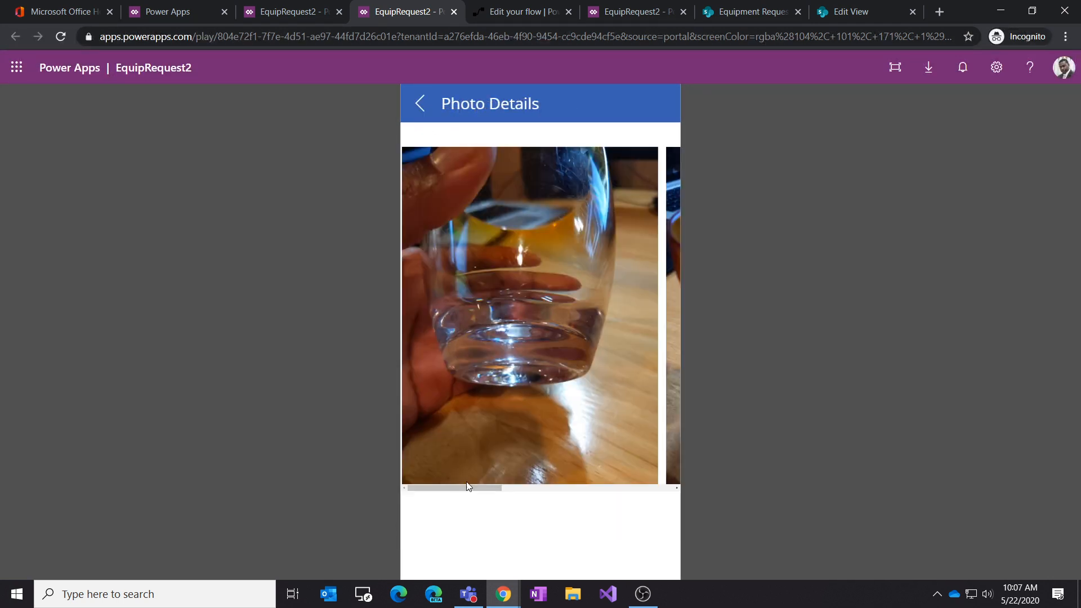
{"action": "left_click", "coordinate": [420, 103]}
{"action": "left_click", "coordinate": [422, 103]}
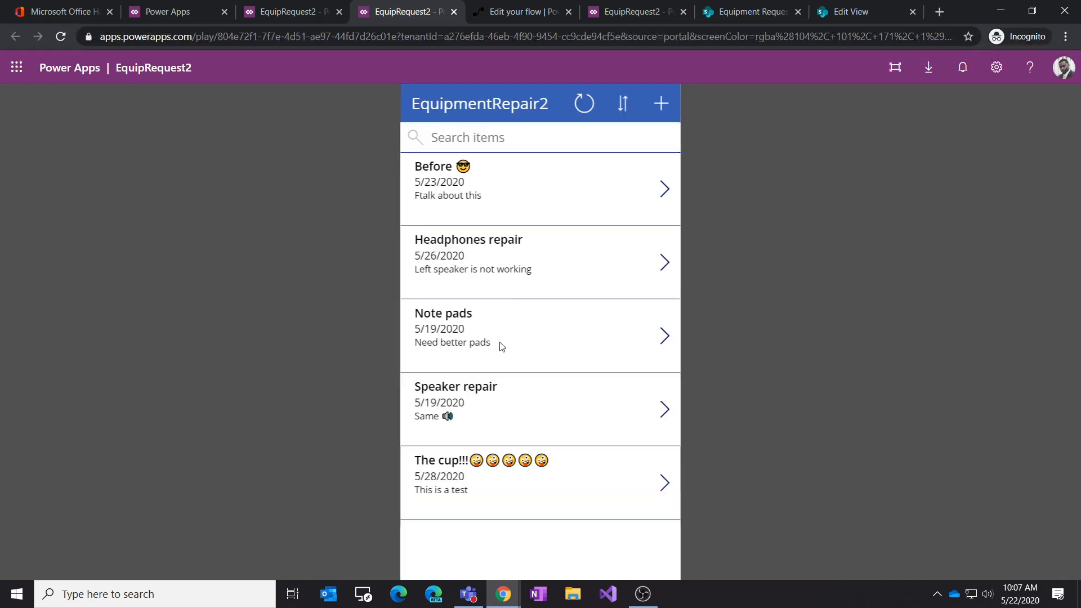
{"action": "left_click", "coordinate": [660, 264]}
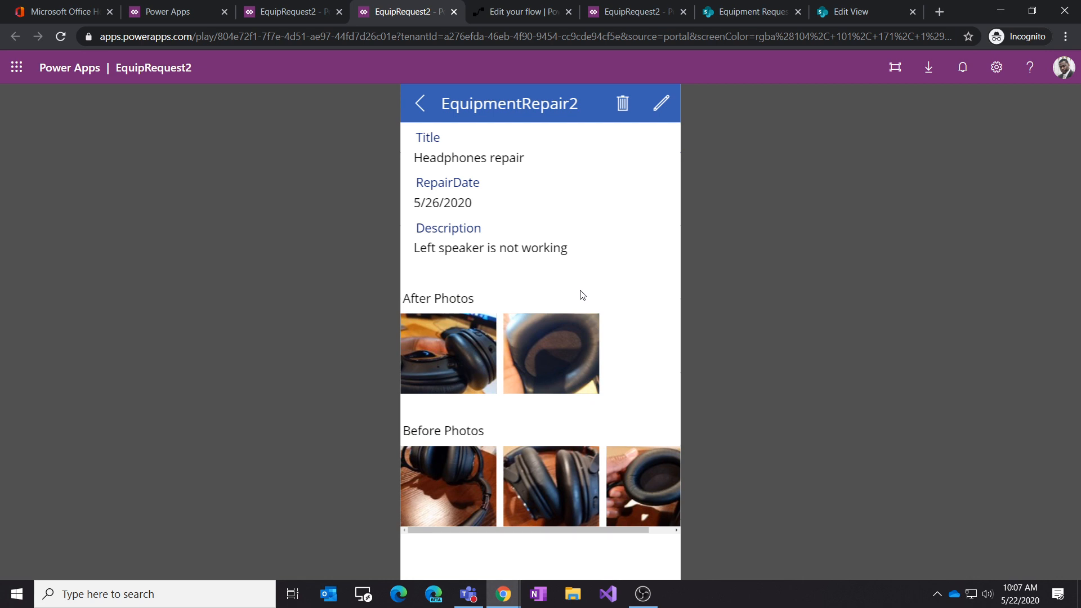
{"action": "left_click", "coordinate": [458, 362]}
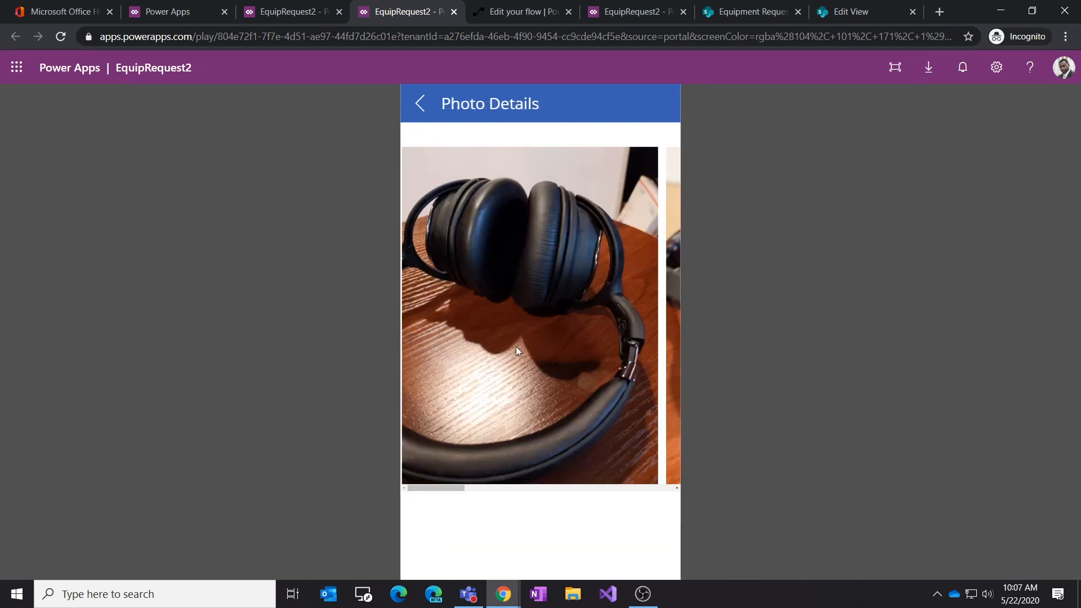
{"action": "mouse_move", "coordinate": [457, 488]}
{"action": "left_mouse_down"}
{"action": "mouse_move", "coordinate": [690, 507]}
{"action": "mouse_move", "coordinate": [451, 491]}
{"action": "left_mouse_up"}
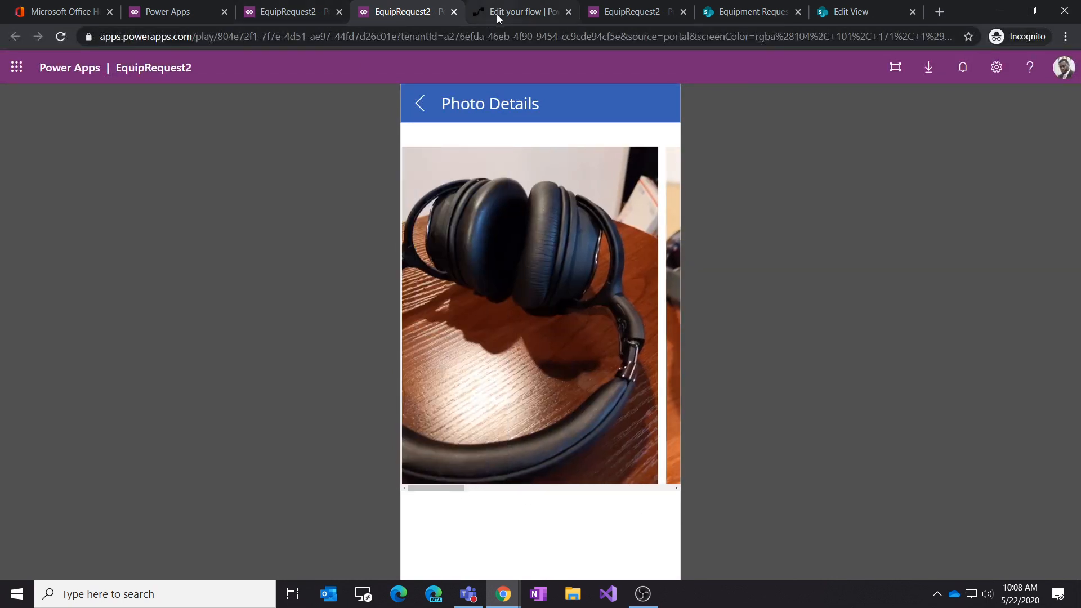
Step: Add the condition State.Value = "After" to the galPhotoDetails gallery's Items filter formula on PhotoScreen
{"action": "left_click", "coordinate": [282, 13]}
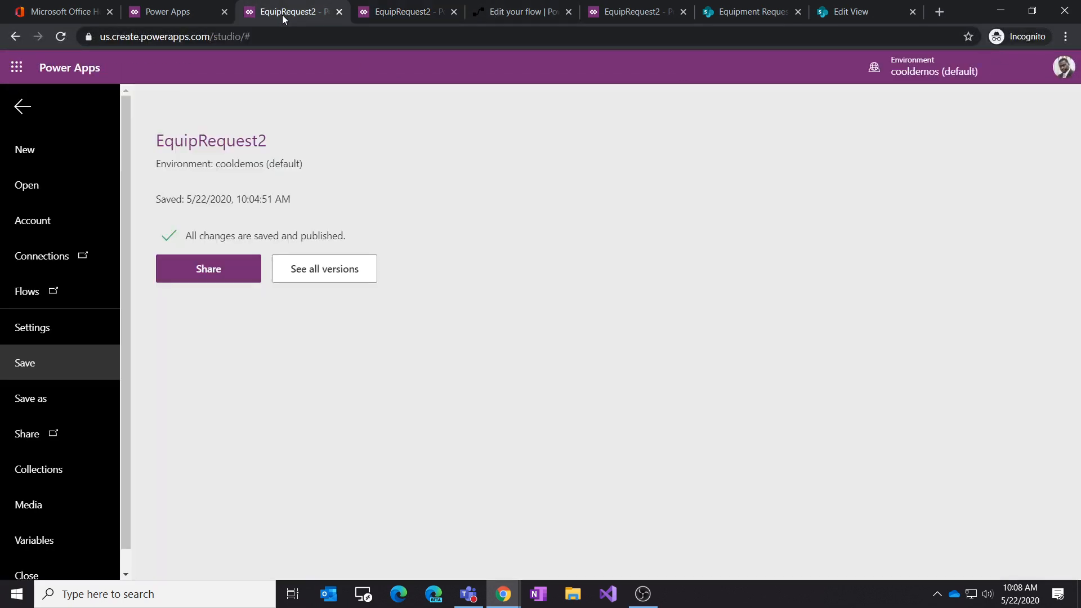
{"action": "left_click", "coordinate": [22, 106]}
{"action": "scroll", "coordinate": [435, 422], "scroll_direction": "down", "scroll_amount": 1}
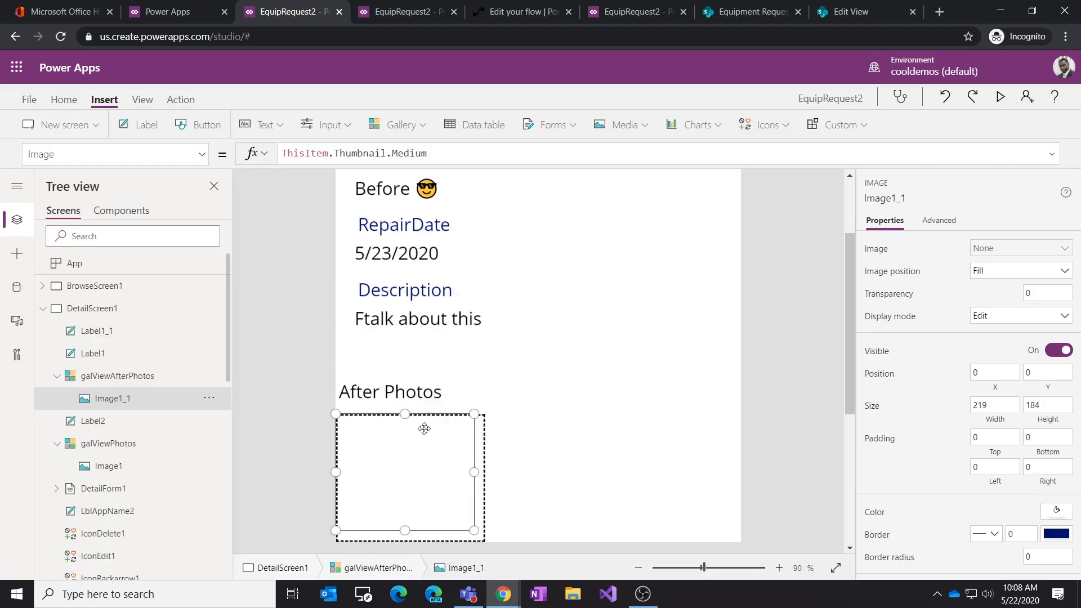
{"action": "scroll", "coordinate": [135, 473], "scroll_direction": "down", "scroll_amount": 8}
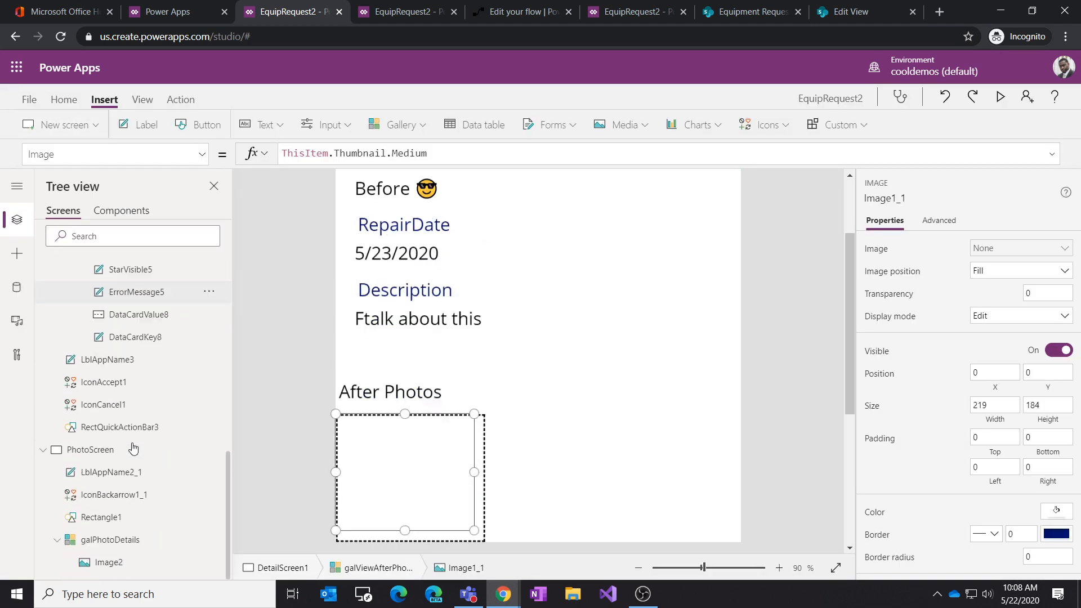
{"action": "left_click", "coordinate": [126, 561]}
{"action": "left_click", "coordinate": [134, 542]}
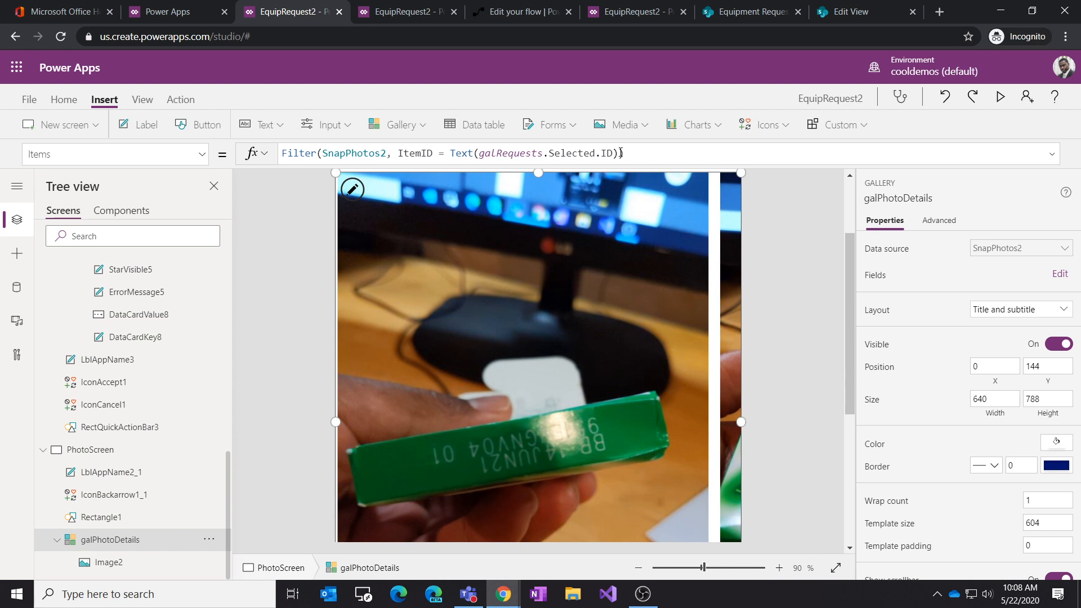
{"action": "left_click_drag", "start_coordinate": [618, 153], "coordinate": [399, 153]}
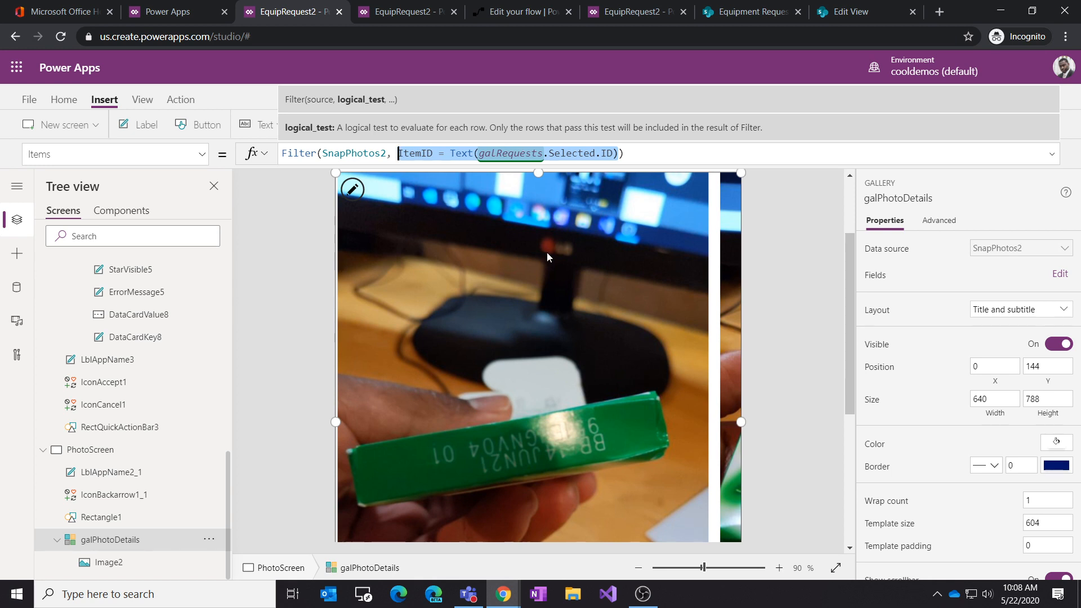
{"action": "scroll", "coordinate": [569, 271], "scroll_direction": "down", "scroll_amount": 5}
{"action": "scroll", "coordinate": [570, 272], "scroll_direction": "up", "scroll_amount": 2}
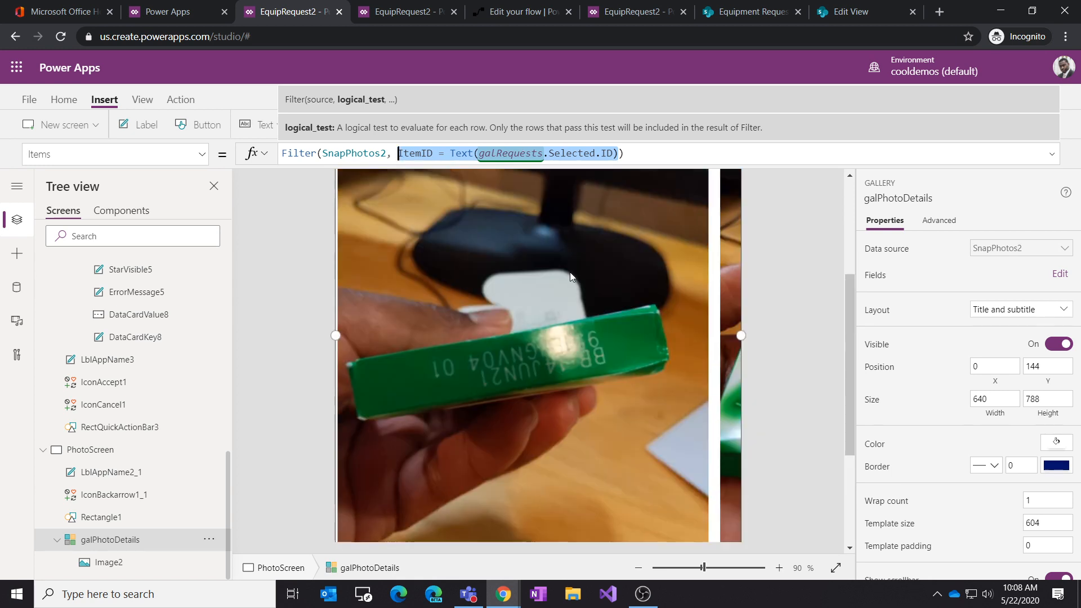
{"action": "scroll", "coordinate": [571, 276], "scroll_direction": "up", "scroll_amount": 3}
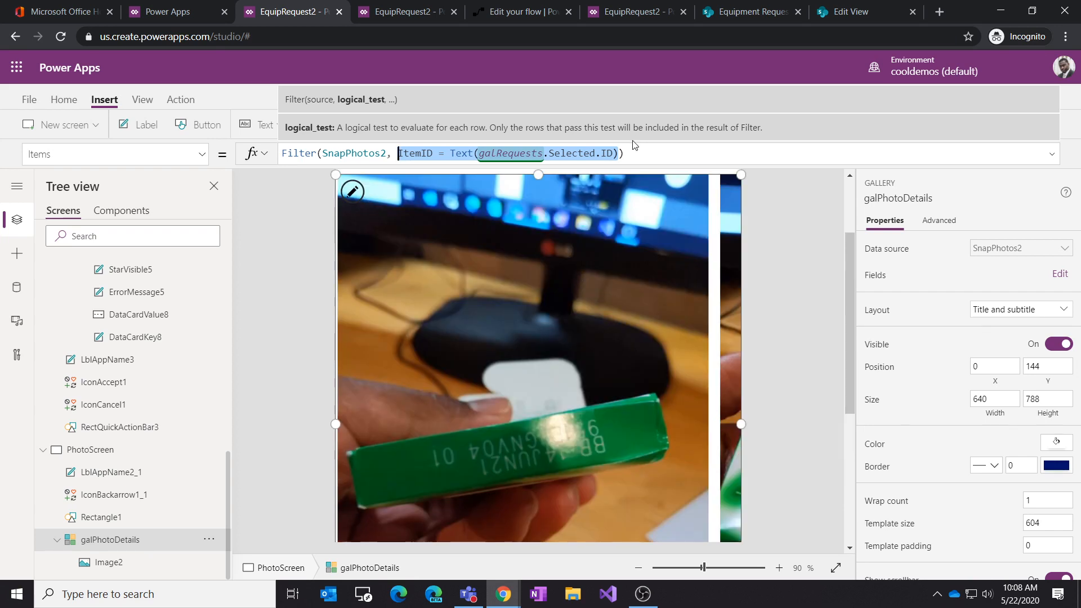
{"action": "left_click", "coordinate": [619, 152]}
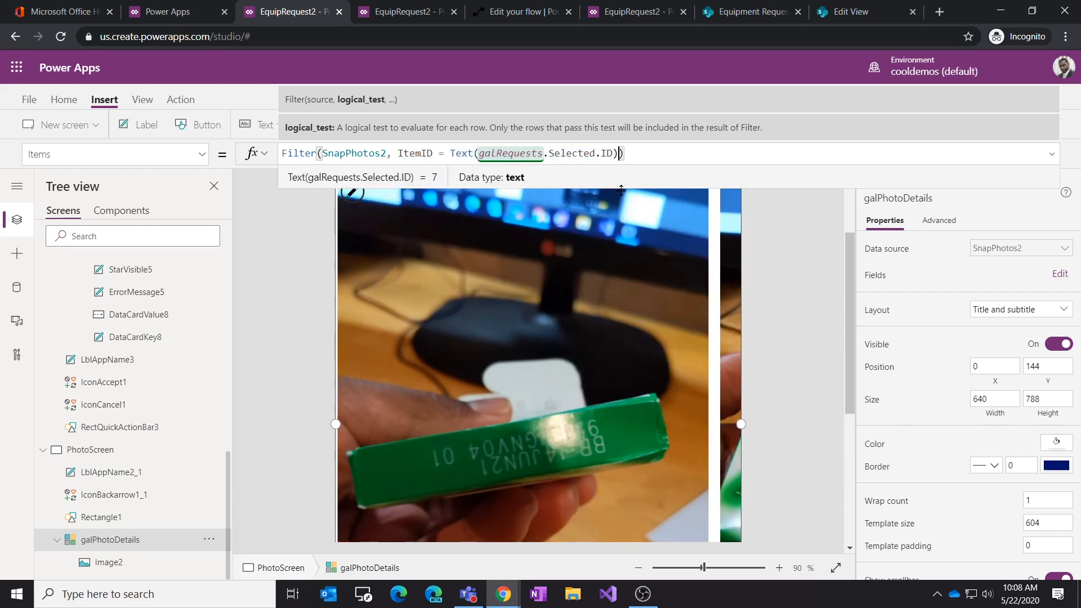
{"action": "type", "text": ", stat"}
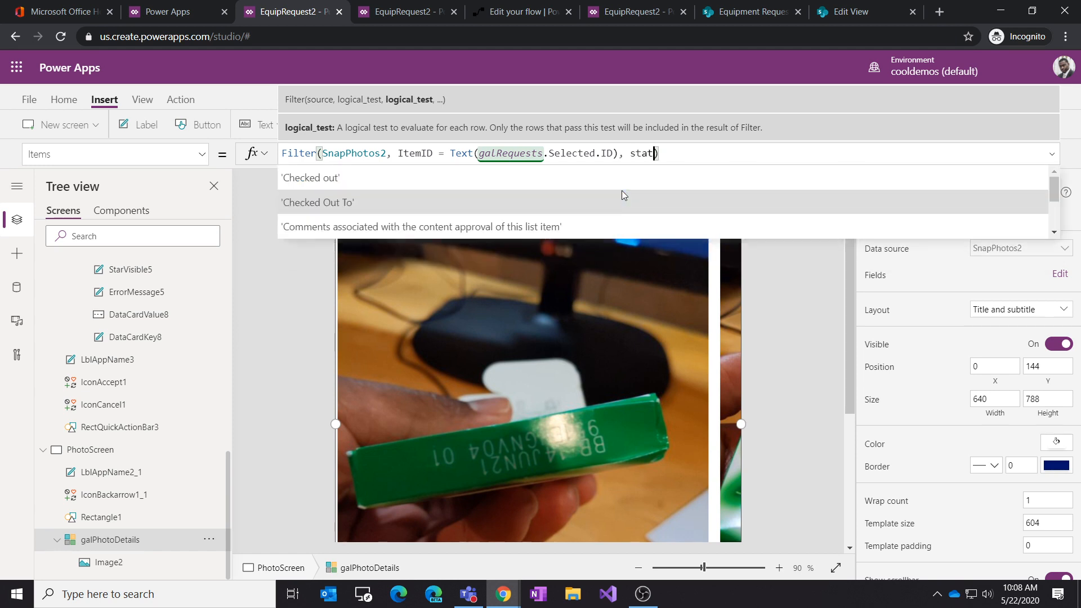
{"action": "key", "text": "Tab"}
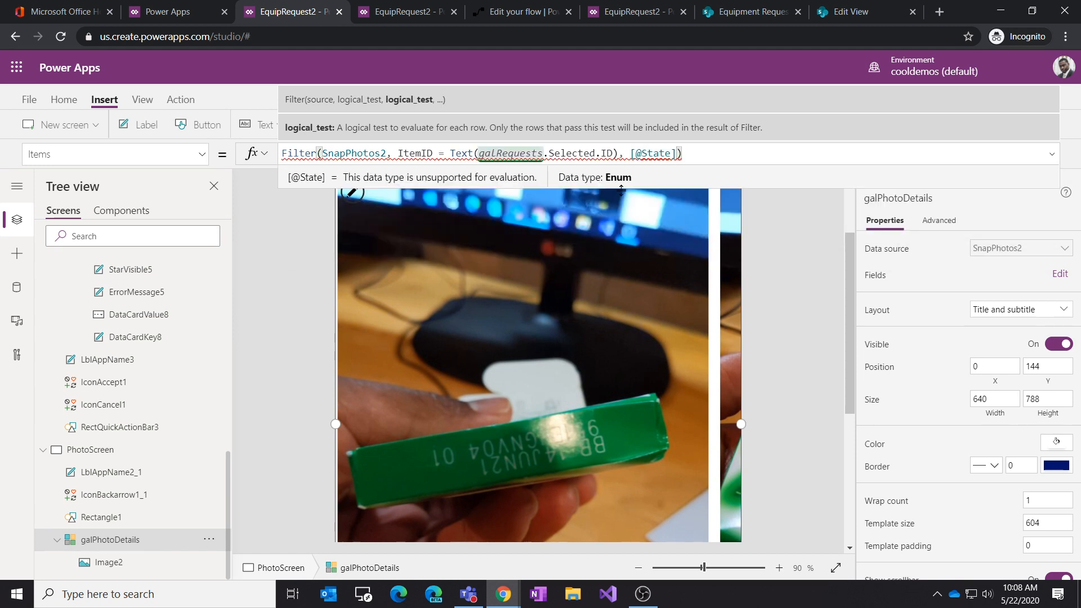
{"action": "key", "text": "BackSpace"}
{"action": "key", "text": "BackSpace"}
{"action": "key", "text": "BackSpace"}
{"action": "key", "text": "BackSpace"}
{"action": "key", "text": "BackSpace"}
{"action": "key", "text": "BackSpace"}
{"action": "key", "text": "BackSpace"}
{"action": "key", "text": "BackSpace"}
{"action": "type", "text": "State"}
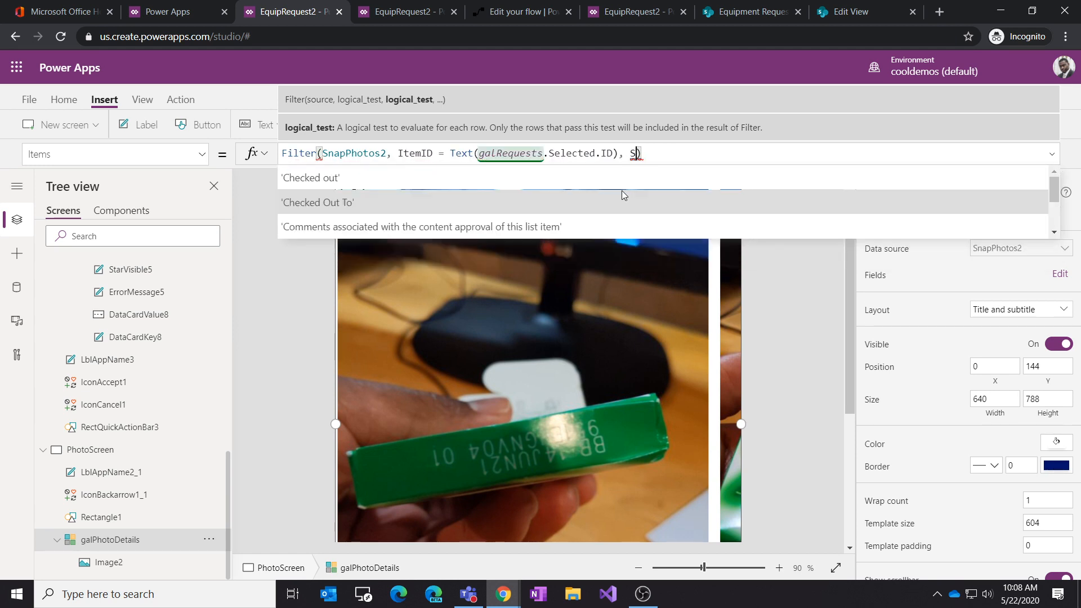
{"action": "type", "text": ".Value"}
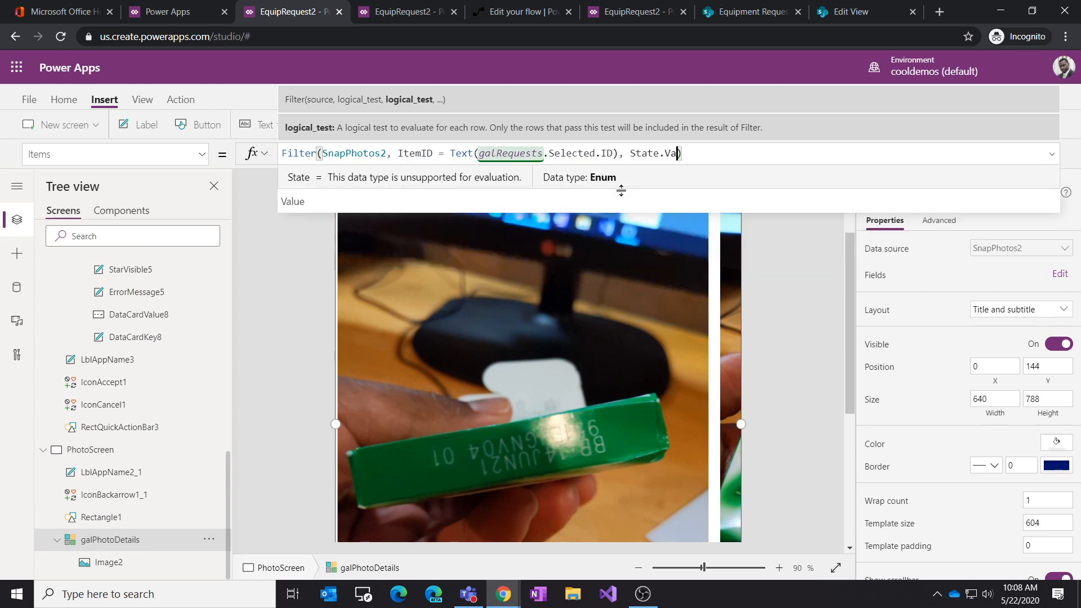
{"action": "type", "text": " = "}
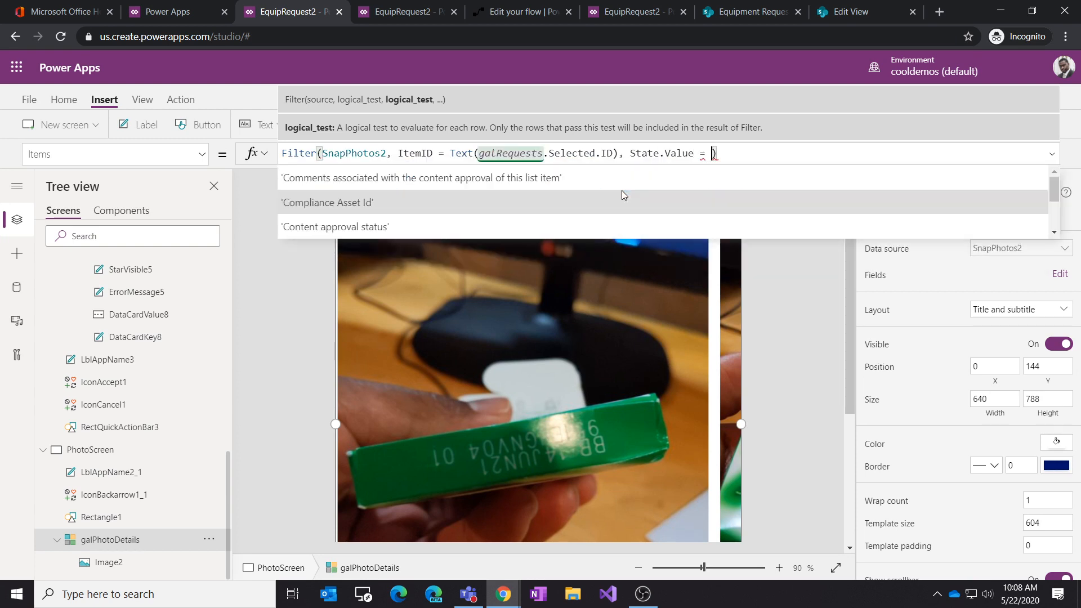
{"action": "type", "text": "\"After\""}
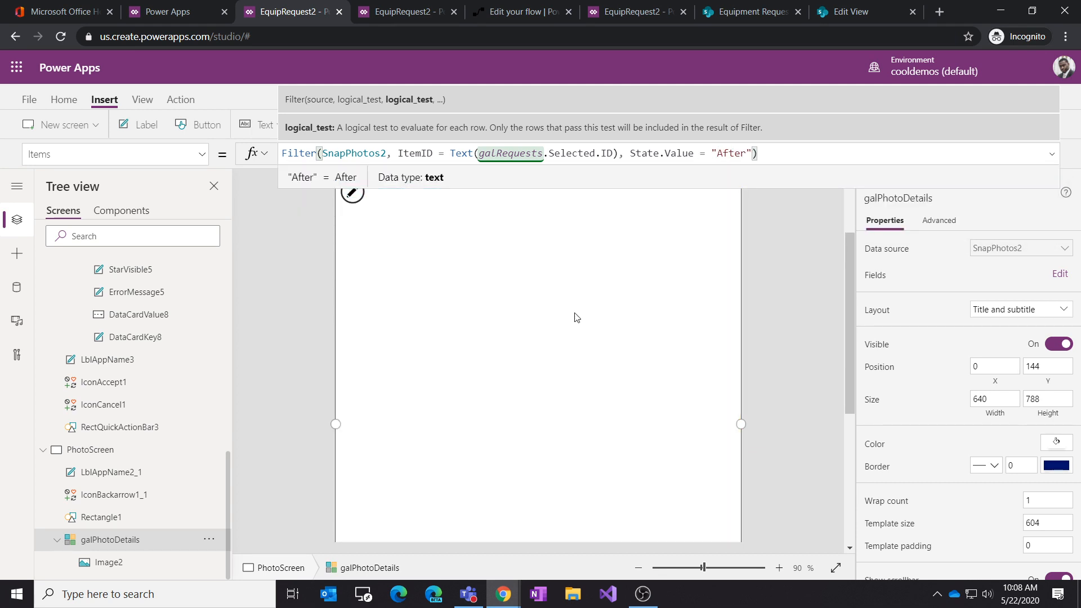
Step: Append Set(varState, "After"); to the OnSelect formula of Image1_1 in the galViewAfterPhotos gallery
{"action": "scroll", "coordinate": [183, 355], "scroll_direction": "up", "scroll_amount": 10}
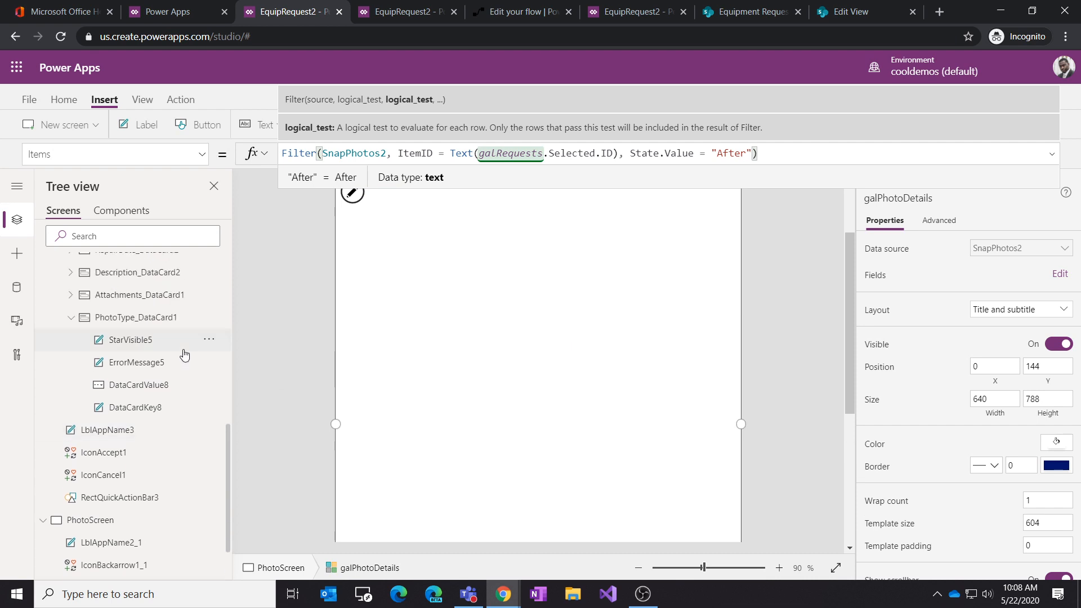
{"action": "scroll", "coordinate": [180, 352], "scroll_direction": "up", "scroll_amount": 2}
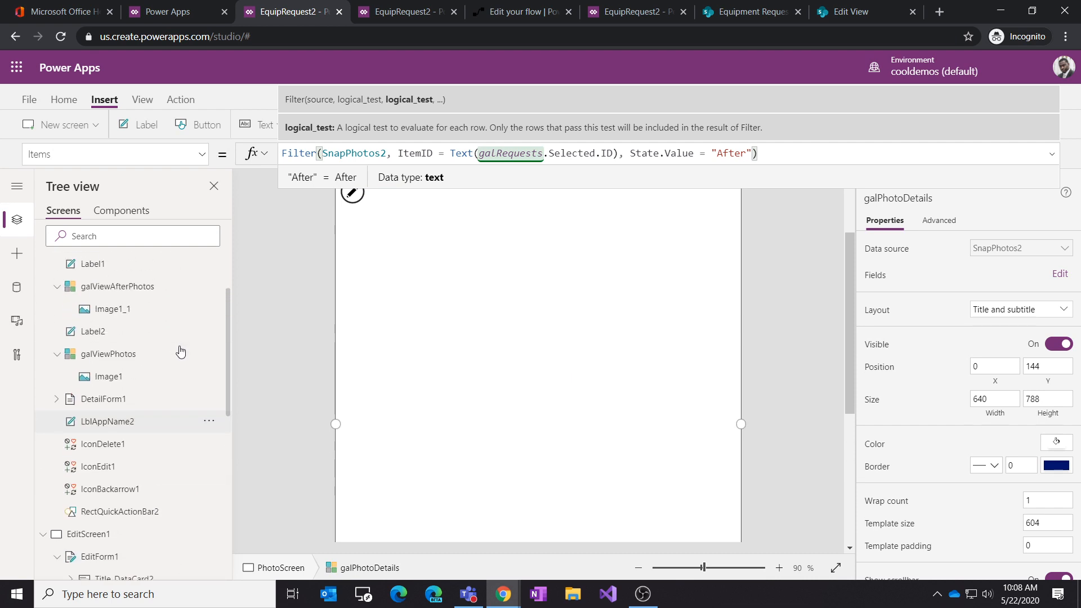
{"action": "left_click", "coordinate": [98, 312]}
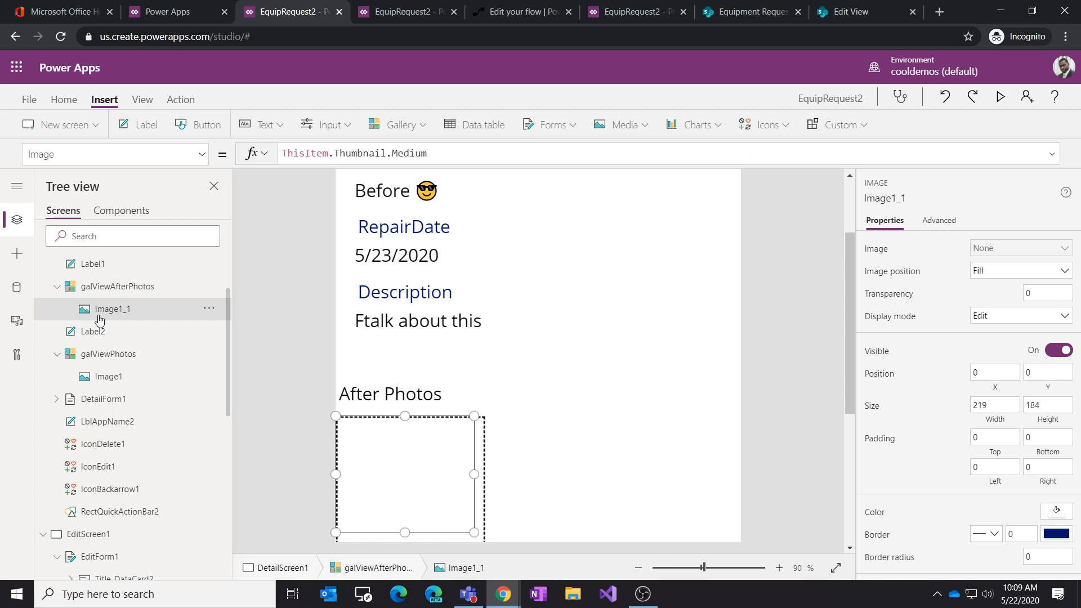
{"action": "left_click", "coordinate": [108, 376]}
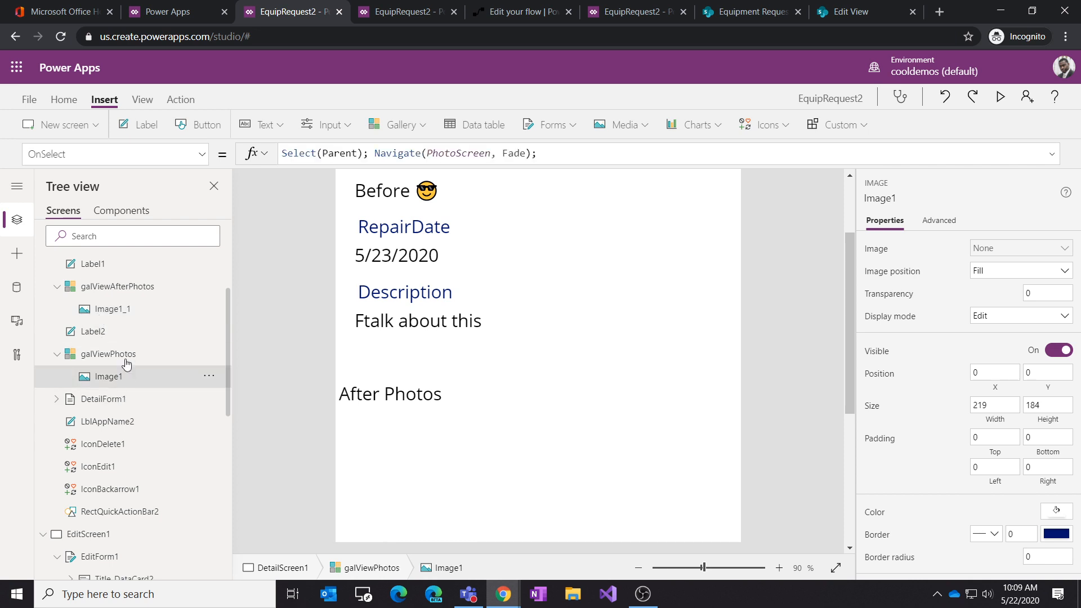
{"action": "left_click", "coordinate": [115, 310]}
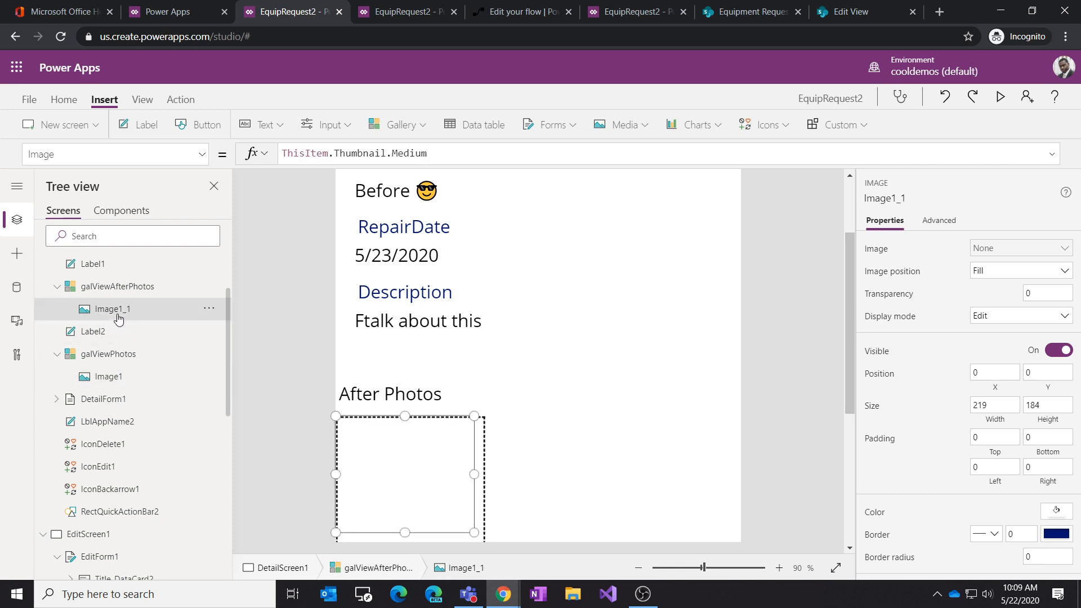
{"action": "left_click", "coordinate": [206, 161]}
{"action": "left_click", "coordinate": [83, 406]}
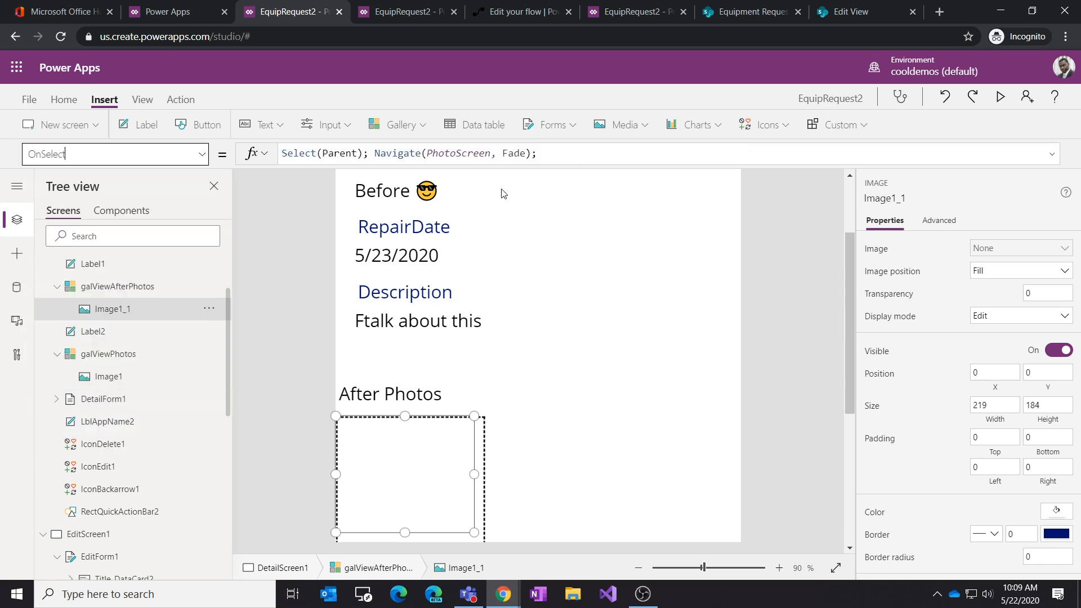
{"action": "left_click", "coordinate": [558, 156]}
{"action": "type", "text": "Se"}
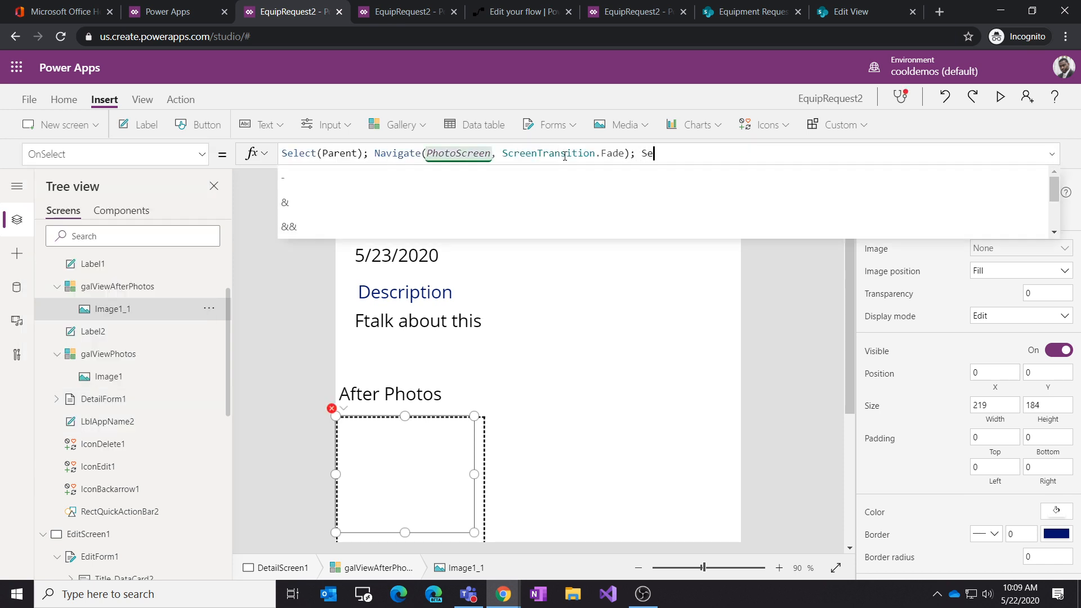
{"action": "type", "text": "t(var"}
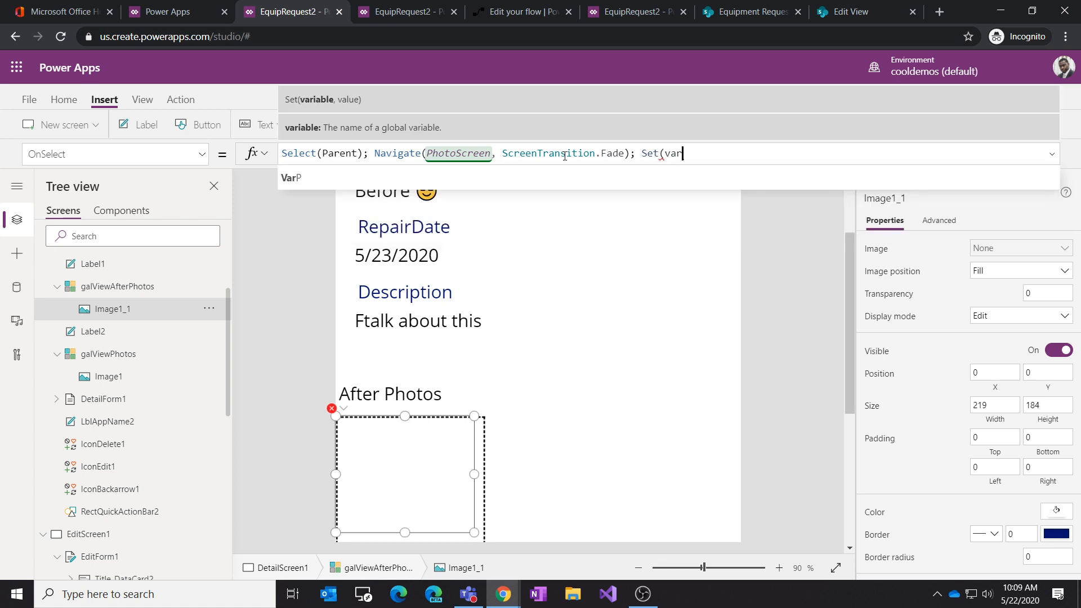
{"action": "type", "text": "State,"}
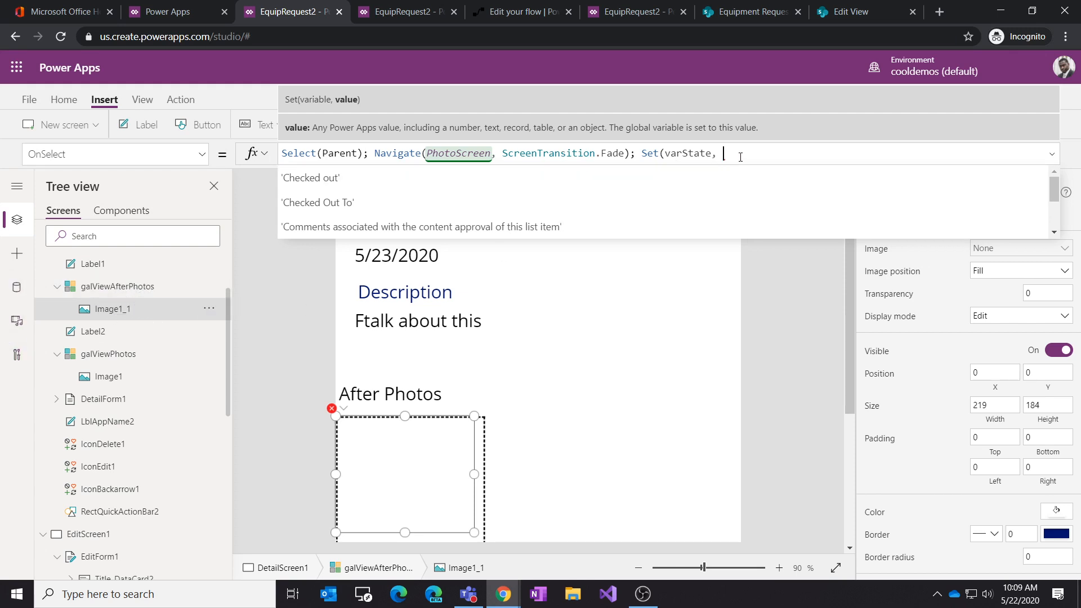
{"action": "type", "text": "\"\""}
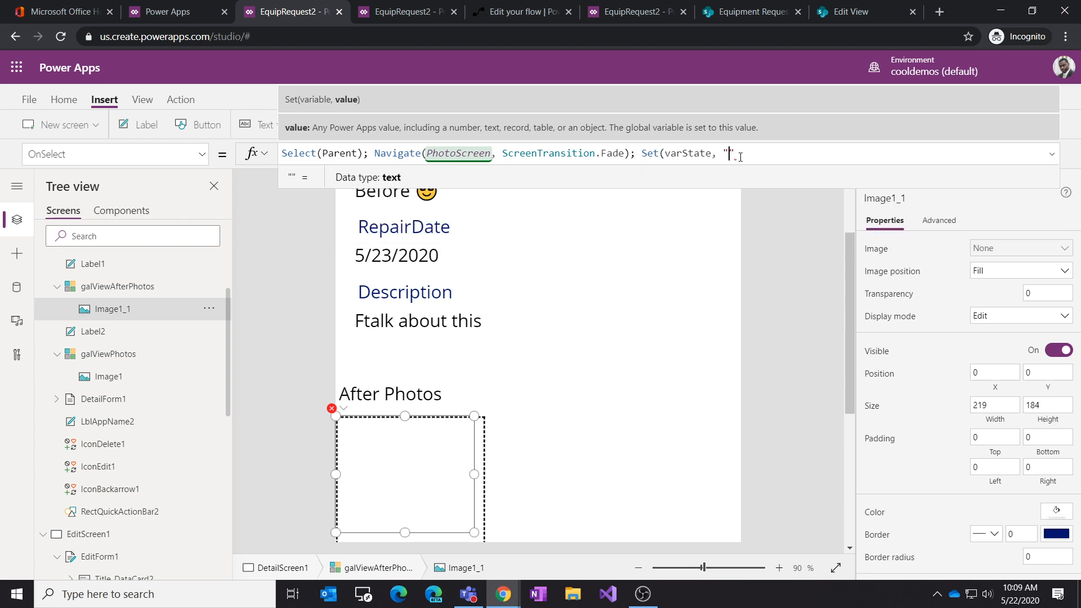
{"action": "type", "text": "After)"}
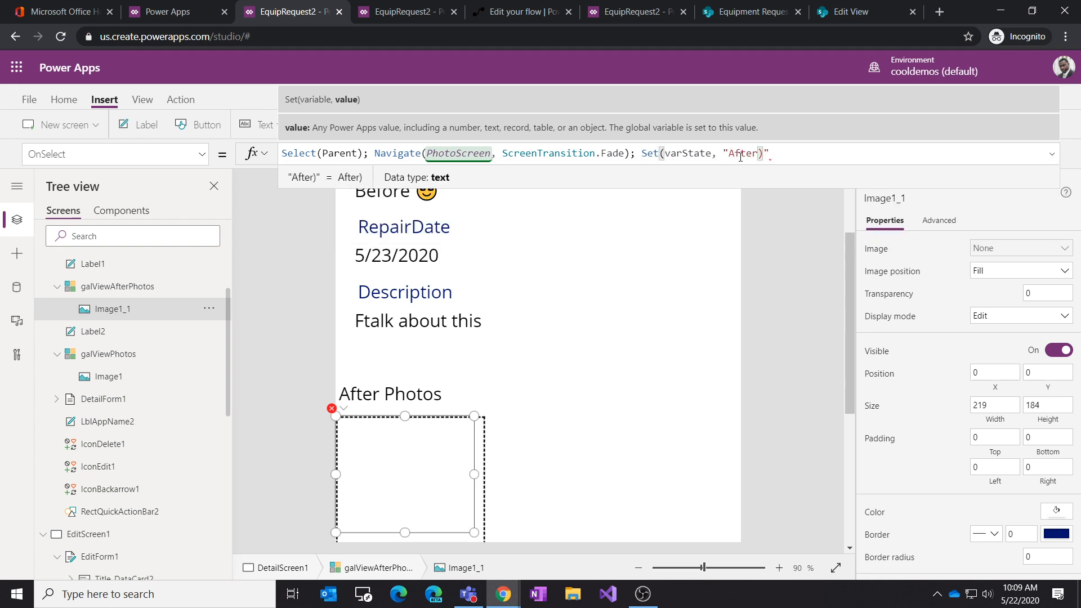
{"action": "key", "text": "BackSpace"}
{"action": "type", "text": "\")"}
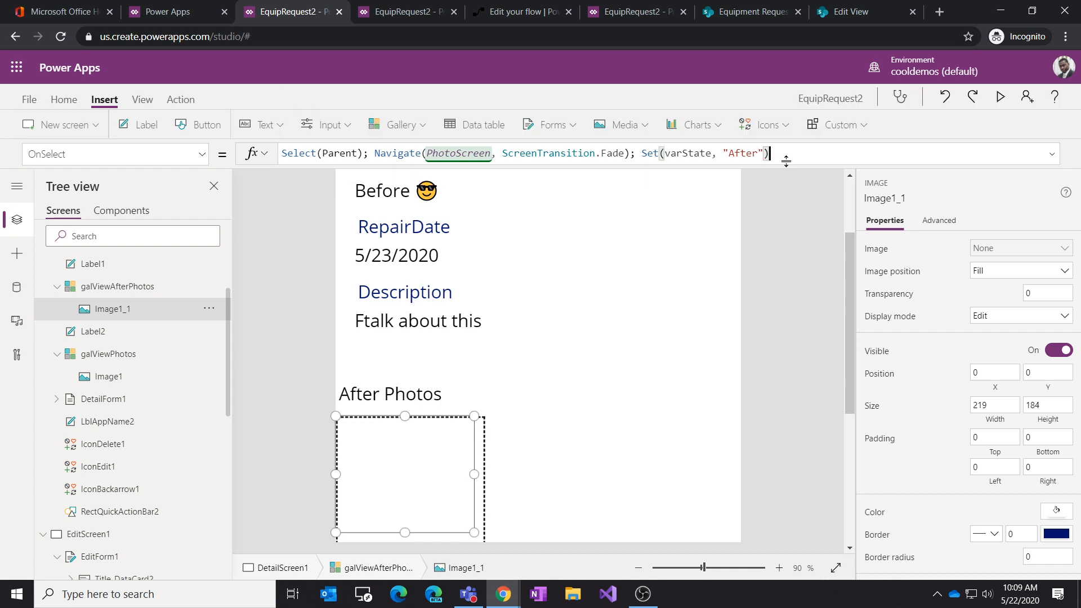
{"action": "type", "text": ";"}
Step: Copy the Set call into Image1's OnSelect formula in galViewPhotos, changing its value to "Before"
{"action": "left_click_drag", "start_coordinate": [776, 153], "coordinate": [642, 154]}
{"action": "key", "text": "ctrl+c"}
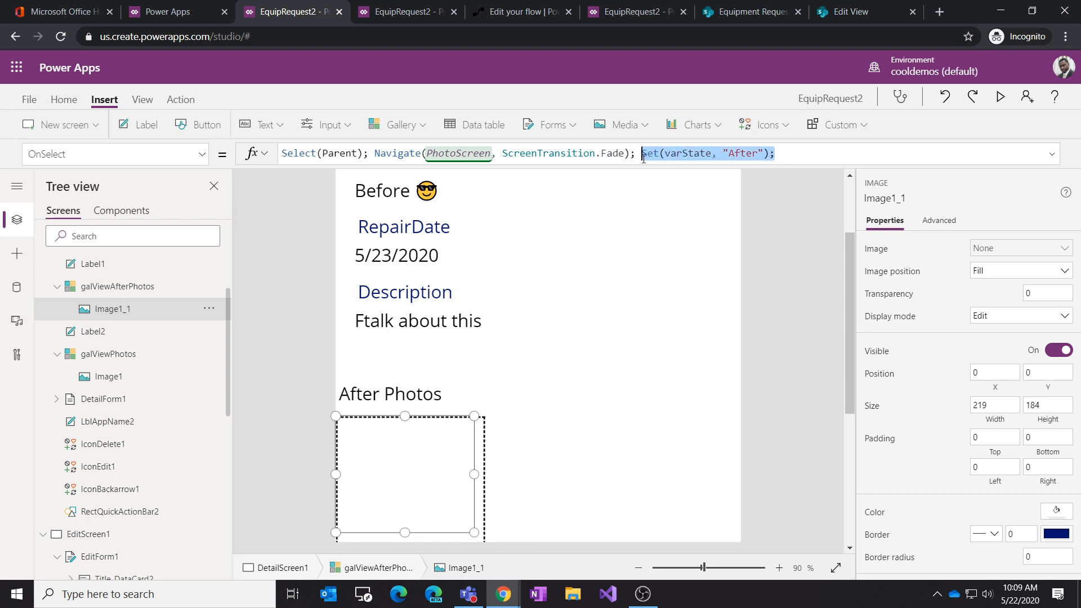
{"action": "left_click", "coordinate": [156, 379]}
{"action": "left_click", "coordinate": [573, 155]}
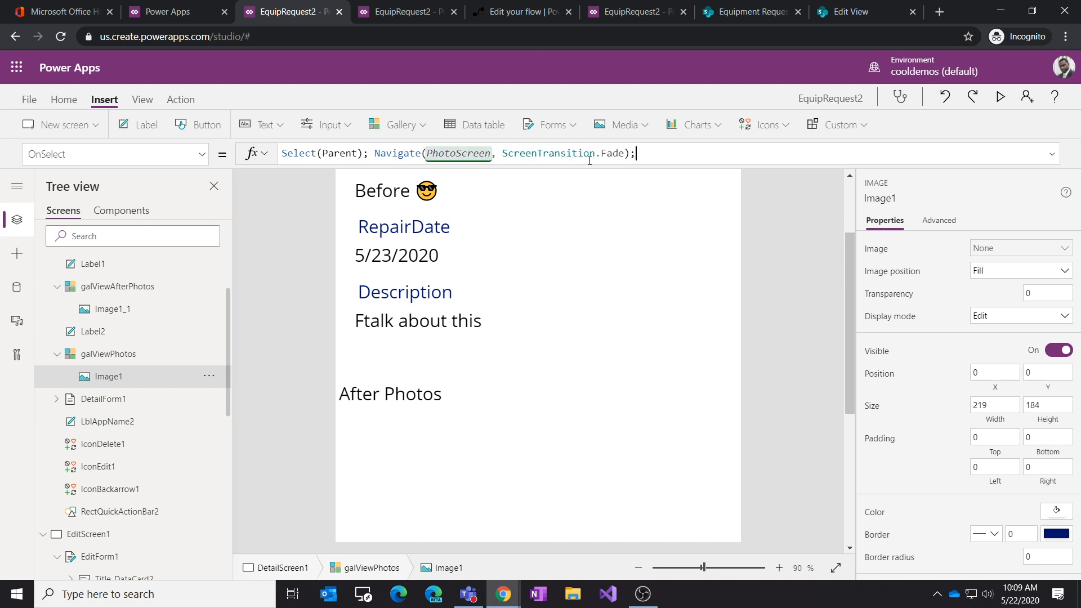
{"action": "key", "text": "ctrl+v"}
{"action": "key", "text": "Left"}
{"action": "key", "text": "Left"}
{"action": "key", "text": "Left"}
{"action": "key", "text": "BackSpace"}
{"action": "key", "text": "BackSpace"}
{"action": "key", "text": "BackSpace"}
{"action": "key", "text": "BackSpace"}
{"action": "key", "text": "BackSpace"}
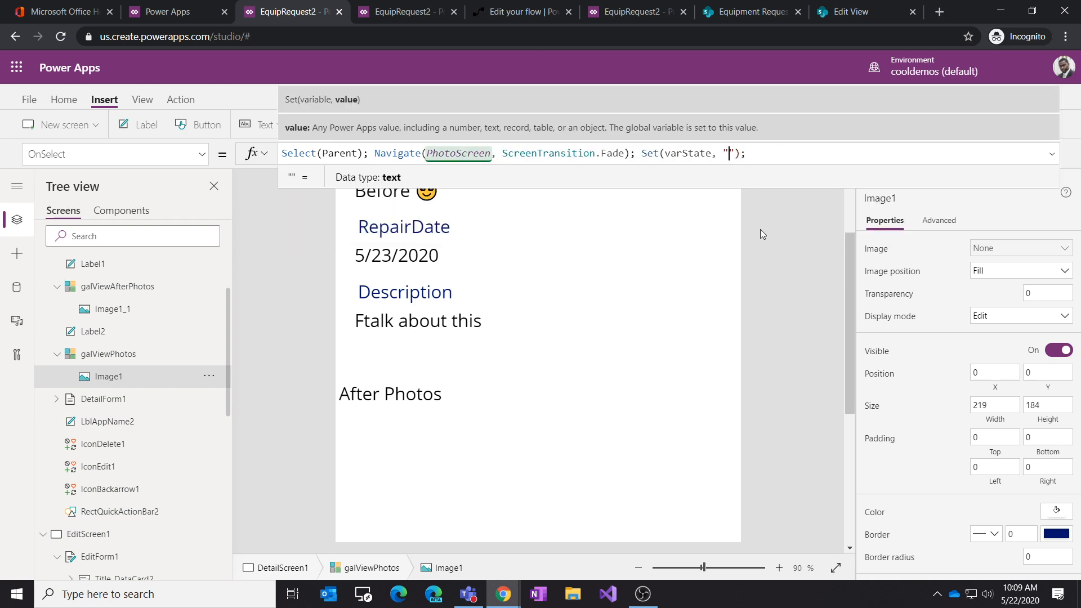
{"action": "type", "text": "Before"}
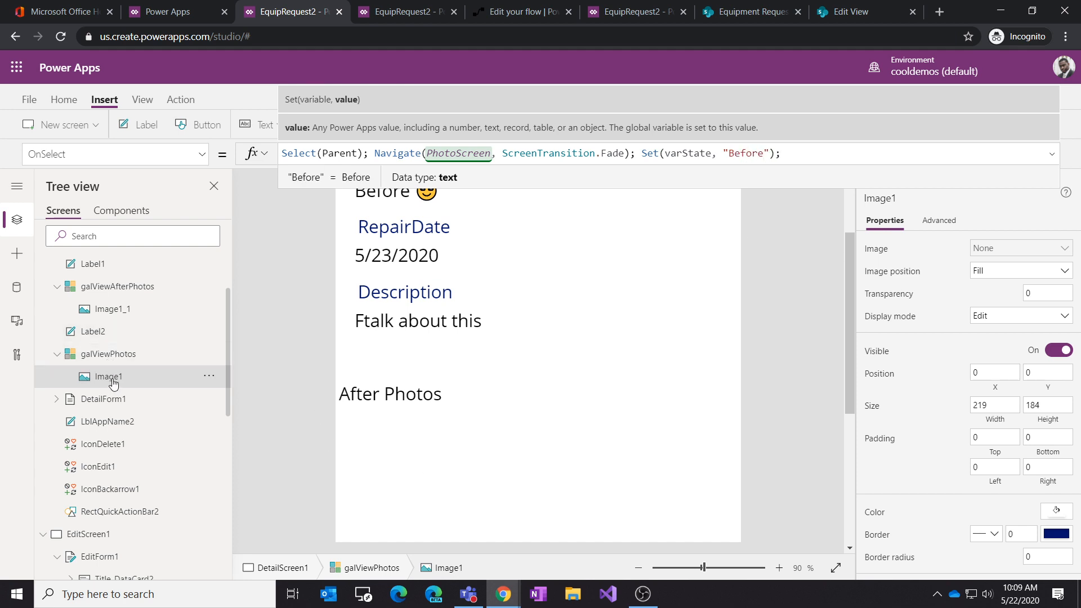
Step: Review the DetailScreen's After Photos label and Before Photos gallery on the canvas
{"action": "scroll", "coordinate": [492, 345], "scroll_direction": "up", "scroll_amount": 2}
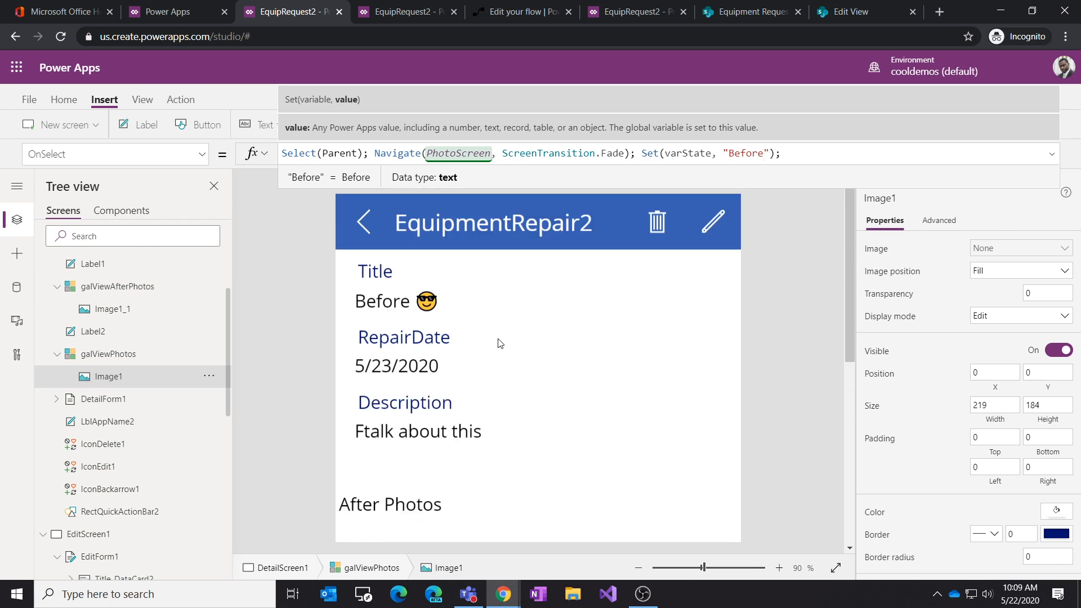
{"action": "scroll", "coordinate": [120, 354], "scroll_direction": "up", "scroll_amount": 3}
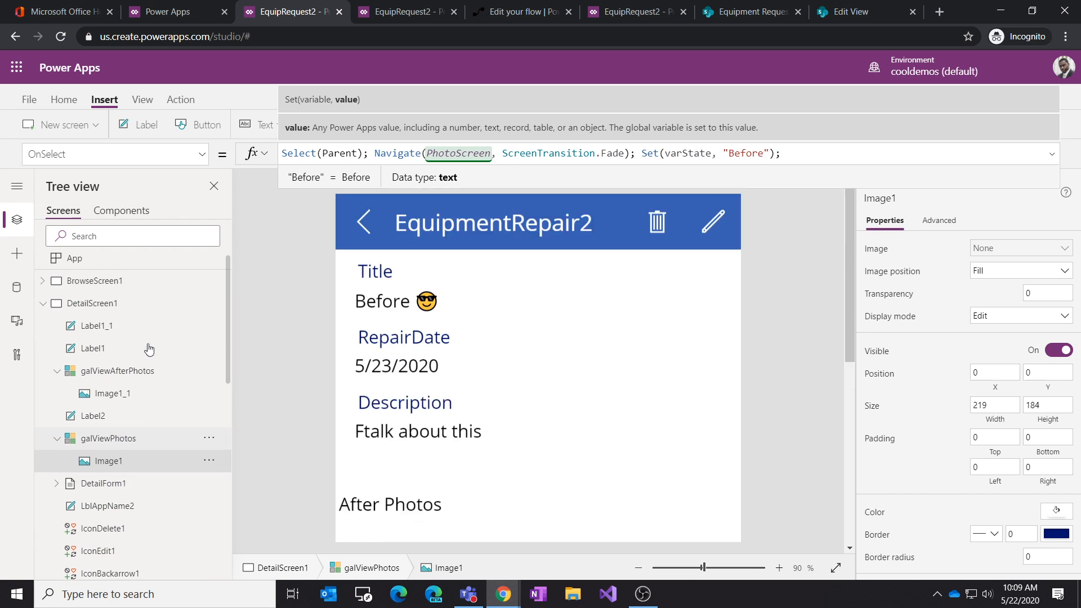
{"action": "left_click", "coordinate": [108, 309]}
{"action": "left_click", "coordinate": [110, 340]}
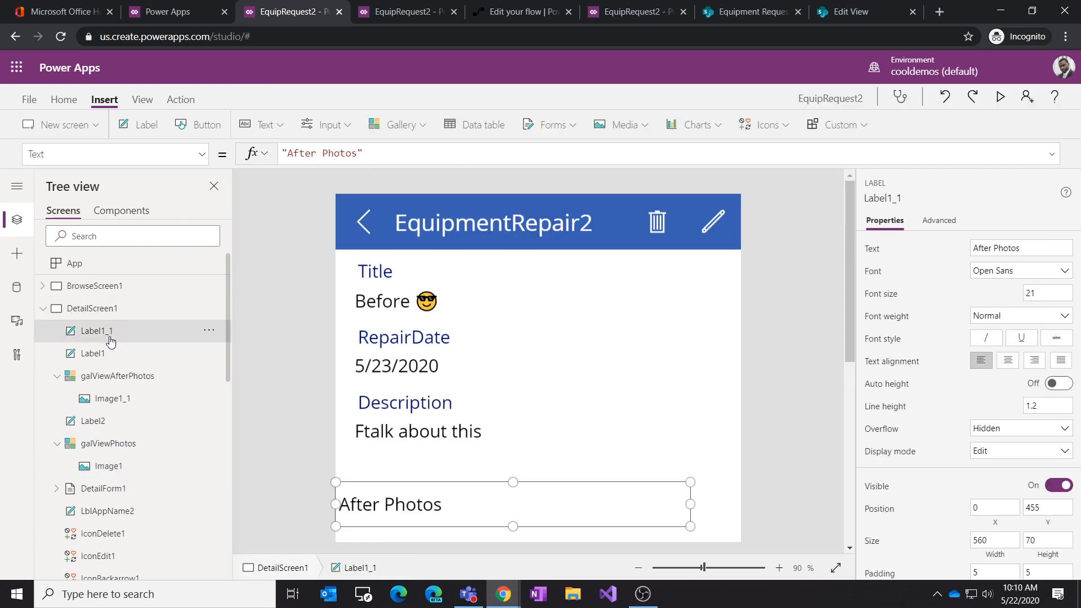
{"action": "scroll", "coordinate": [495, 433], "scroll_direction": "down", "scroll_amount": 5}
{"action": "scroll", "coordinate": [451, 315], "scroll_direction": "up", "scroll_amount": 2}
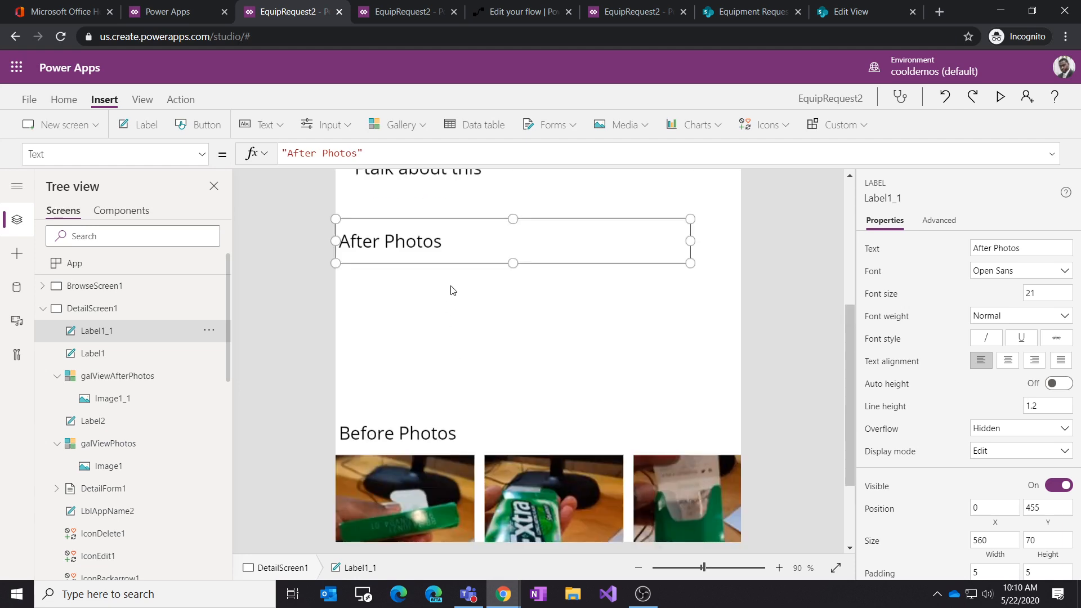
{"action": "scroll", "coordinate": [431, 408], "scroll_direction": "down", "scroll_amount": 2}
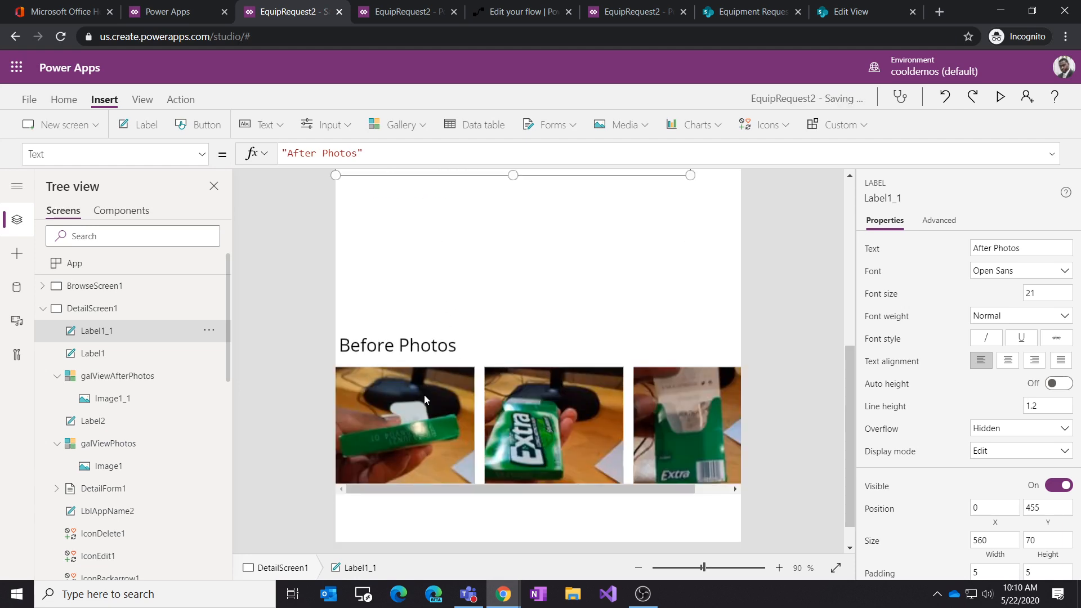
Step: On PhotoScreen, replace "After" with varState in the galPhotoDetails gallery's Items filter formula
{"action": "left_click", "coordinate": [414, 429], "text": "alt"}
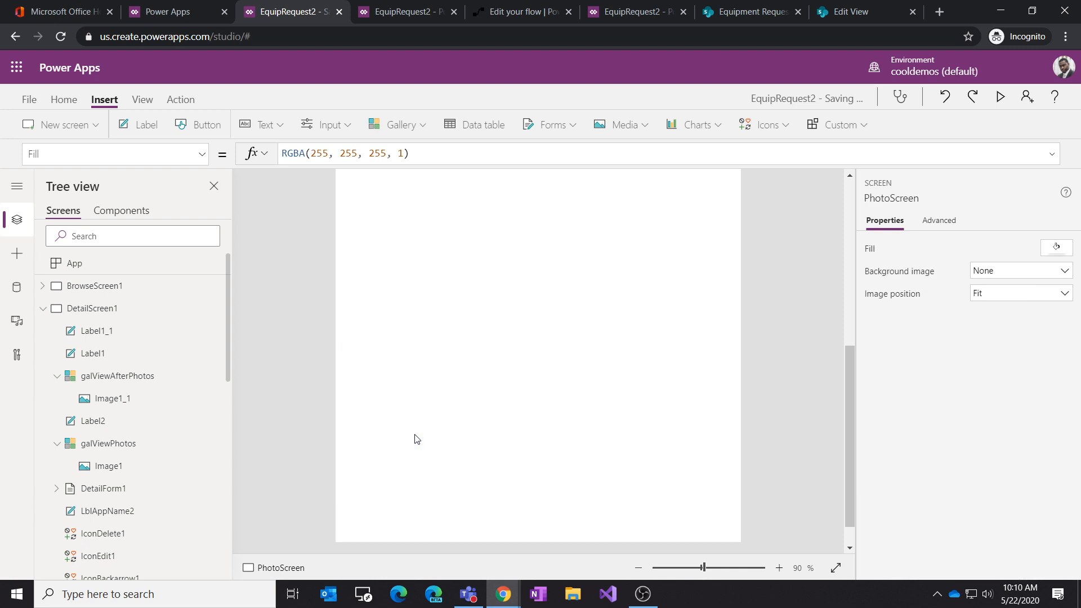
{"action": "scroll", "coordinate": [507, 411], "scroll_direction": "up", "scroll_amount": 4}
{"action": "scroll", "coordinate": [507, 411], "scroll_direction": "down", "scroll_amount": 1}
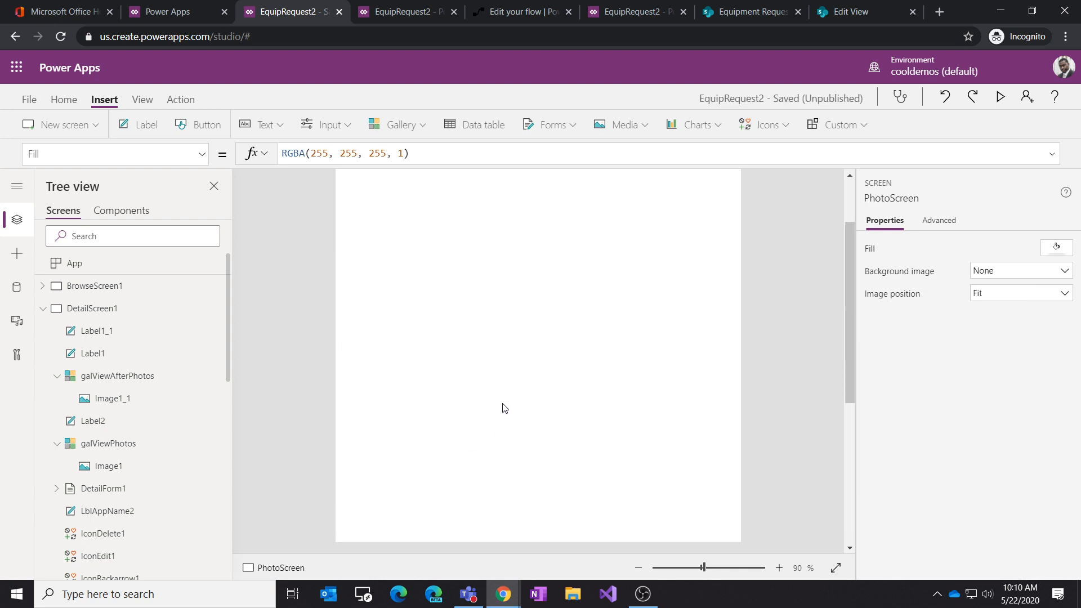
{"action": "scroll", "coordinate": [179, 461], "scroll_direction": "down", "scroll_amount": 1}
{"action": "scroll", "coordinate": [180, 456], "scroll_direction": "down", "scroll_amount": 10}
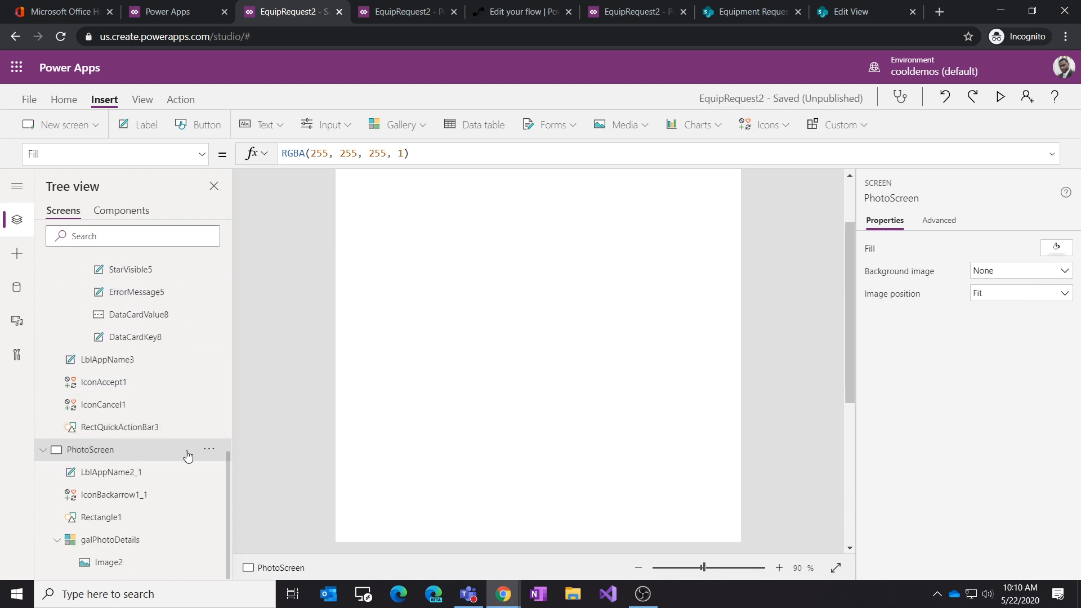
{"action": "left_click", "coordinate": [125, 541]}
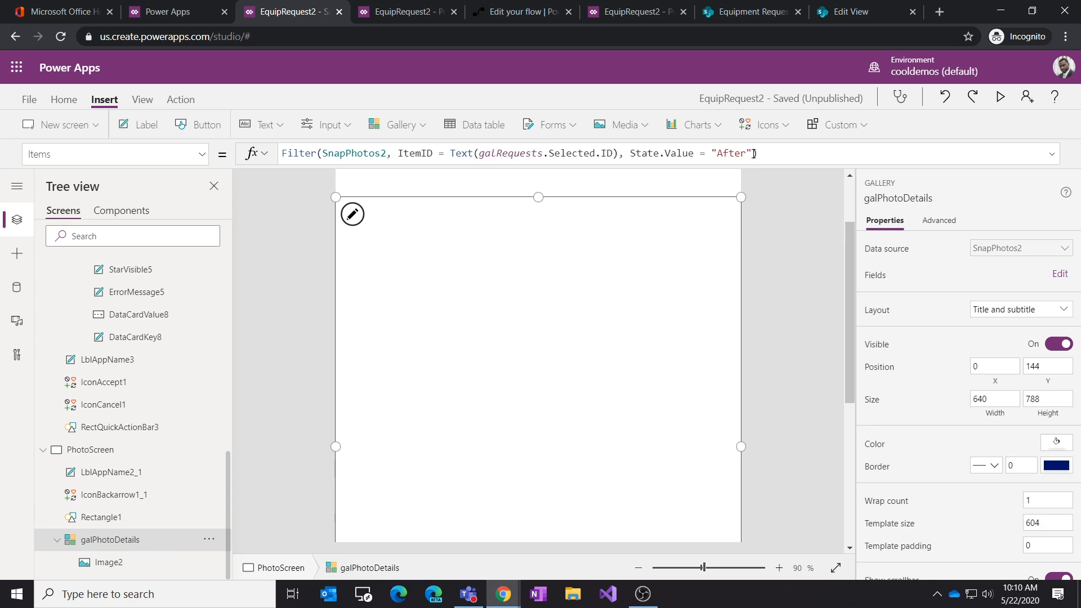
{"action": "left_click_drag", "start_coordinate": [754, 155], "coordinate": [705, 154]}
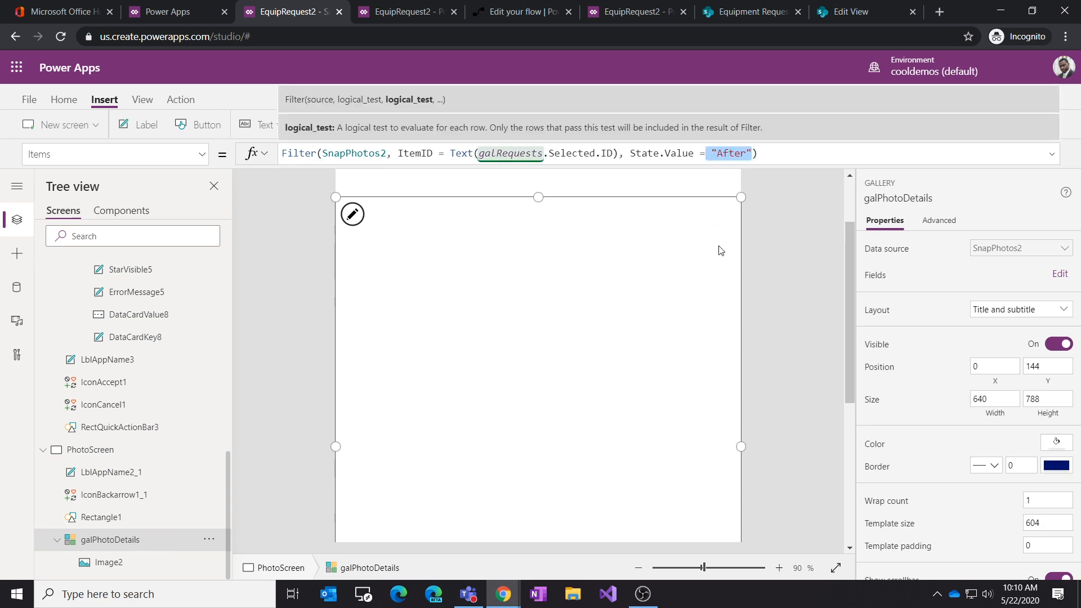
{"action": "key", "text": "BackSpace"}
{"action": "type", "text": "va"}
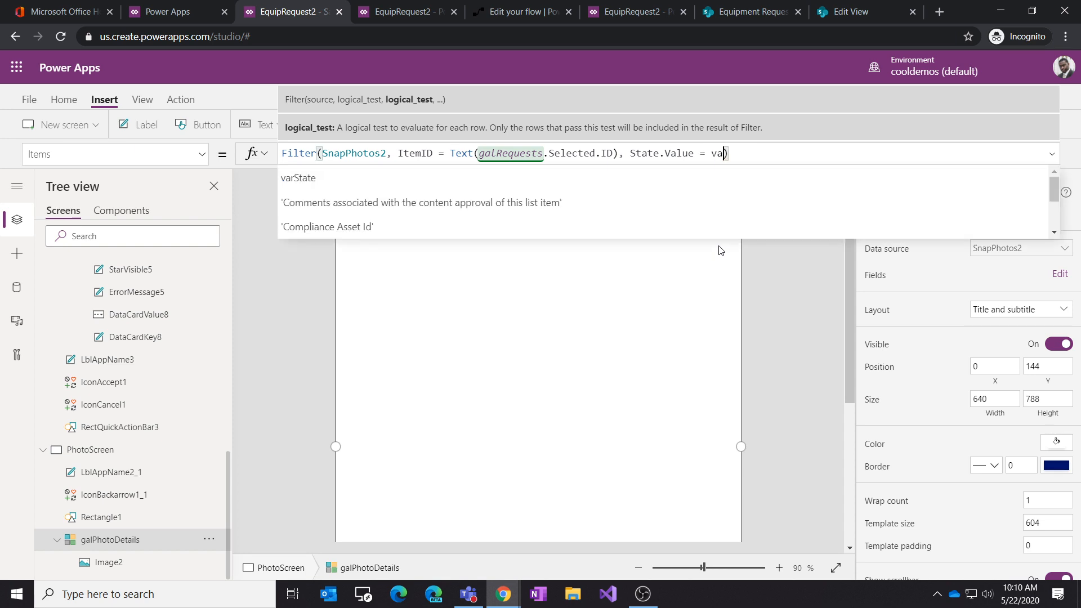
{"action": "type", "text": "rState"}
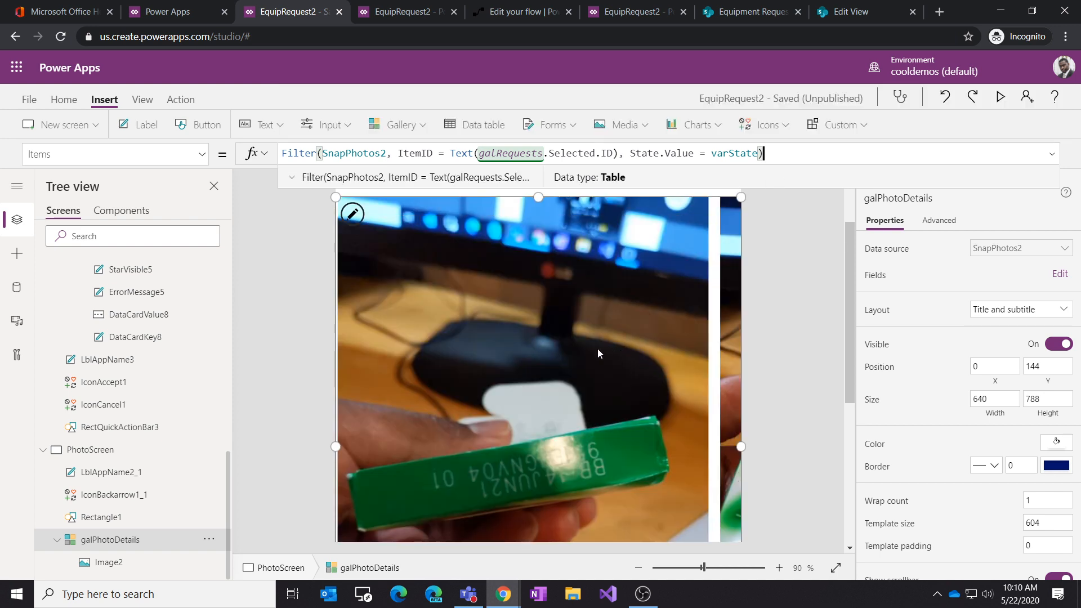
Step: Save and publish the app, then switch to Teams to view it on the phone
{"action": "left_click", "coordinate": [28, 99]}
{"action": "left_click", "coordinate": [164, 299]}
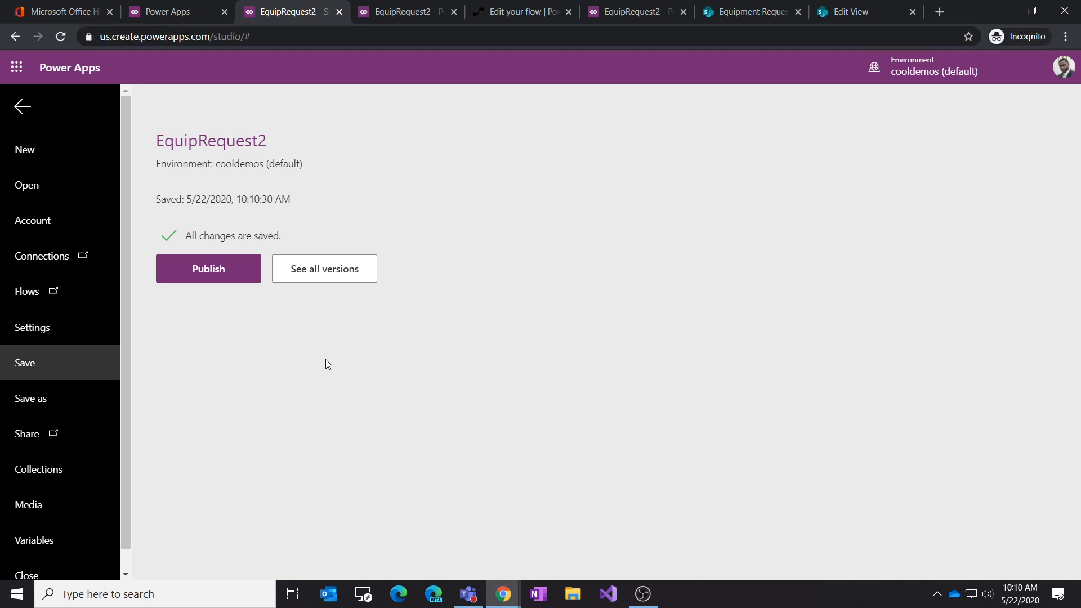
{"action": "left_click", "coordinate": [228, 269]}
{"action": "left_click", "coordinate": [566, 401]}
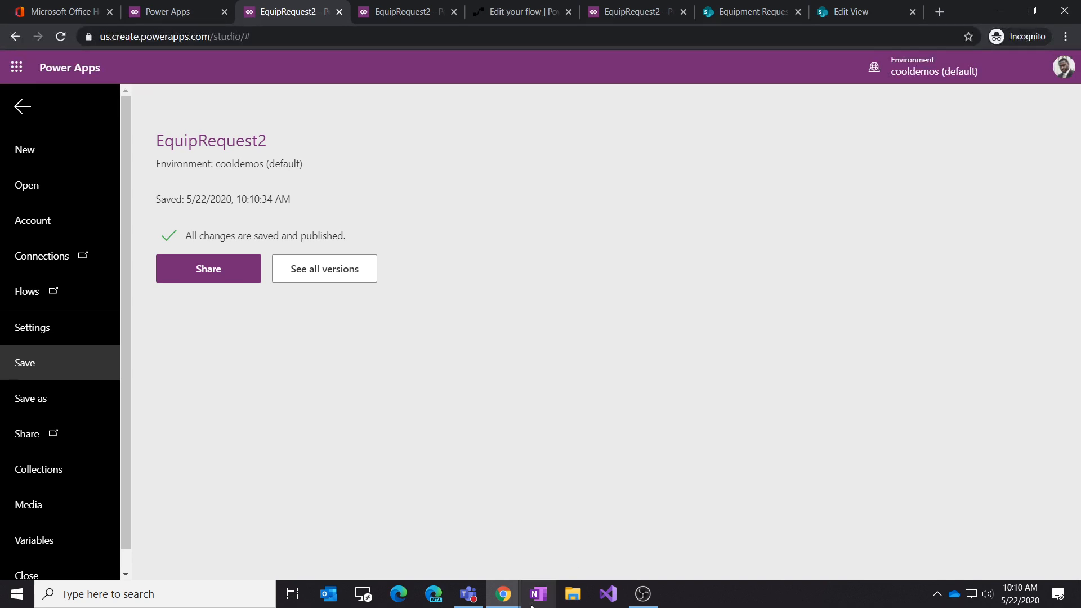
{"action": "left_click", "coordinate": [467, 601]}
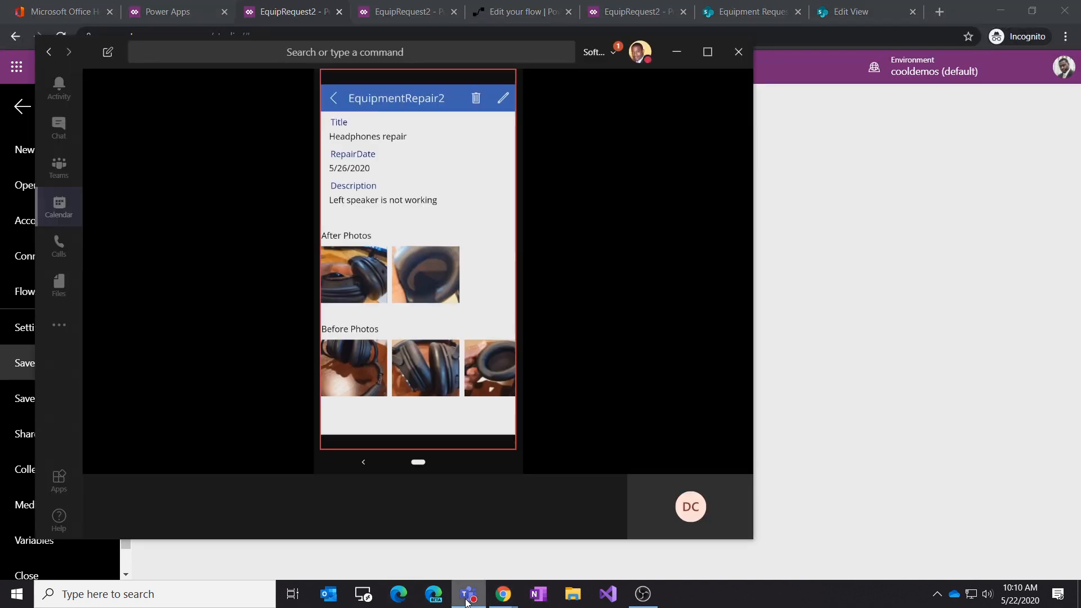